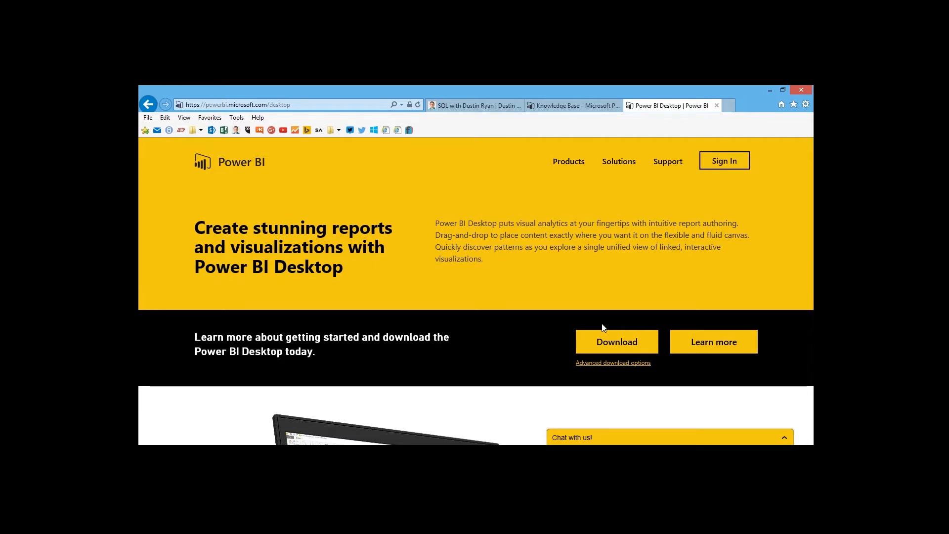
double_click(557, 90)
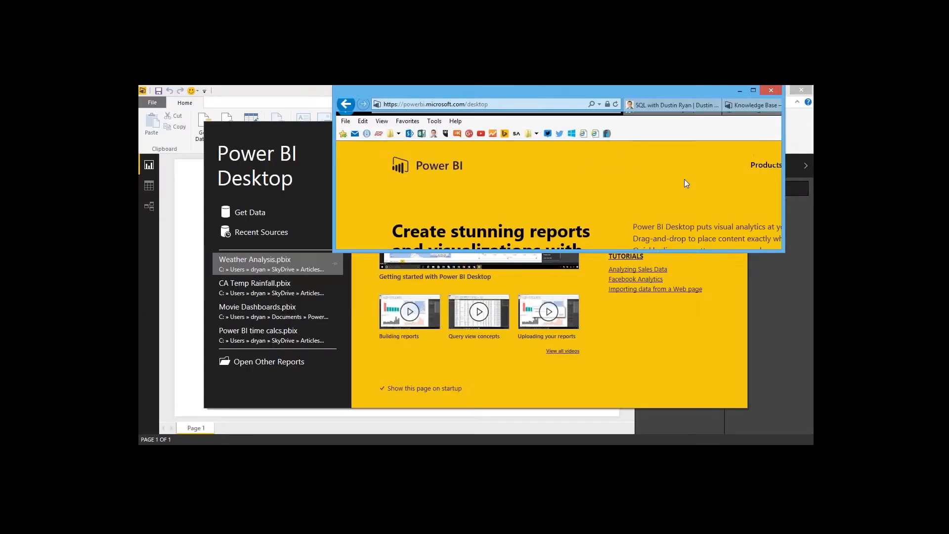
left_click_drag(684, 179, 813, 257)
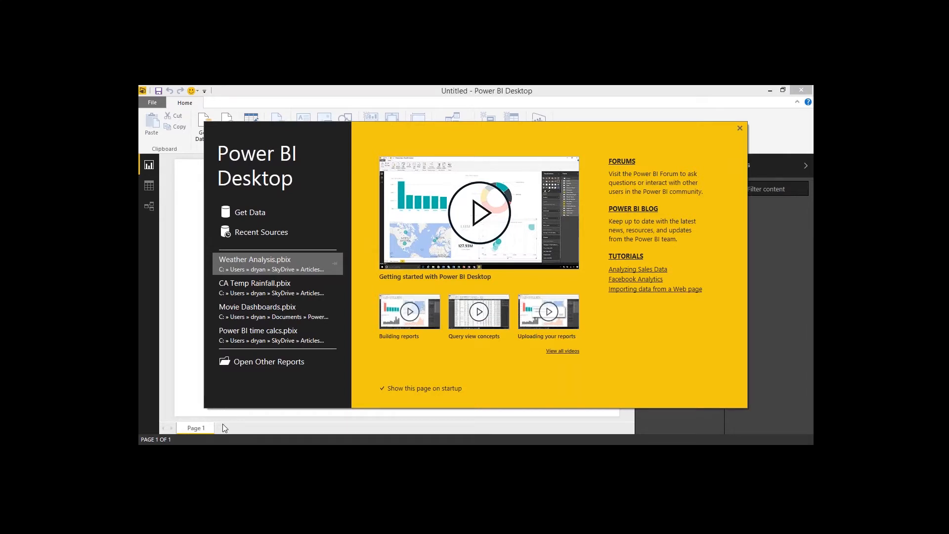
mouse_move(481, 455)
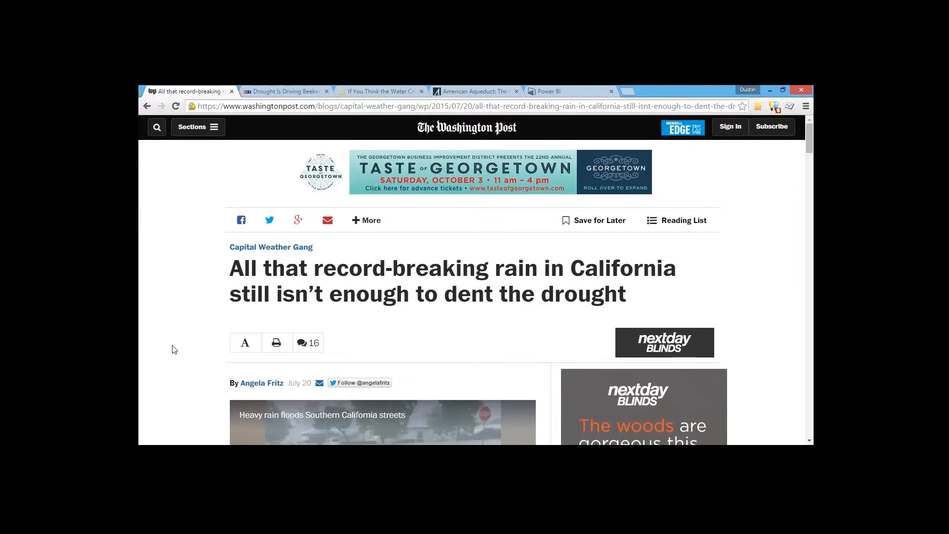
Step: Browse the open news articles about the California drought in each browser tab, then minimize the browser
left_click(271, 94)
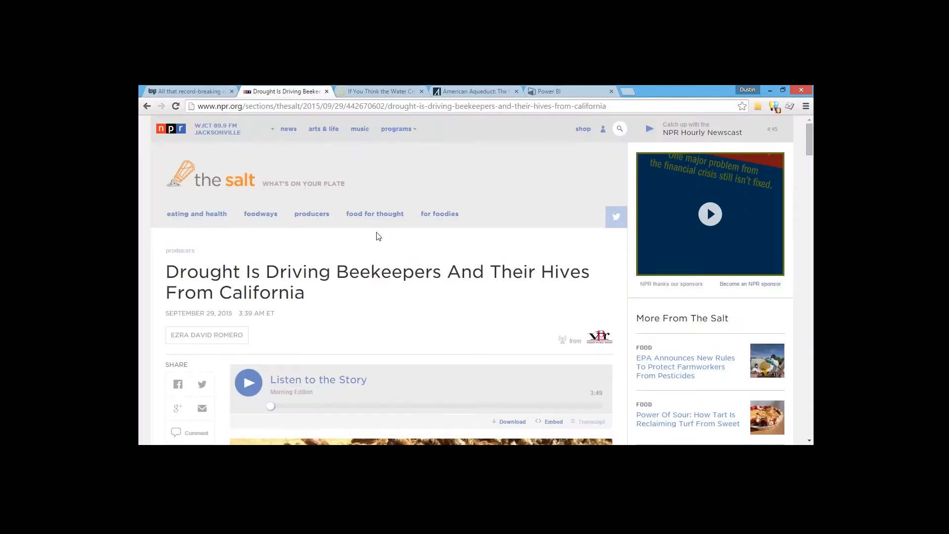
left_click(380, 91)
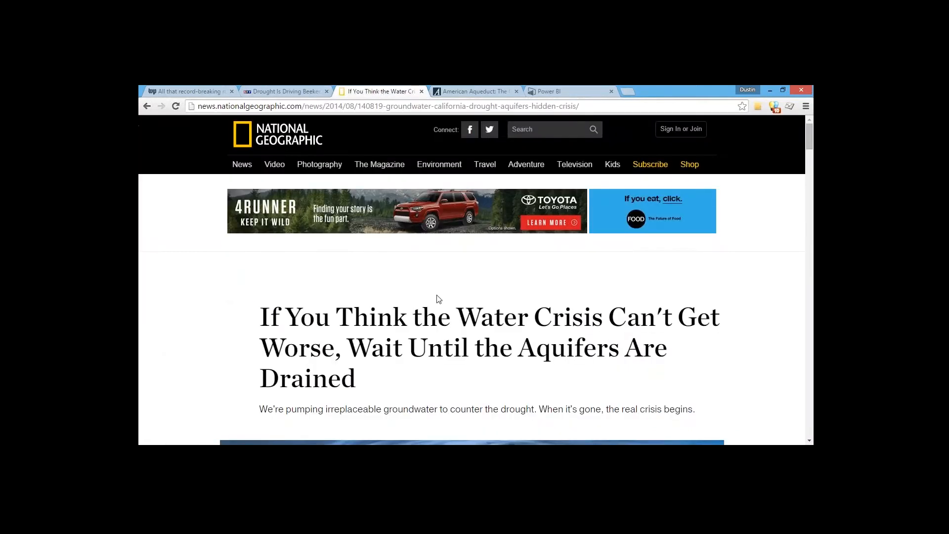
scroll(437, 294, "down", 1)
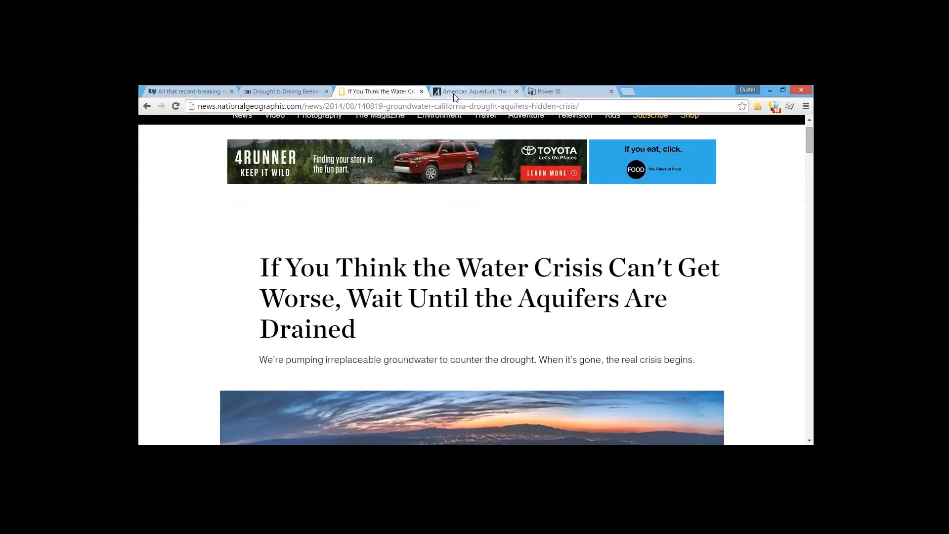
left_click(473, 92)
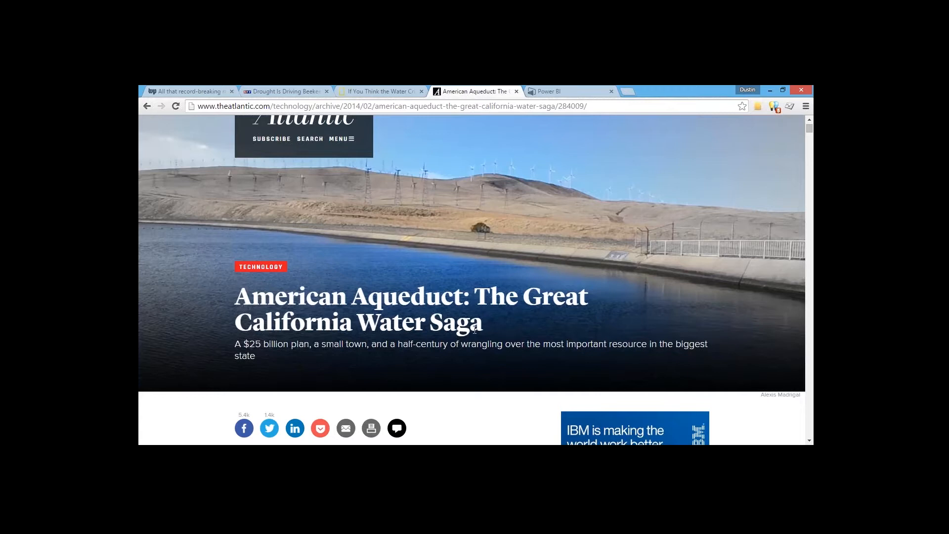
left_click(181, 91)
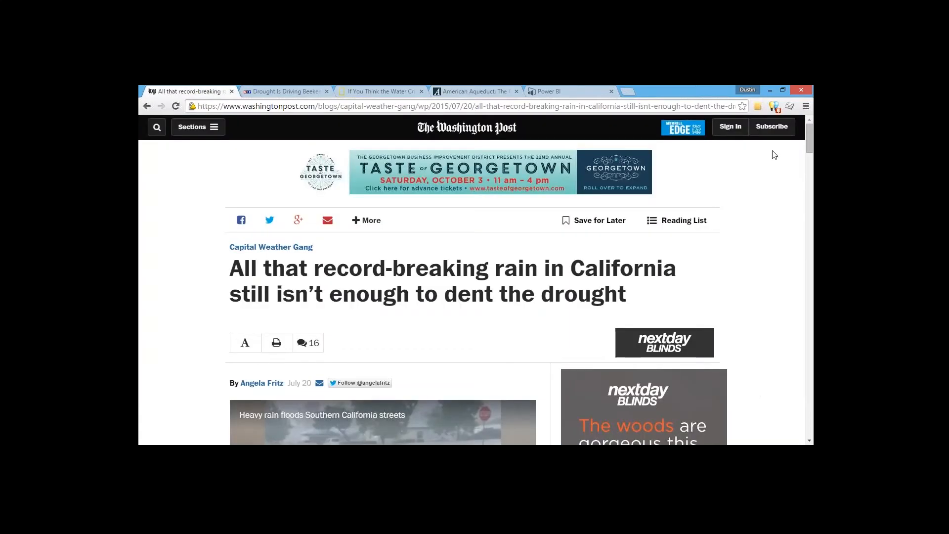
left_click(770, 90)
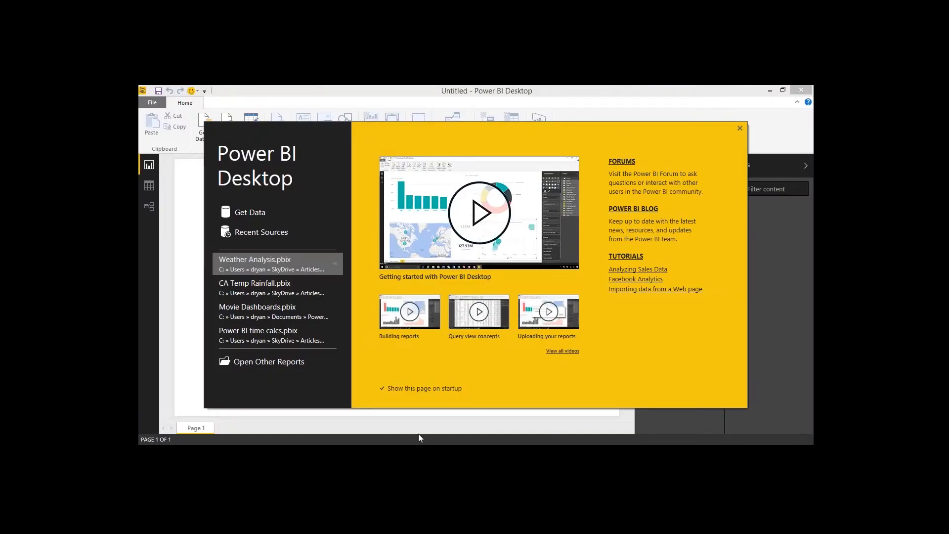
Step: Open the CA avg temp text file in Notepad to examine its yearly monthly temperature data
mouse_move(232, 454)
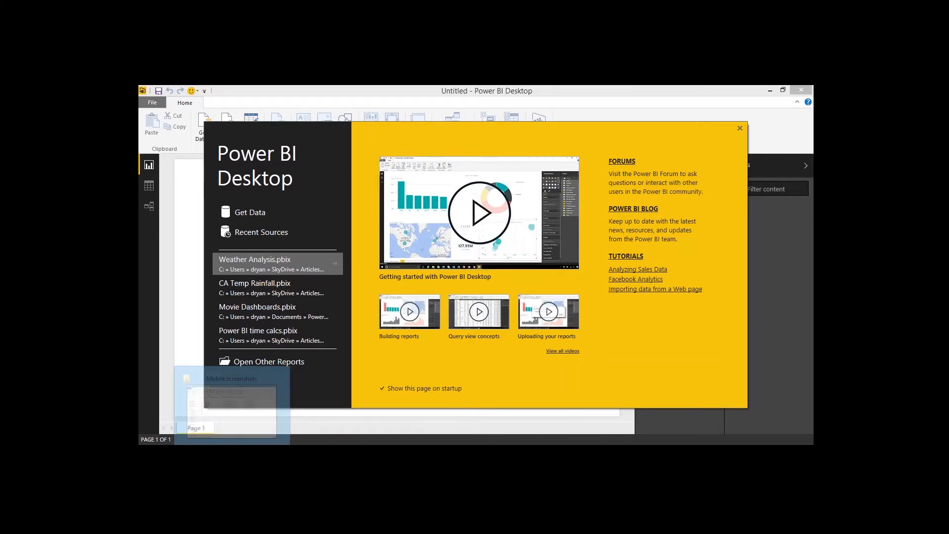
right_click(232, 452)
left_click(226, 408)
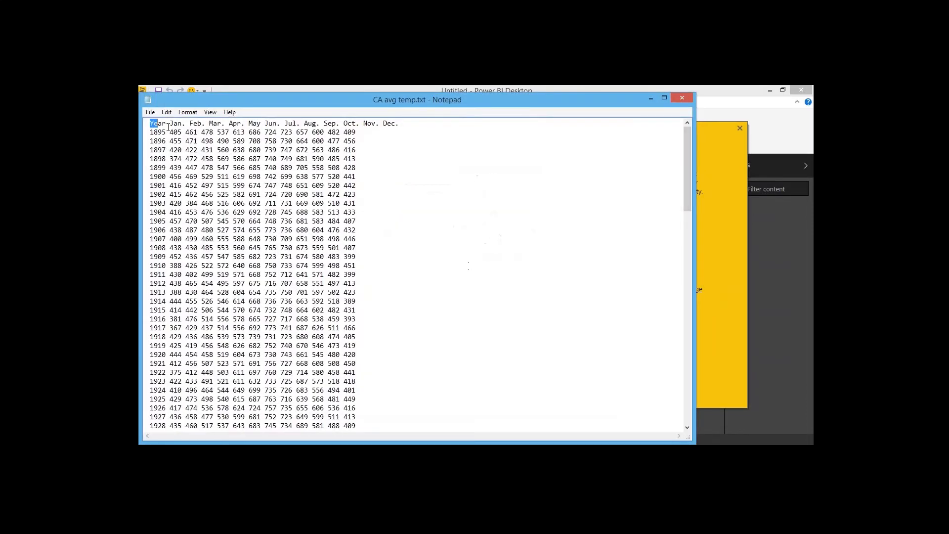
left_click_drag(150, 123, 184, 185)
left_click_drag(151, 125, 173, 177)
left_click_drag(174, 125, 356, 292)
left_click(319, 224)
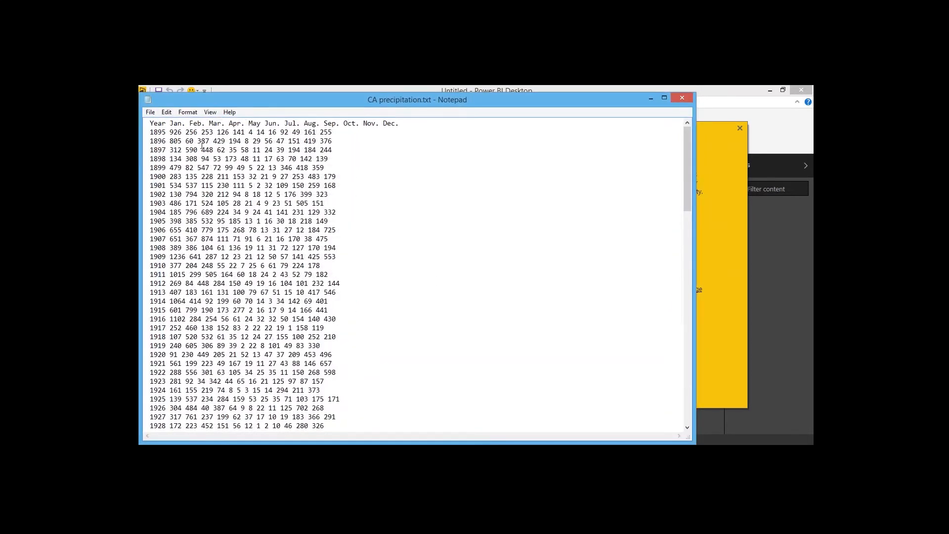
Step: Examine the CA precipitation text file's data in Notepad, then minimize both Notepad windows
left_click_drag(201, 140, 299, 293)
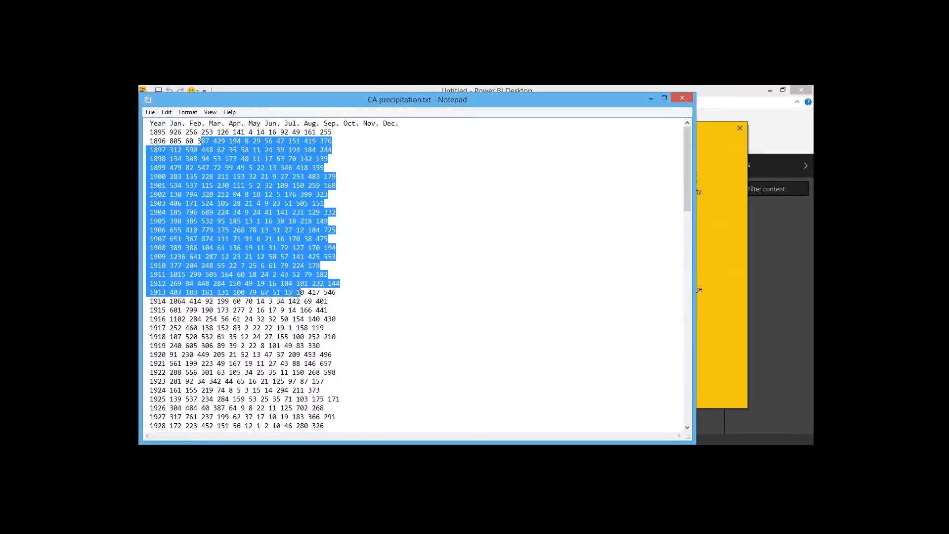
left_click(254, 194)
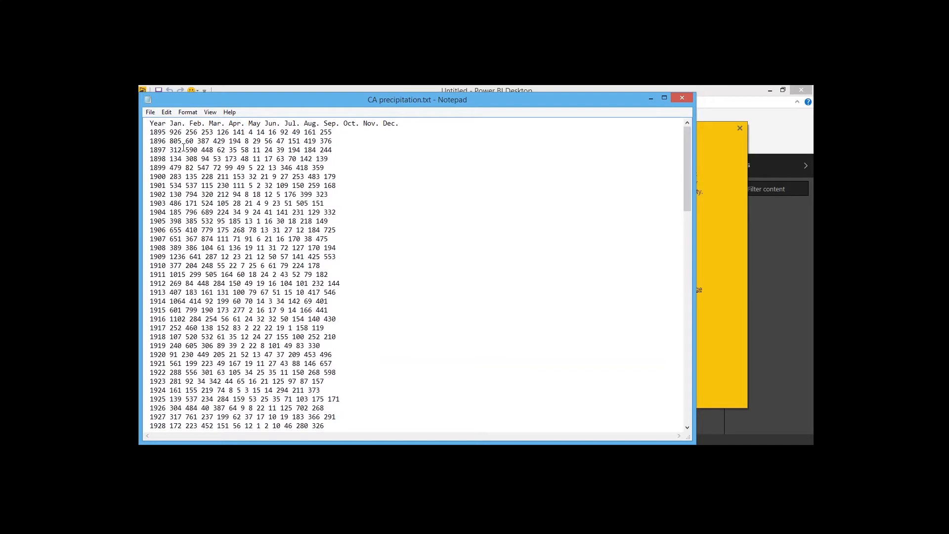
left_click_drag(169, 132, 296, 266)
left_click(288, 212)
left_click_drag(474, 98, 481, 131)
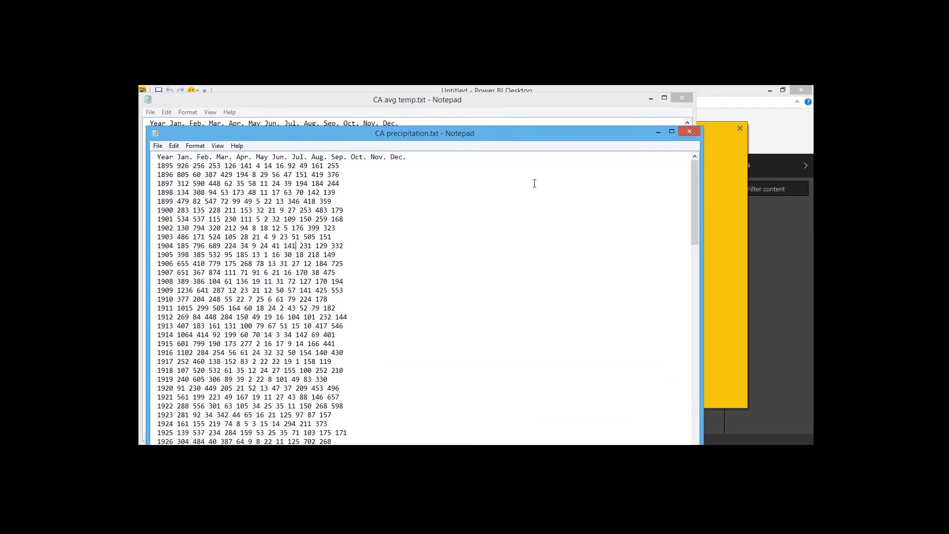
left_click(657, 131)
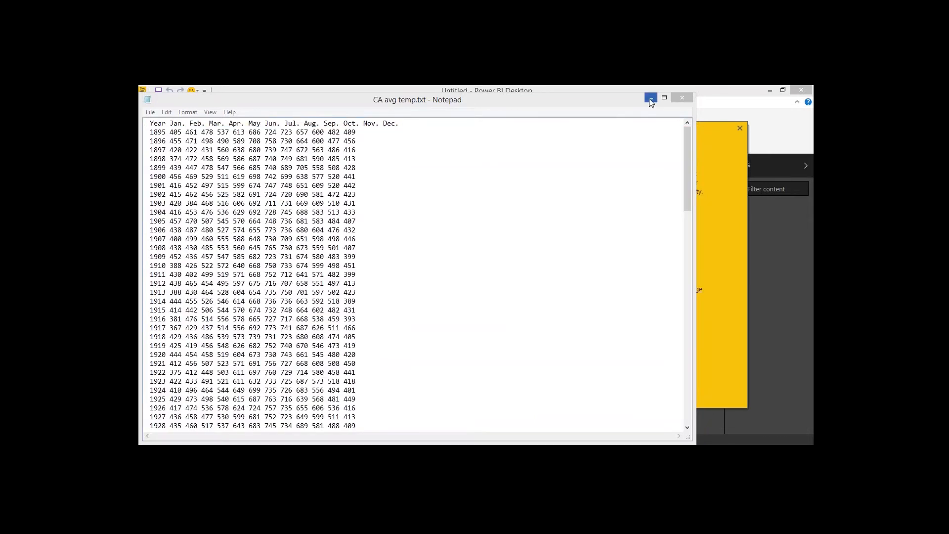
left_click(651, 98)
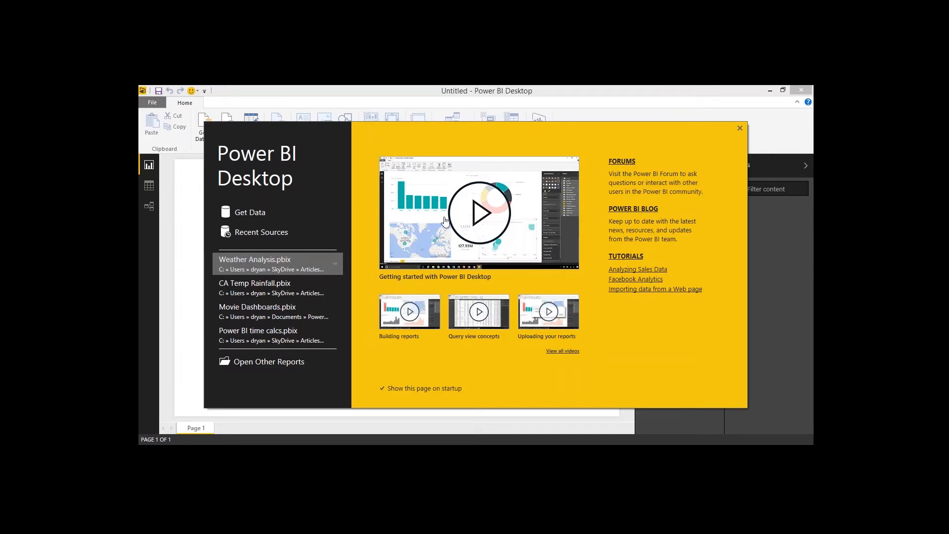
Step: Start Get Data from the welcome screen and connect using the Text connector
left_click(258, 218)
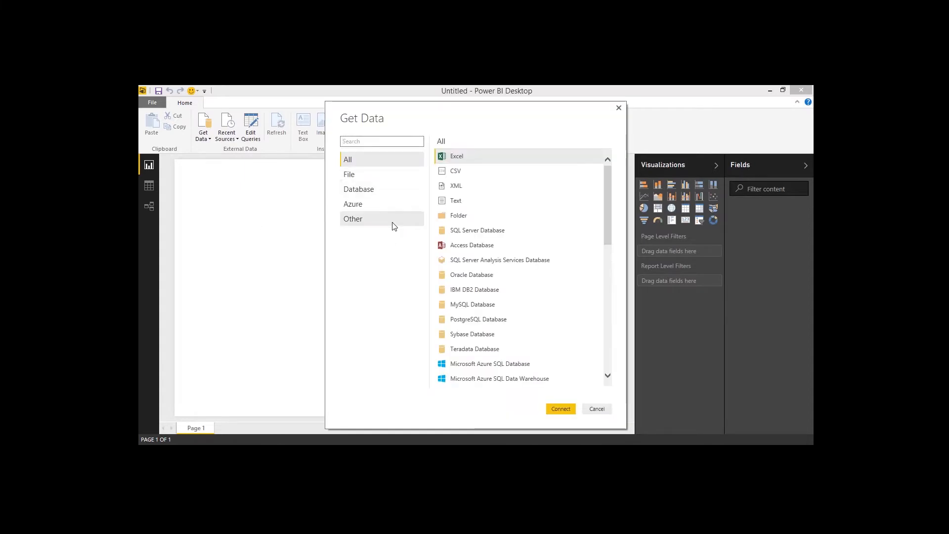
mouse_move(609, 175)
left_mouse_down()
mouse_move(597, 322)
mouse_move(610, 171)
left_mouse_up()
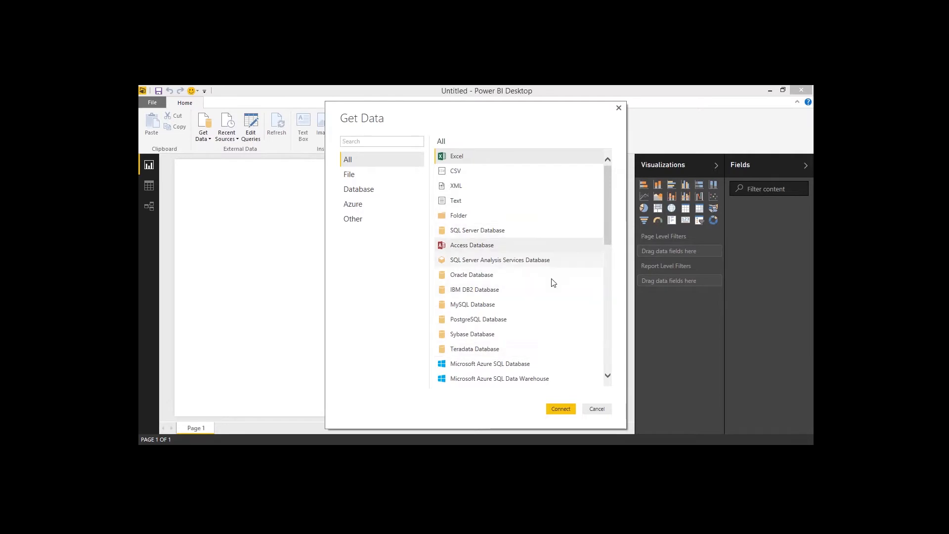
left_click_drag(606, 228, 611, 285)
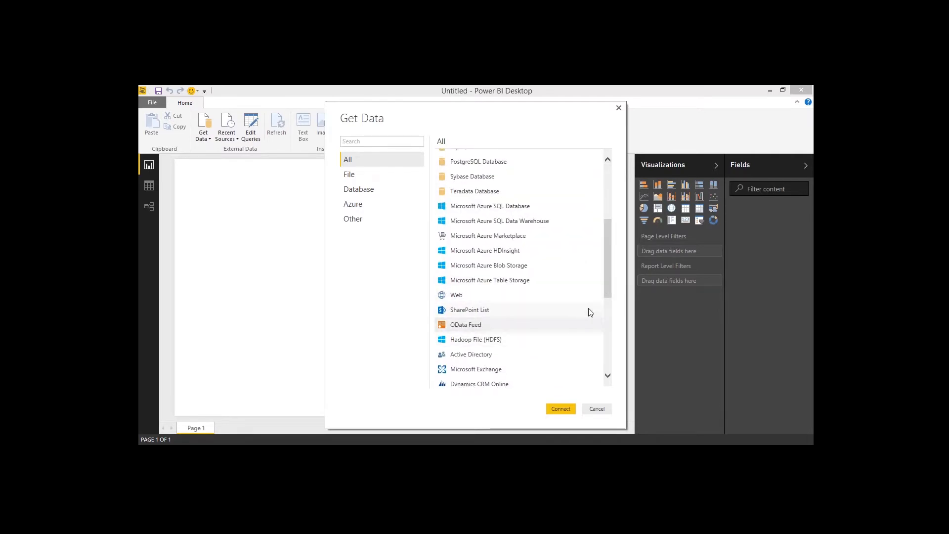
left_click_drag(607, 277, 607, 349)
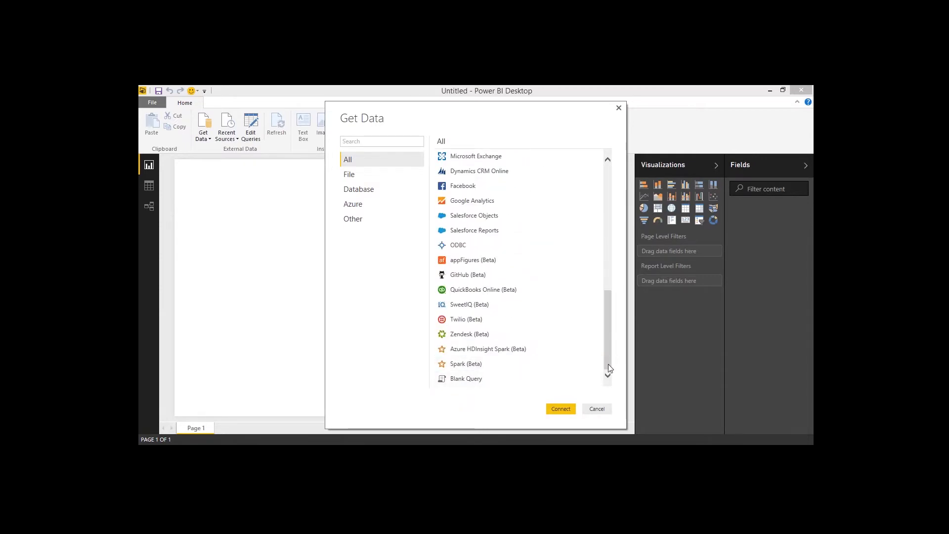
left_click_drag(609, 365, 608, 207)
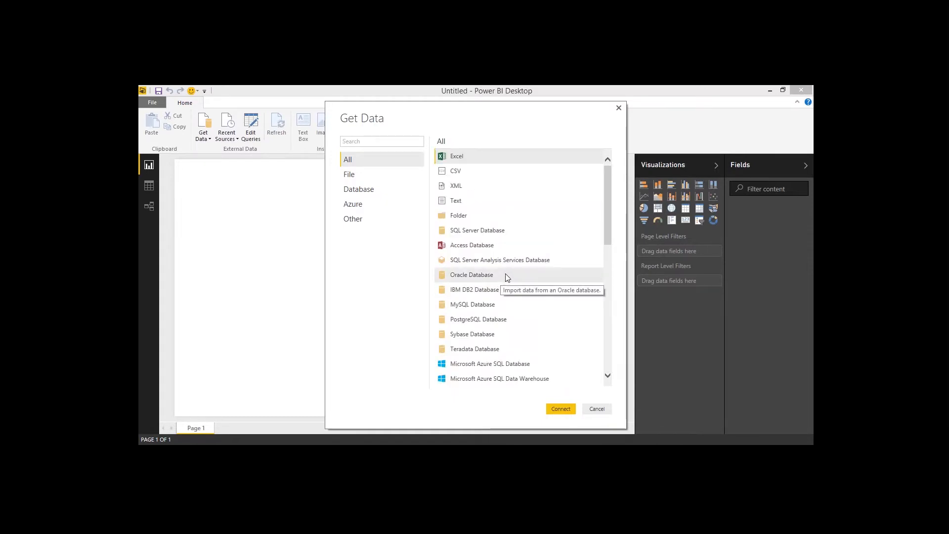
left_click(461, 201)
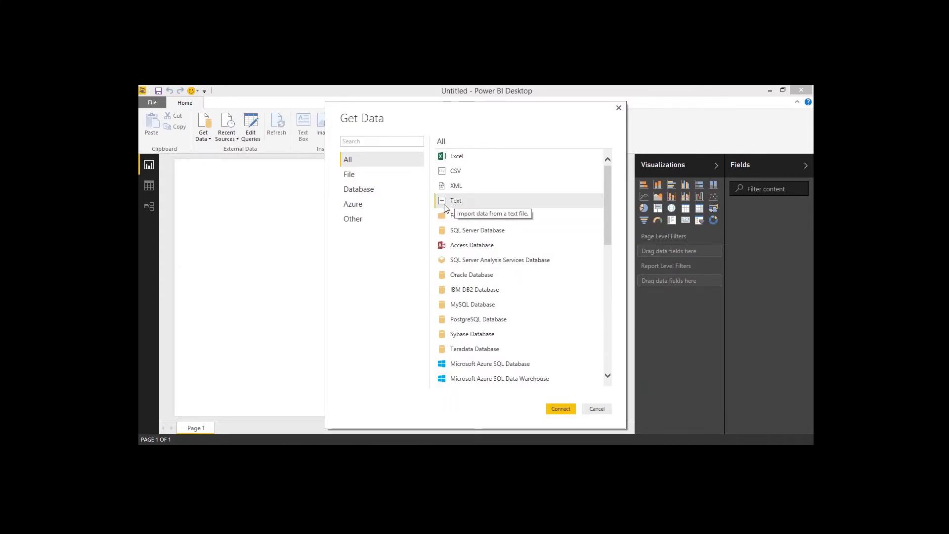
left_click(561, 410)
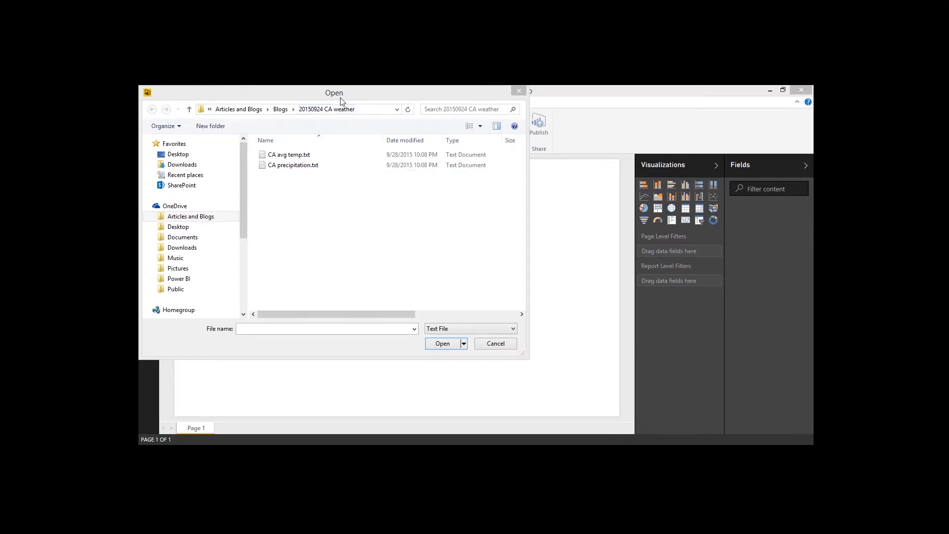
Step: Open CA precipitation.txt from the 20150924 CA weather folder and edit it in the Query Editor
left_click_drag(337, 95, 431, 126)
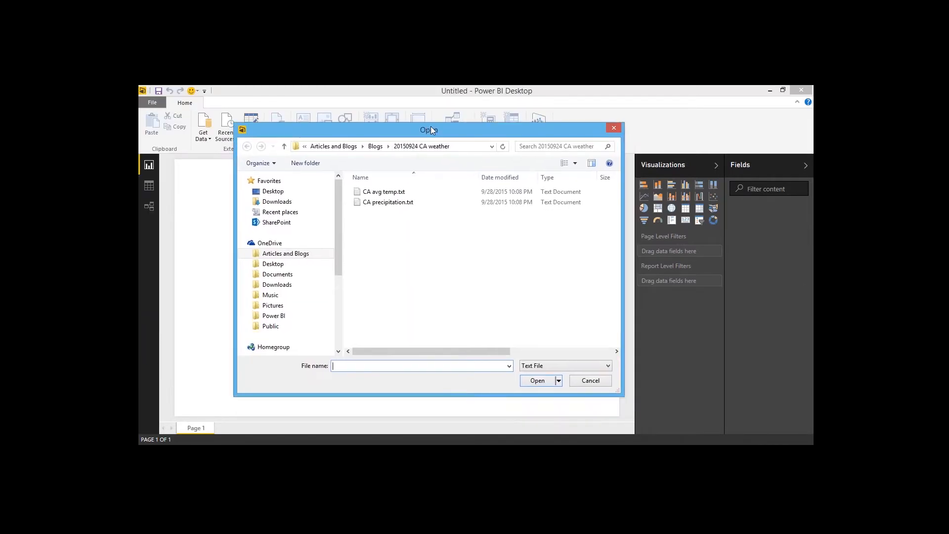
left_click(389, 198)
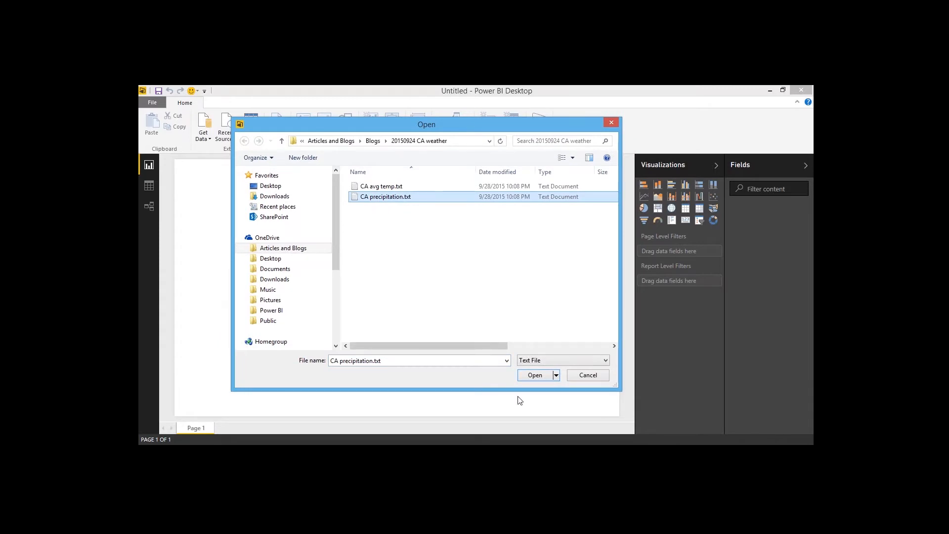
left_click(536, 376)
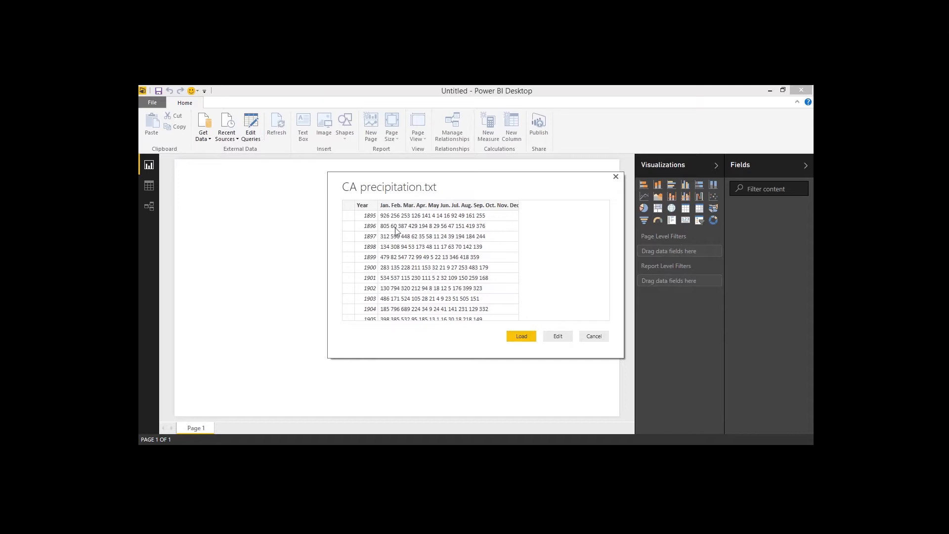
left_click(558, 337)
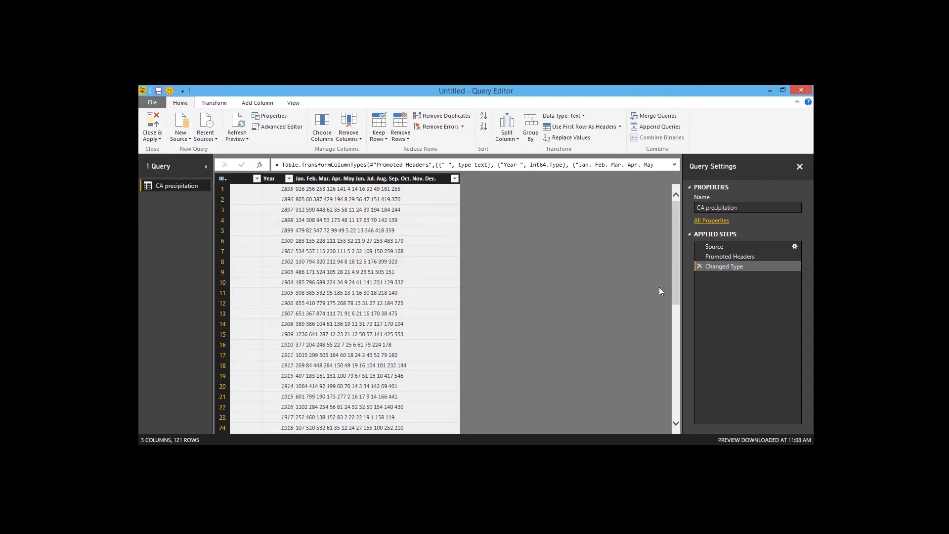
Step: Delete the Changed Type and Promoted Headers applied steps, leaving only Source
left_click(700, 266)
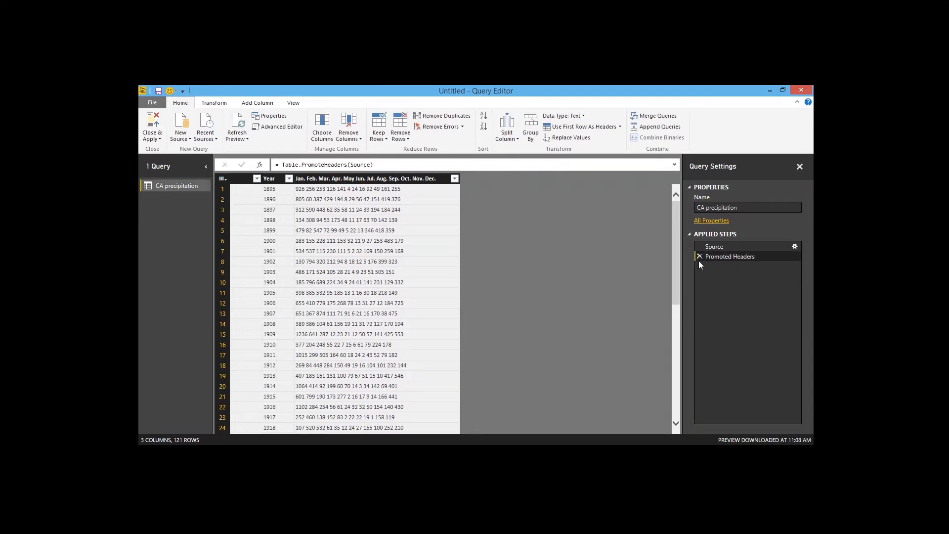
left_click(699, 256)
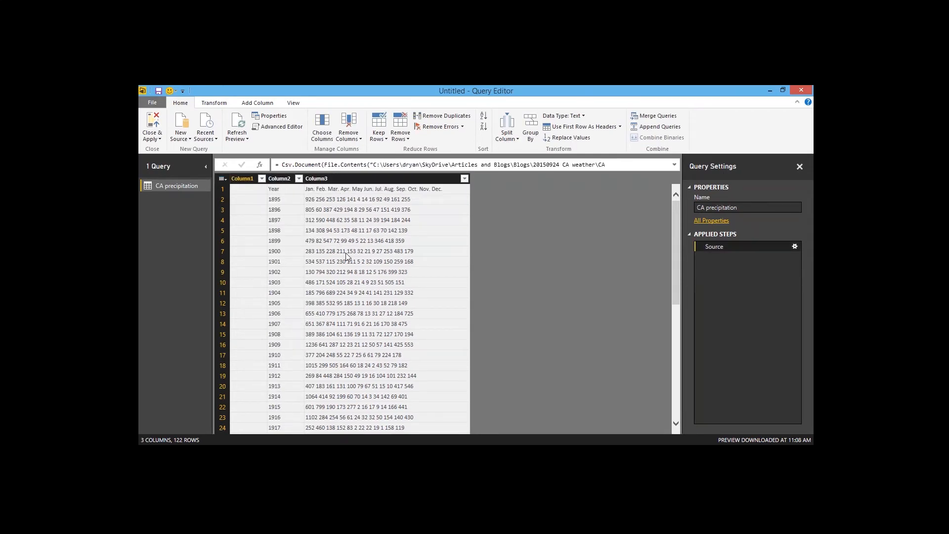
Step: Split Column3 by delimiter
left_click(380, 190)
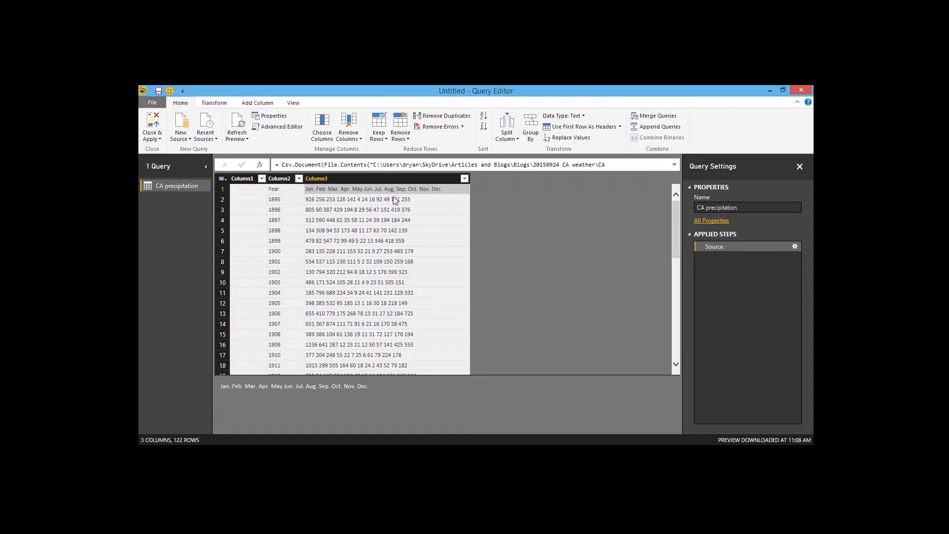
left_click(393, 182)
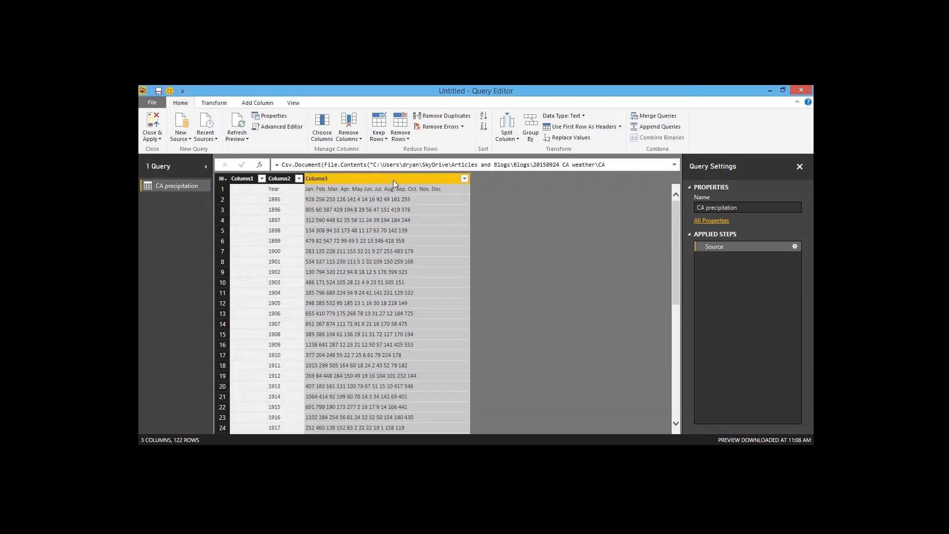
right_click(360, 177)
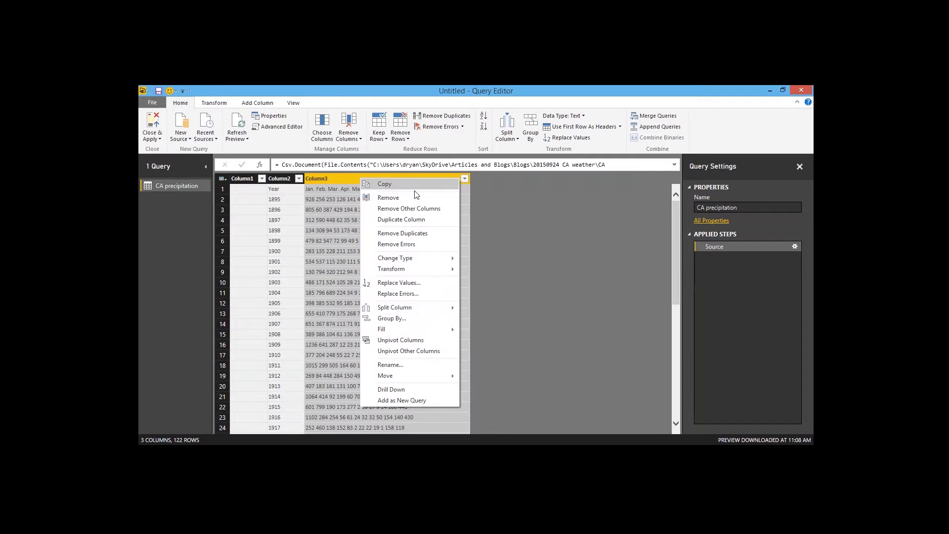
mouse_move(418, 310)
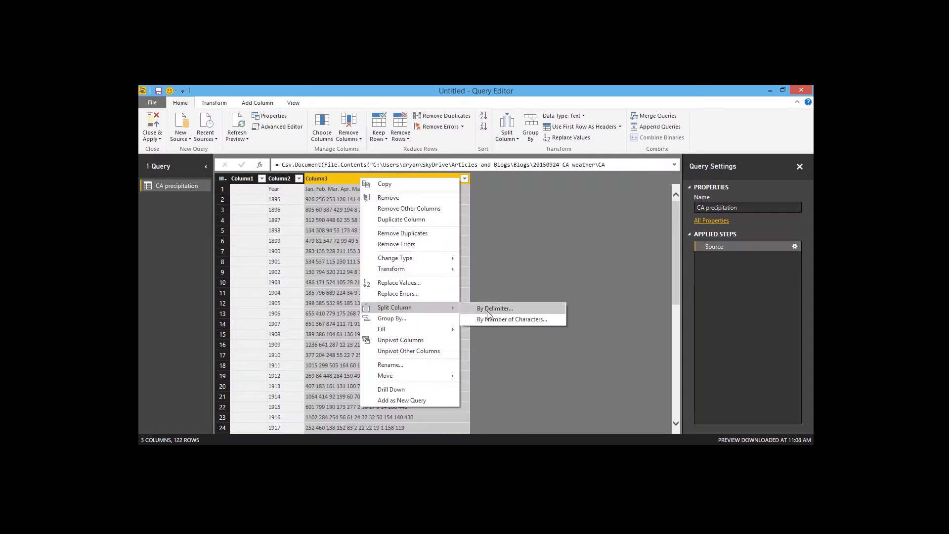
left_click(495, 308)
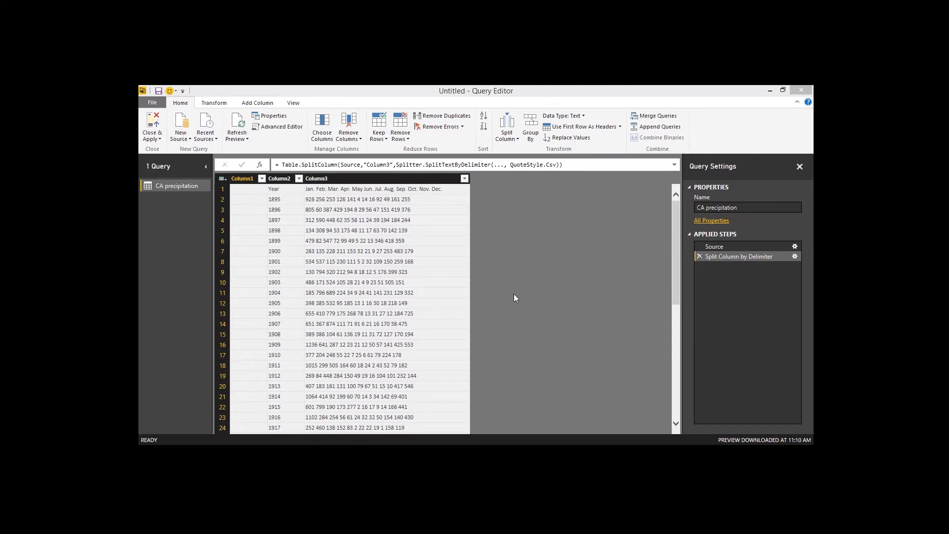
Step: Split Column3 by Space at each occurrence of the delimiter into 13 columns
left_click(369, 245)
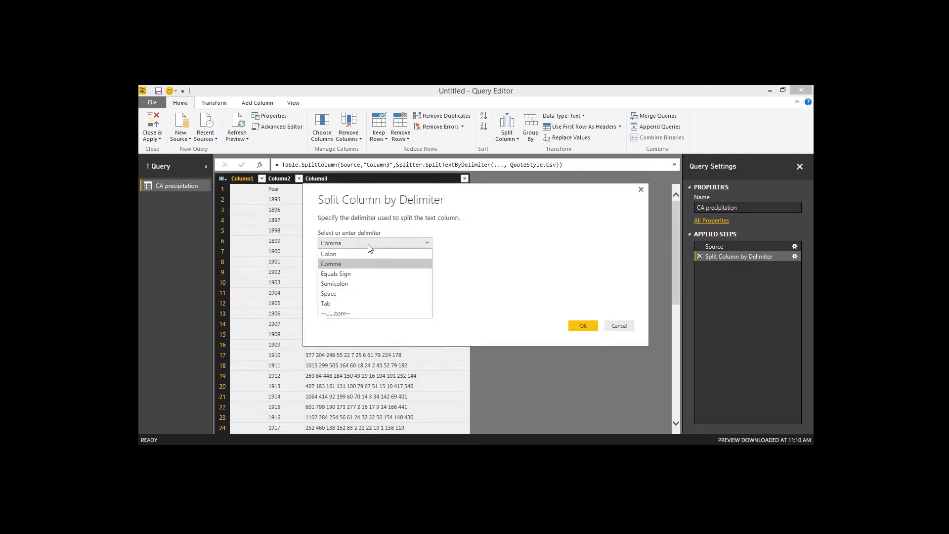
left_click(346, 293)
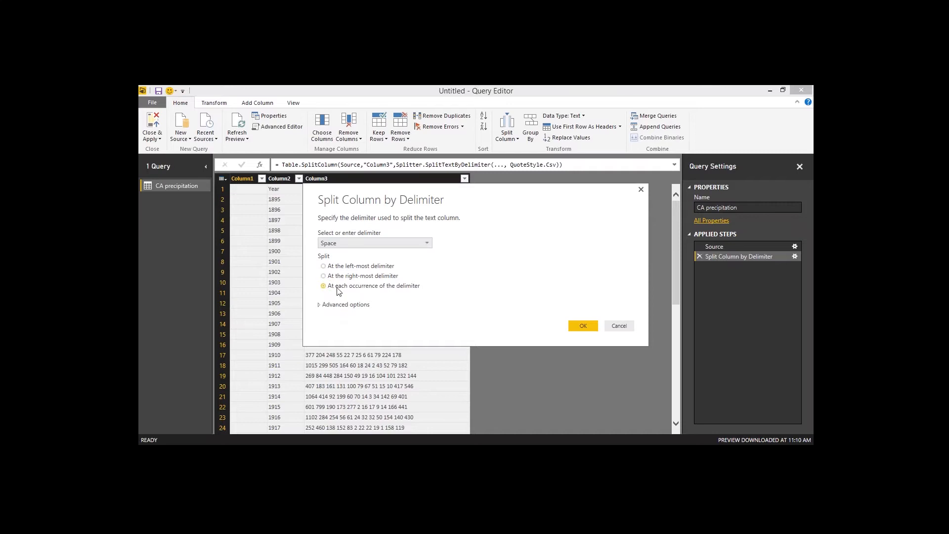
left_click(320, 305)
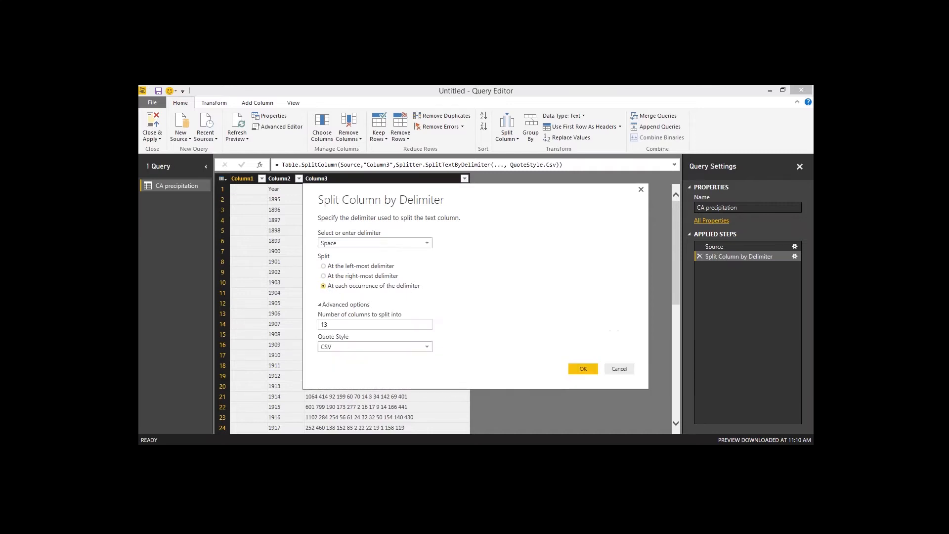
left_click(347, 324)
left_click(583, 368)
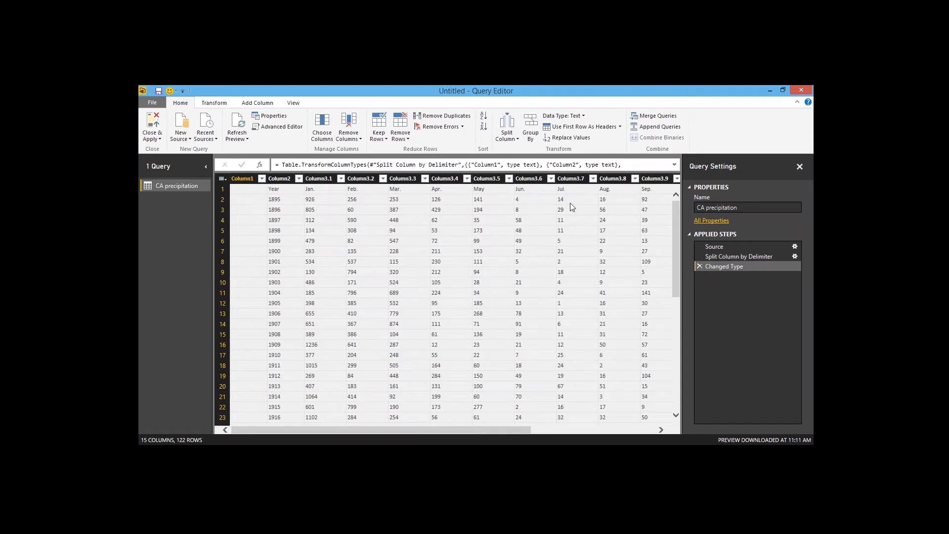
Step: Remove the empty Column1 from the table
left_click_drag(503, 430, 372, 424)
left_click(248, 179)
right_click(247, 179)
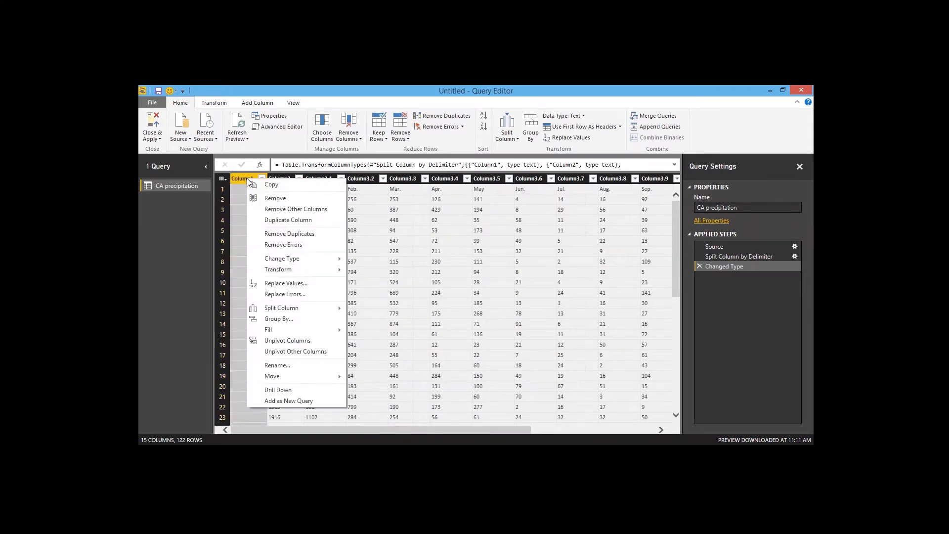
left_click(273, 198)
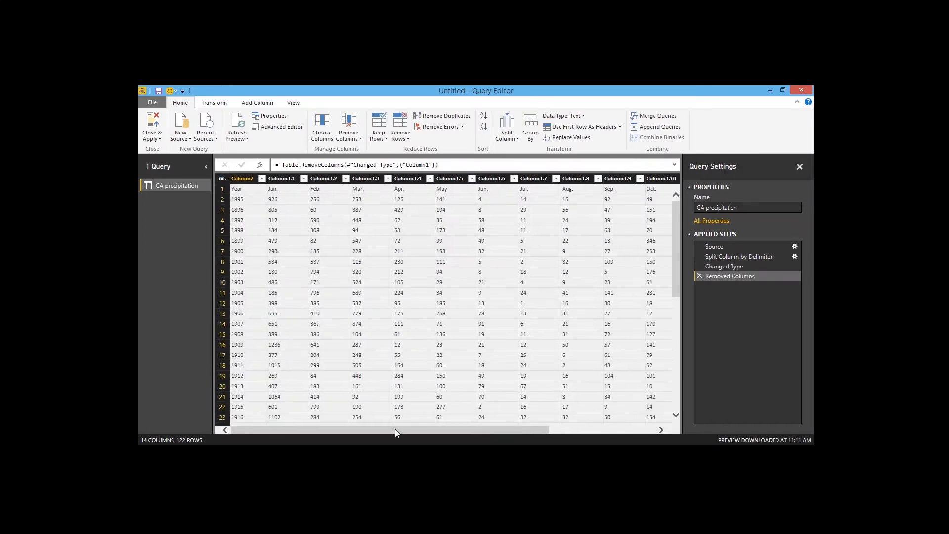
Step: Remove the empty last column, Column3.13
left_click_drag(390, 432, 504, 432)
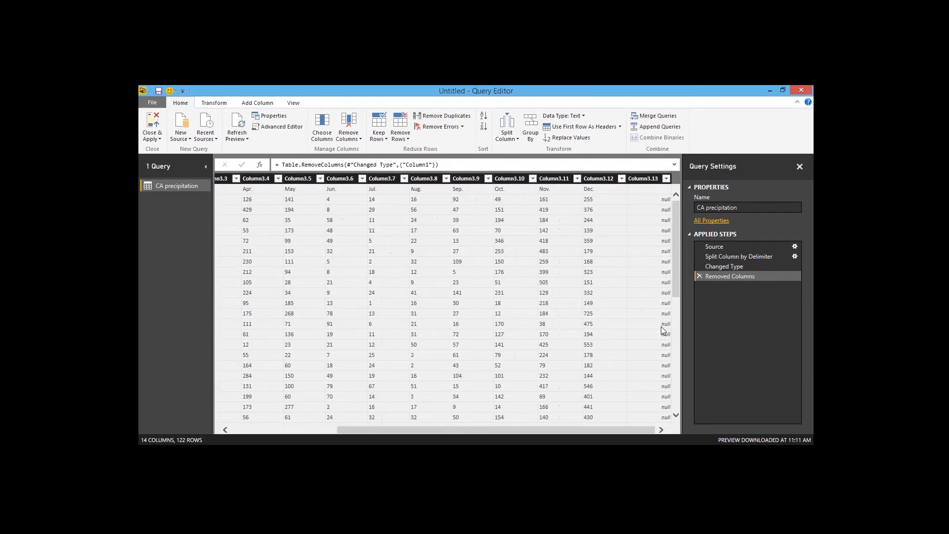
left_click(650, 181)
right_click(647, 180)
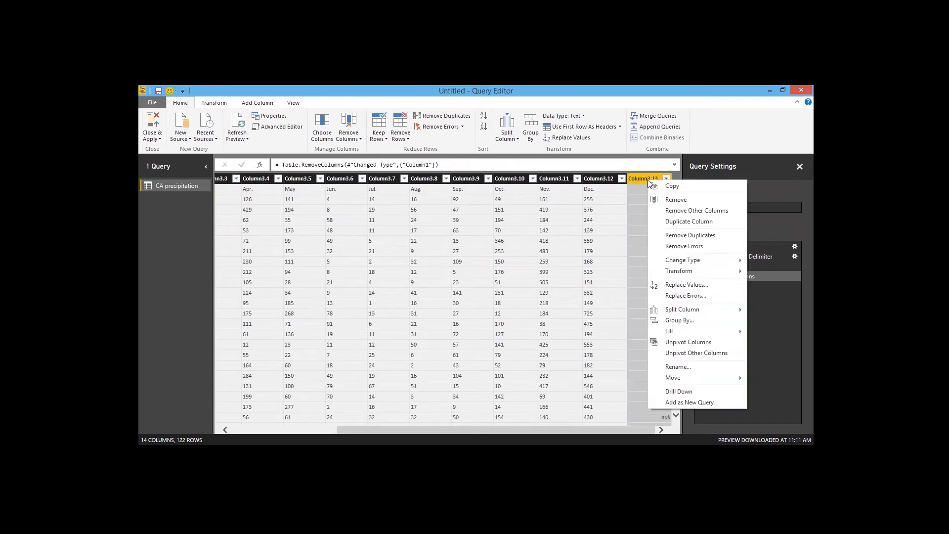
left_click(672, 200)
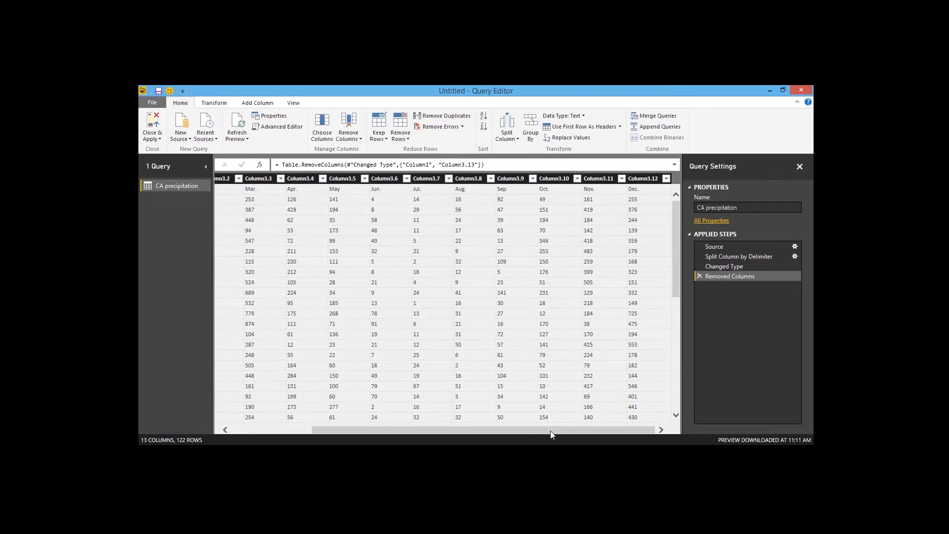
Step: Promote the first row to column headers
left_click_drag(553, 431, 395, 436)
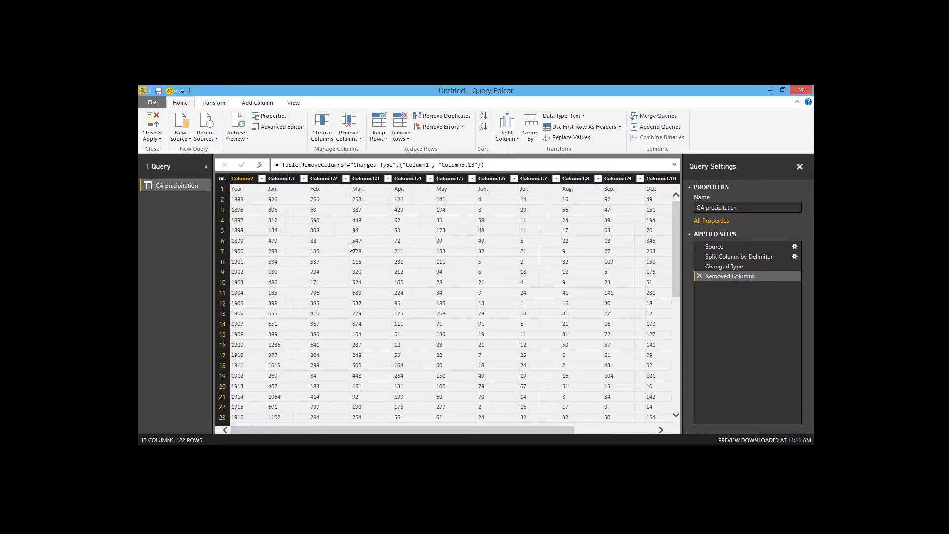
left_click(584, 129)
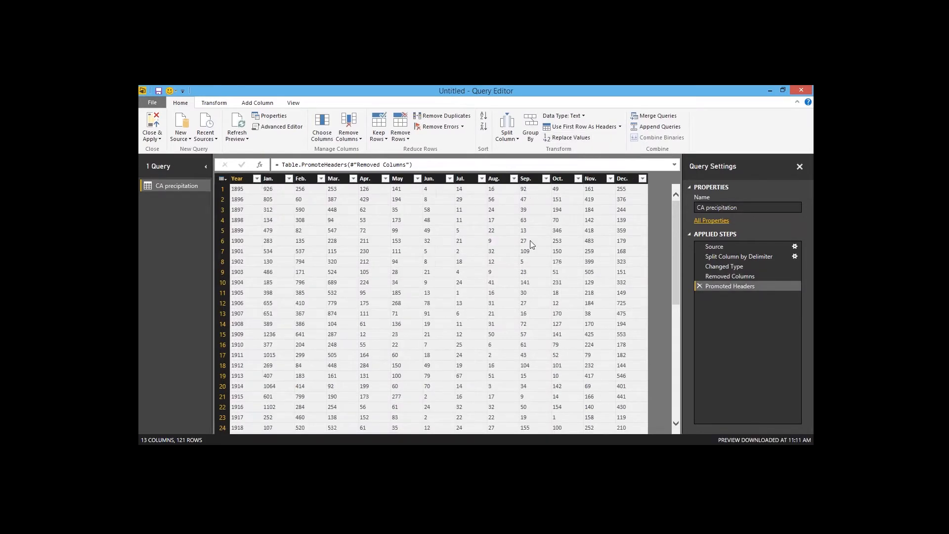
Step: Set the Year column's data type to Whole Number
left_click(242, 179)
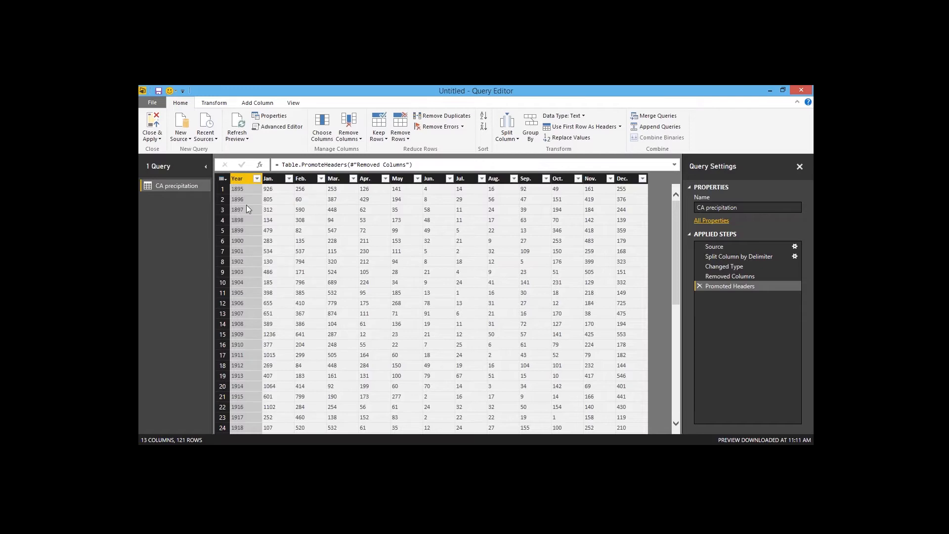
left_click(217, 102)
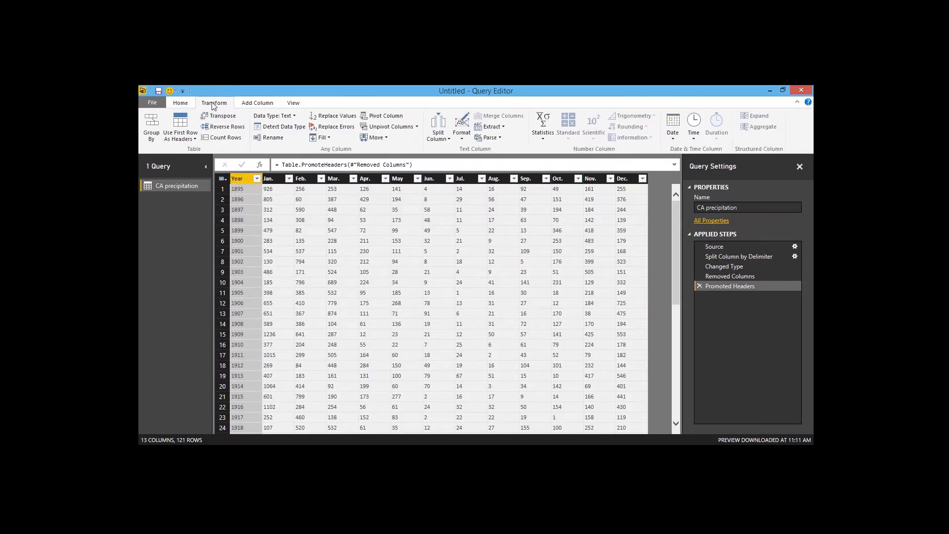
left_click(289, 117)
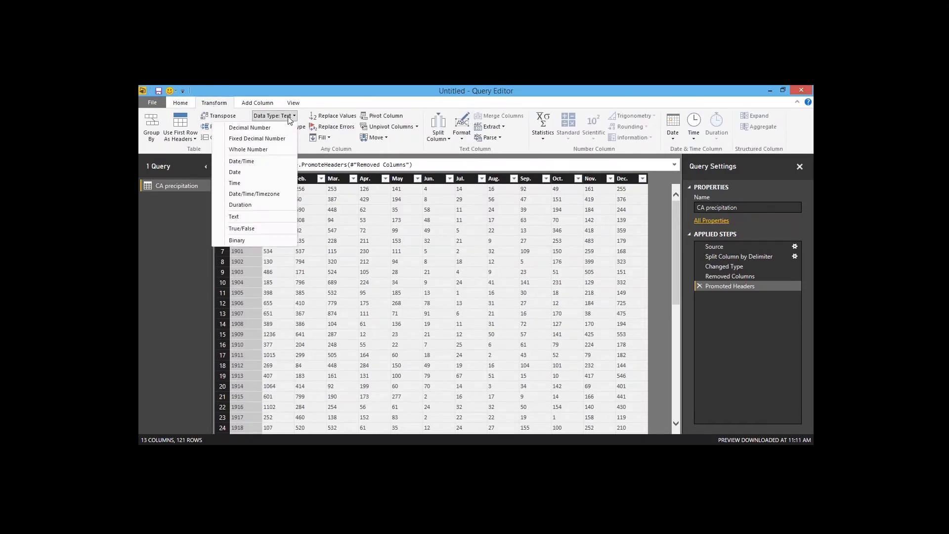
left_click(286, 153)
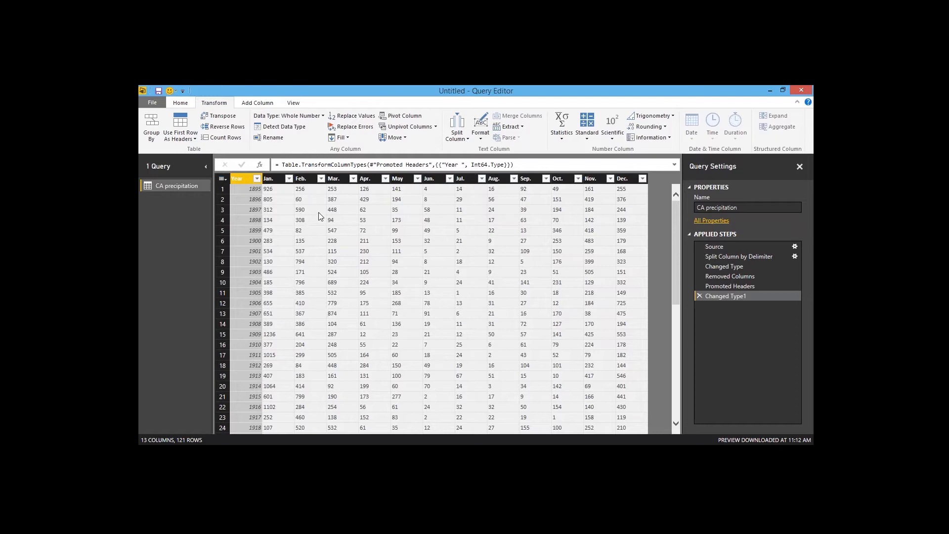
Step: Rename the Jan., Feb. and Mar. columns to 1, 2 and 3
left_click(272, 179)
right_click(271, 179)
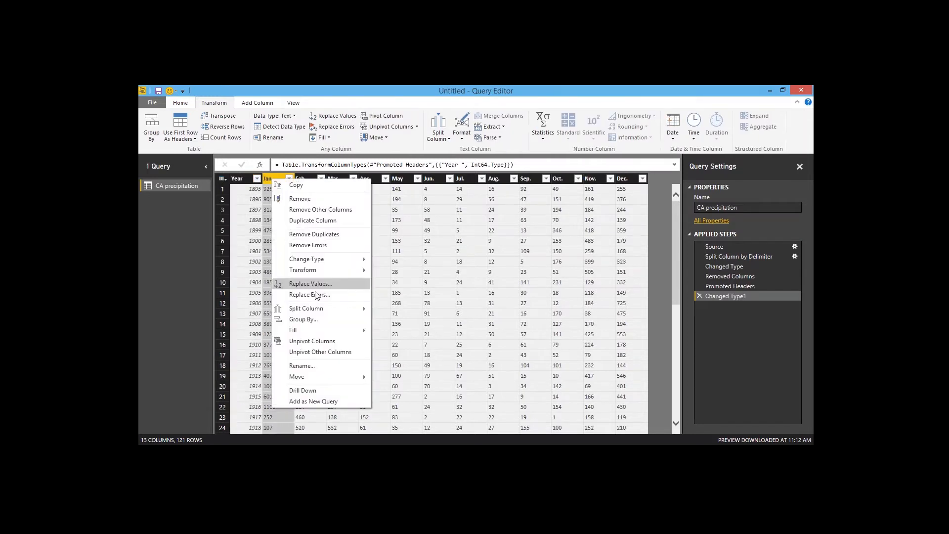
left_click(315, 366)
type("1")
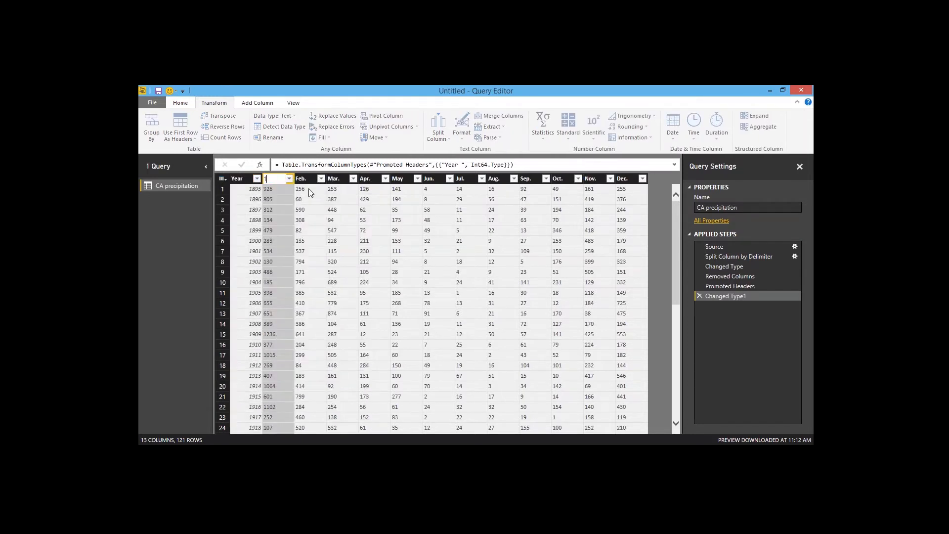
key("Return")
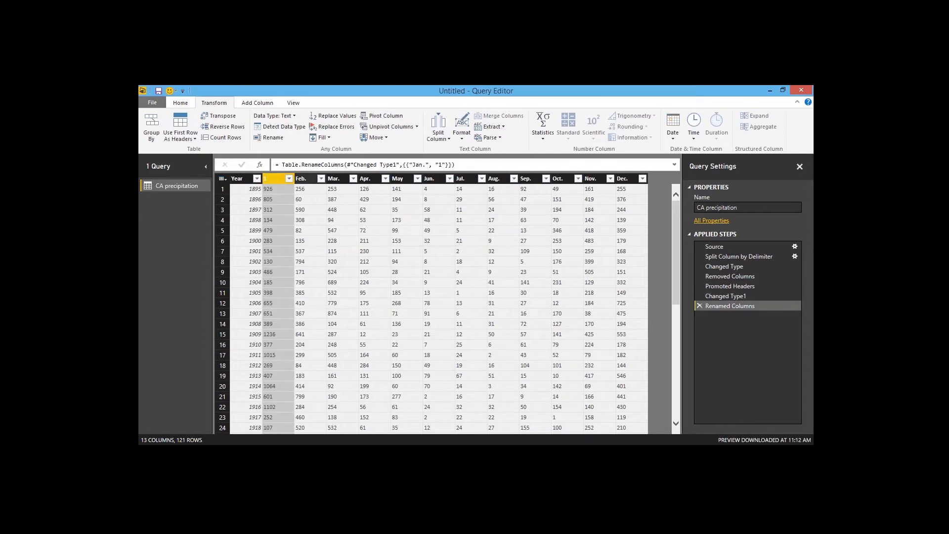
right_click(305, 179)
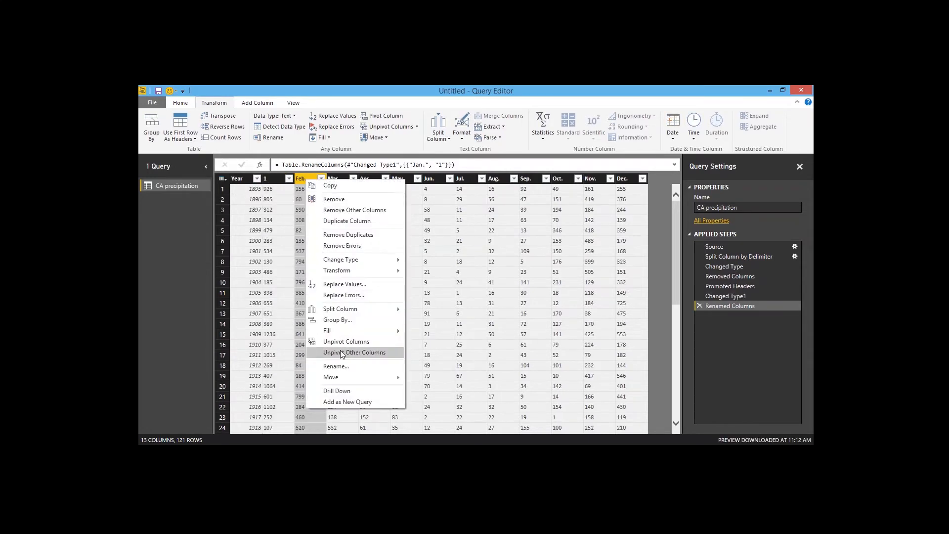
left_click(352, 367)
type("2")
key("Return")
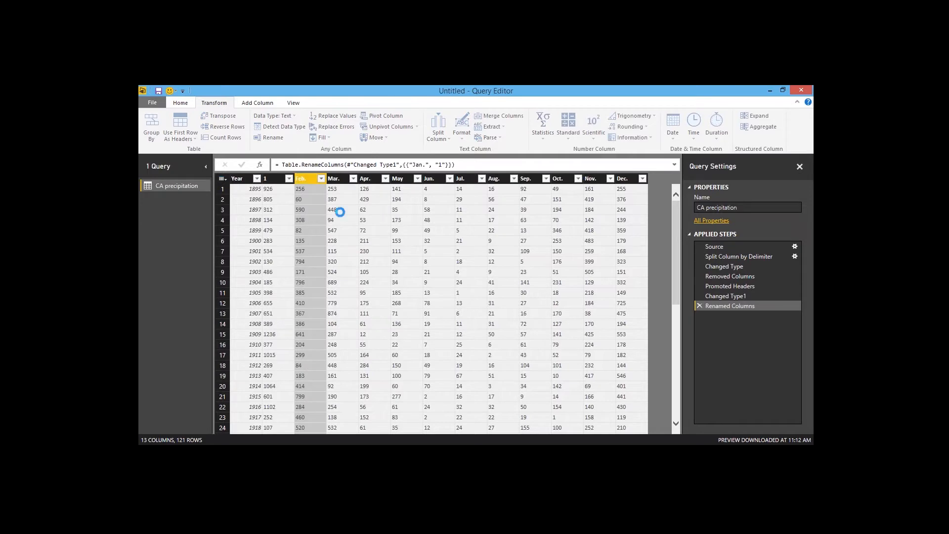
right_click(335, 178)
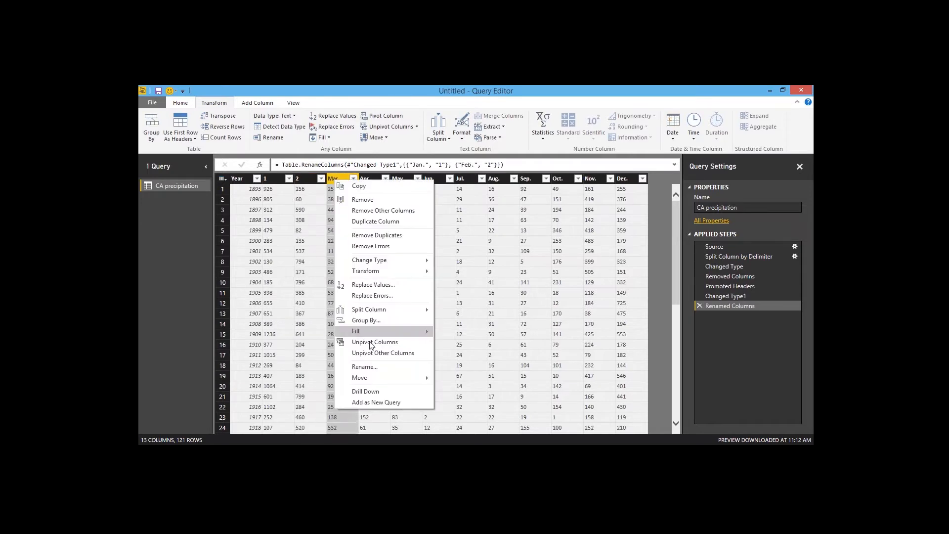
left_click(367, 368)
type("3")
key("Tab")
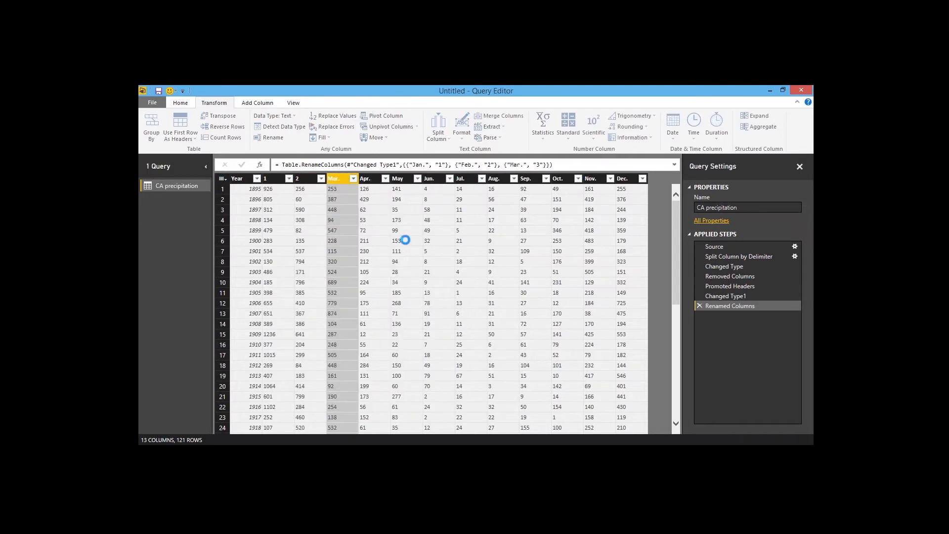
Step: Rename the Apr., May and Jun. columns to 4, 5 and 6
right_click(369, 179)
left_click(407, 370)
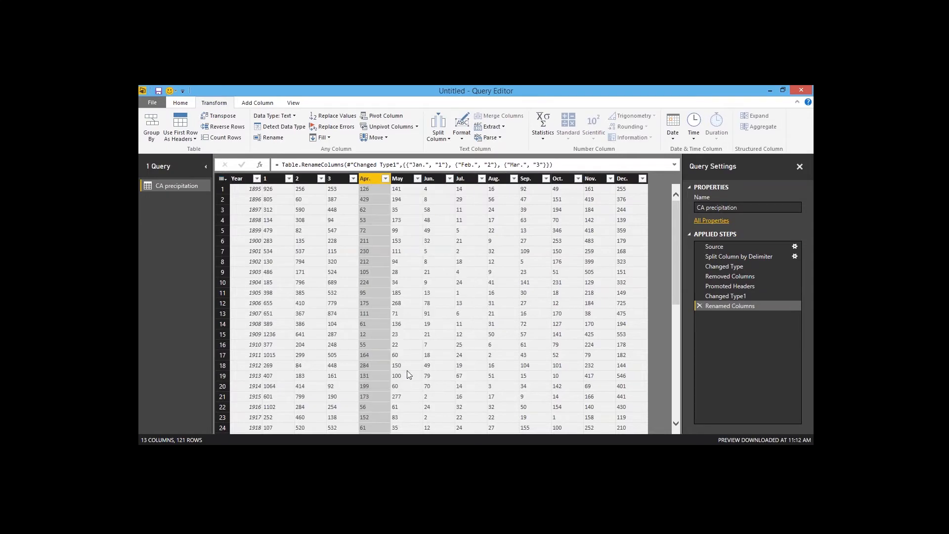
type("4")
key("Return")
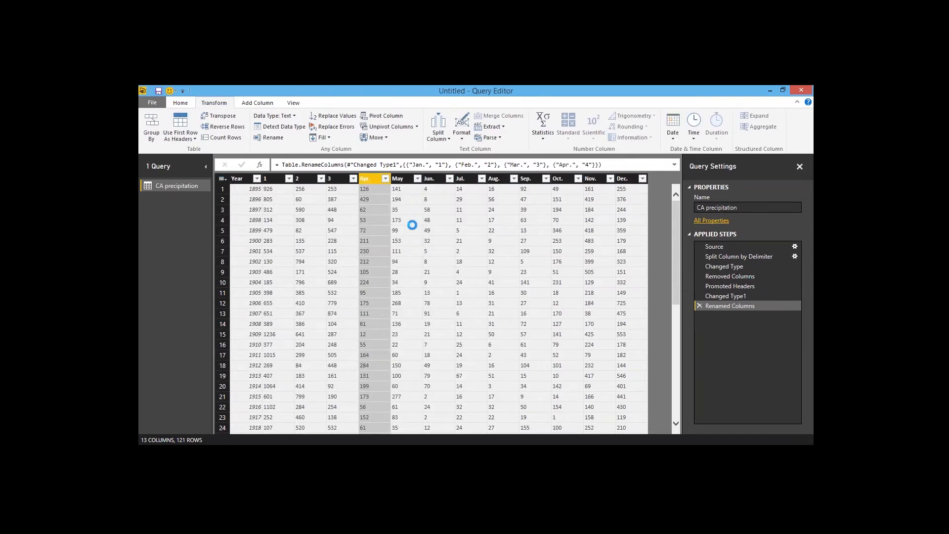
right_click(401, 179)
left_click(438, 371)
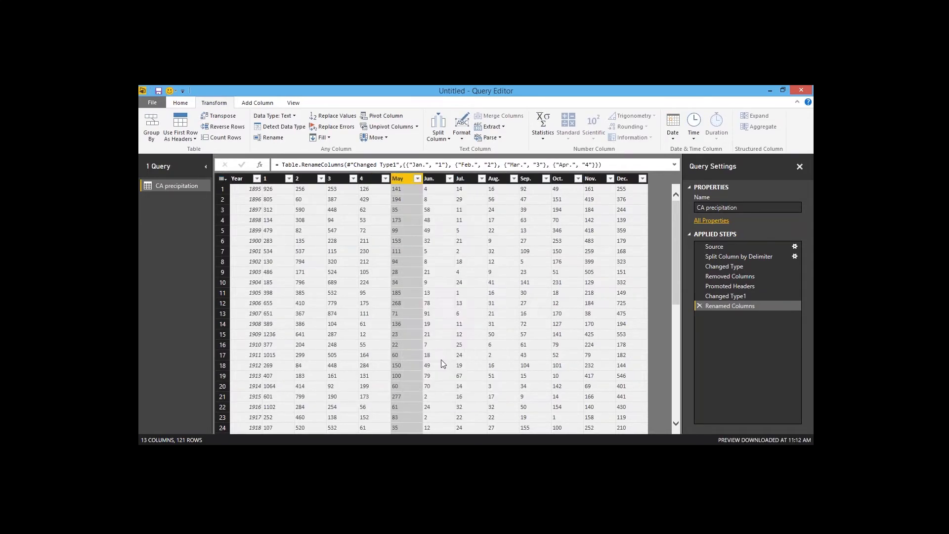
type("5")
key("Return")
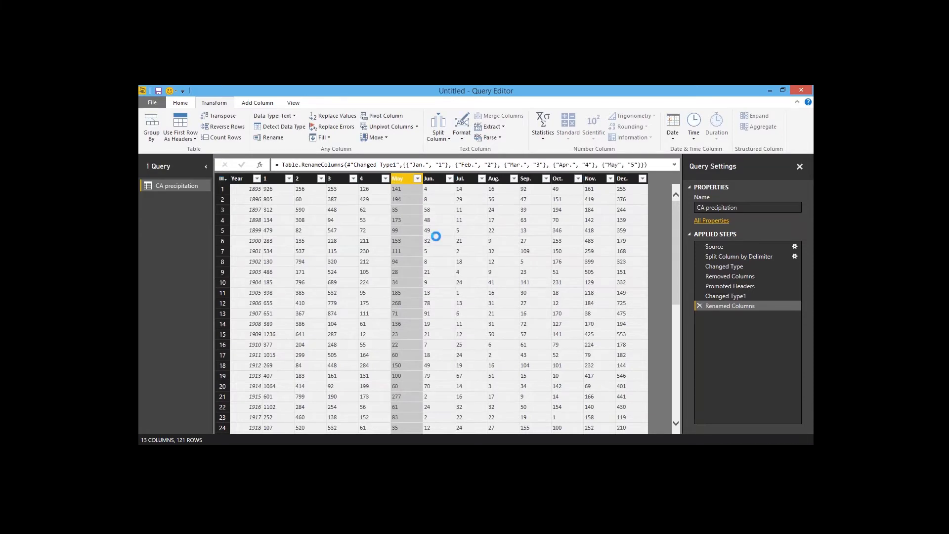
right_click(433, 179)
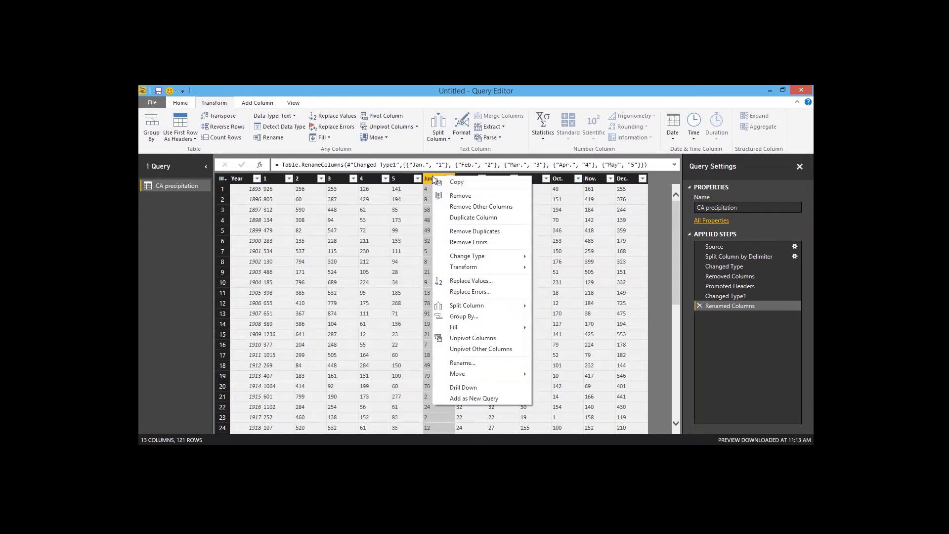
left_click(477, 365)
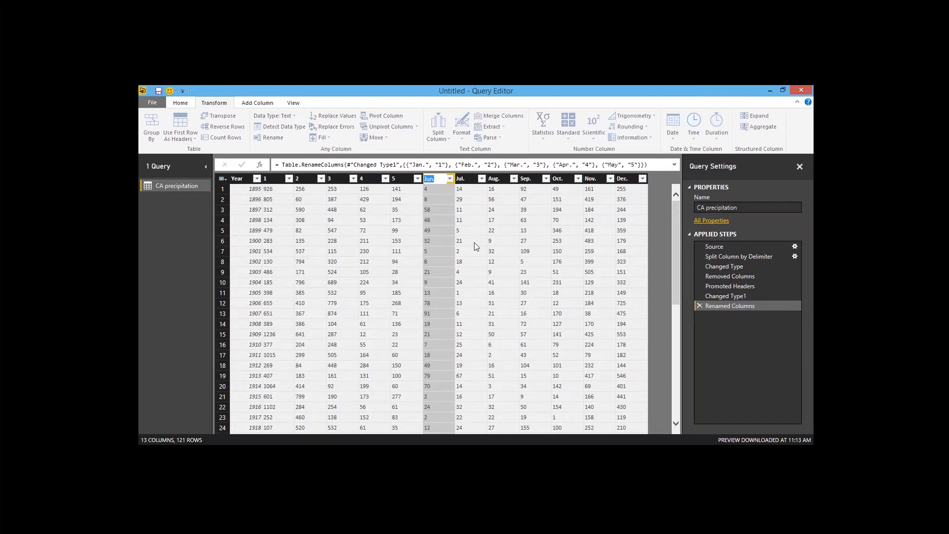
type("6")
key("Return")
Step: Rename the Jul., Aug. and Sep. columns to 7, 8 and 9
right_click(468, 181)
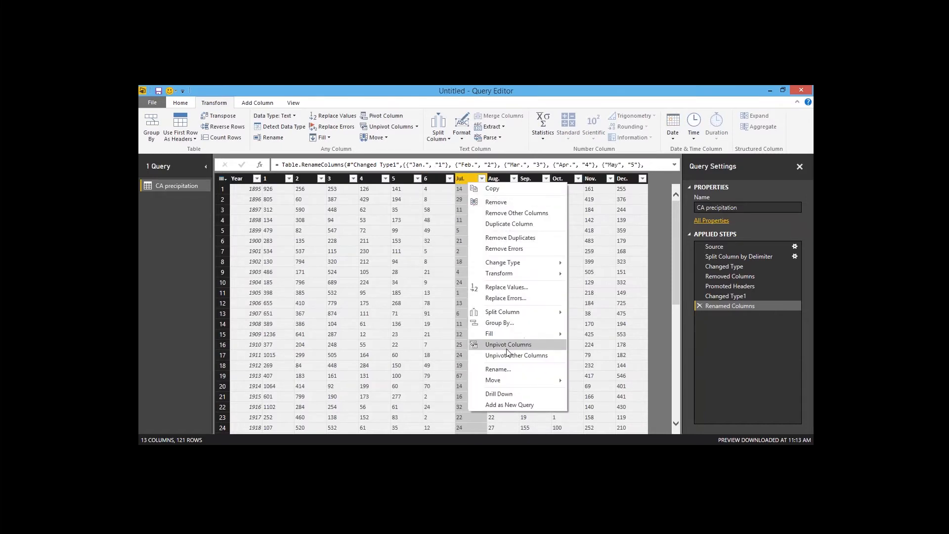
left_click(498, 369)
type("7")
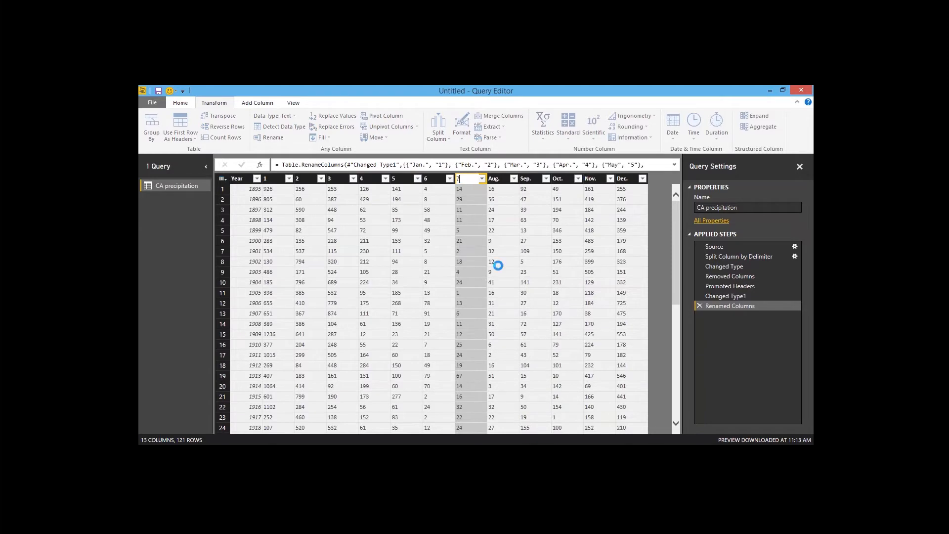
key("Return")
right_click(499, 179)
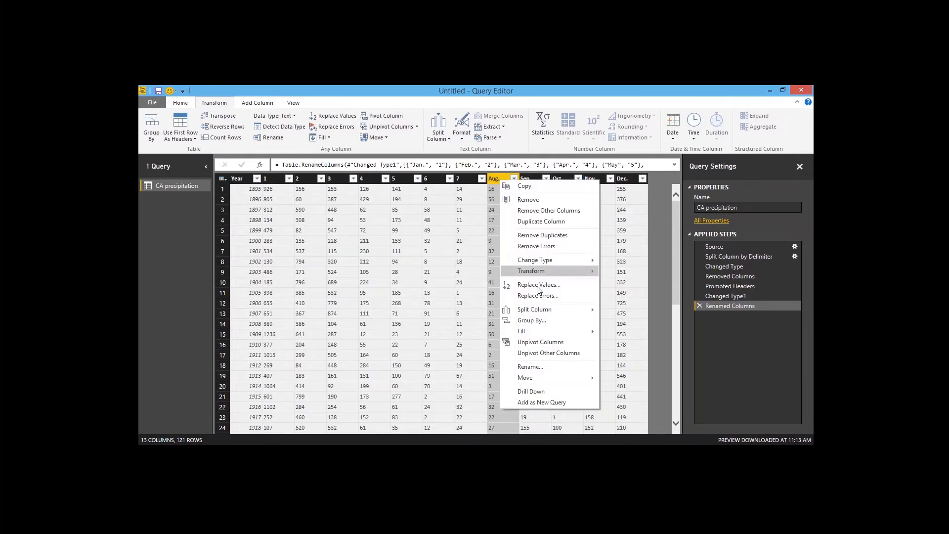
left_click(544, 367)
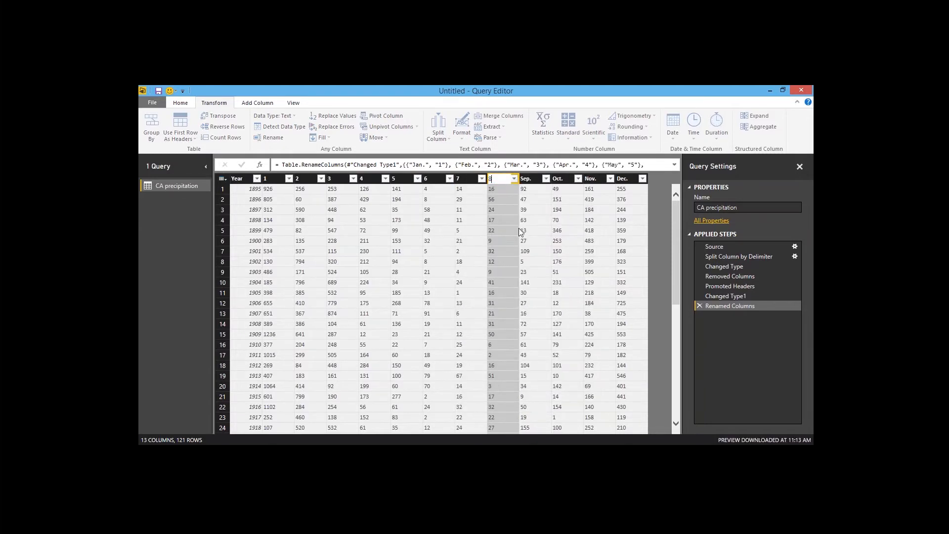
key("Return")
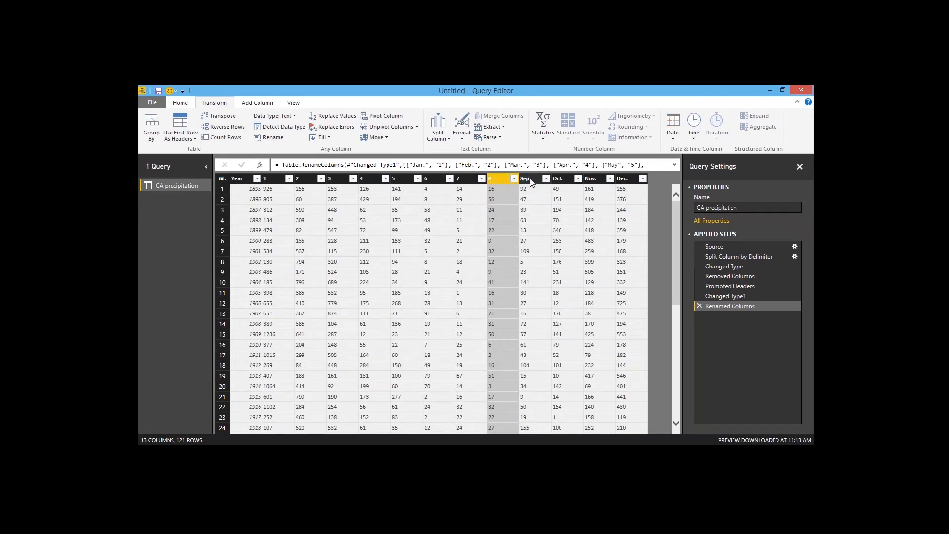
right_click(527, 179)
left_click(561, 367)
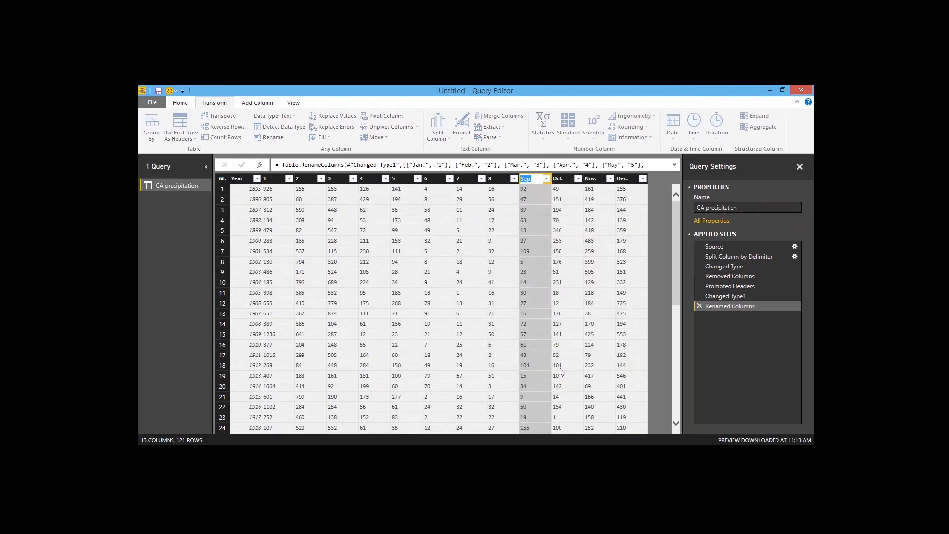
type("9")
key("Return")
Step: Rename the Oct., Nov. and Dec. columns to 10, 11 and 12
right_click(564, 179)
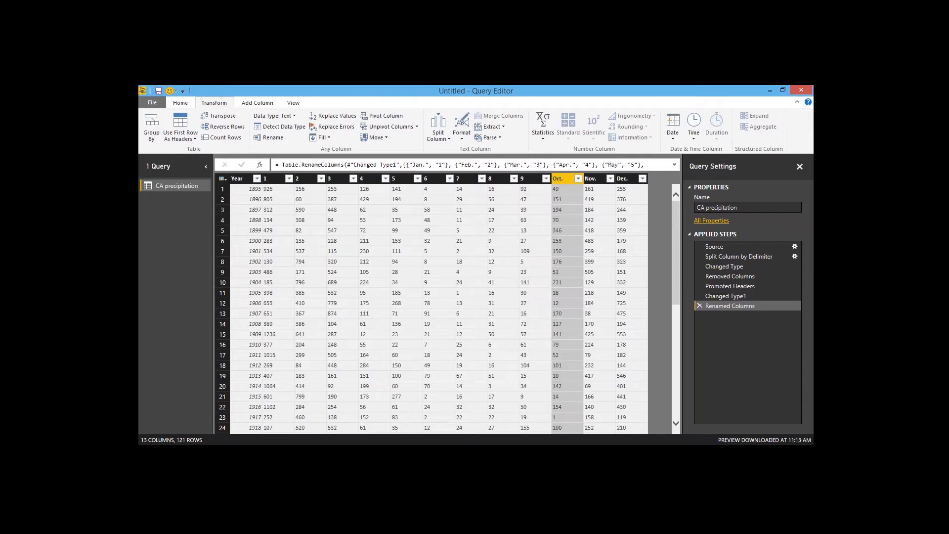
left_click(593, 366)
type("1")
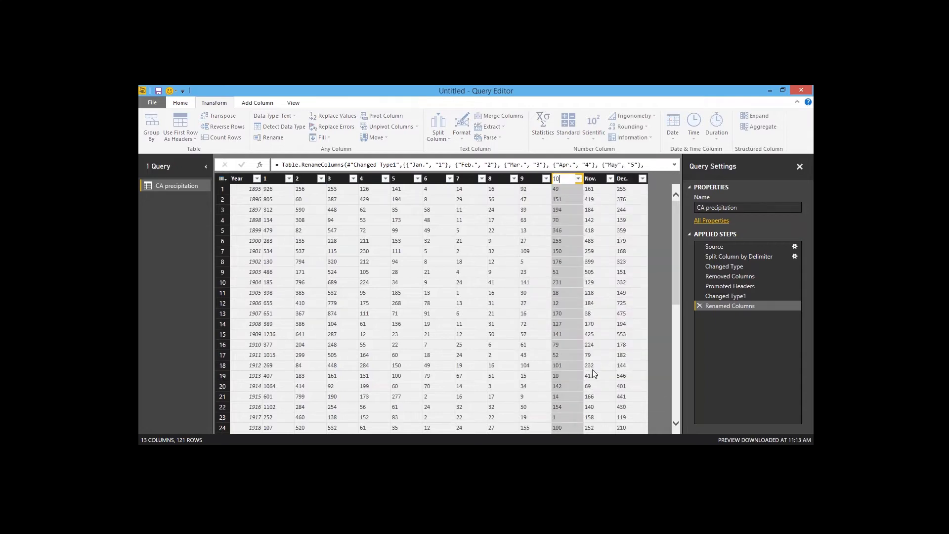
type("0")
key("Return")
right_click(591, 179)
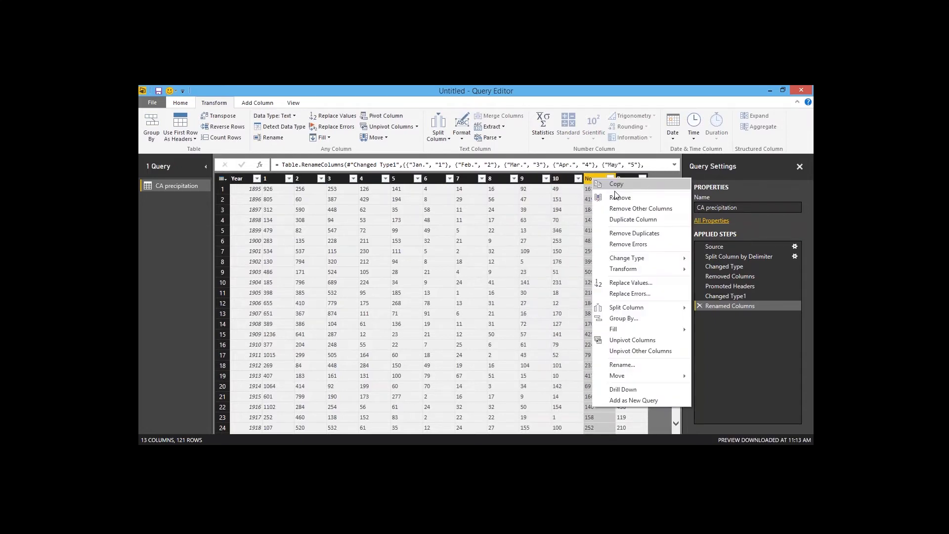
left_click(613, 364)
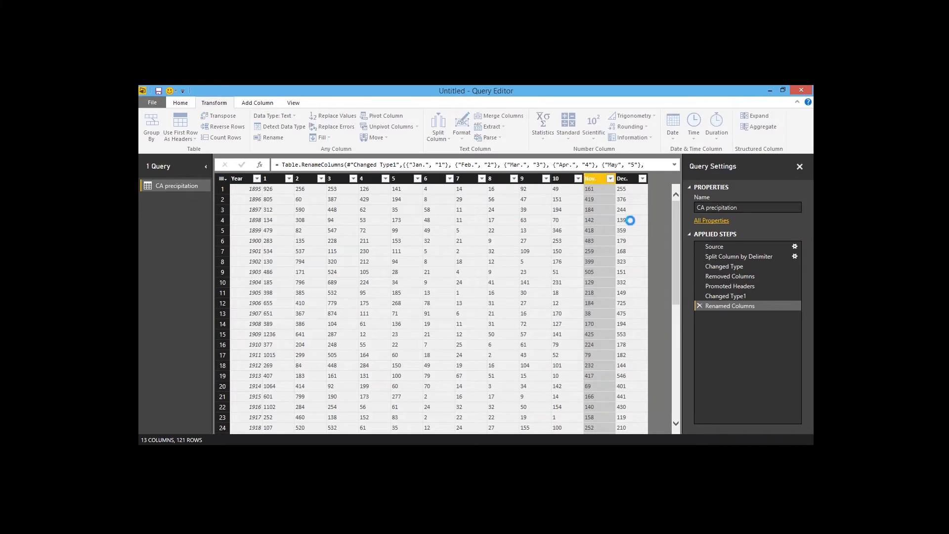
type("11")
key("Return")
right_click(626, 178)
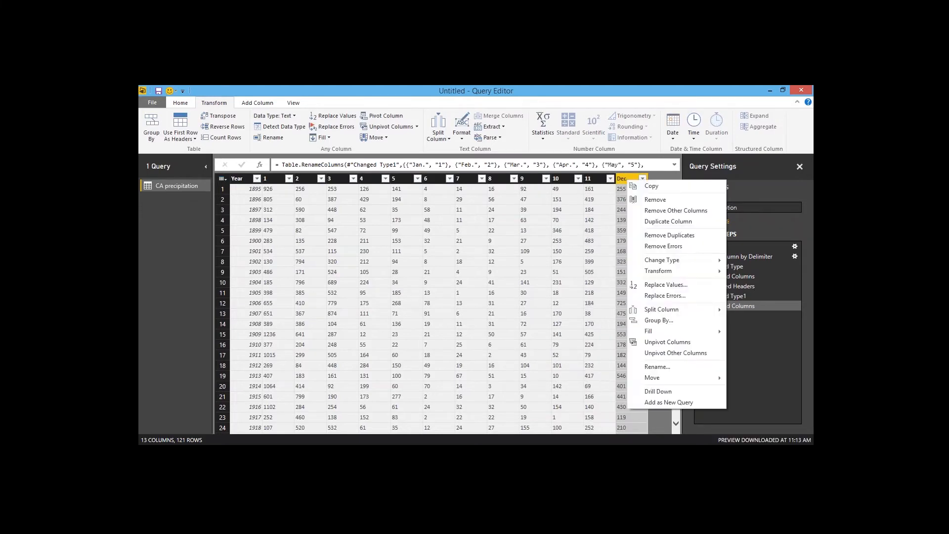
left_click(668, 366)
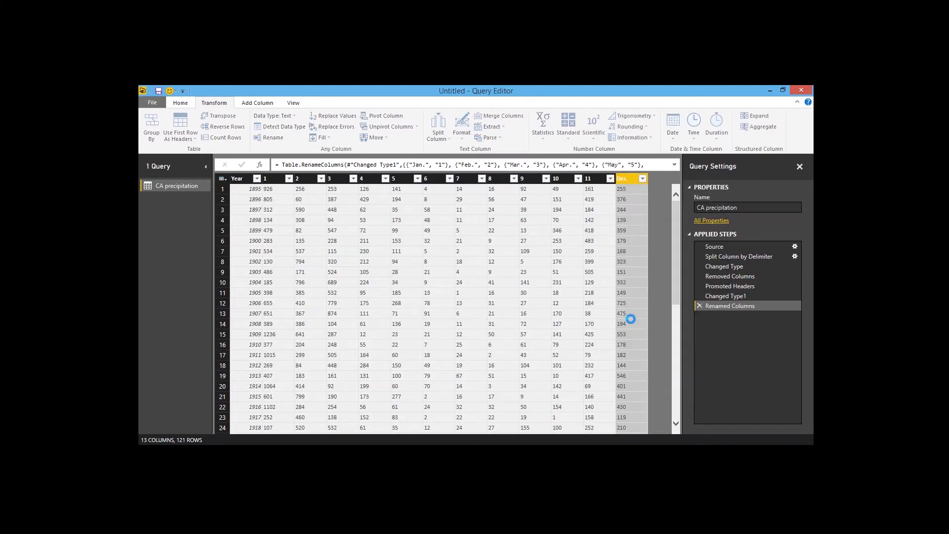
type("12")
key("Return")
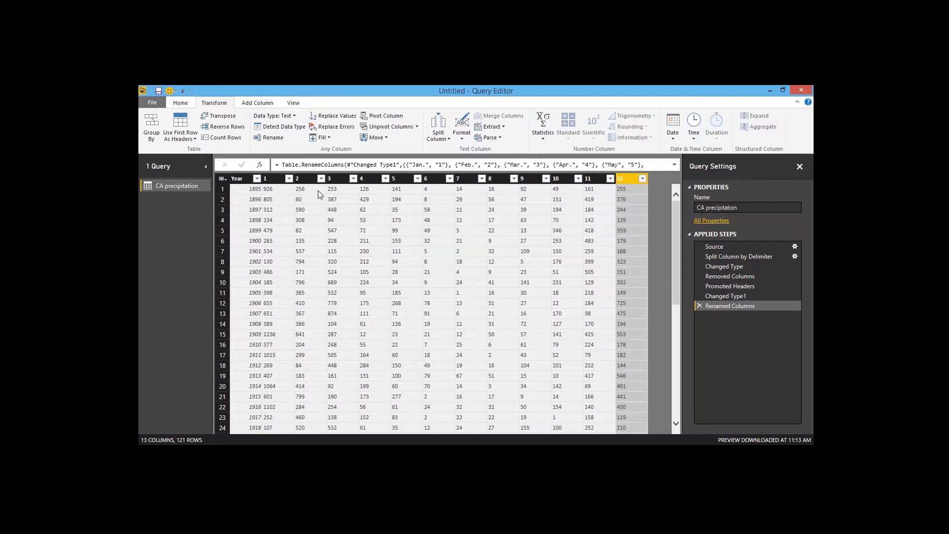
Step: Select the month columns 1 through 12 and unpivot them
left_click(274, 180, "shift")
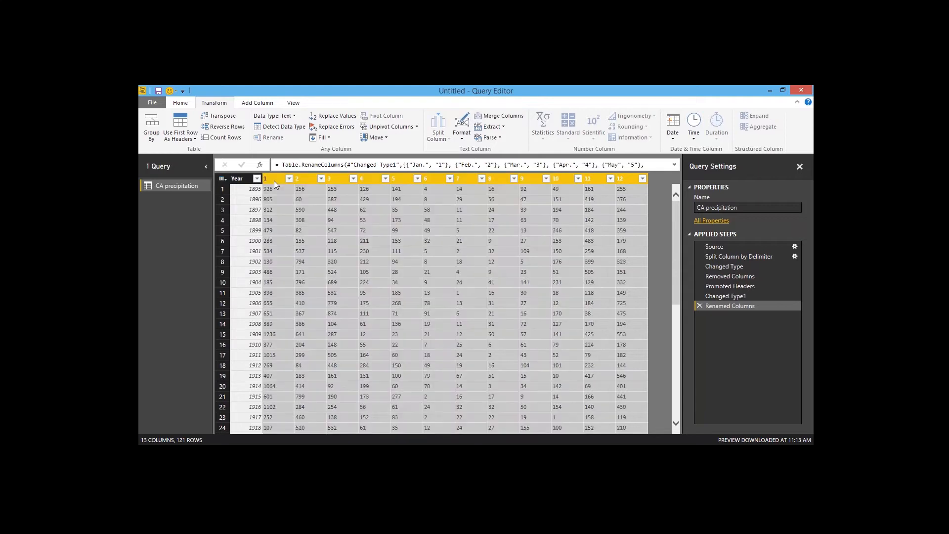
left_click(274, 180)
left_click(619, 179, "shift")
left_click(181, 103)
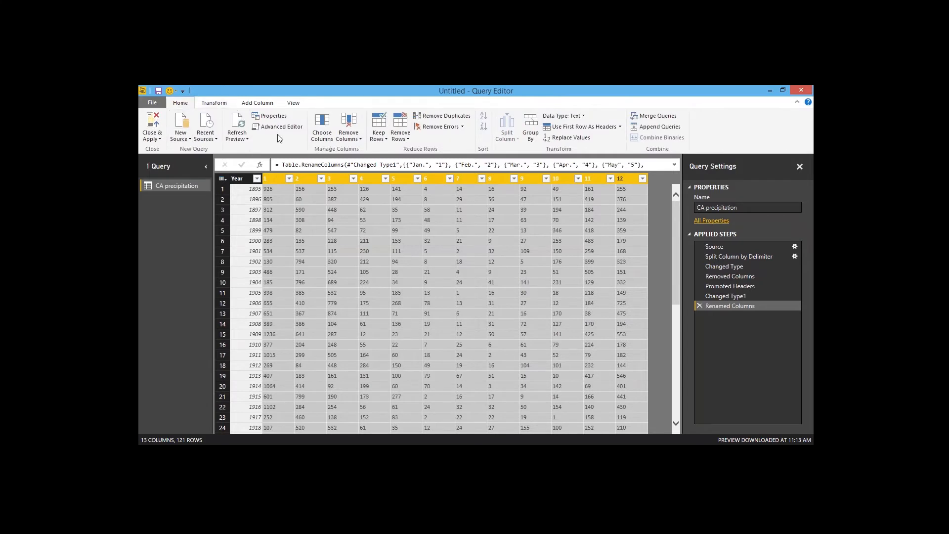
left_click(213, 105)
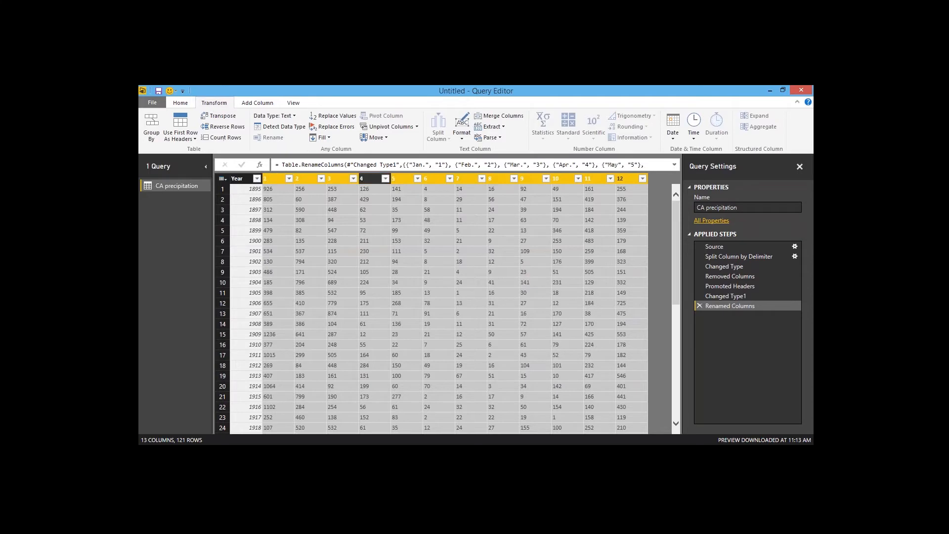
left_click(392, 127)
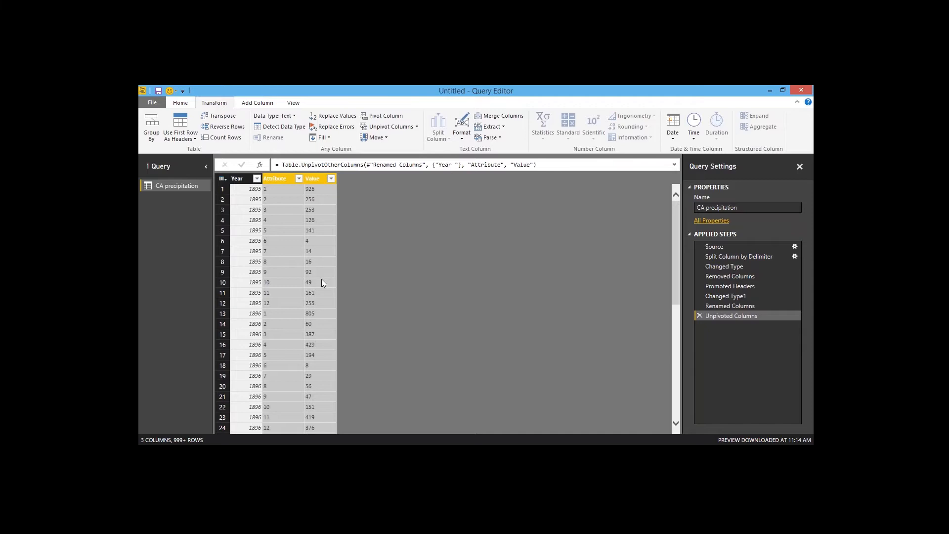
Step: Rename the Attribute column to Month and the Value column to Precip
right_click(277, 179)
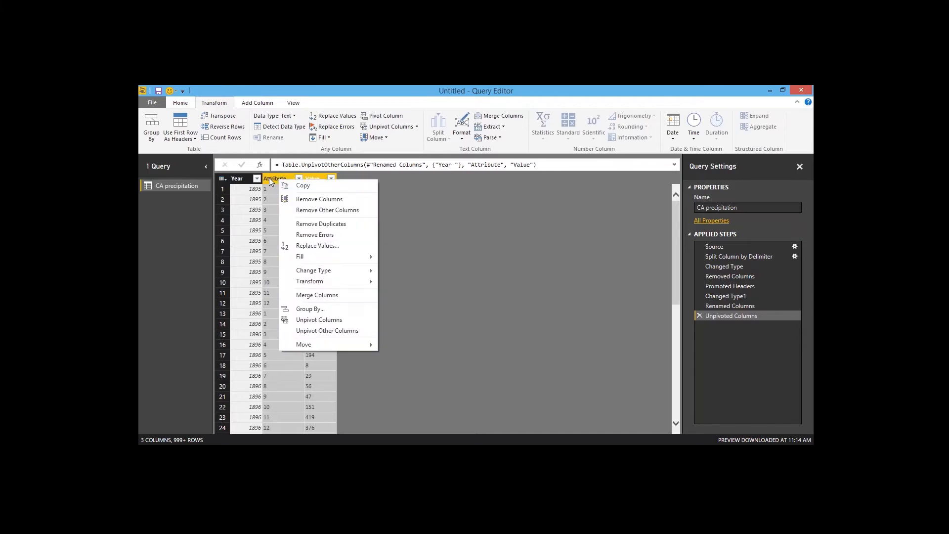
left_click(278, 179)
right_click(278, 179)
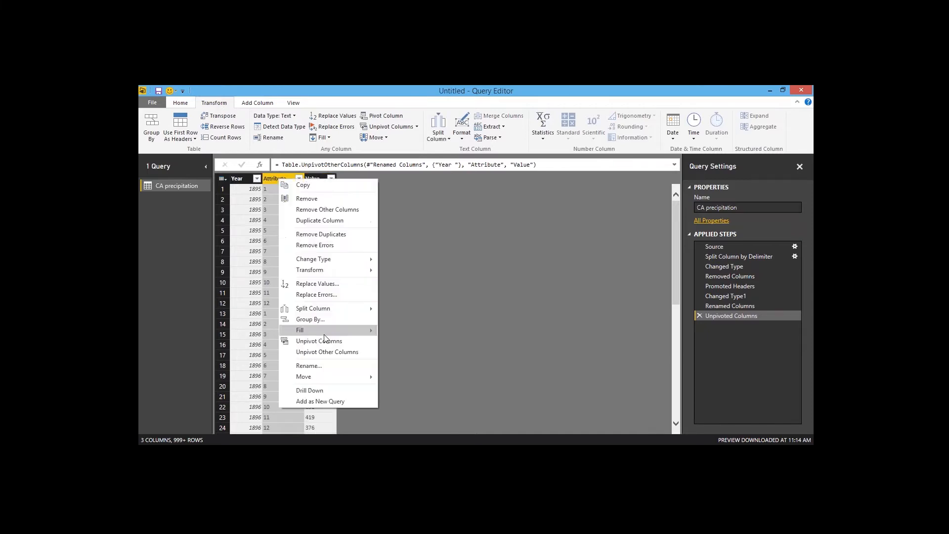
left_click(325, 364)
type("Month")
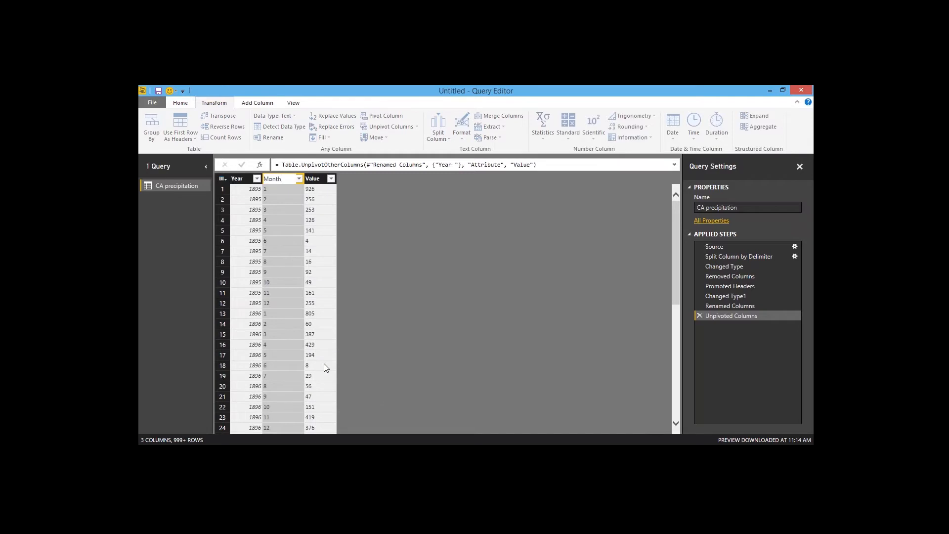
key("Return")
right_click(307, 178)
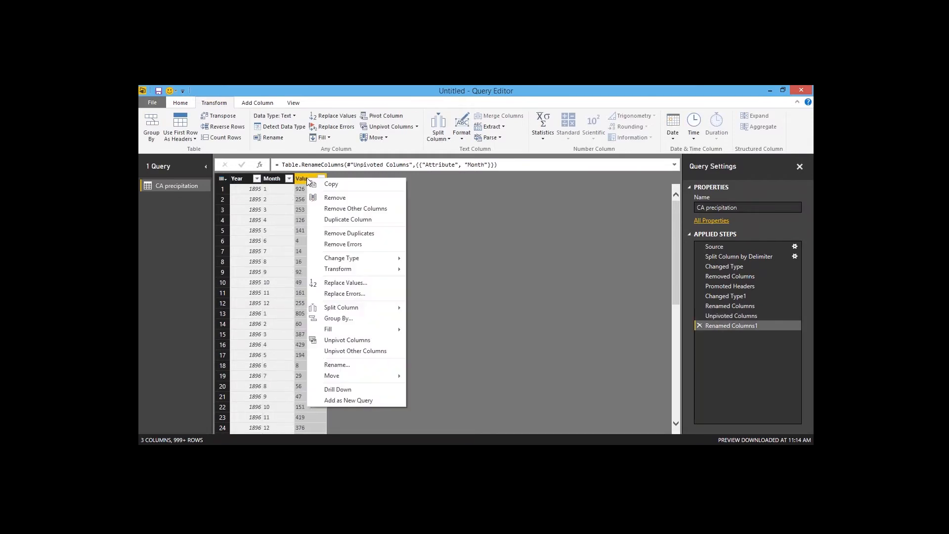
left_click(363, 363)
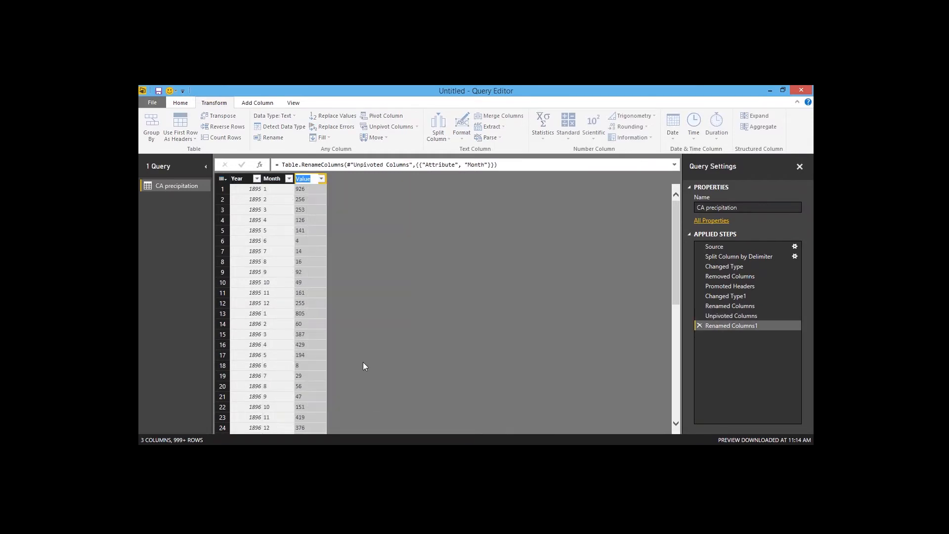
type("Precip")
key("Return")
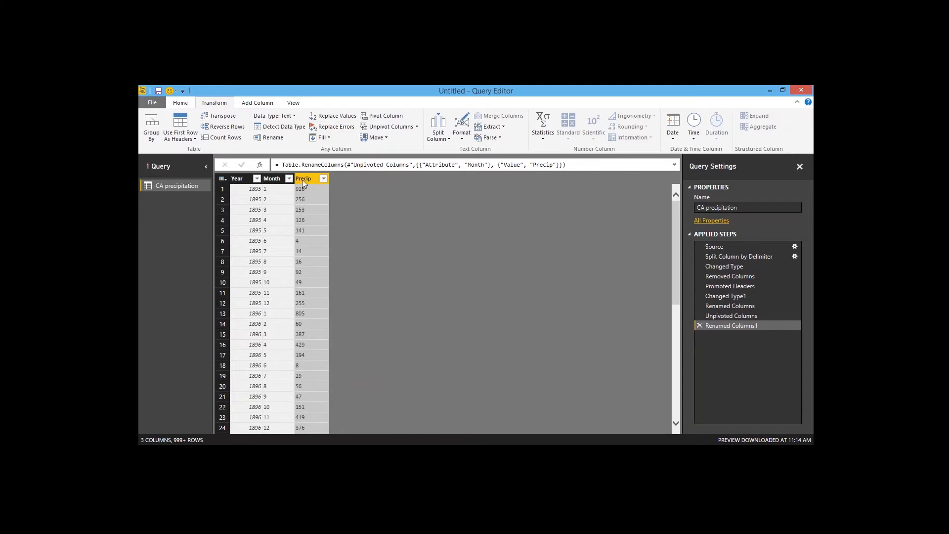
Step: Set the Month column's data type to Whole Number and the Precip column's to Decimal Number
left_click(273, 178)
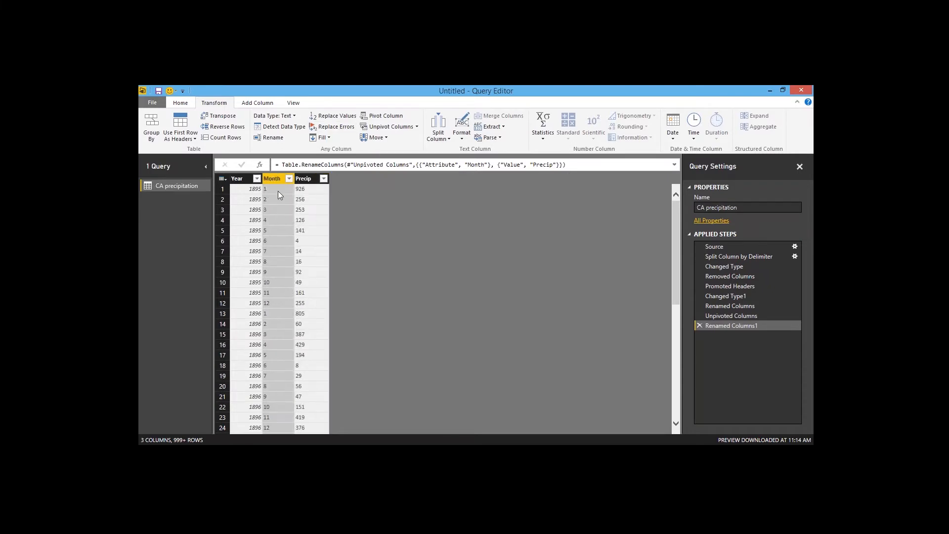
left_click(274, 115)
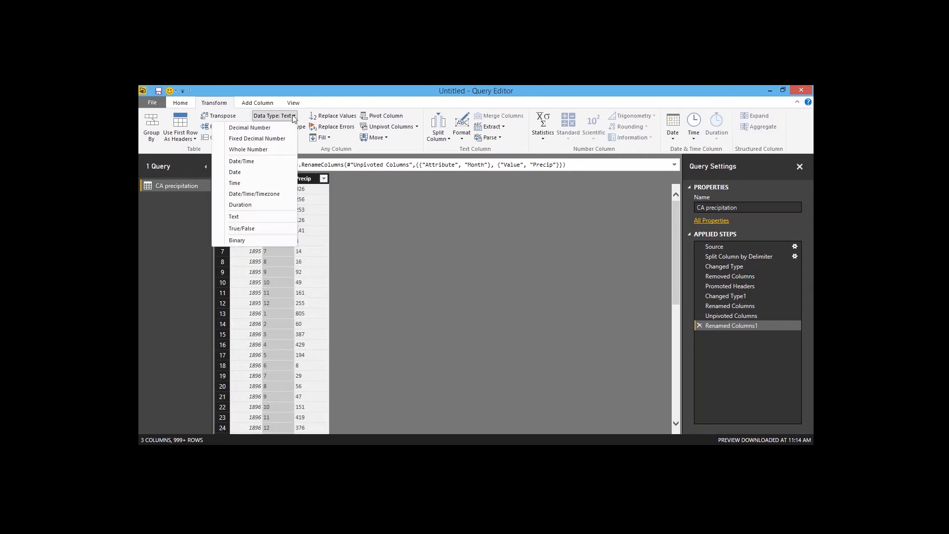
left_click(260, 153)
left_click(310, 179)
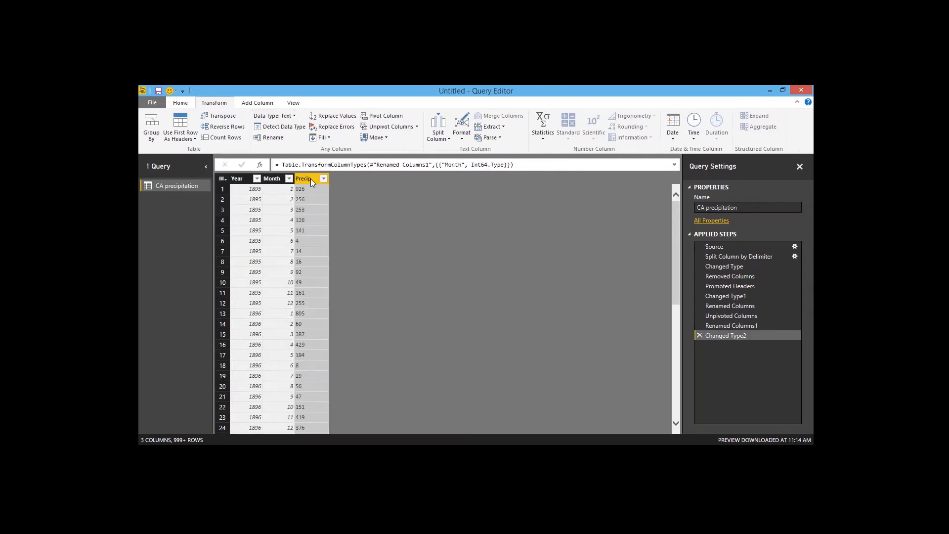
left_click(291, 116)
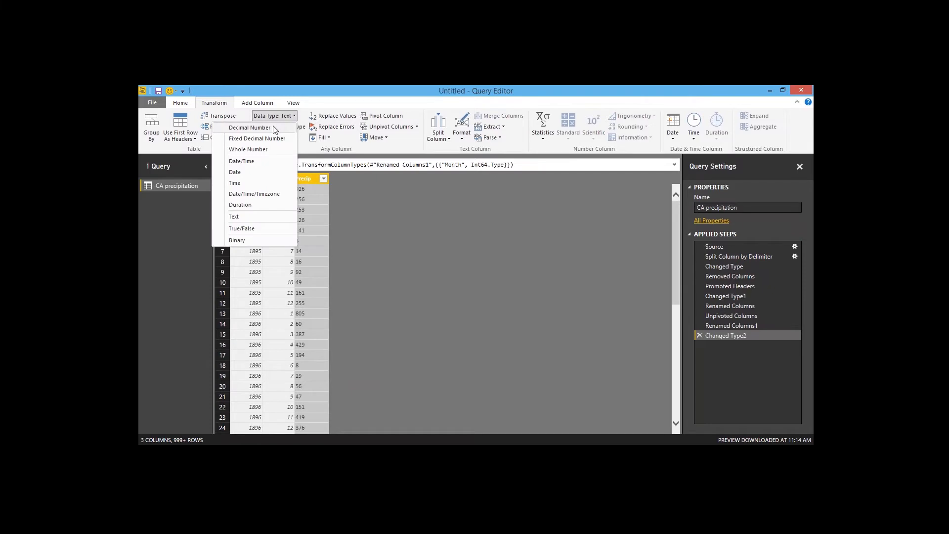
left_click(249, 128)
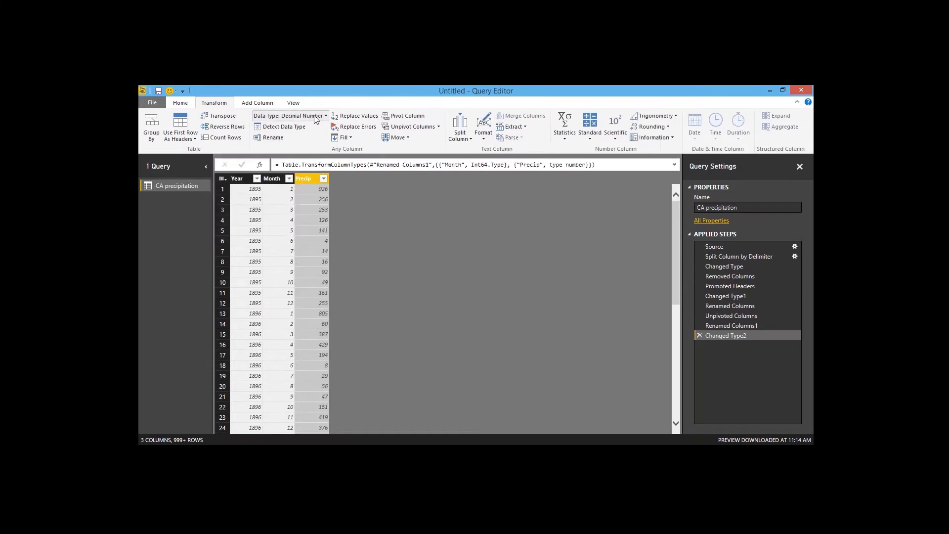
Step: Divide every value in the Precip column by 100
left_click(591, 139)
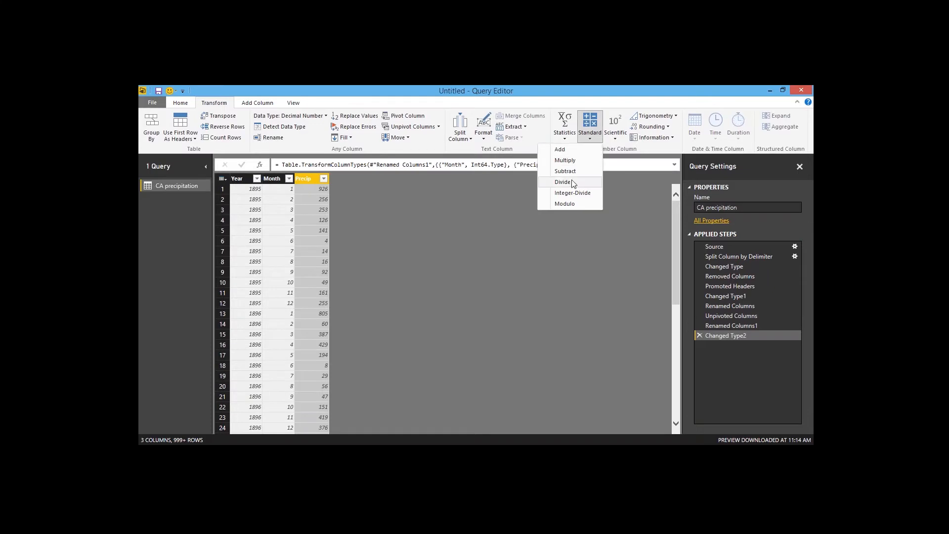
left_click(564, 182)
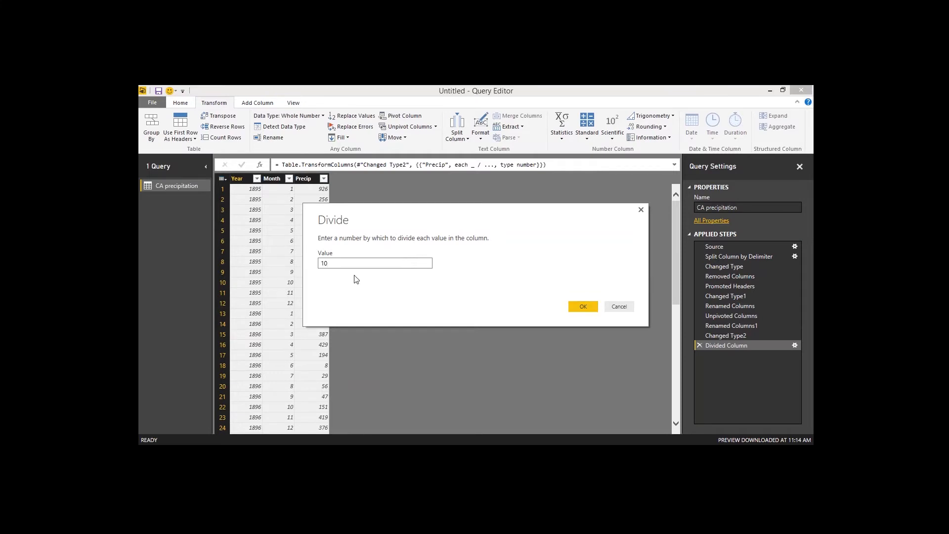
left_click_drag(346, 263, 319, 263)
type("100")
left_click(582, 306)
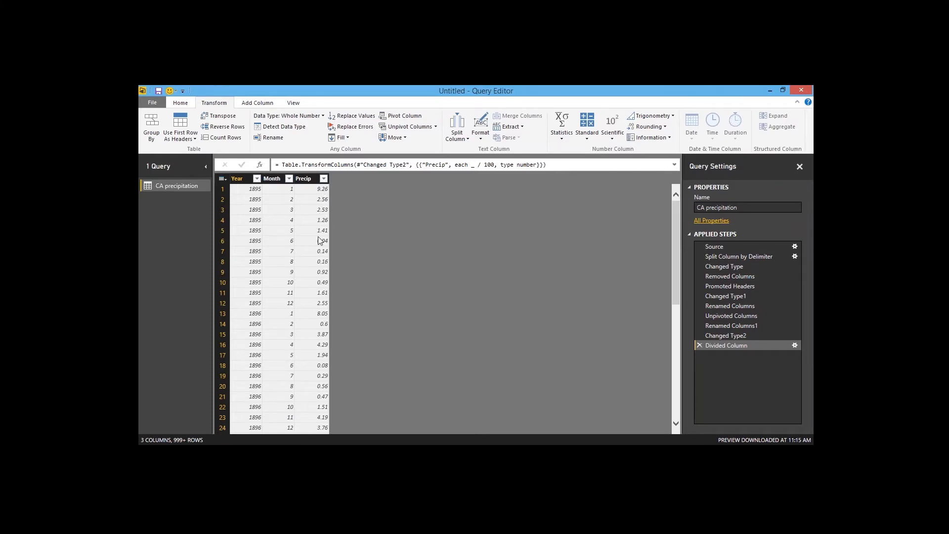
Step: Close the Query Editor and apply the query changes
left_click(242, 180)
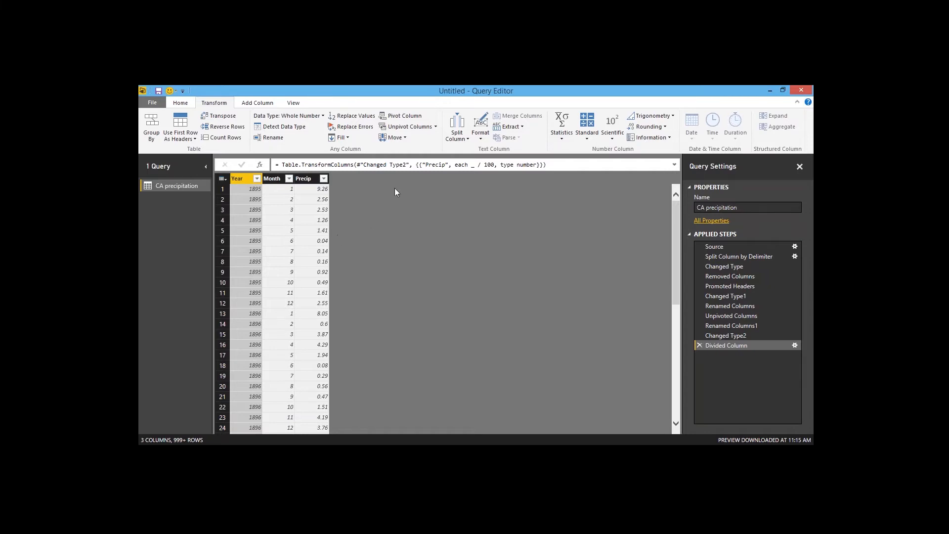
left_click(153, 103)
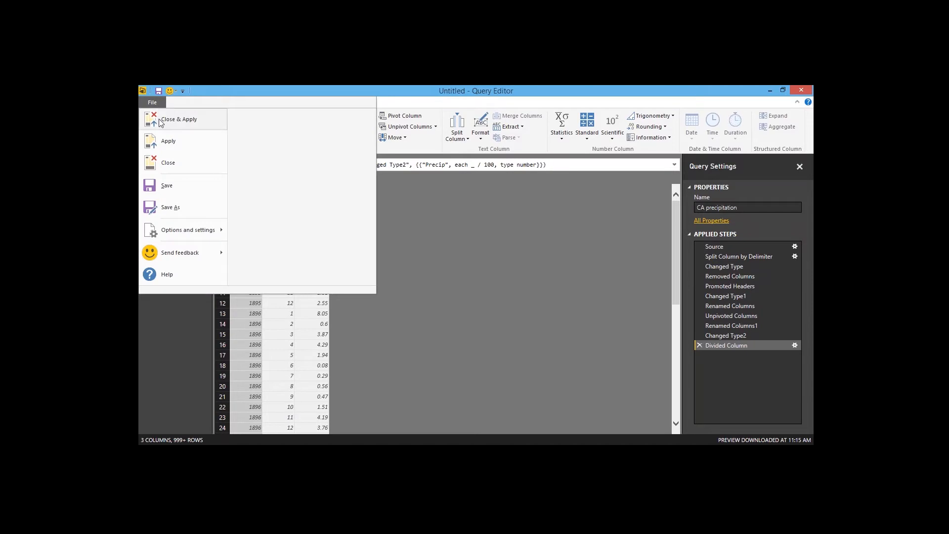
left_click(160, 123)
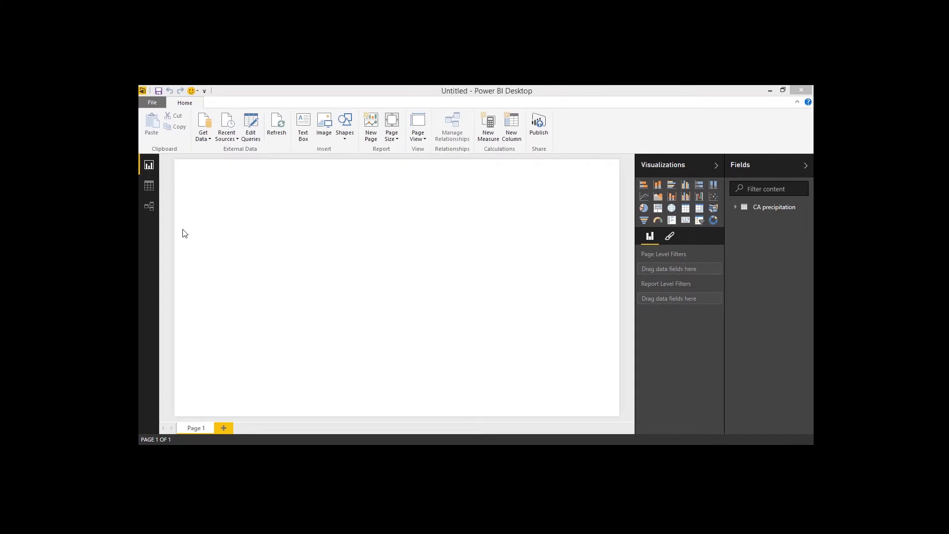
Step: Examine the loaded CA precipitation table in the relationships and data views
left_click(148, 207)
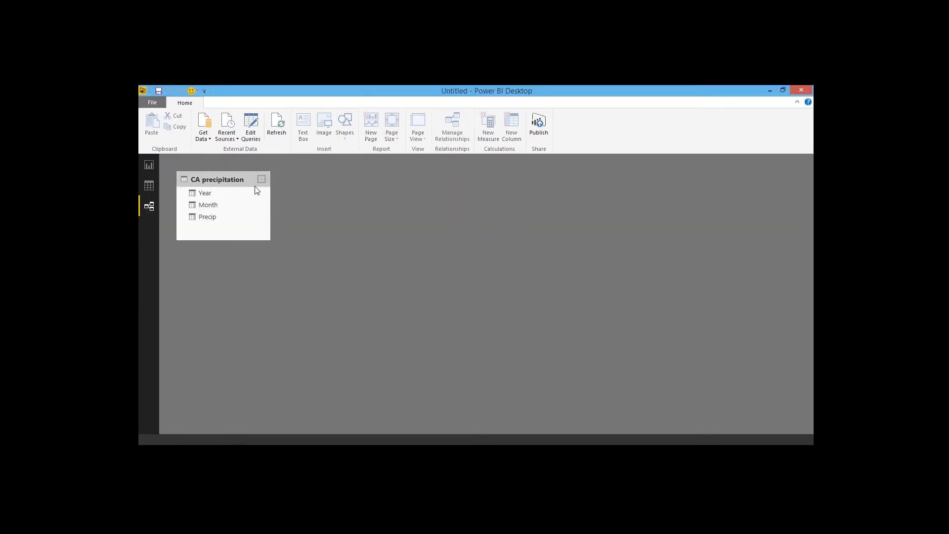
left_click_drag(255, 186, 453, 222)
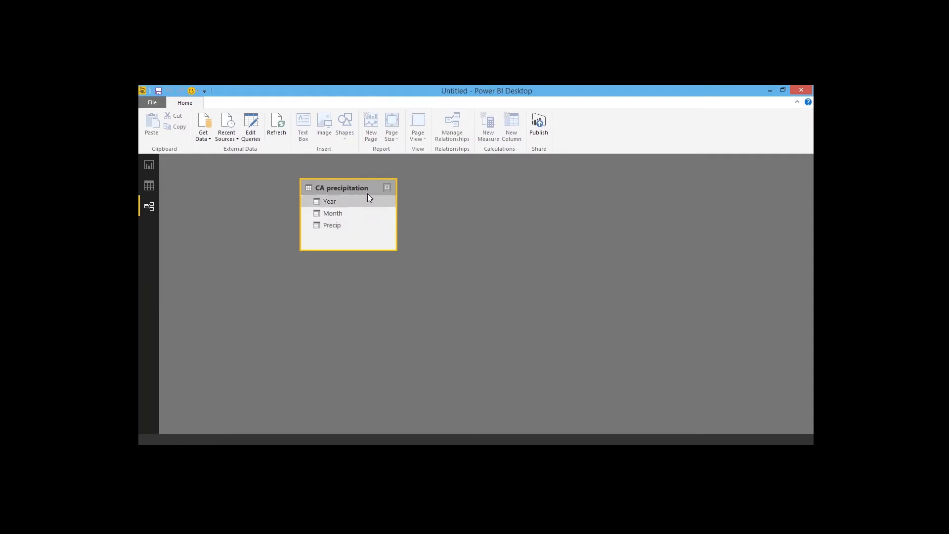
left_click(149, 188)
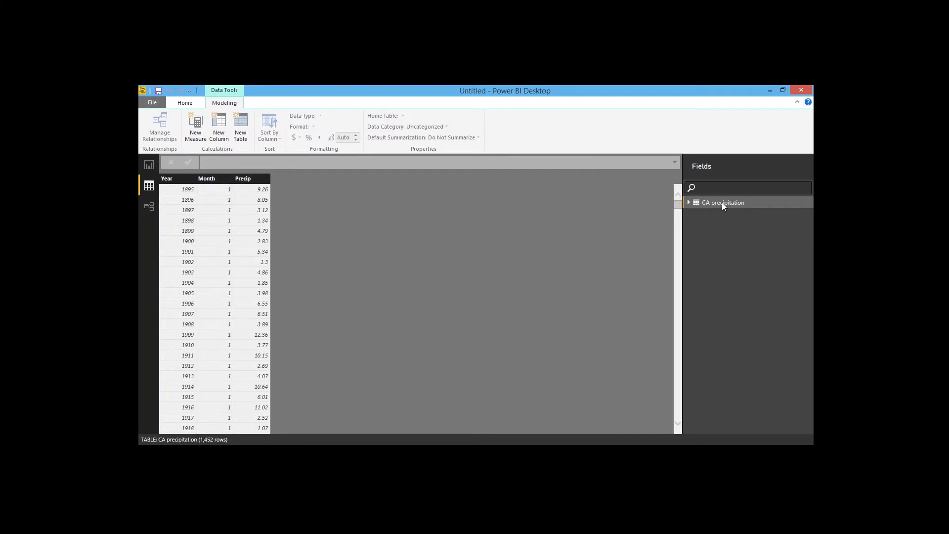
left_click(689, 203)
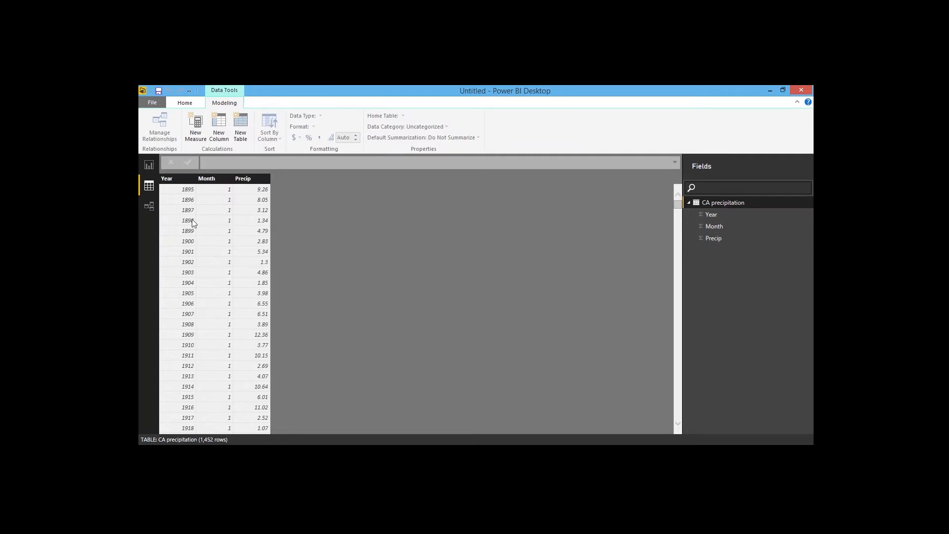
Step: Add a calculated column DateKey = Date([Year],[Month],"01") to the CA precipitation table
left_click(149, 165)
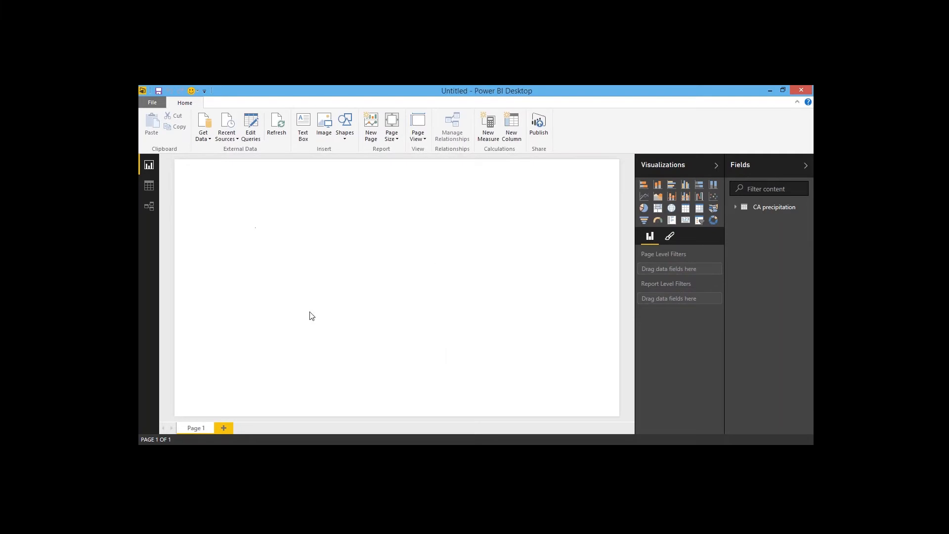
left_click(149, 184)
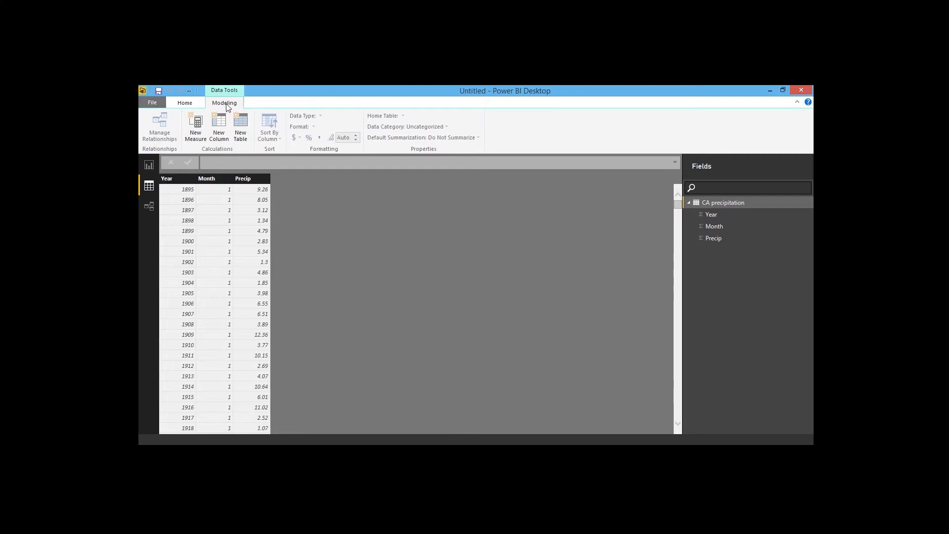
left_click(224, 138)
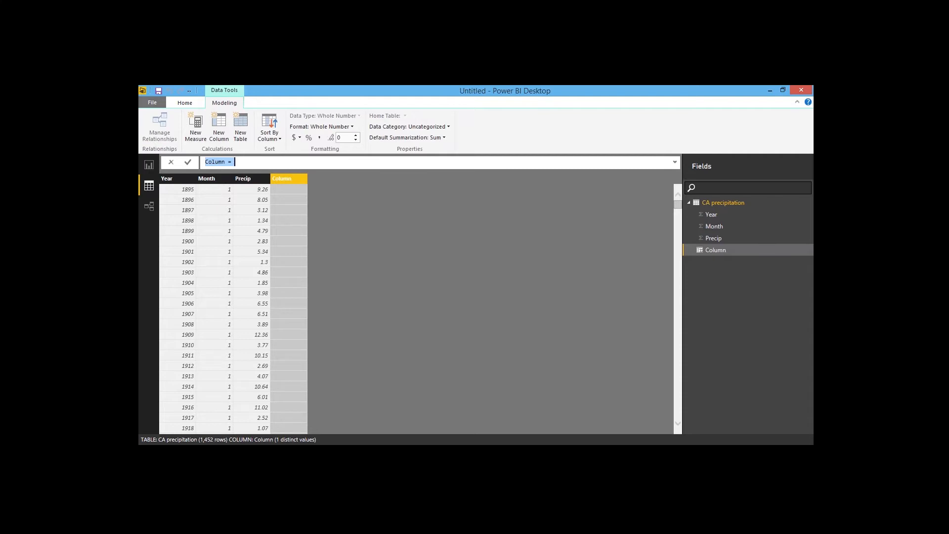
type("DateKey=")
type("Date")
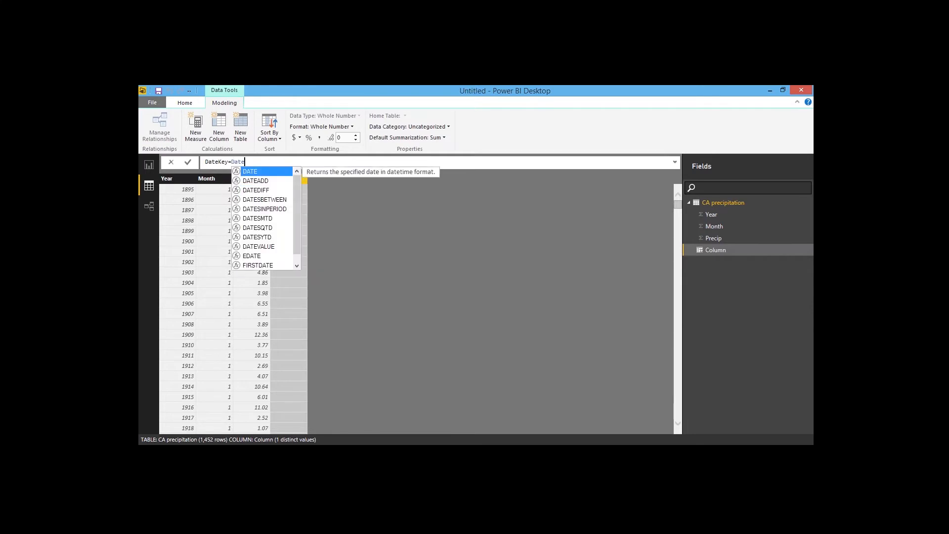
type("(")
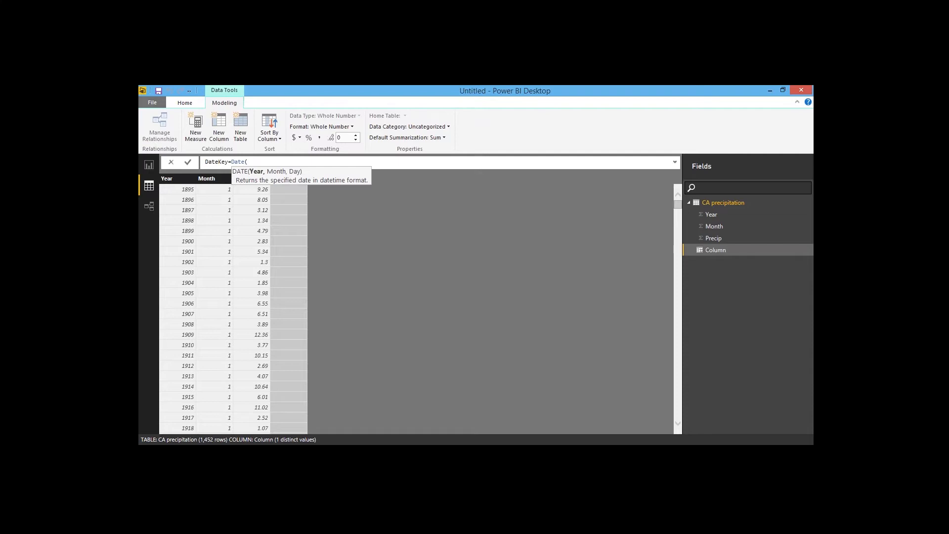
type("[Year")
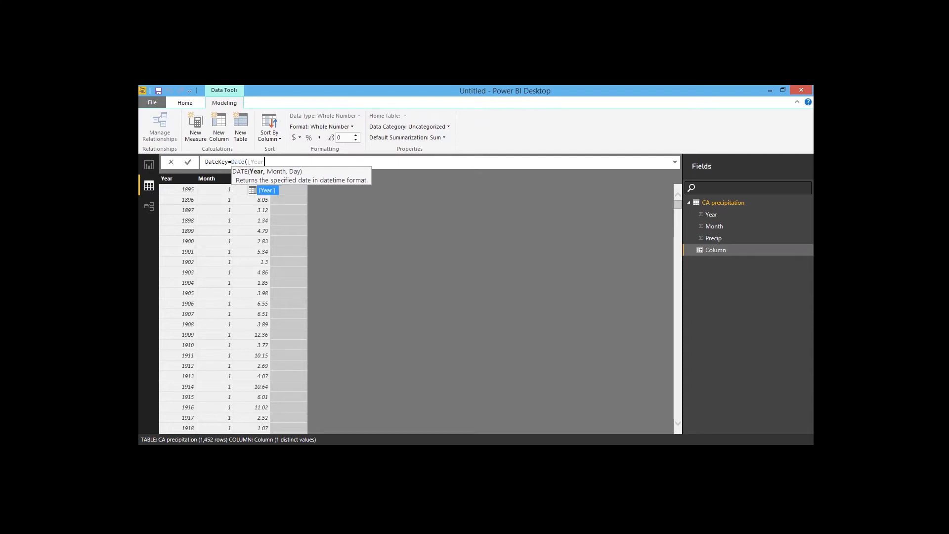
key("Tab")
type(",")
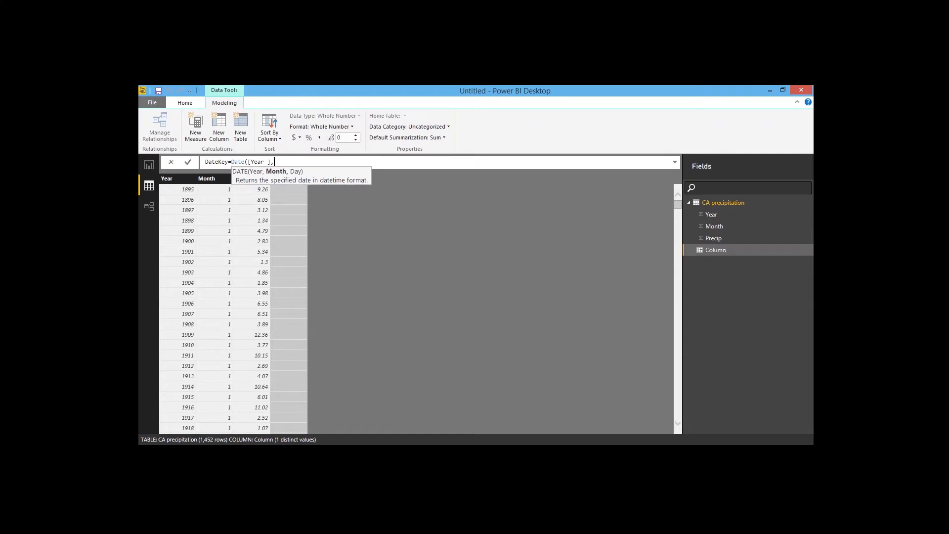
type("[")
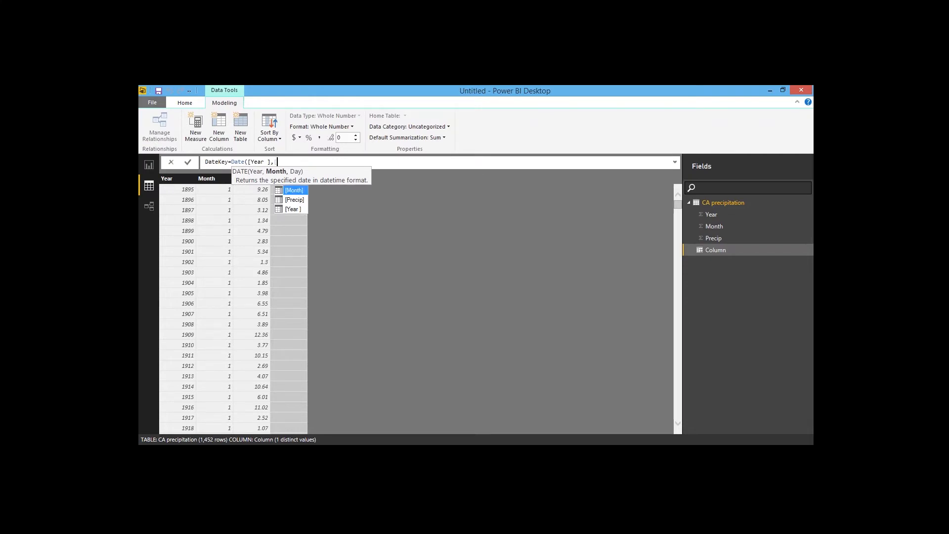
type("Month")
key("Tab")
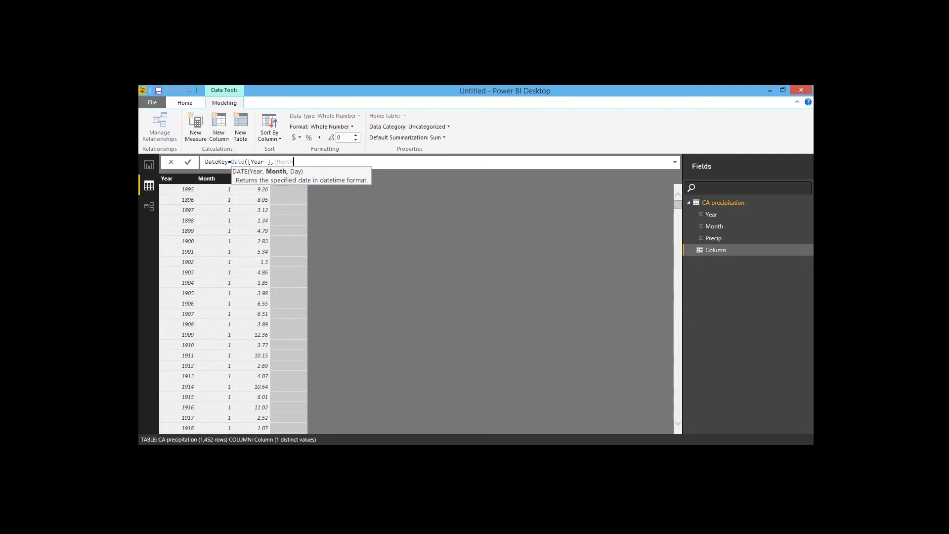
type(",\"01\")")
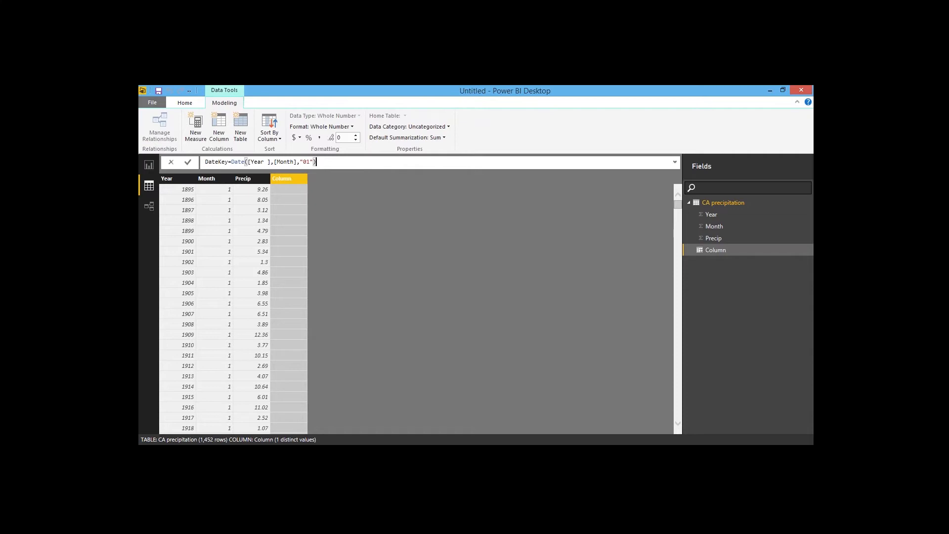
key("Return")
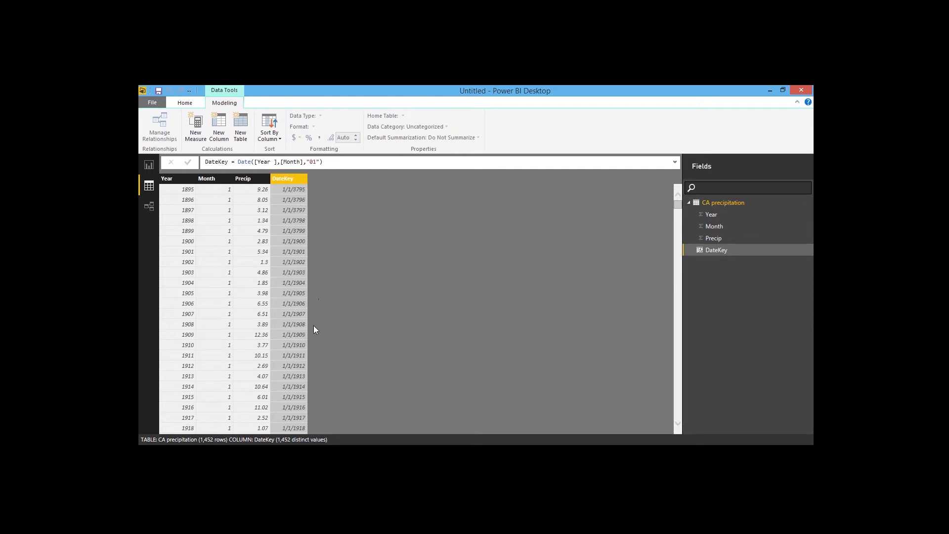
Step: Try to rename the Year column of the CA precipitation table
left_click(186, 232)
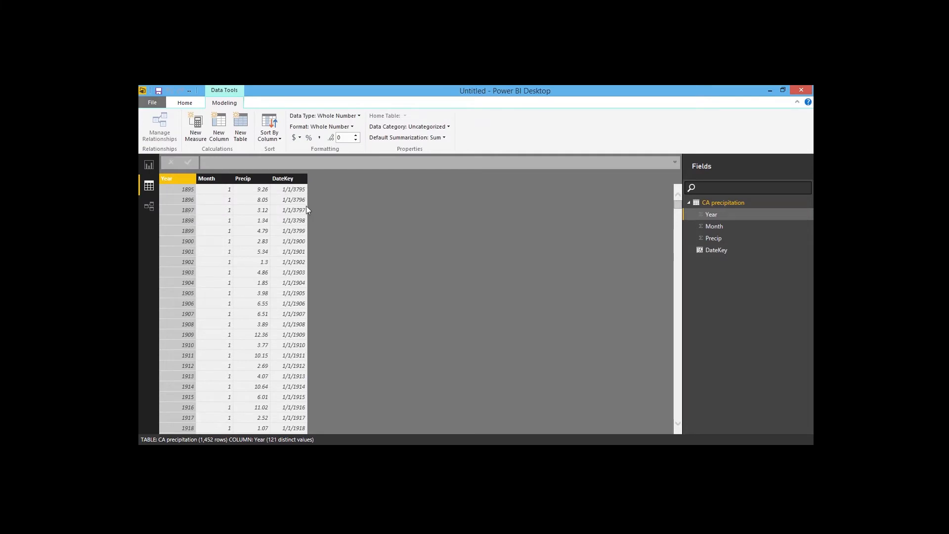
right_click(174, 181)
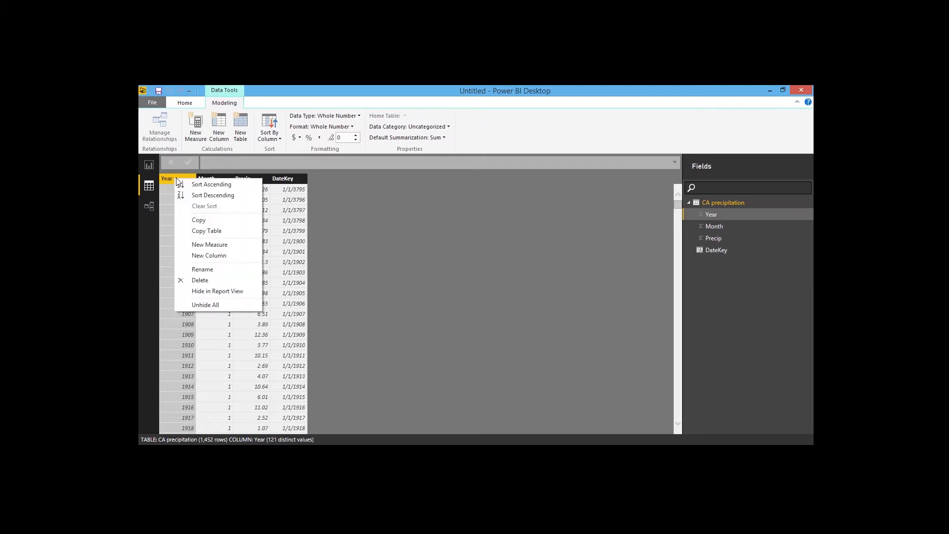
left_click(212, 269)
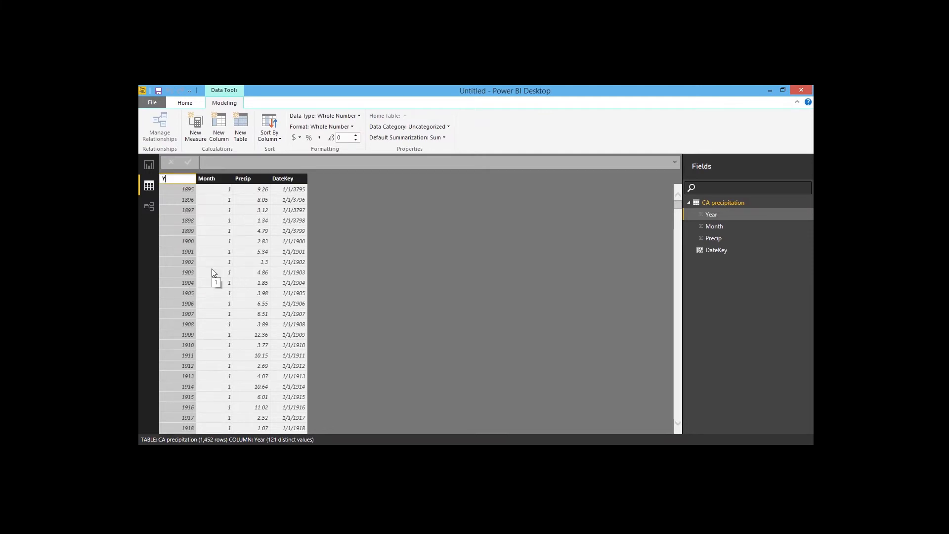
key("Return")
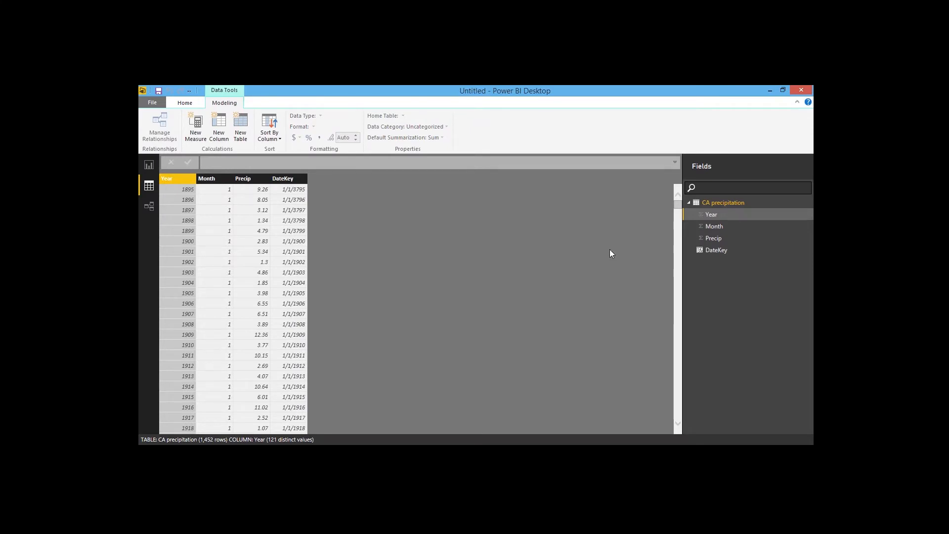
left_click_drag(678, 203, 678, 213)
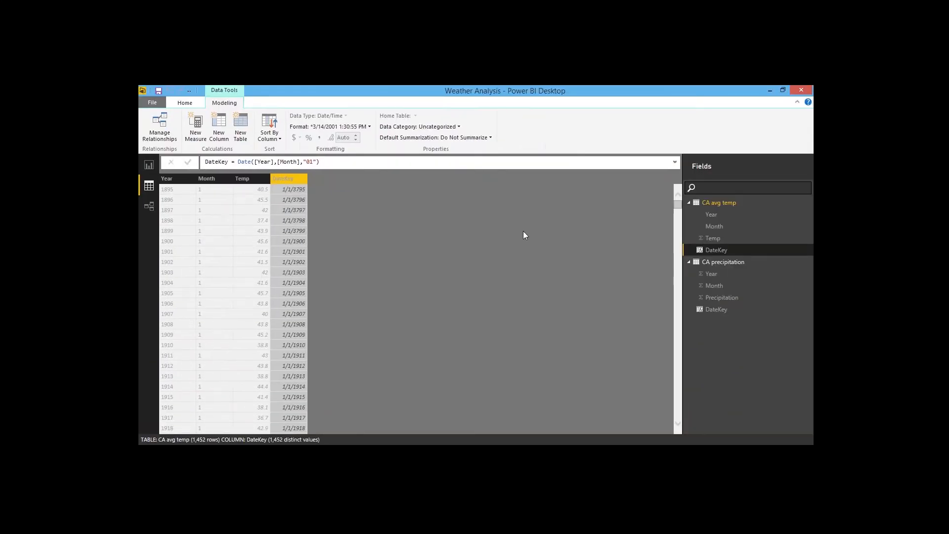
Step: Create a new table named Date Table defined as CALENDAR("01/01/1900","09/30/2015")
left_click(725, 201)
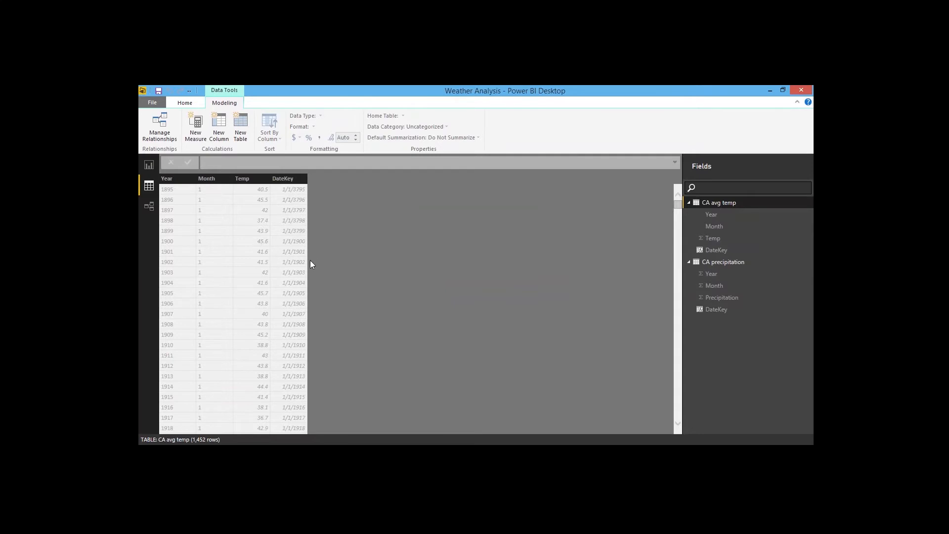
left_click(725, 261)
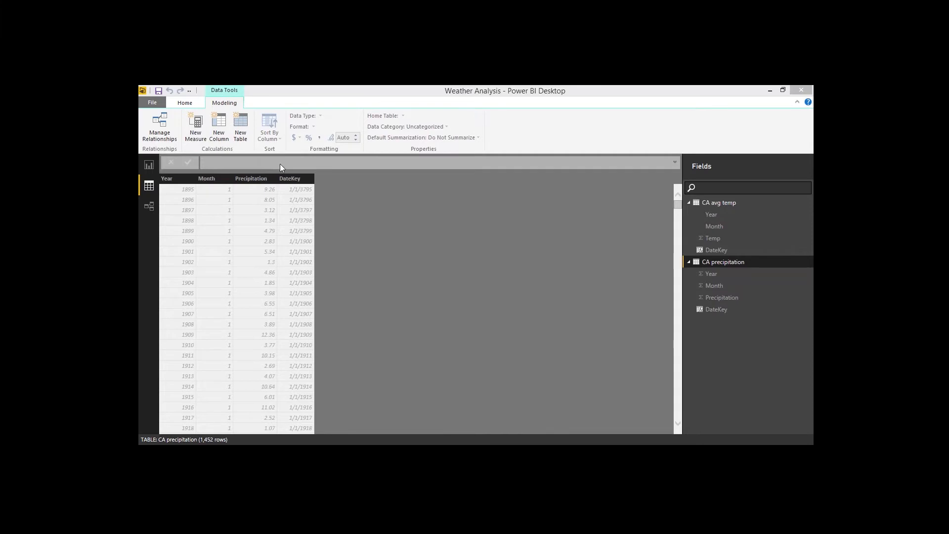
left_click(241, 130)
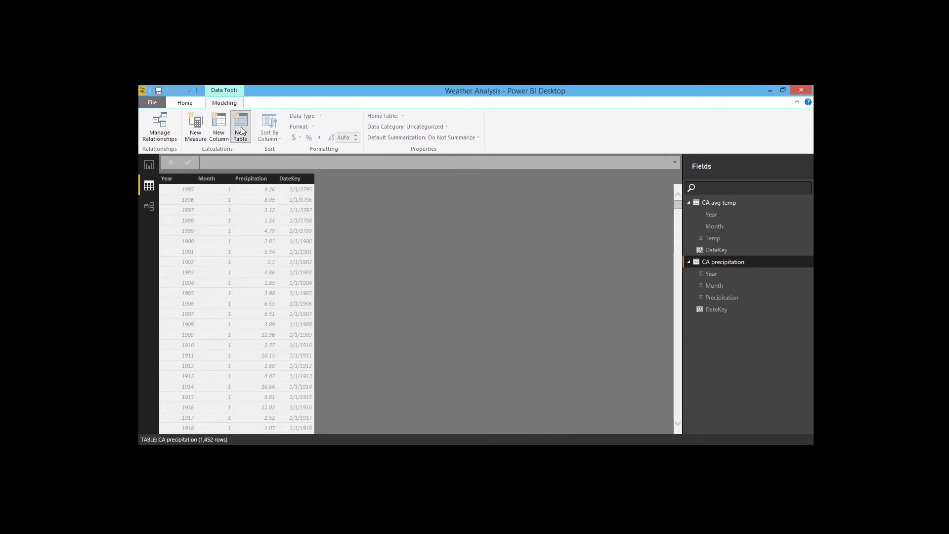
left_click(241, 131)
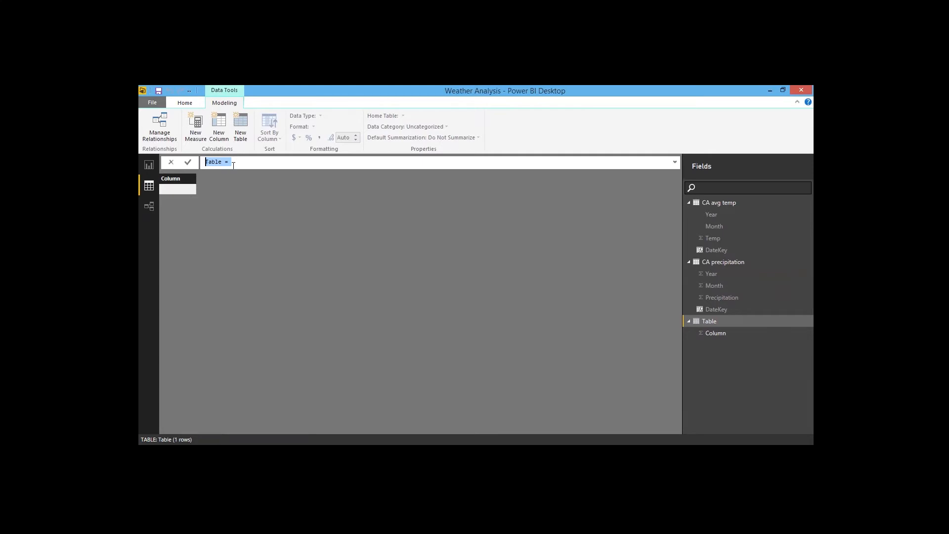
type("Date Table =")
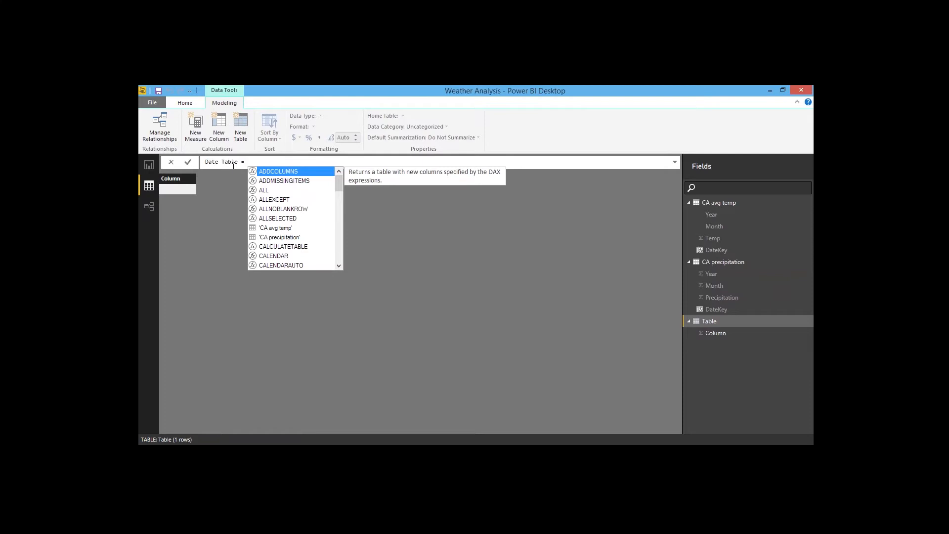
type("CALENDAR(")
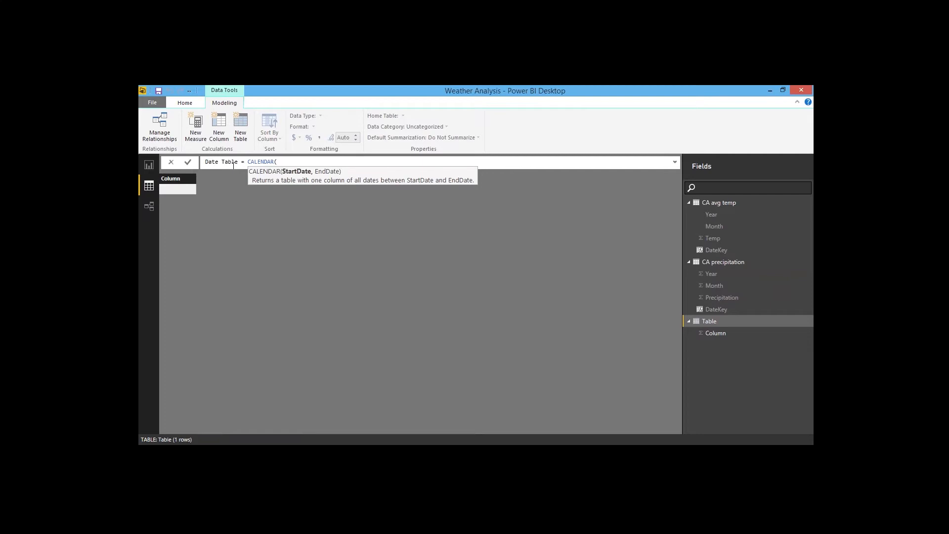
type("\"")
type("01/01/")
type("1900\"")
type(",\"")
type("2015")
key("BackSpace")
key("BackSpace")
key("BackSpace")
key("BackSpace")
type("09/3")
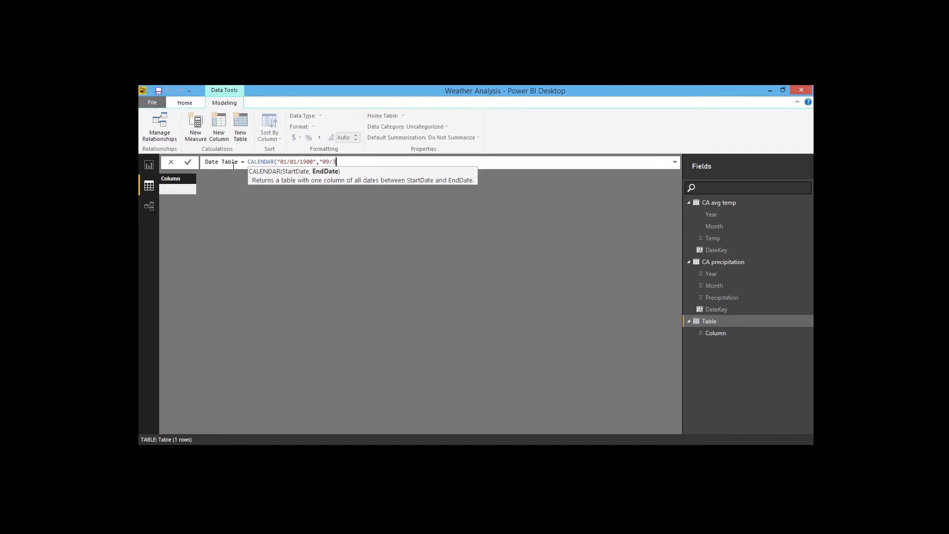
type("0/2015\")")
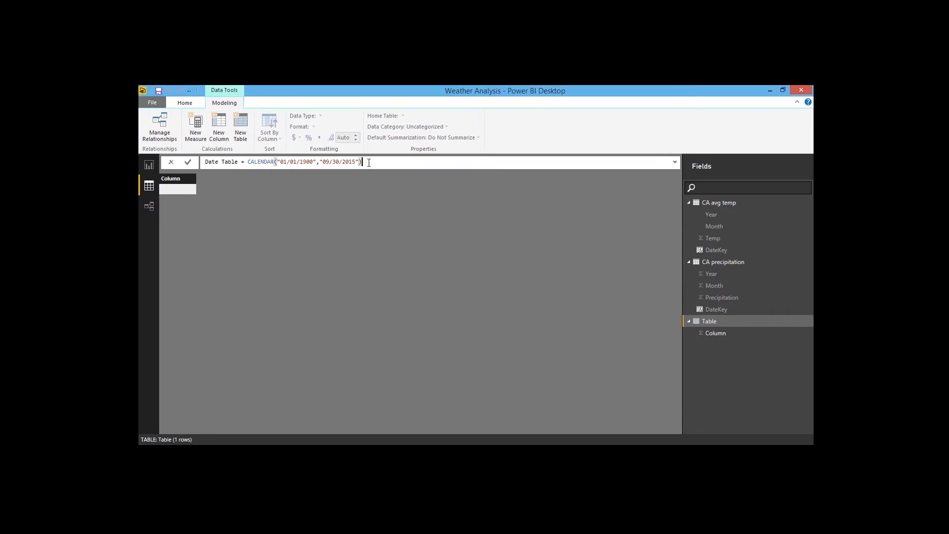
key("Return")
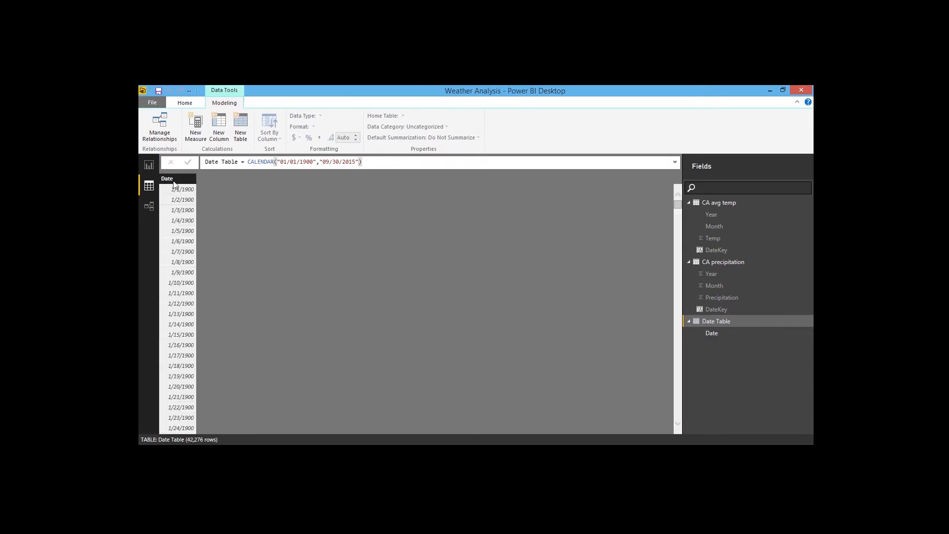
Step: Add a calculated column Year = Year([Date]) to the Date Table
left_click_drag(678, 204, 678, 365)
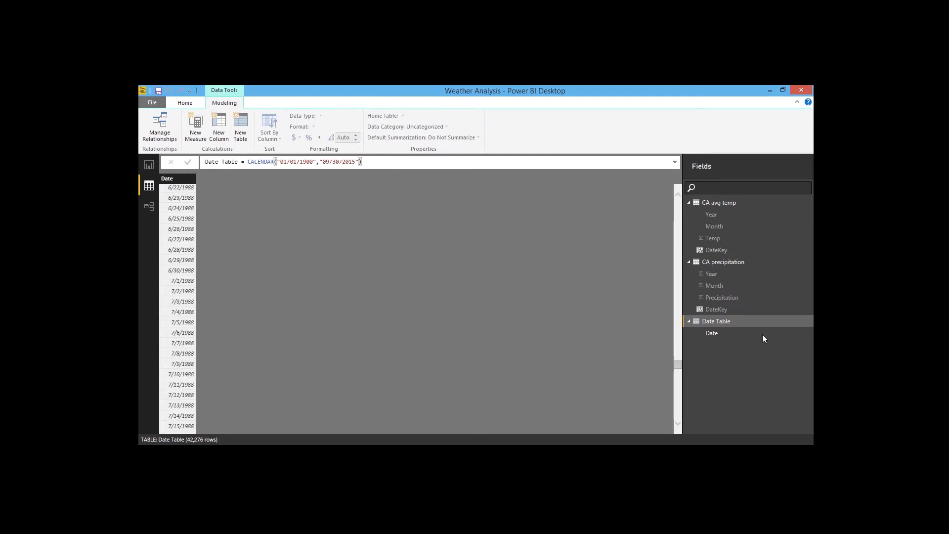
left_click_drag(676, 364, 189, 205)
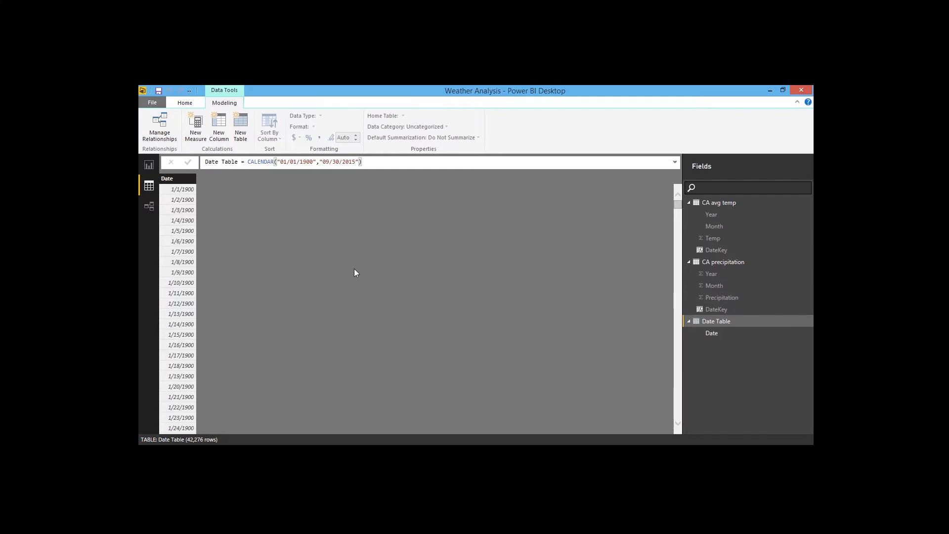
left_click(220, 134)
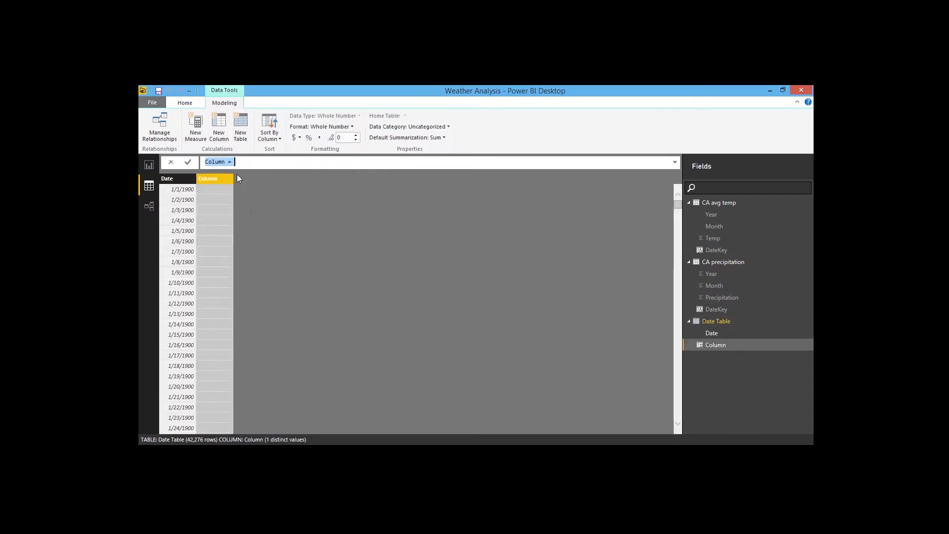
type("Year = Year")
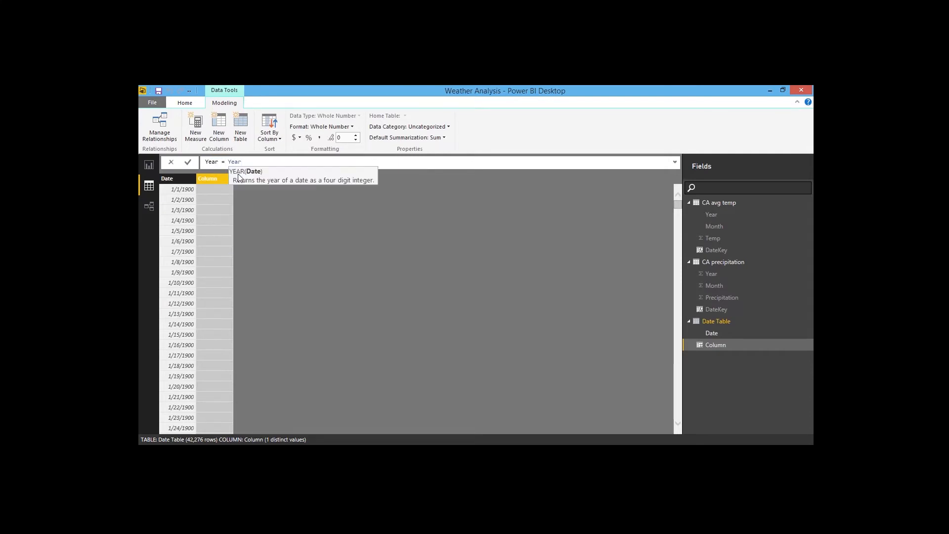
type("([Date])")
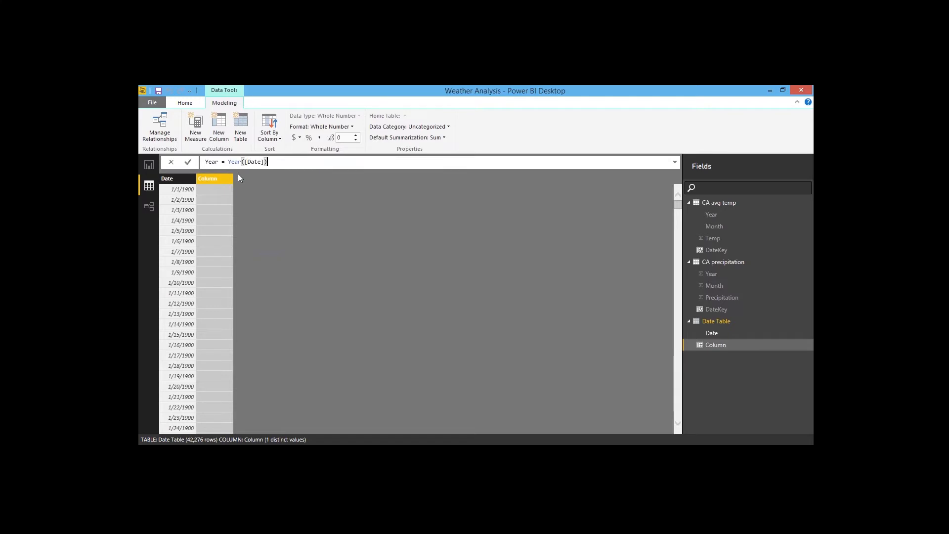
key("Return")
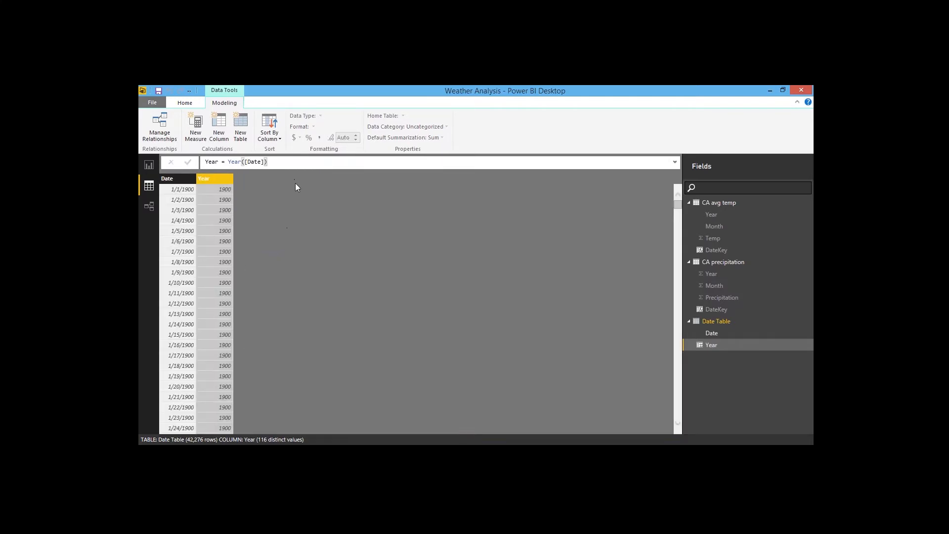
Step: Add a calculated column Month = Month([Date]) to the Date Table
left_click(219, 126)
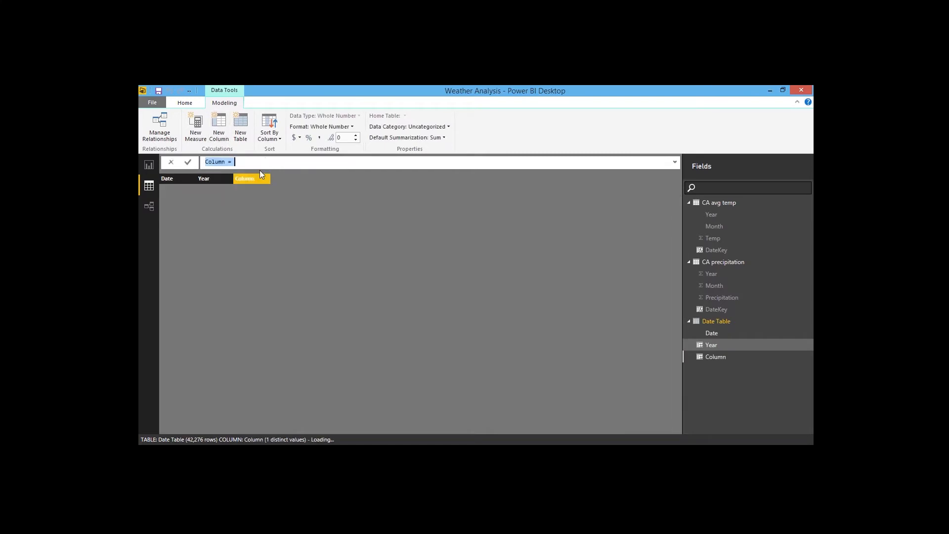
type("Month=")
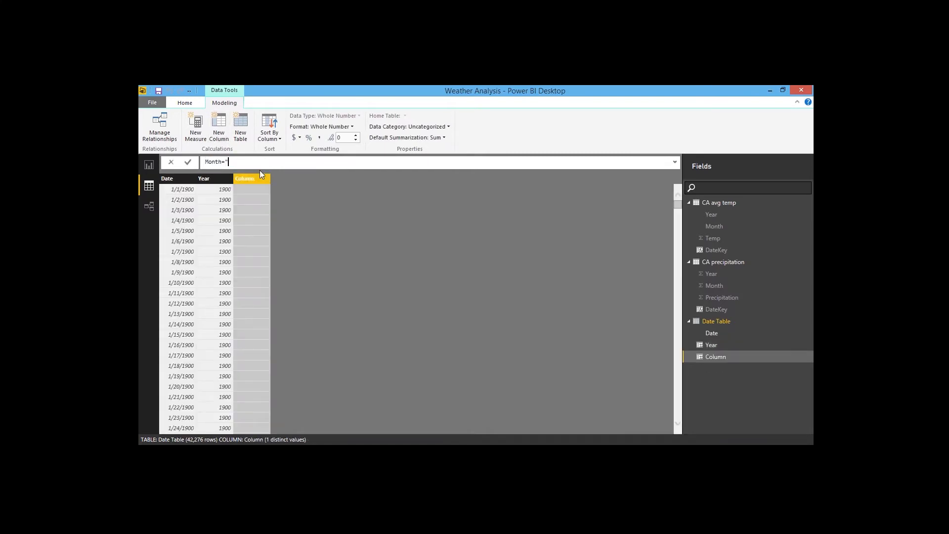
type("Month")
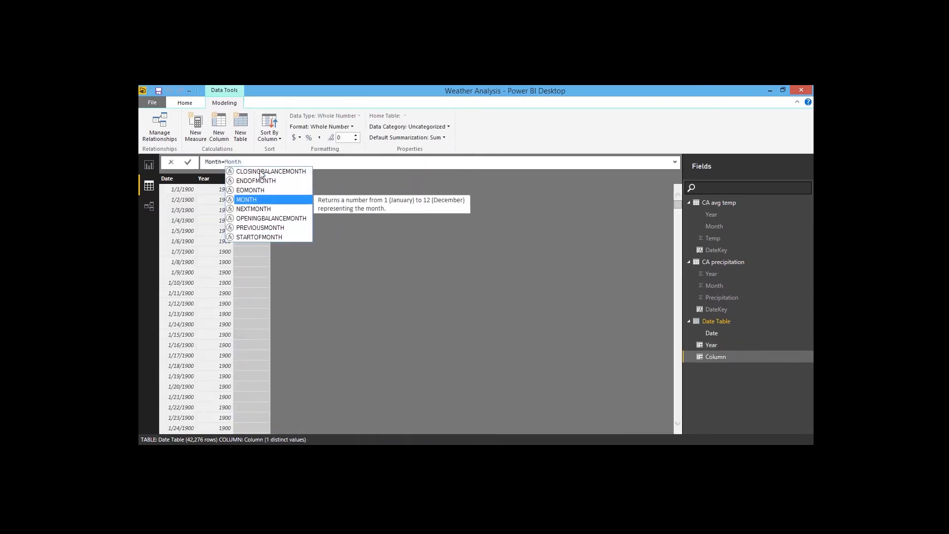
type("([Mon")
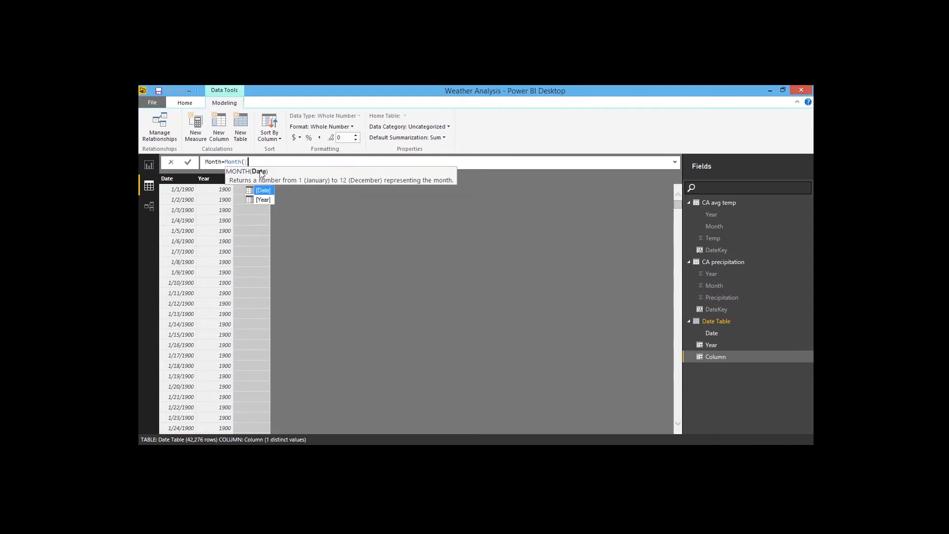
key("BackSpace")
key("BackSpace")
key("BackSpace")
type("Date])")
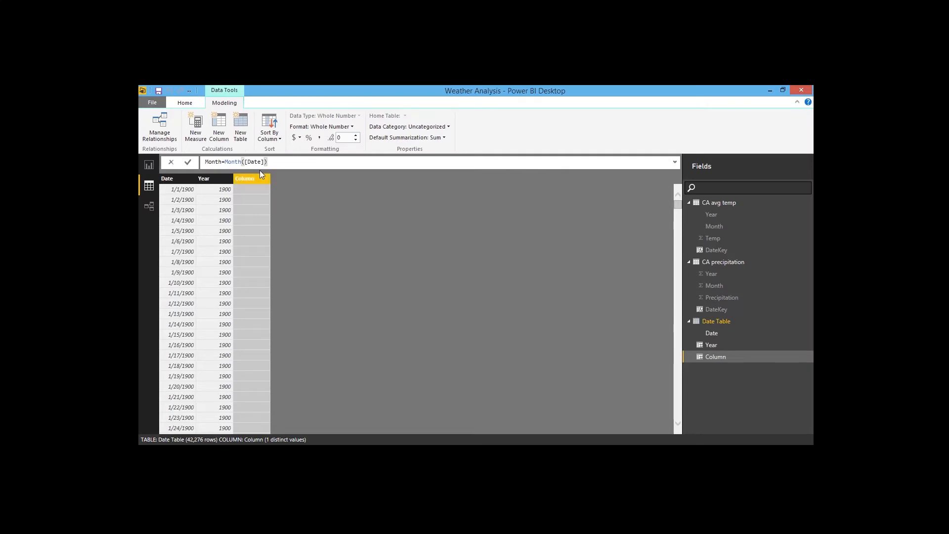
key("Return")
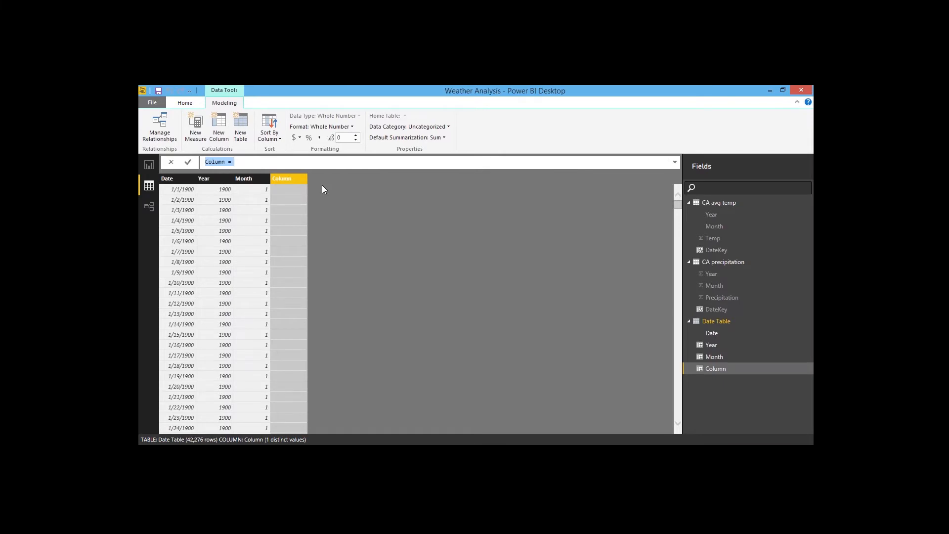
Step: Add a calculated column Month Name = FORMAT([Date],"MMM") to the Date Table
type("Month Name=Format")
key("Tab")
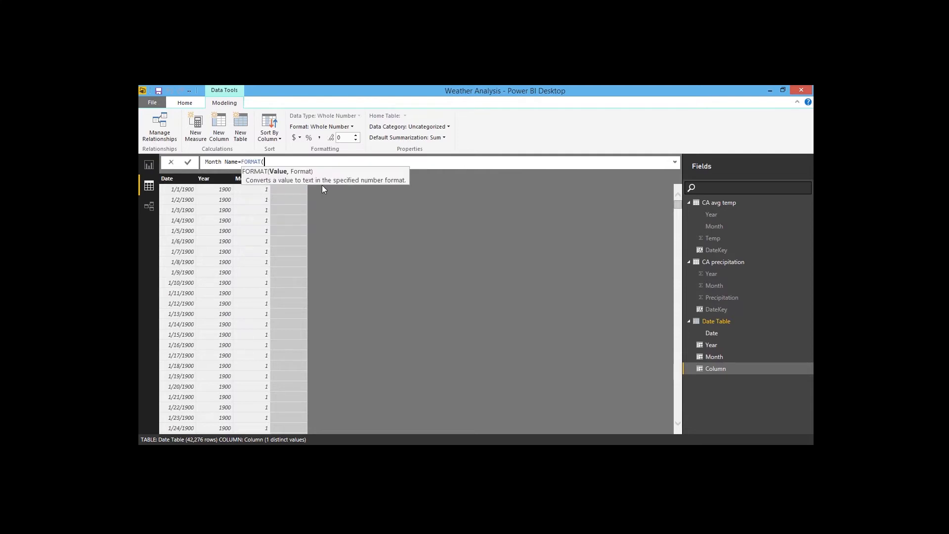
type("[Date],\"MMM")
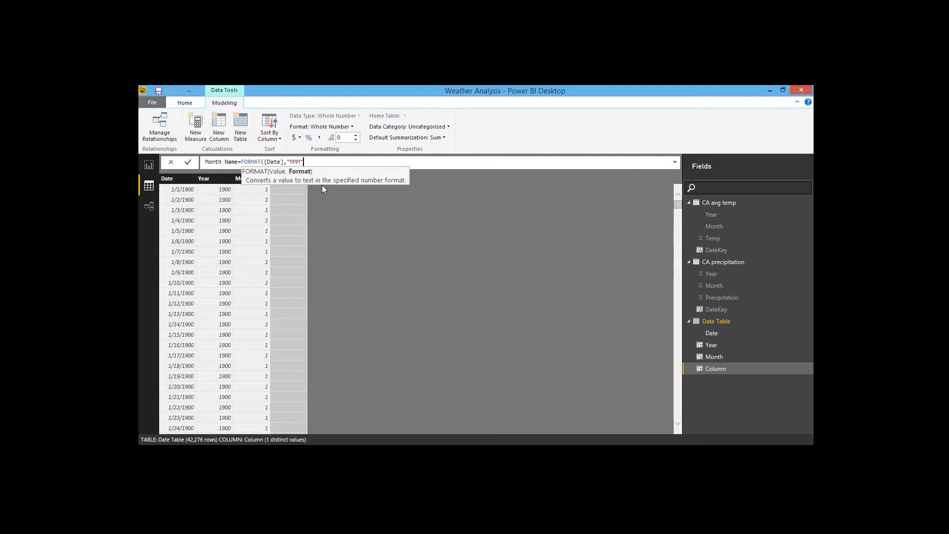
type("\")")
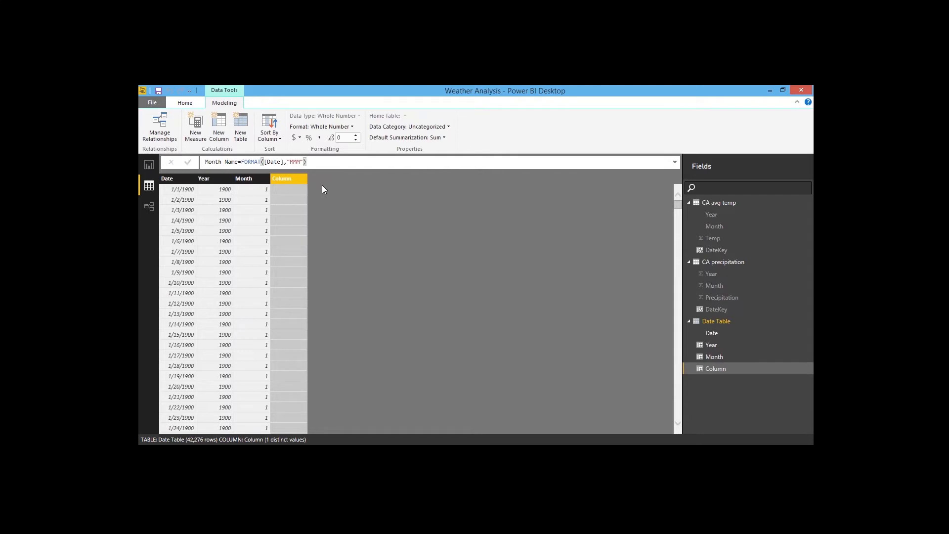
key("Return")
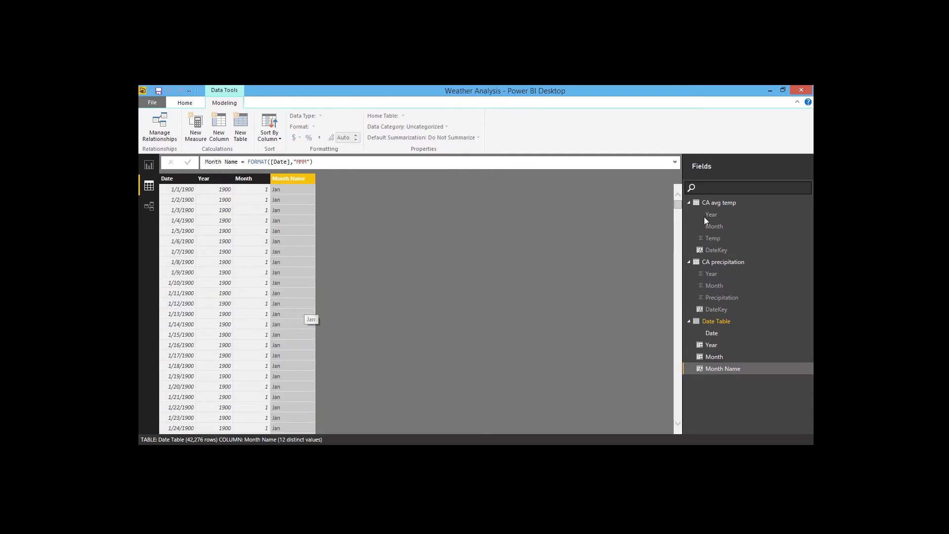
Step: In the relationship view, link the CA avg temp DateKey column to the Date Table's Date column
left_click(150, 207)
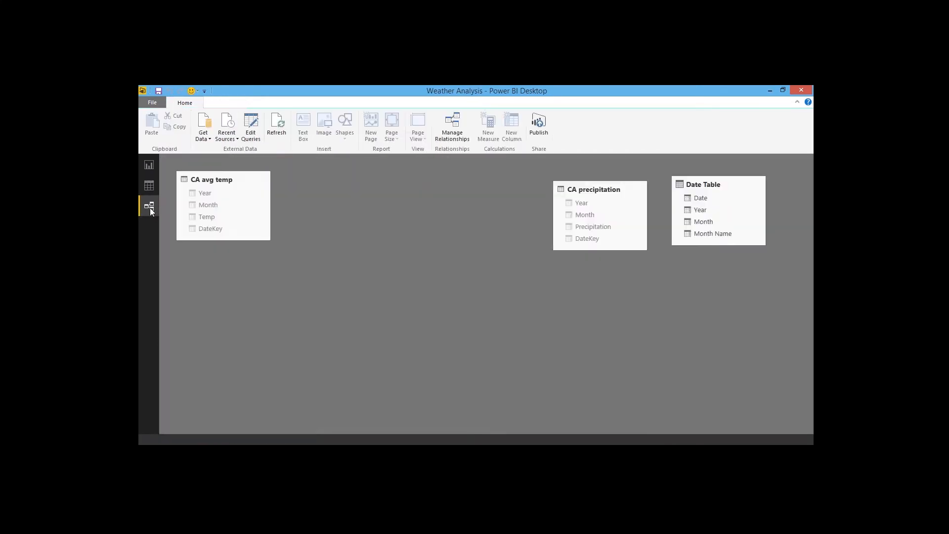
left_click_drag(586, 195, 209, 296)
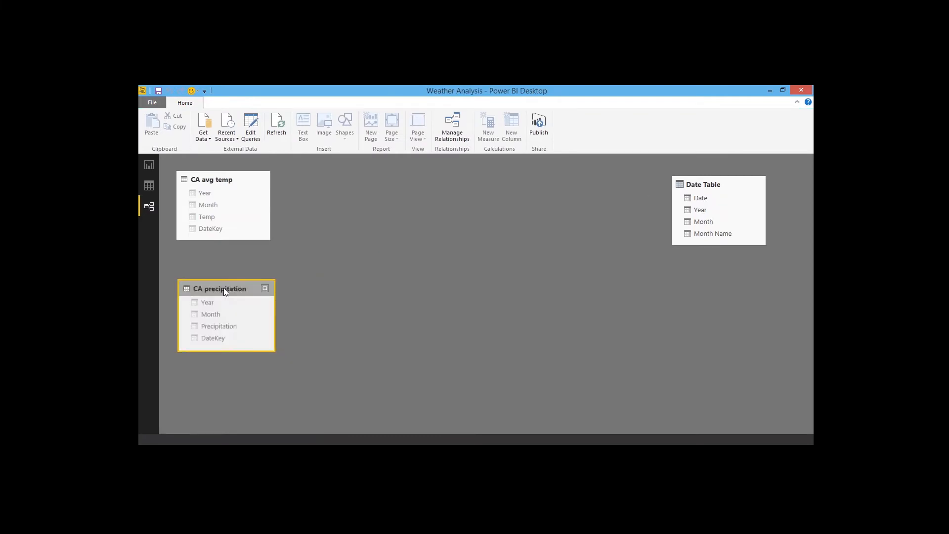
left_click_drag(676, 197, 337, 238)
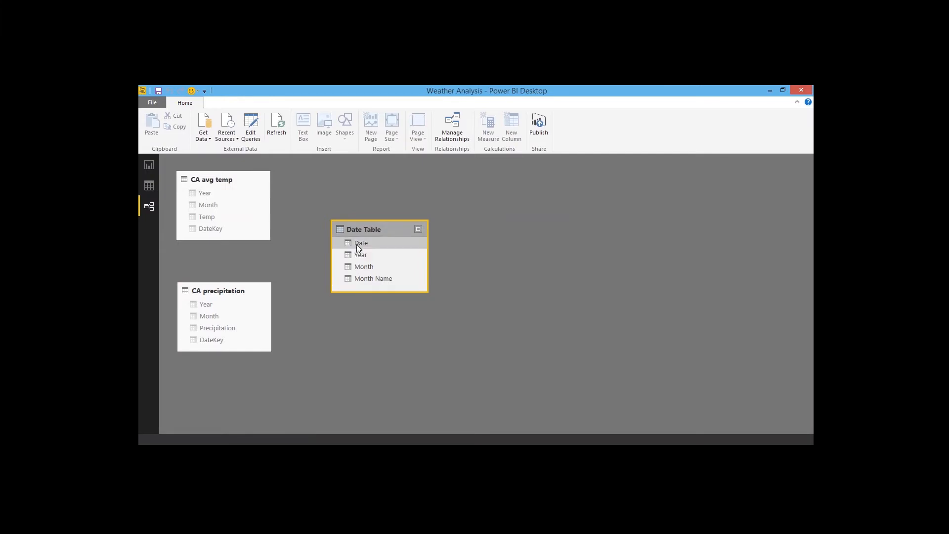
left_click_drag(358, 242, 206, 233)
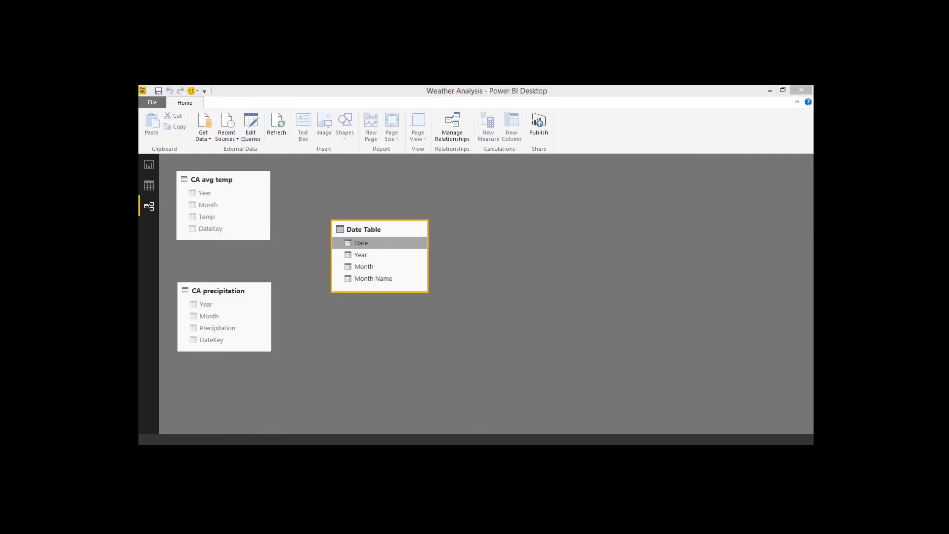
left_click(553, 291)
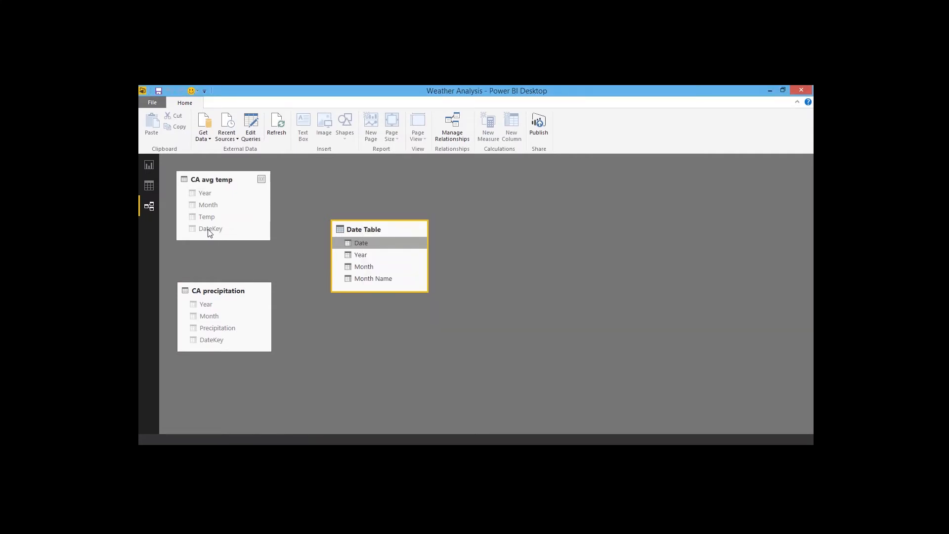
left_click(206, 229)
left_click_drag(206, 231, 360, 245)
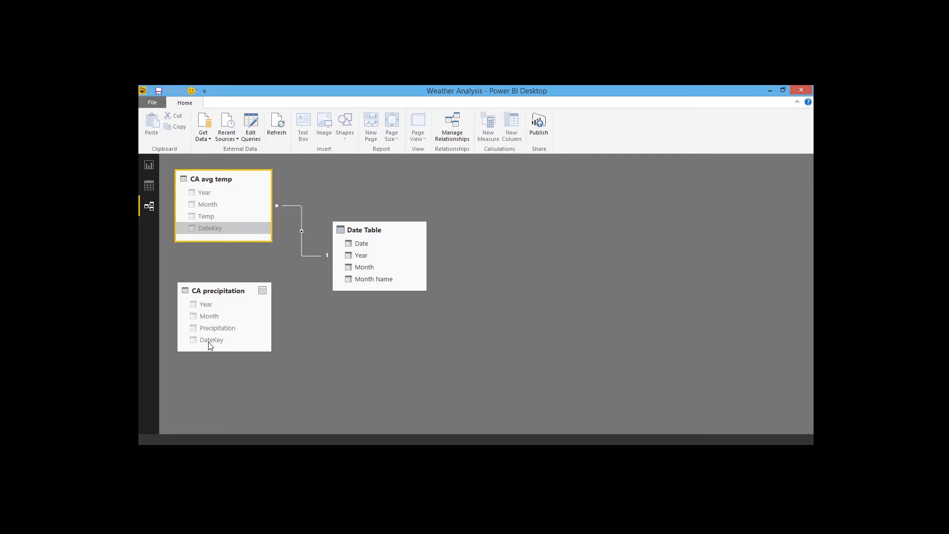
Step: Link the CA precipitation DateKey column to the Date Table's Date column and rearrange the table boxes
left_click_drag(210, 339, 446, 220)
left_click_drag(238, 296, 303, 342)
left_click_drag(215, 178, 284, 176)
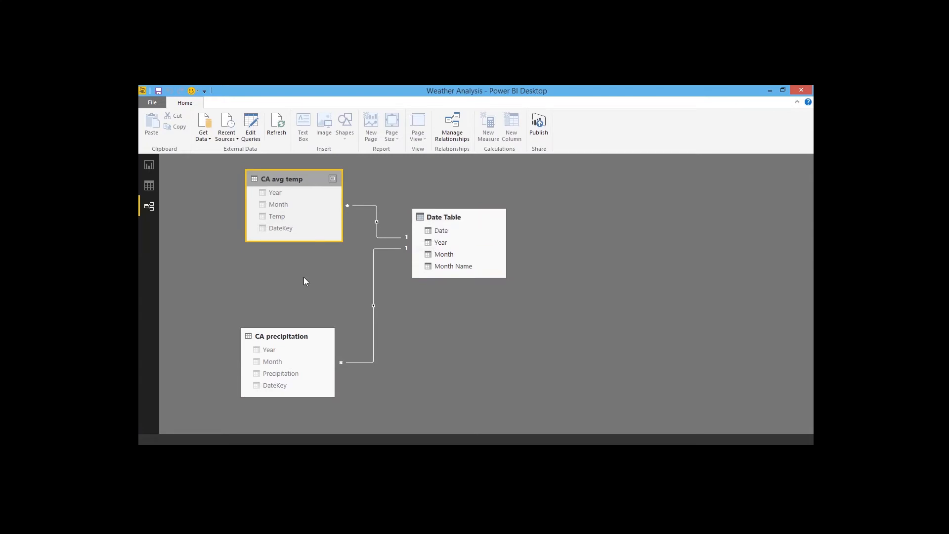
Step: Inspect which tables and fields are listed in the report view's Fields pane
left_click(149, 184)
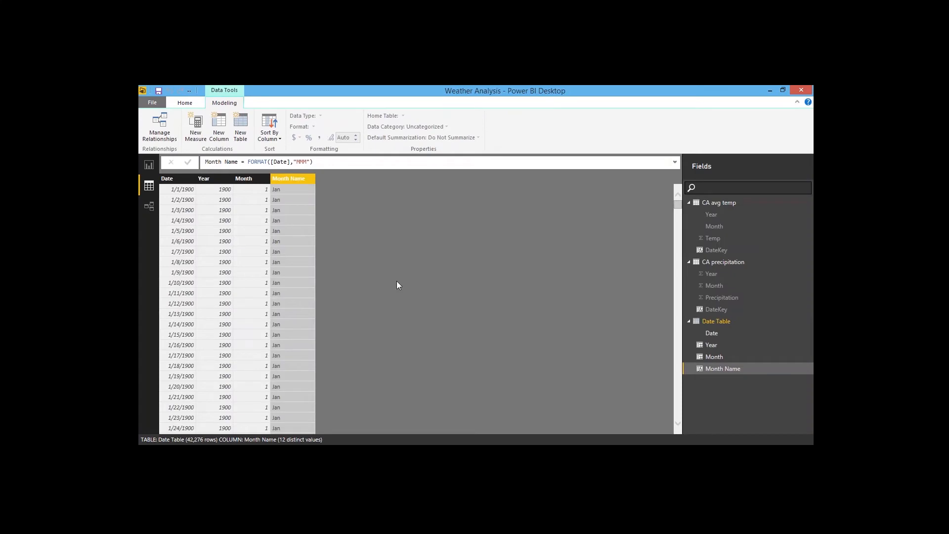
left_click(148, 166)
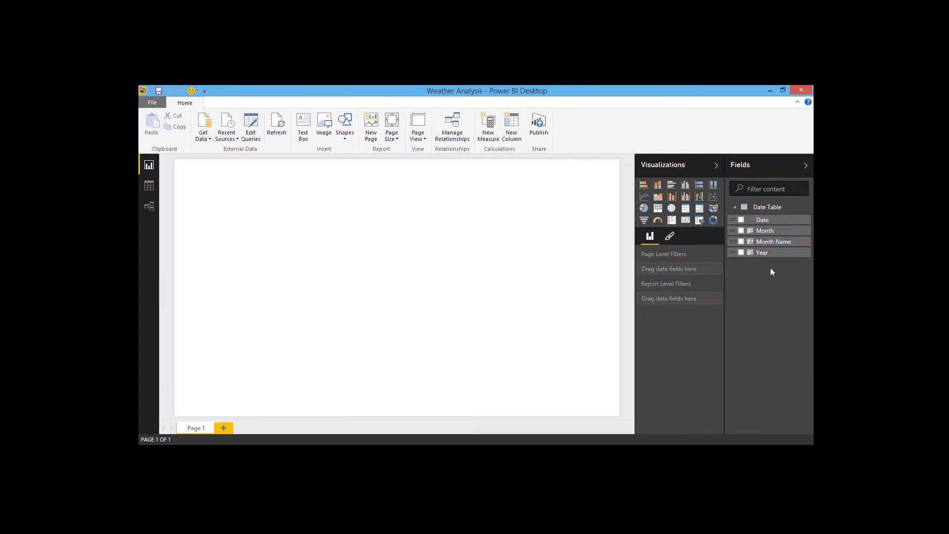
left_click(735, 208)
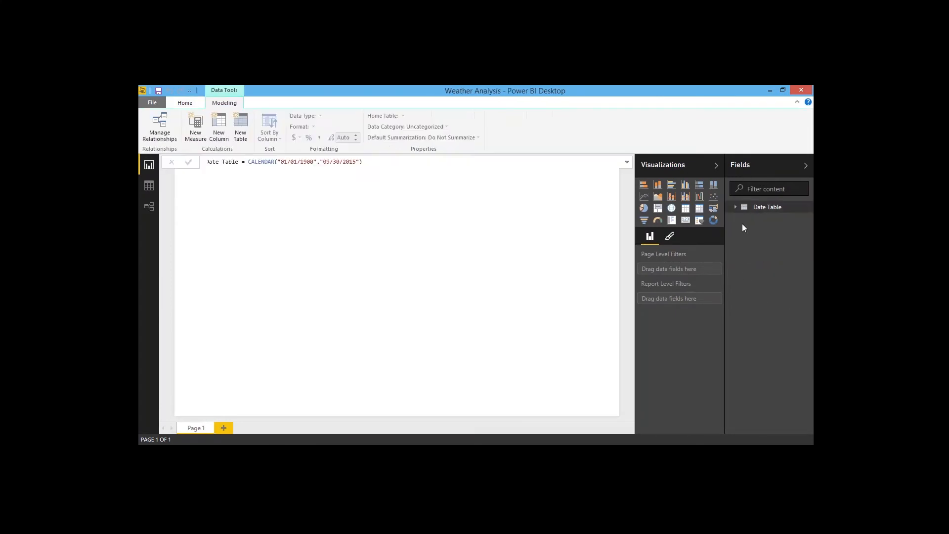
left_click(736, 208)
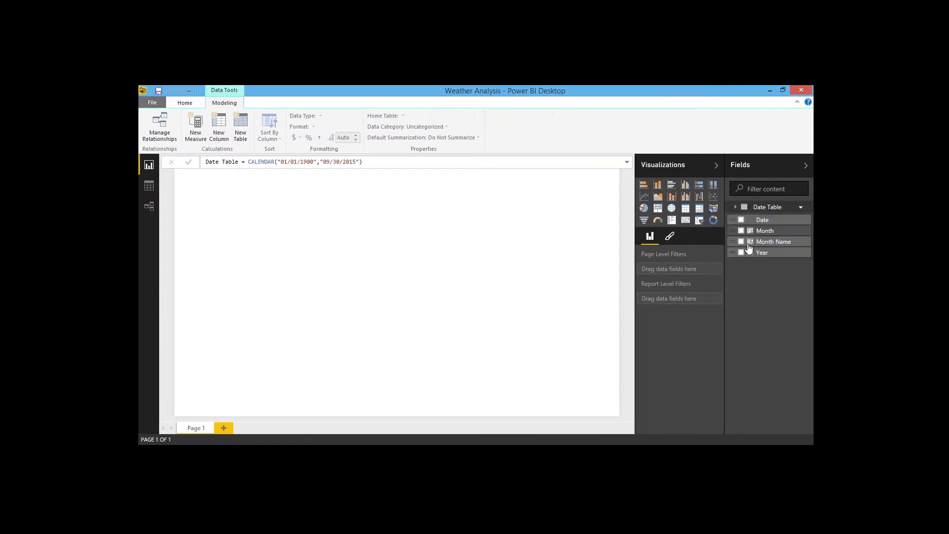
left_click(806, 165)
left_click(805, 166)
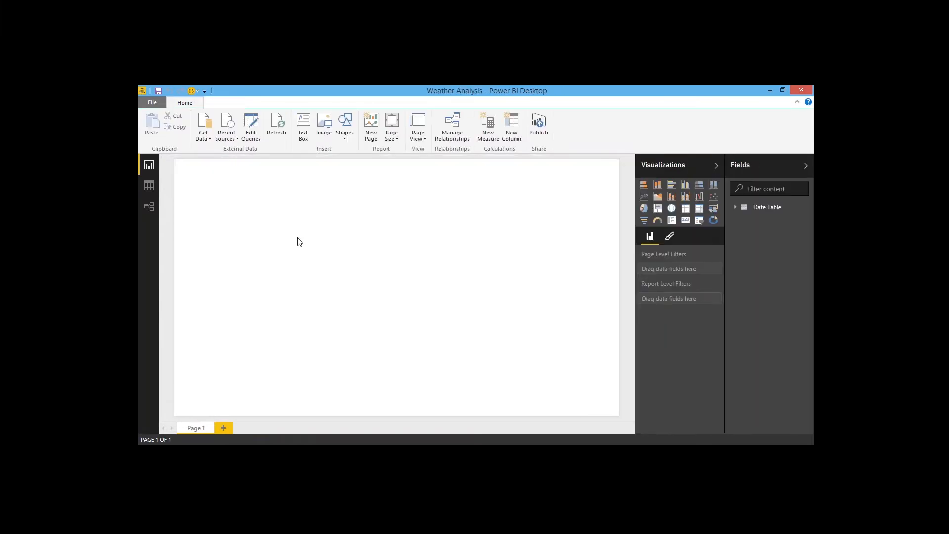
left_click(153, 163)
left_click(735, 209)
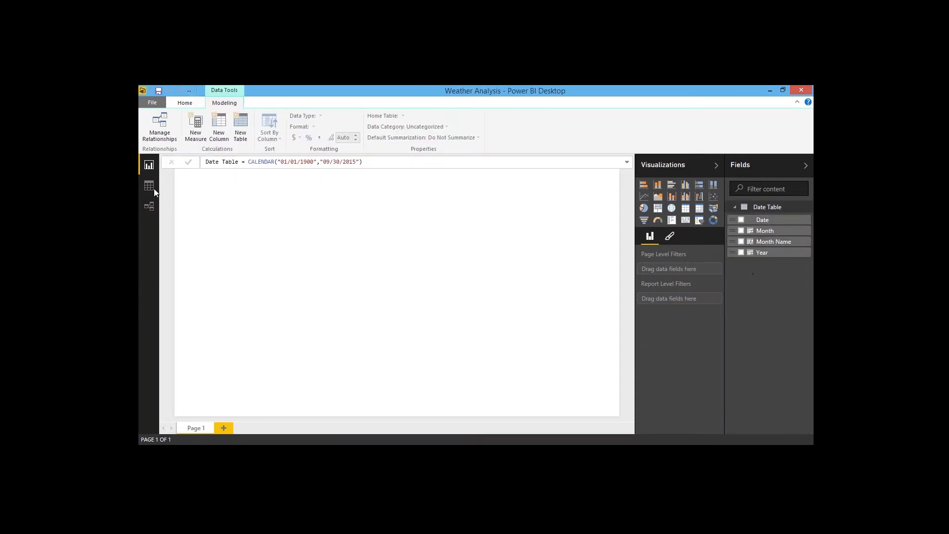
Step: Unhide the Year column of the CA avg temp table in the report view
left_click(152, 189)
left_click(723, 203)
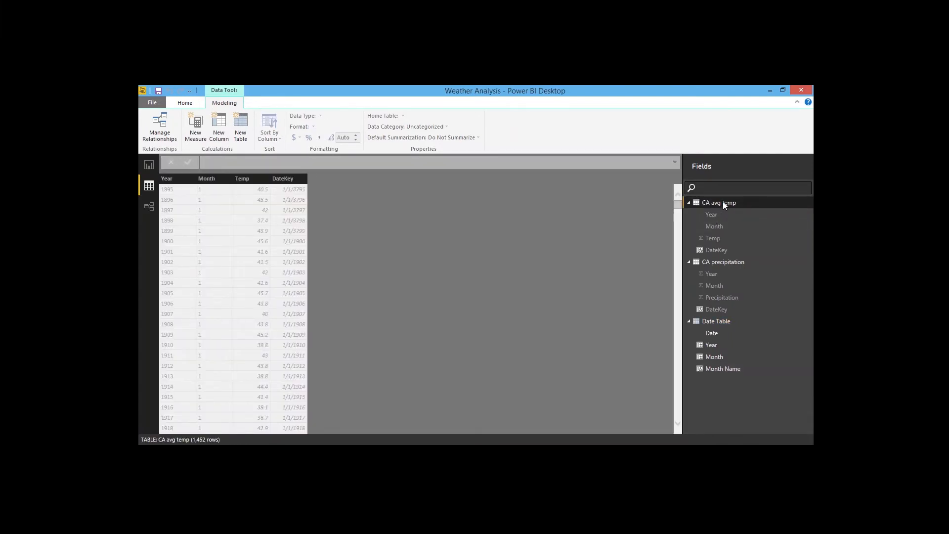
right_click(723, 203)
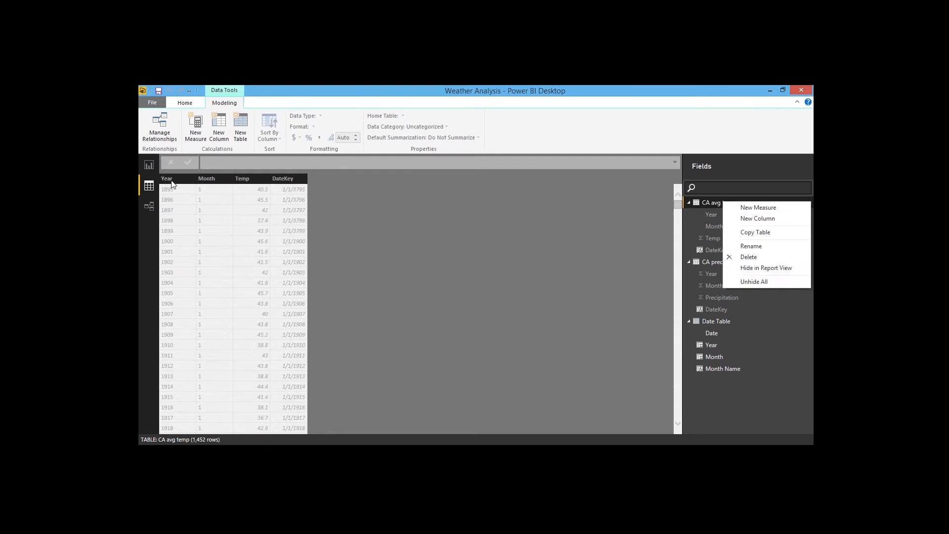
left_click(298, 183)
left_click(186, 180)
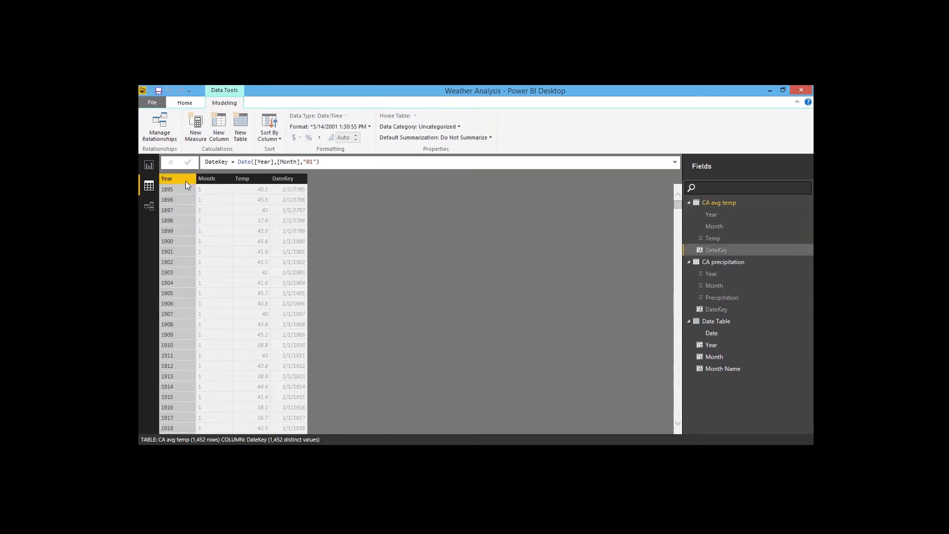
right_click(281, 179)
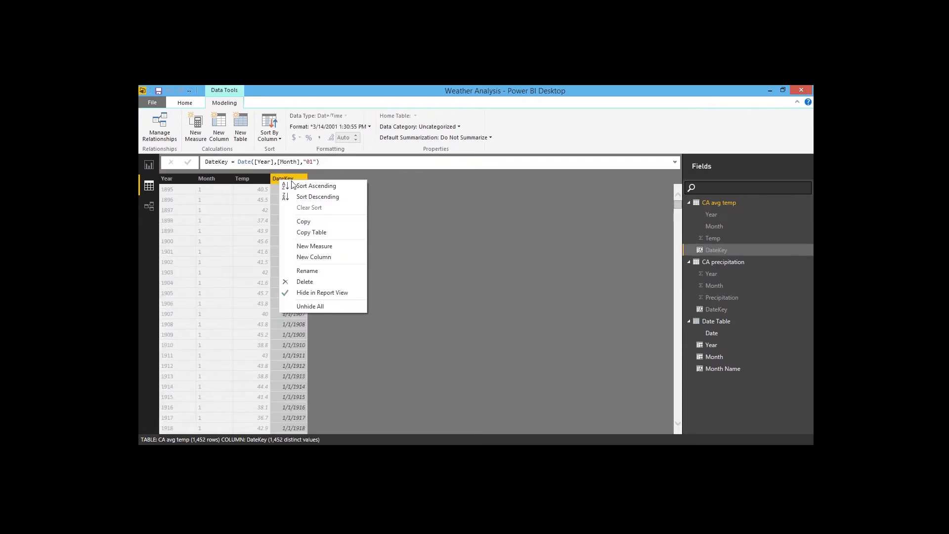
right_click(176, 176)
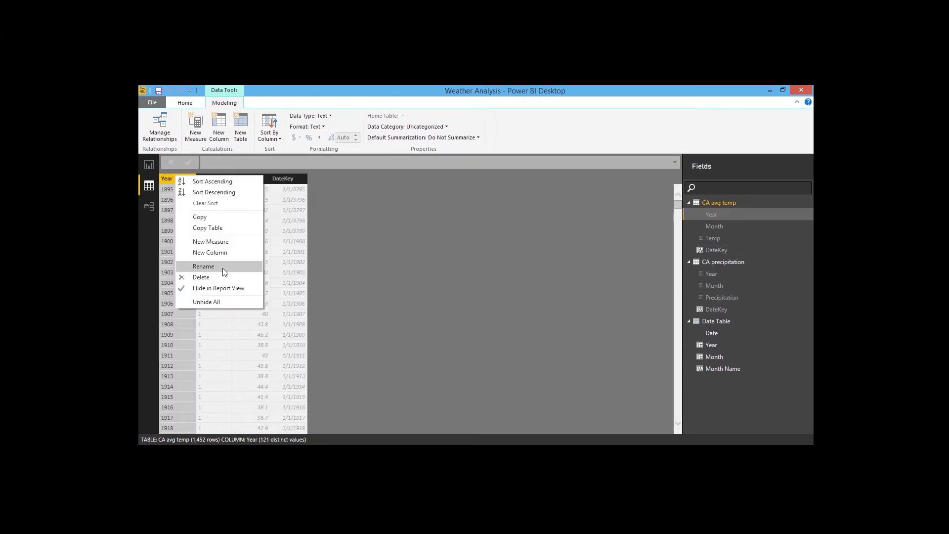
left_click(220, 287)
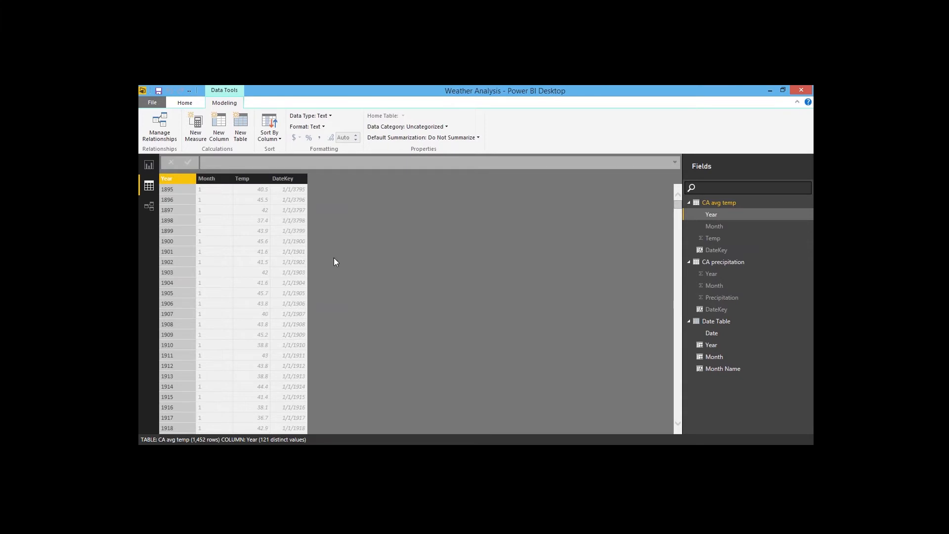
Step: Unhide the Month and Temp columns of the CA avg temp table in the report view
right_click(212, 179)
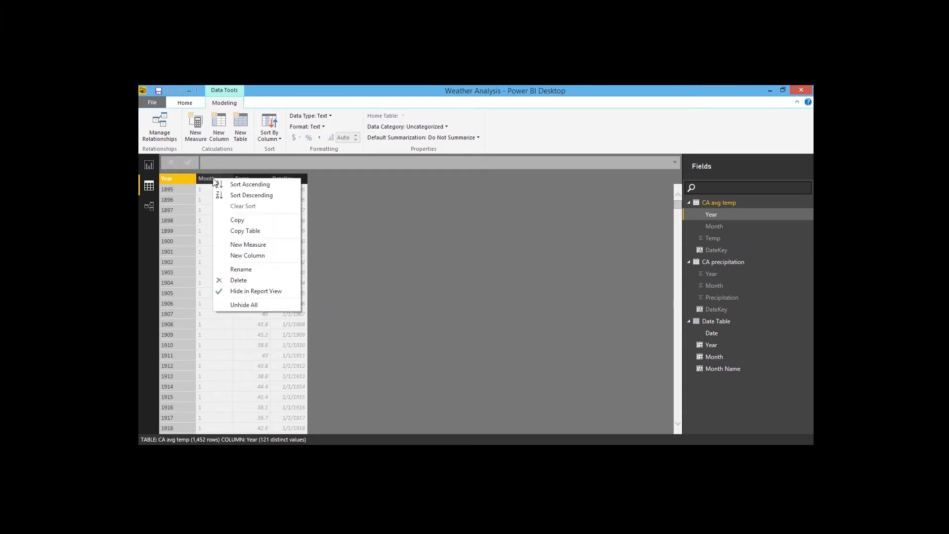
left_click(244, 291)
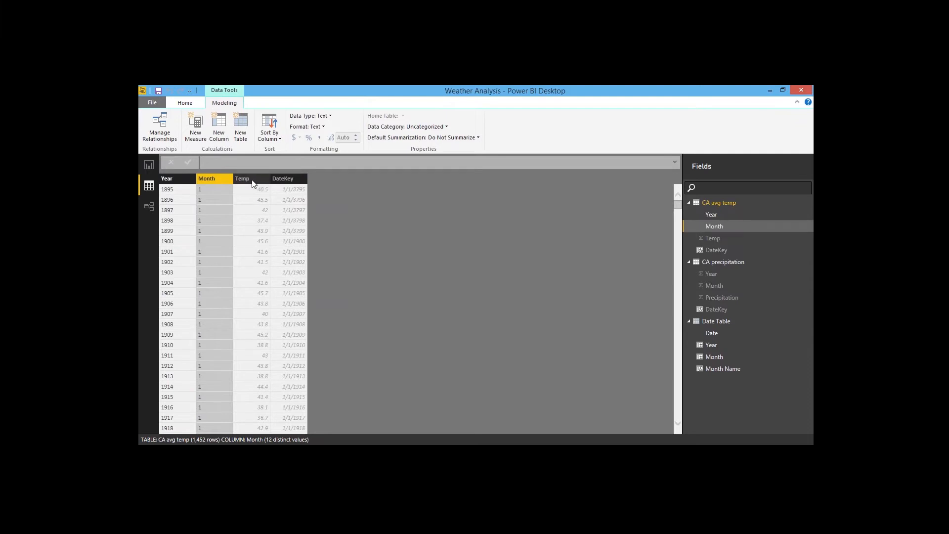
left_click(251, 179)
right_click(252, 180)
left_click(281, 296)
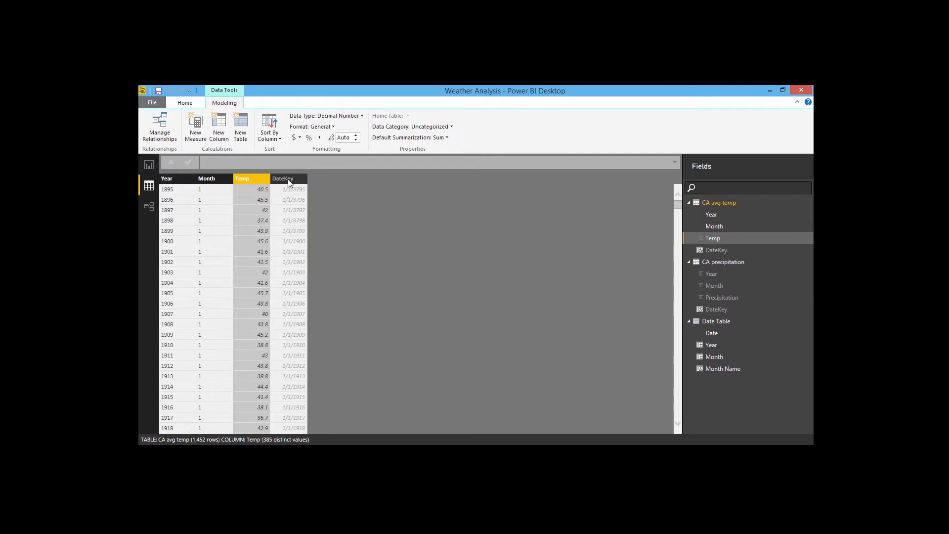
Step: Hide the DateKey column of the CA avg temp table from the report view
left_click(288, 180)
right_click(289, 179)
left_click(315, 295)
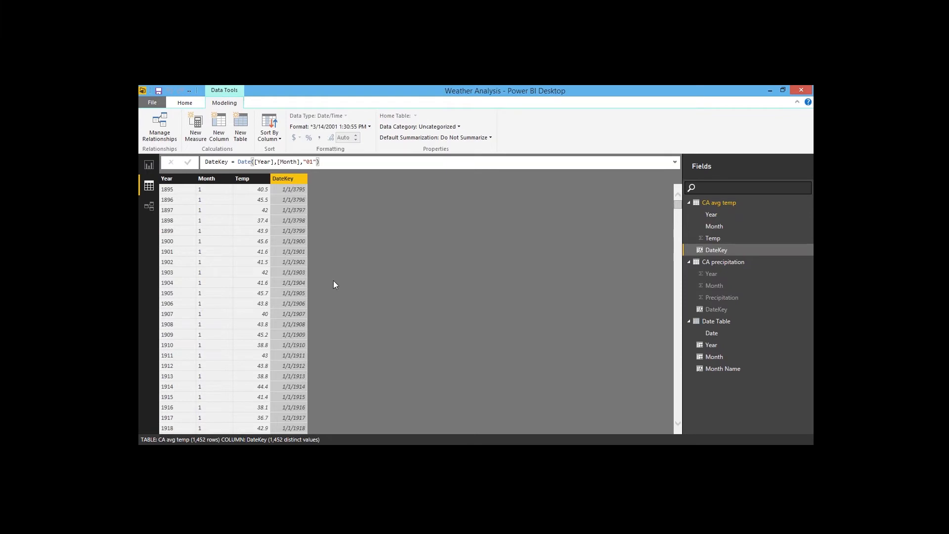
right_click(286, 179)
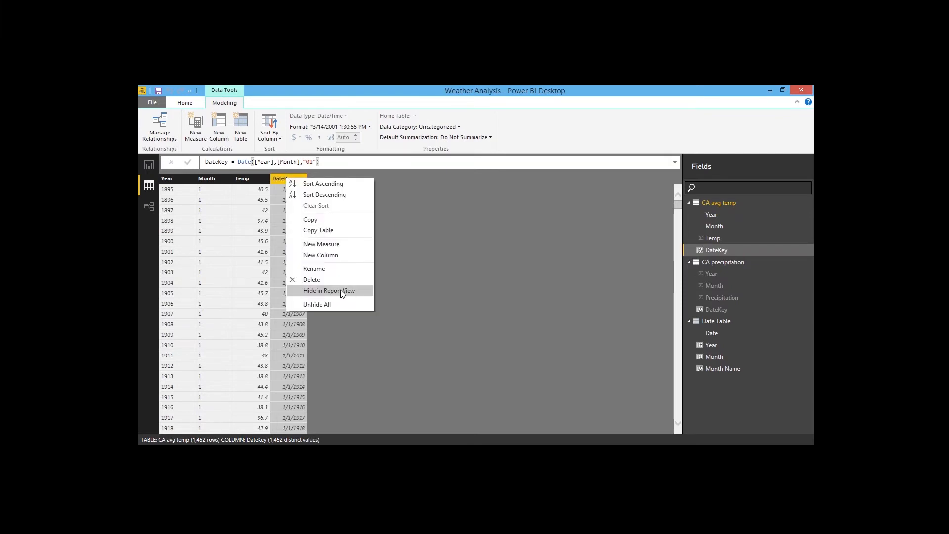
left_click(339, 292)
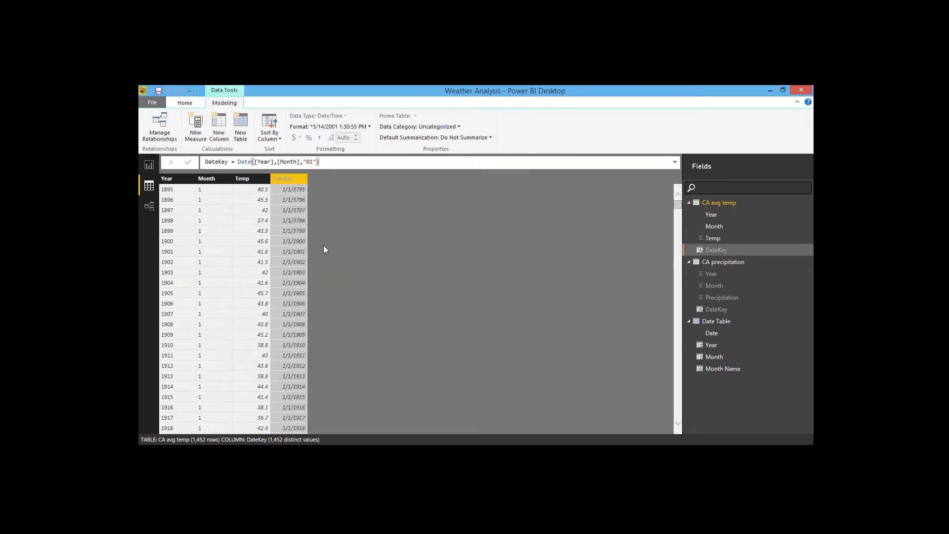
Step: Review the CA avg temp columns, then switch to the report view and expand the CA avg temp field list
left_click(237, 180)
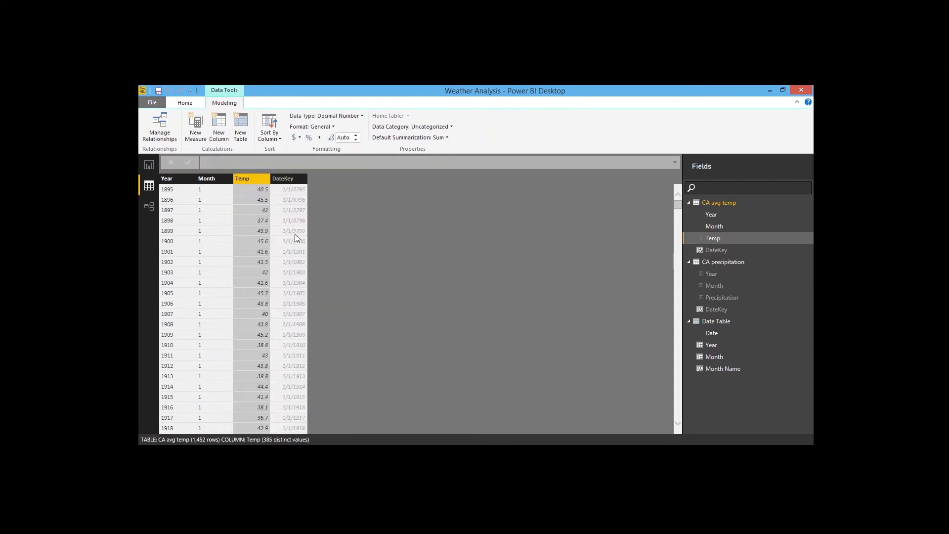
left_click(295, 180)
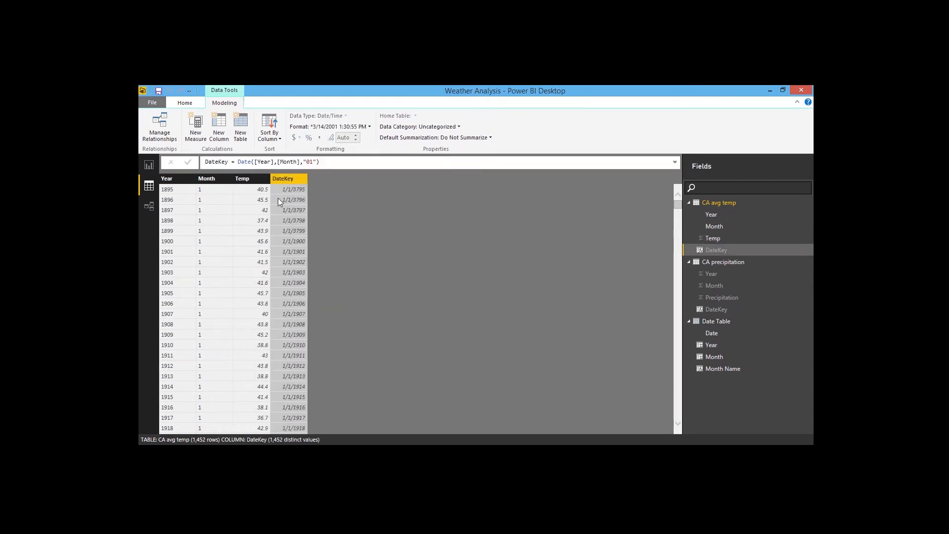
left_click(242, 179)
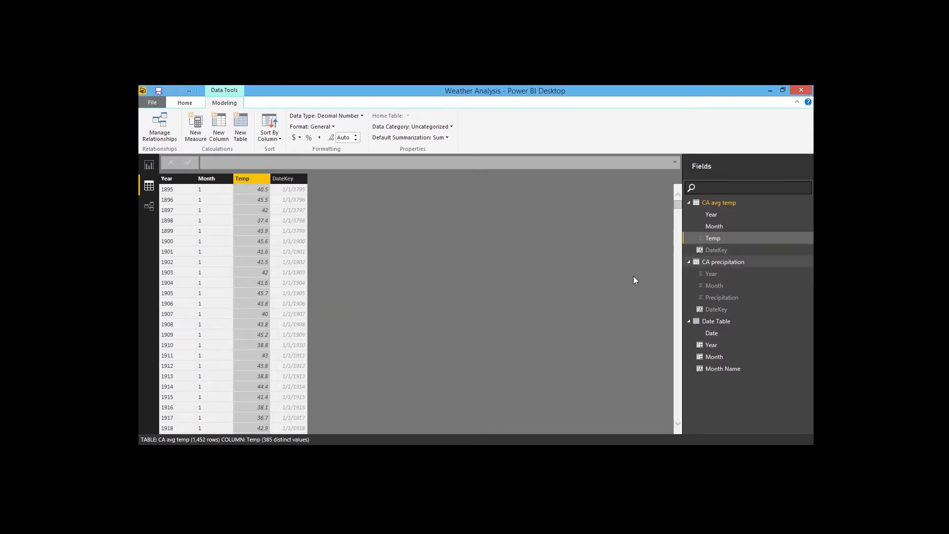
left_click(149, 165)
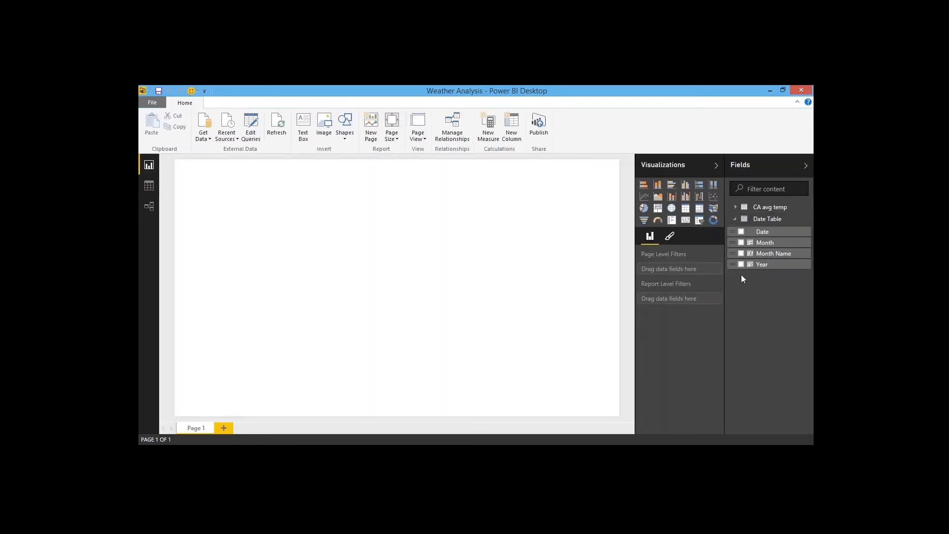
left_click(735, 207)
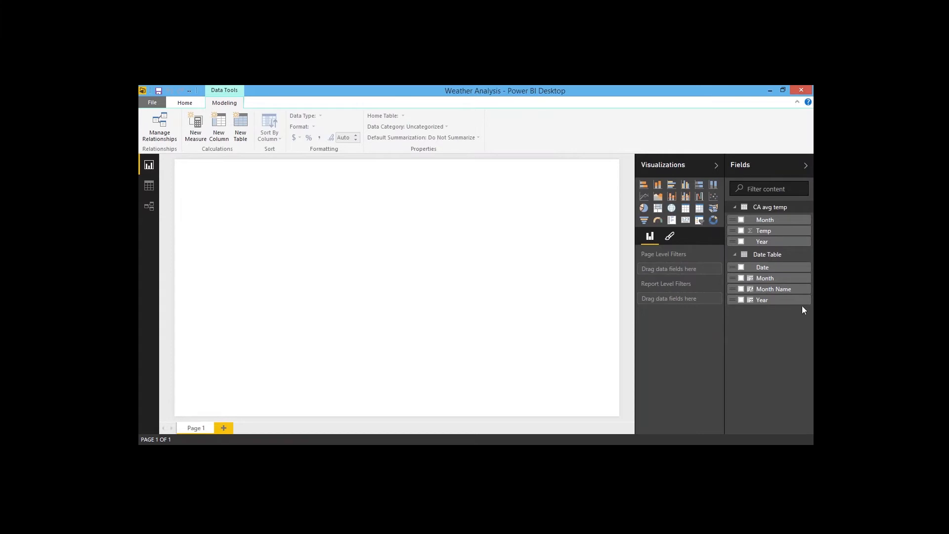
Step: Plot the Date Table's Year field in a new column chart and enlarge the chart
left_click(741, 301)
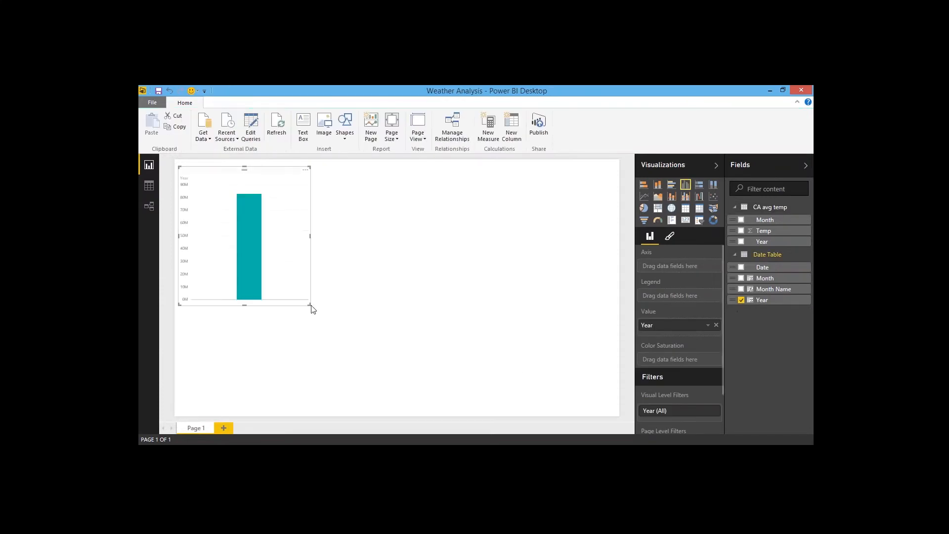
left_click_drag(311, 306, 393, 349)
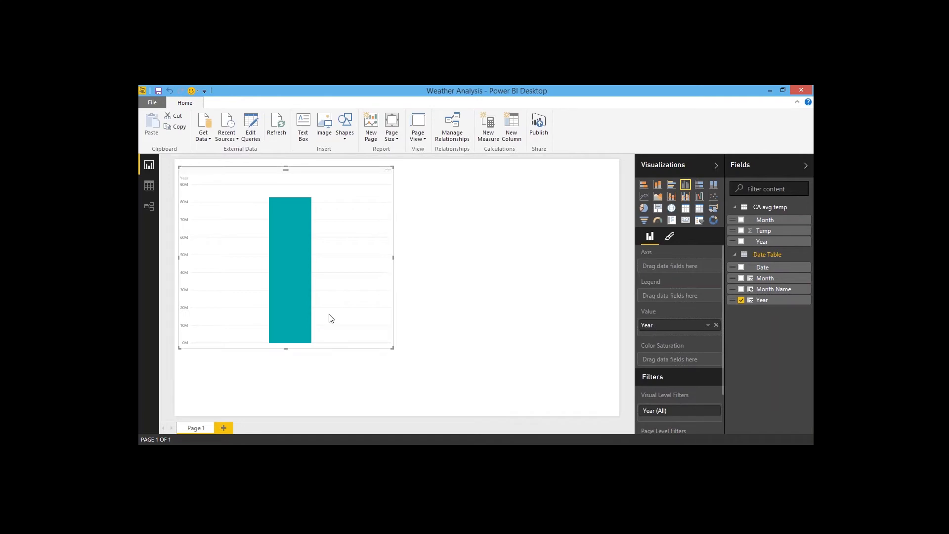
Step: Set the default summarization of the Date Table's Year and Month columns to Do Not Summarize
mouse_move(297, 340)
left_click(149, 186)
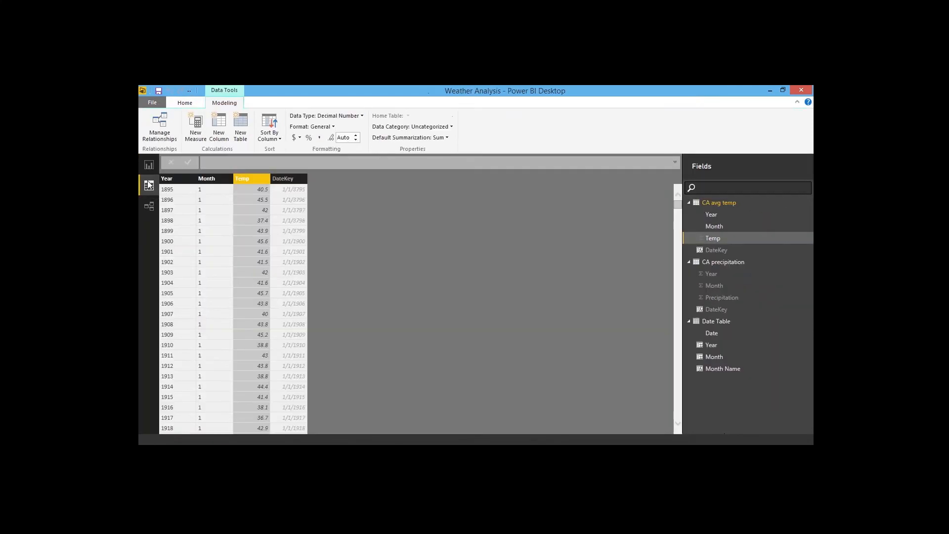
left_click(723, 320)
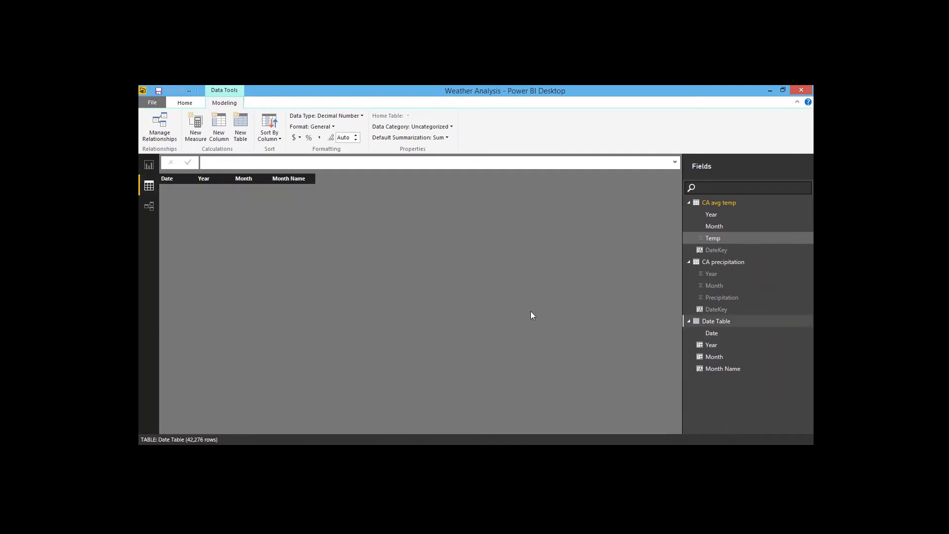
left_click(212, 179)
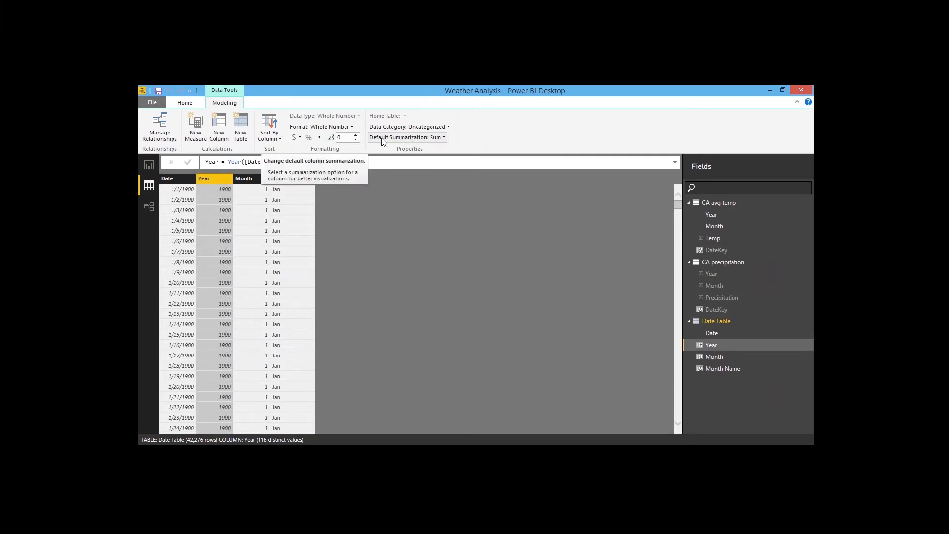
left_click(445, 138)
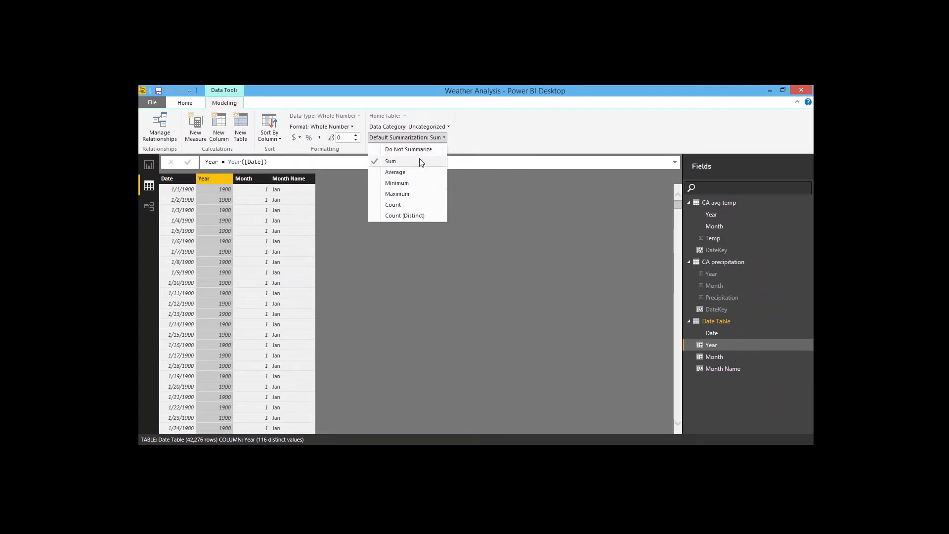
left_click(403, 149)
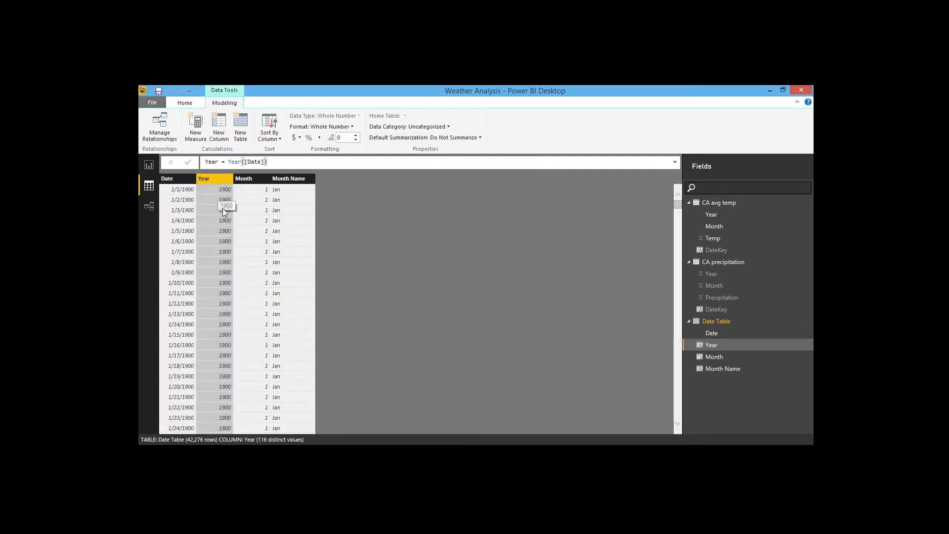
left_click(245, 179)
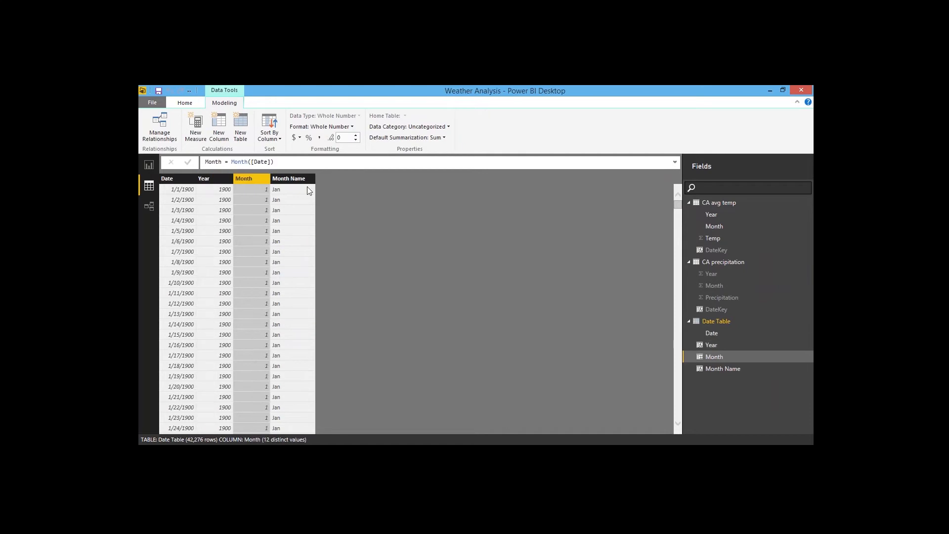
left_click(446, 140)
left_click(437, 148)
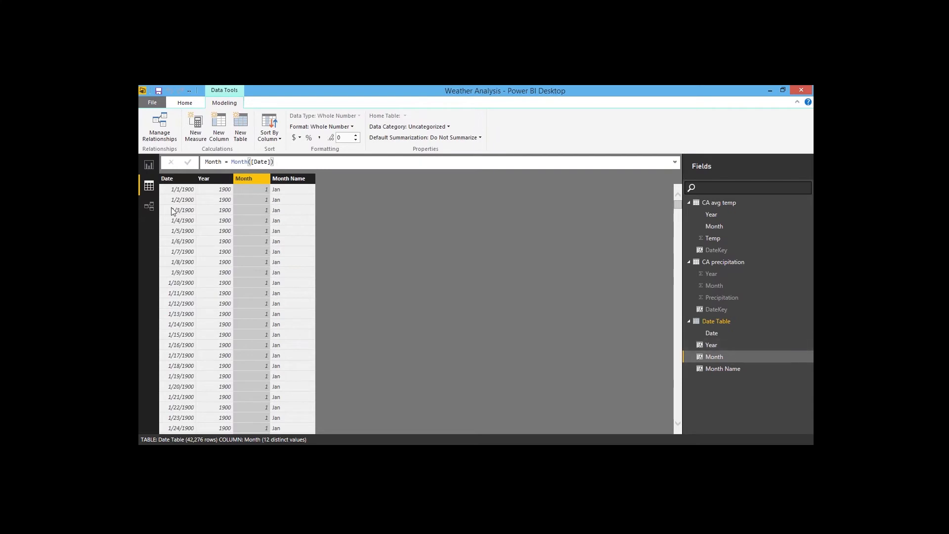
Step: Move Year into the column chart's axis and widen the chart
left_click(148, 166)
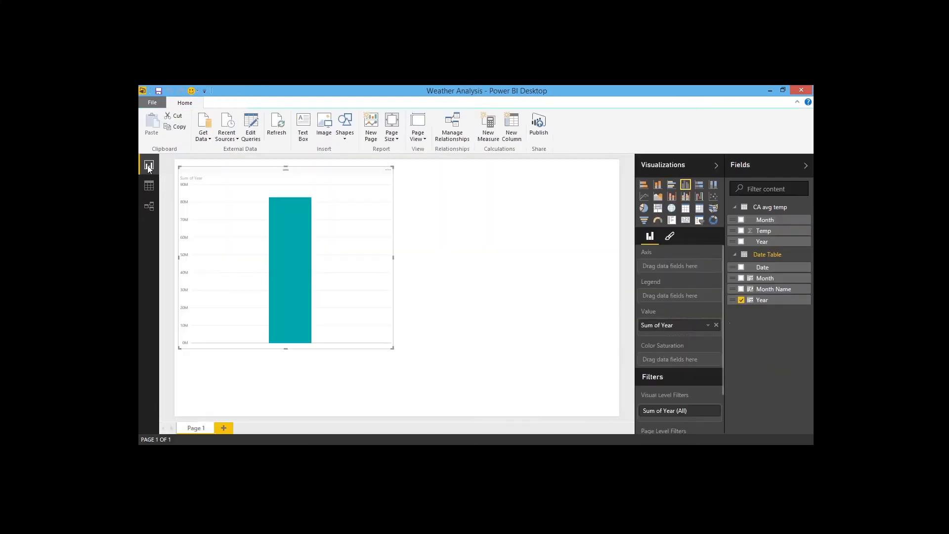
left_click_drag(678, 329, 677, 267)
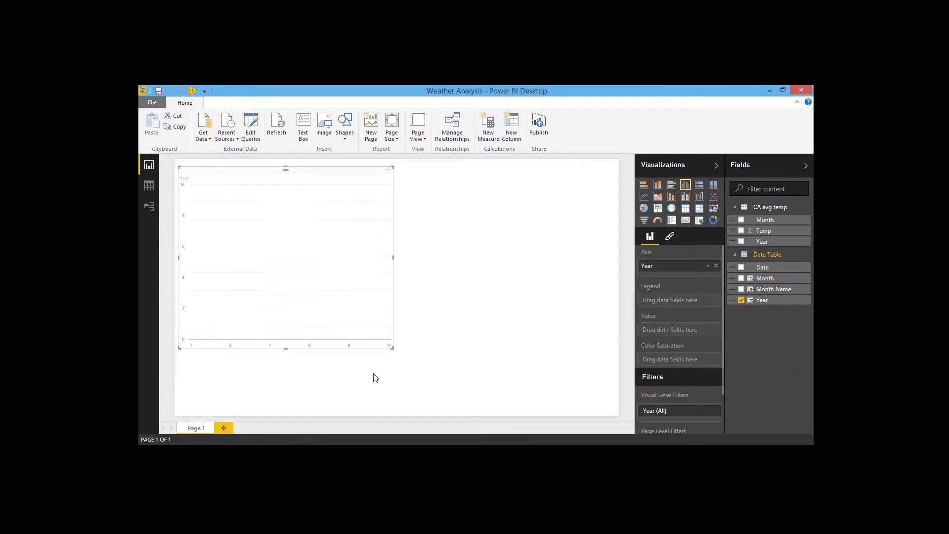
left_click_drag(393, 257, 467, 258)
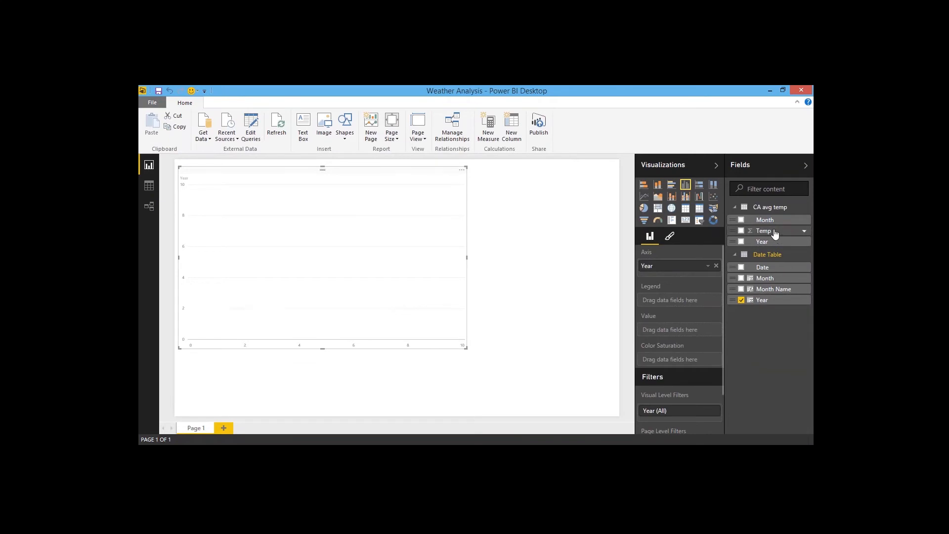
Step: Add the CA avg temp Temp field as the chart's value and stretch the chart across the page
left_click_drag(774, 232, 688, 332)
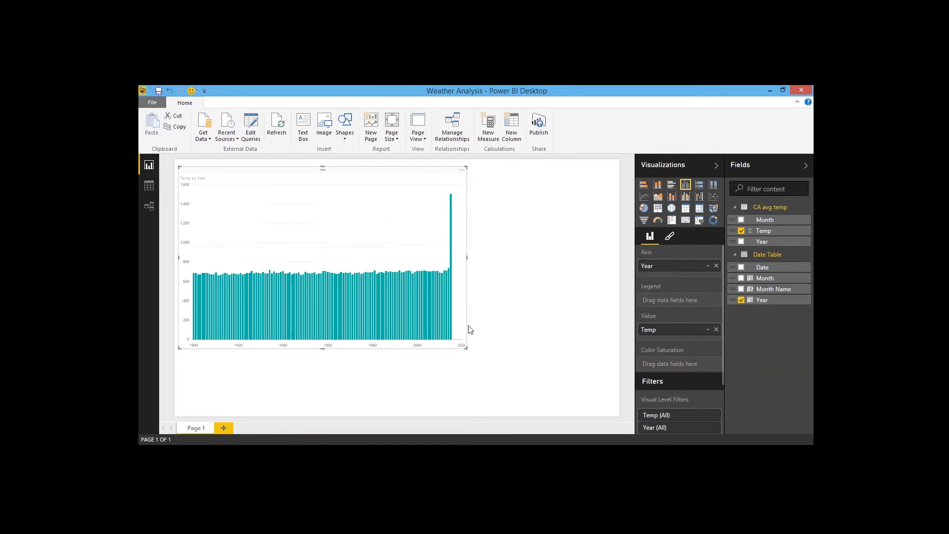
left_click_drag(467, 256, 609, 259)
left_click(400, 360)
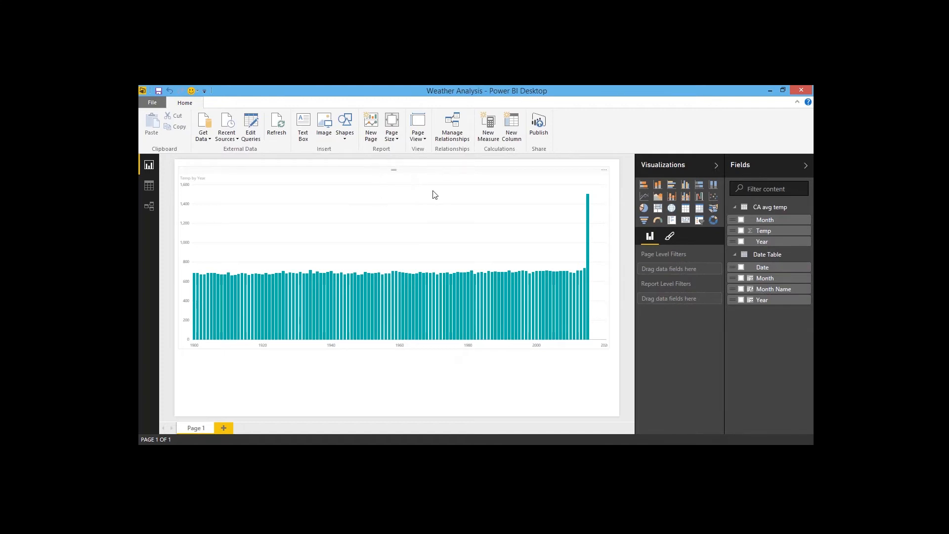
Step: Preview the chart as line, area, pie, funnel and stacked column types, ending on clustered column
left_click(415, 172)
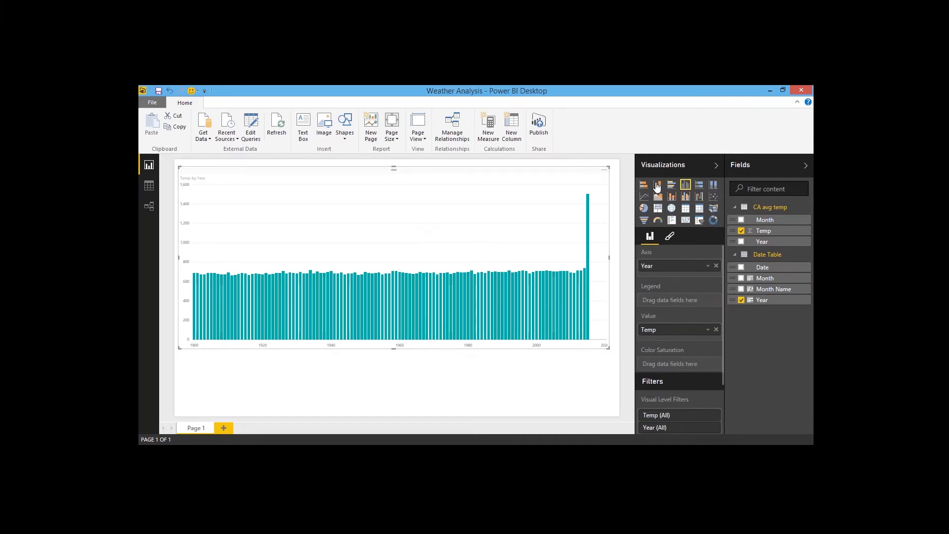
left_click(645, 198)
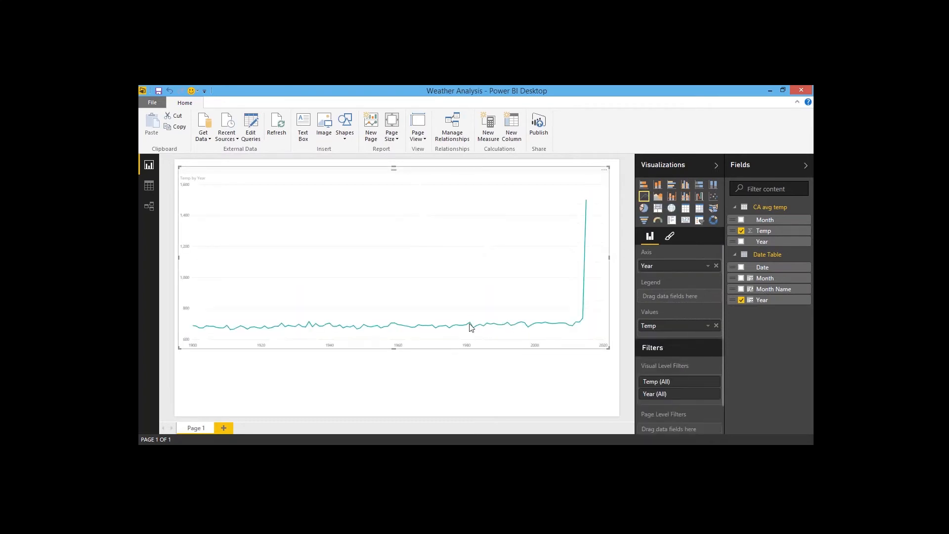
left_click(659, 199)
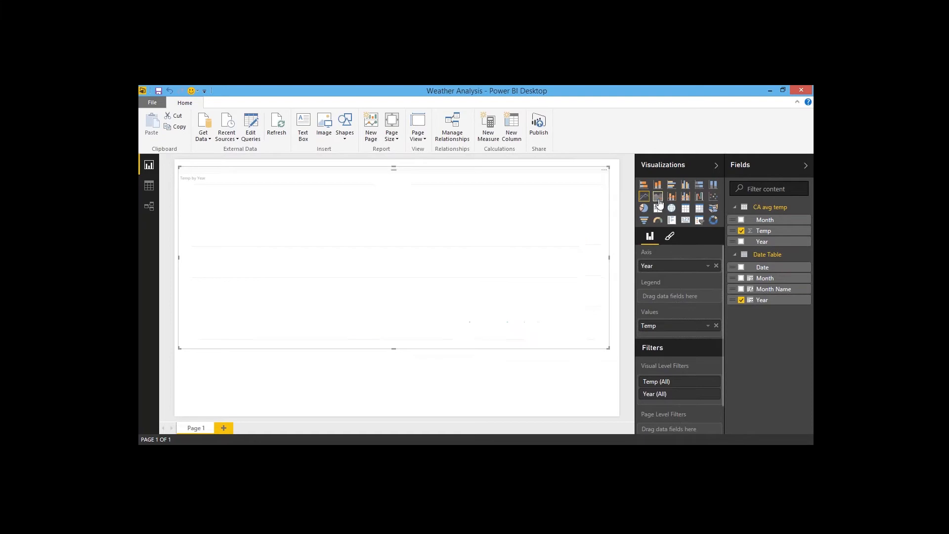
left_click(644, 210)
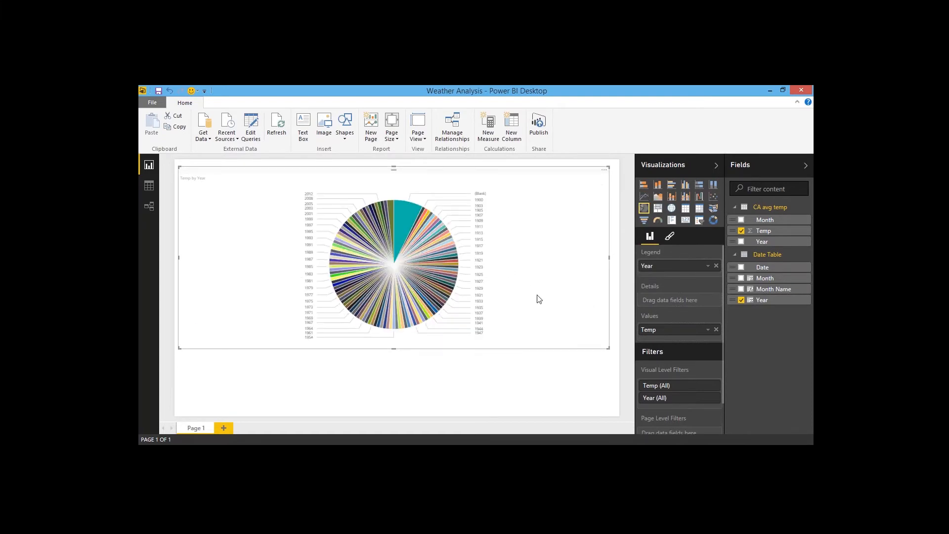
left_click(646, 221)
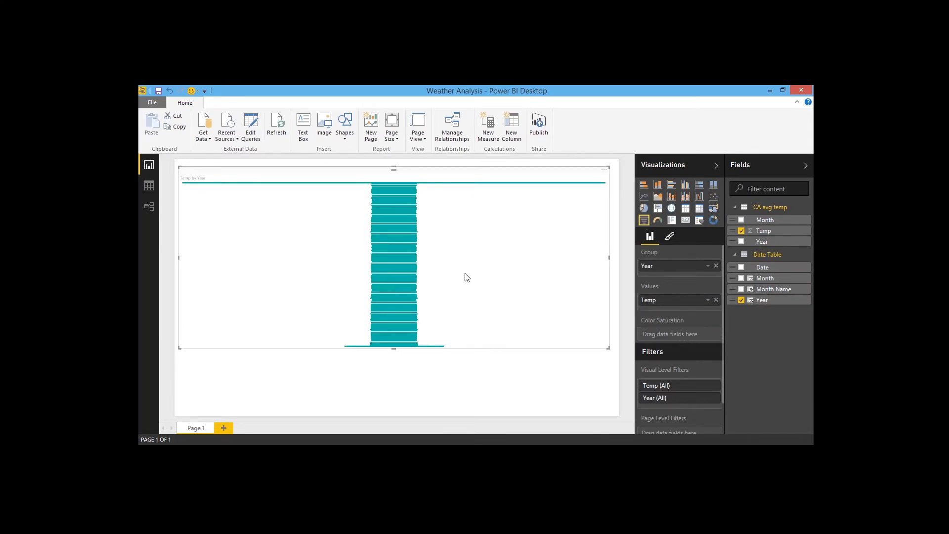
left_click(713, 186)
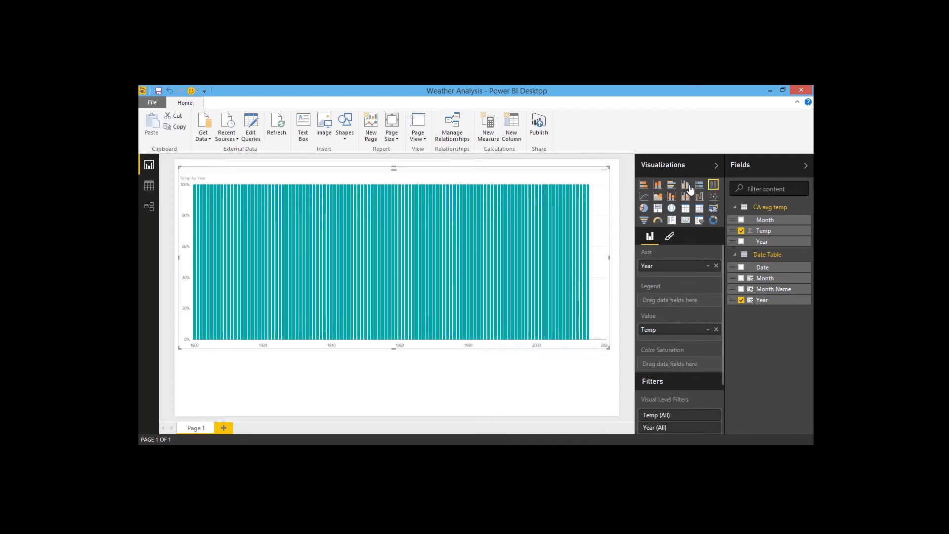
left_click(659, 186)
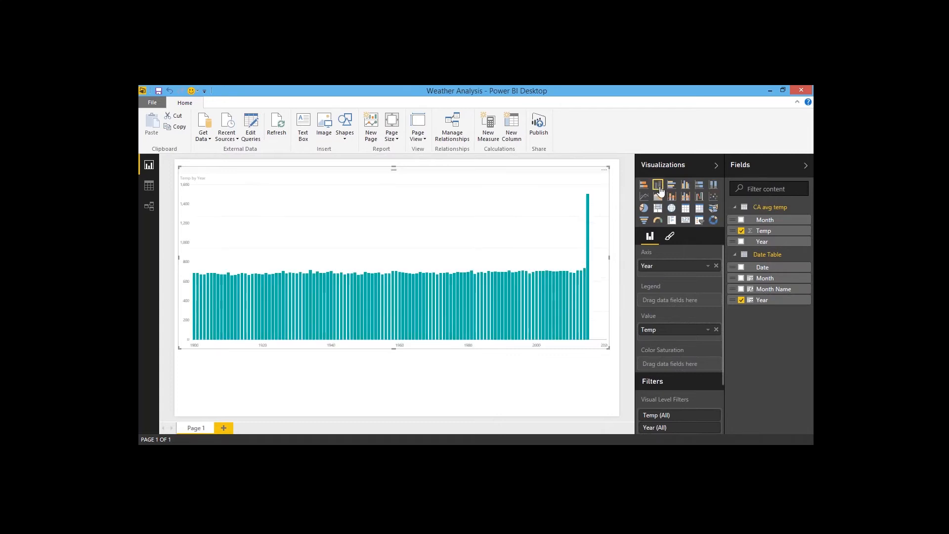
left_click(685, 186)
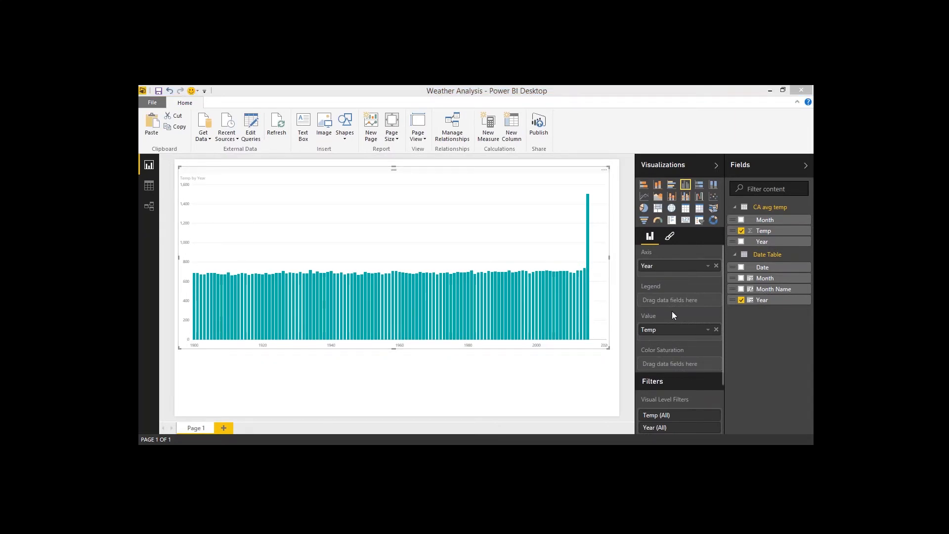
Step: Remove the chart, then add the Date Table's Month Name field to the page as a table visual
left_click(606, 171)
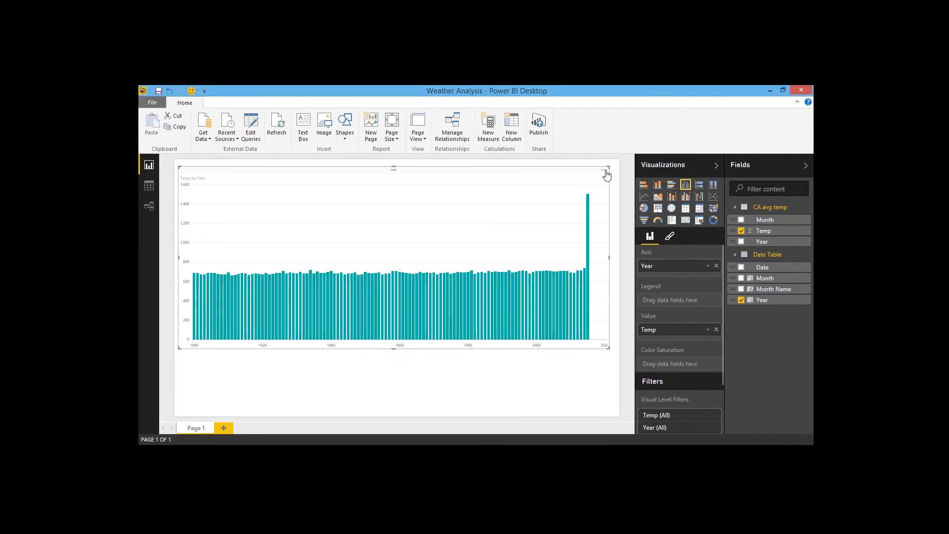
left_click(605, 173)
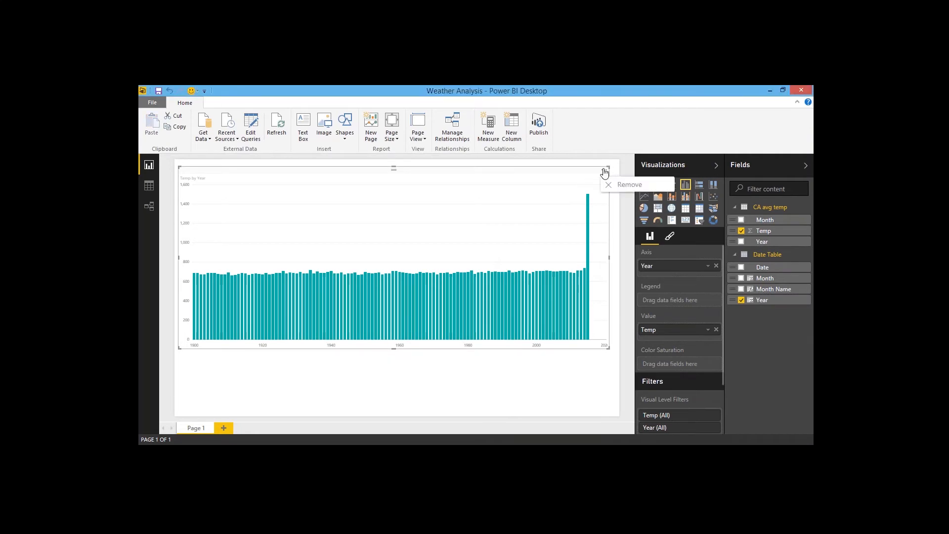
left_click(609, 185)
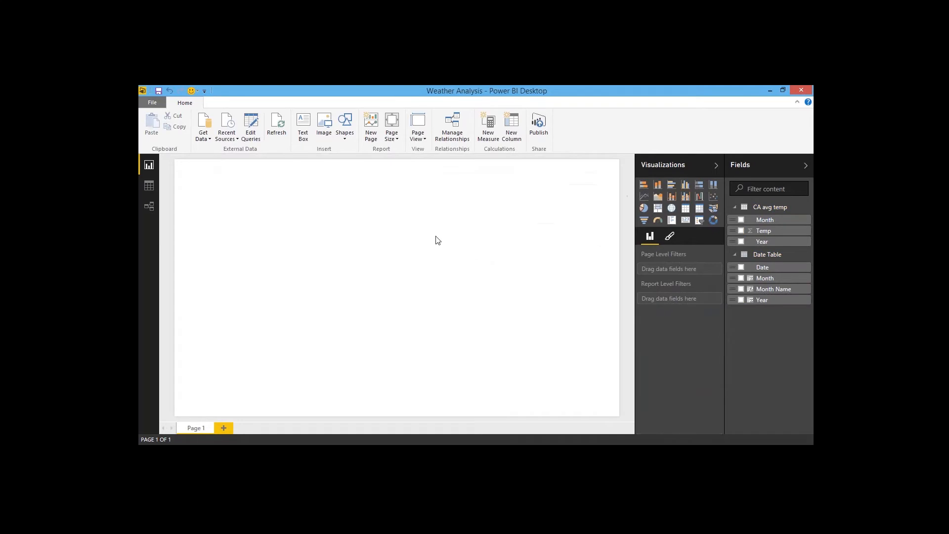
left_click_drag(774, 289, 306, 296)
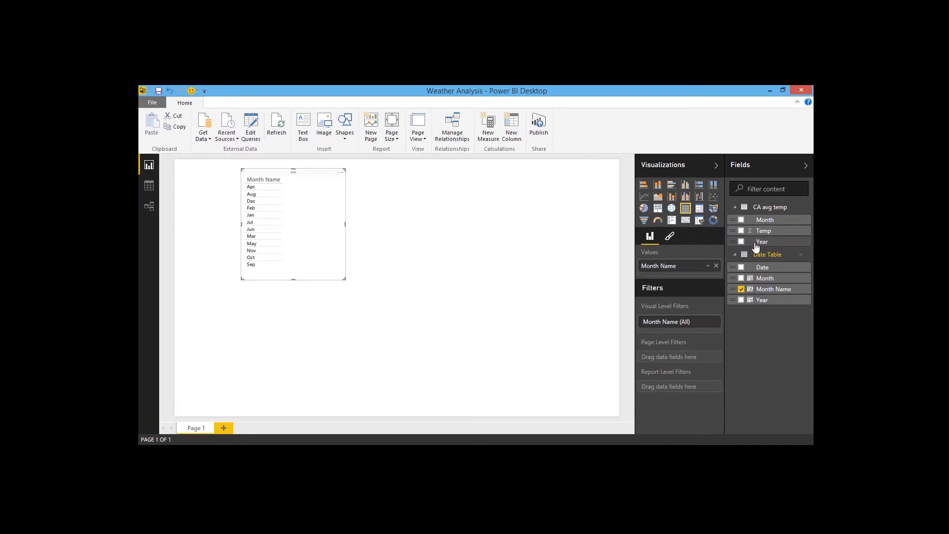
Step: Add Temp to the Month Name table, enlarge the table, then remove it from the page
left_click(741, 230)
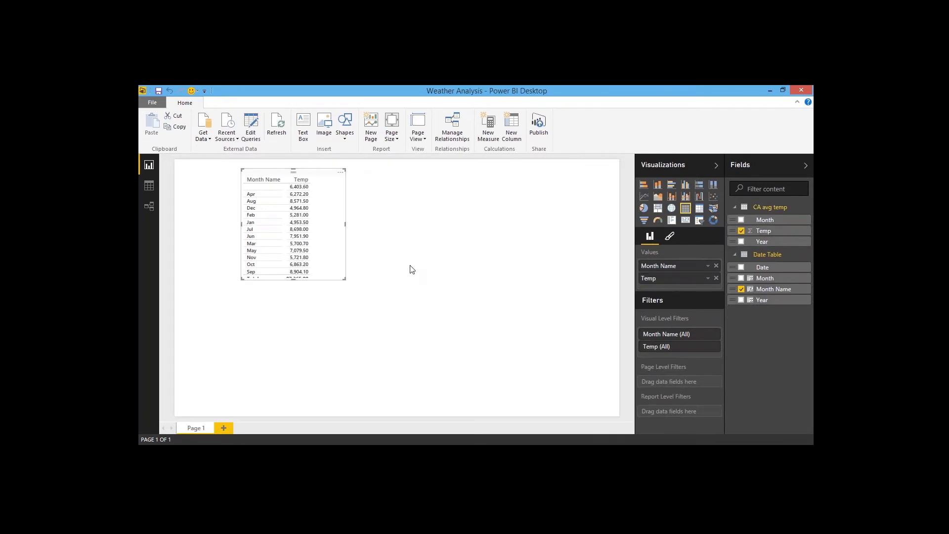
left_click_drag(345, 279, 391, 313)
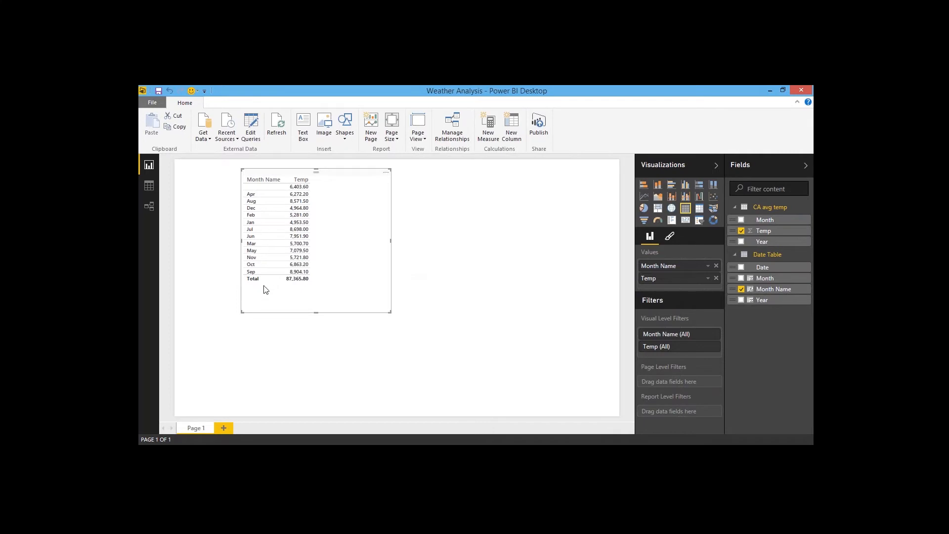
left_click(386, 173)
left_click(408, 187)
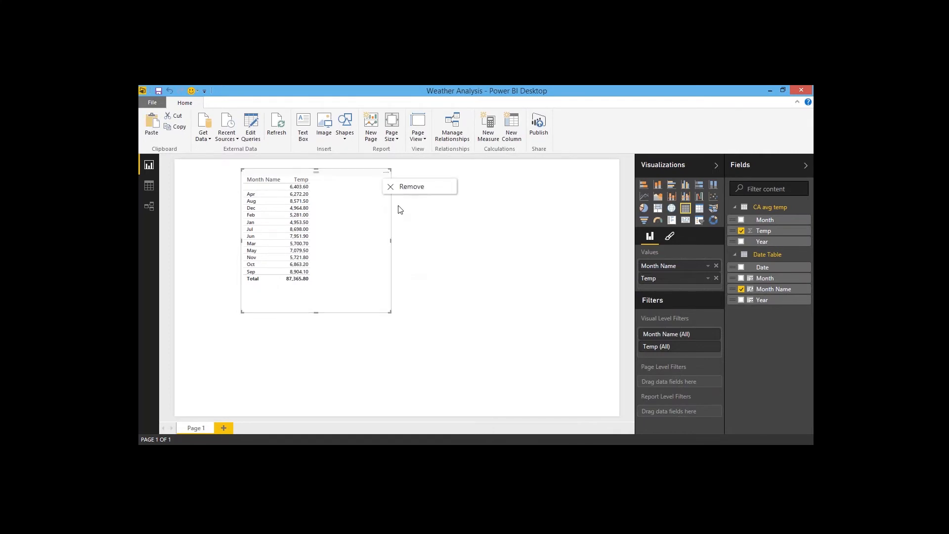
Step: Sort the Date Table's Month Name column by the Month column
left_click(149, 186)
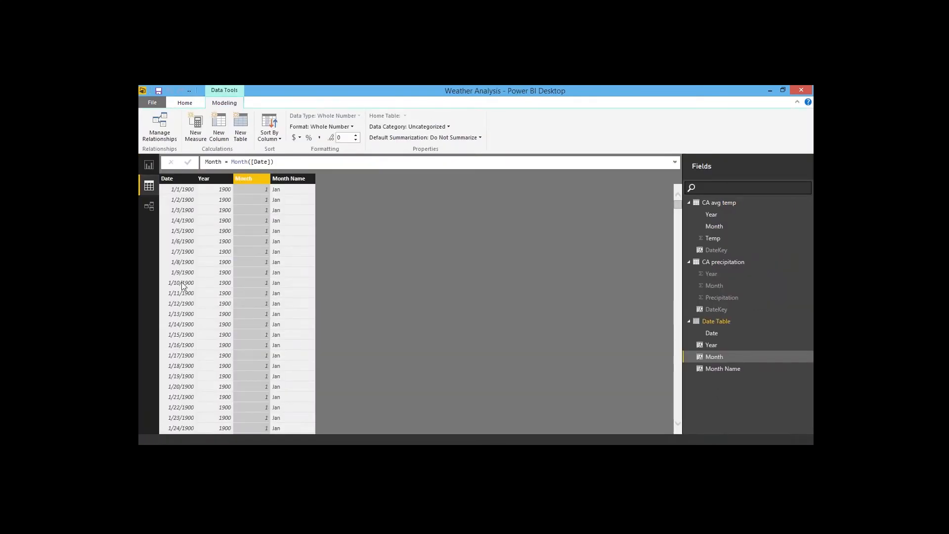
left_click(291, 179)
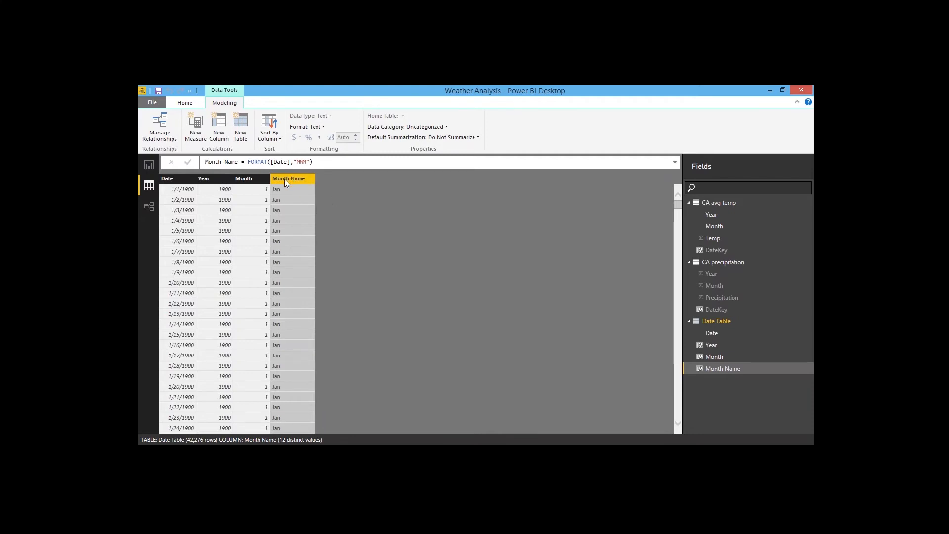
left_click(276, 143)
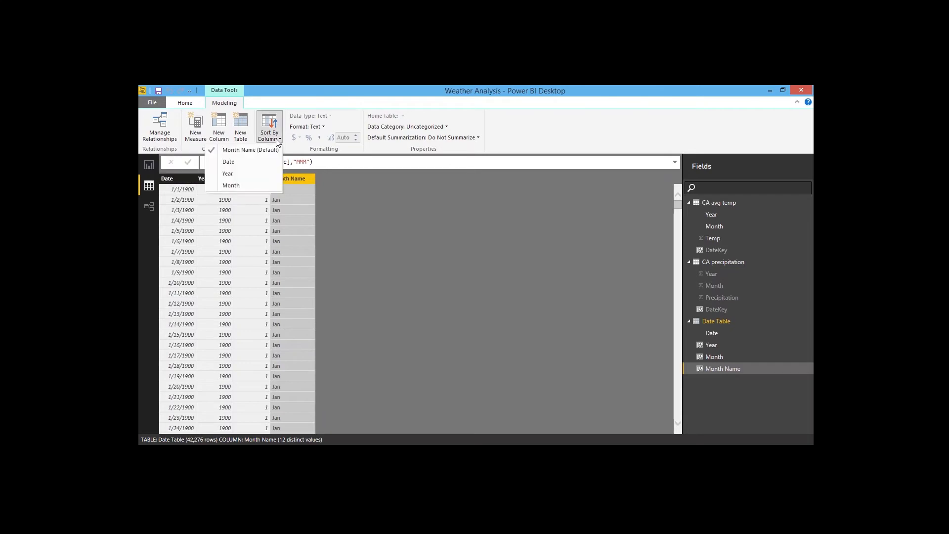
left_click(257, 186)
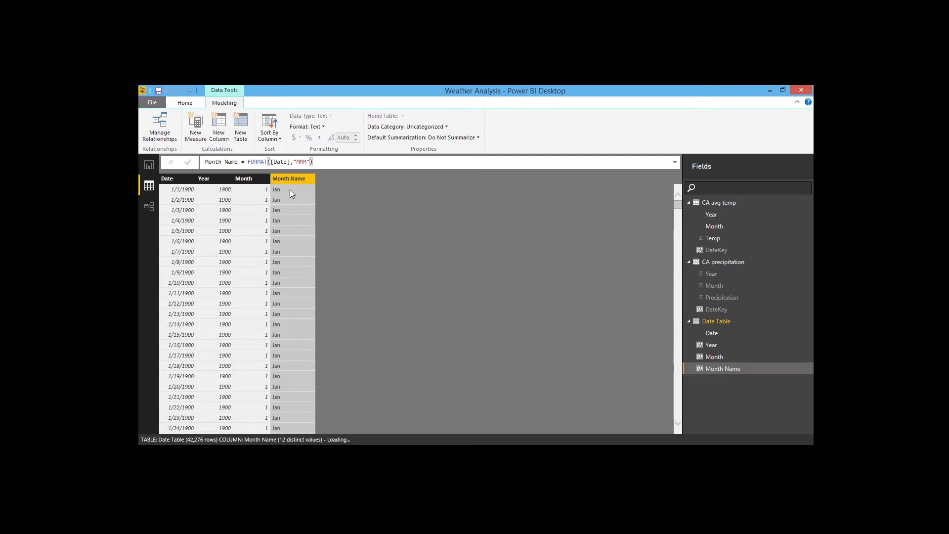
Step: Add Month Name to the report page as a table to check its order, move it, then remove it
left_click(149, 166)
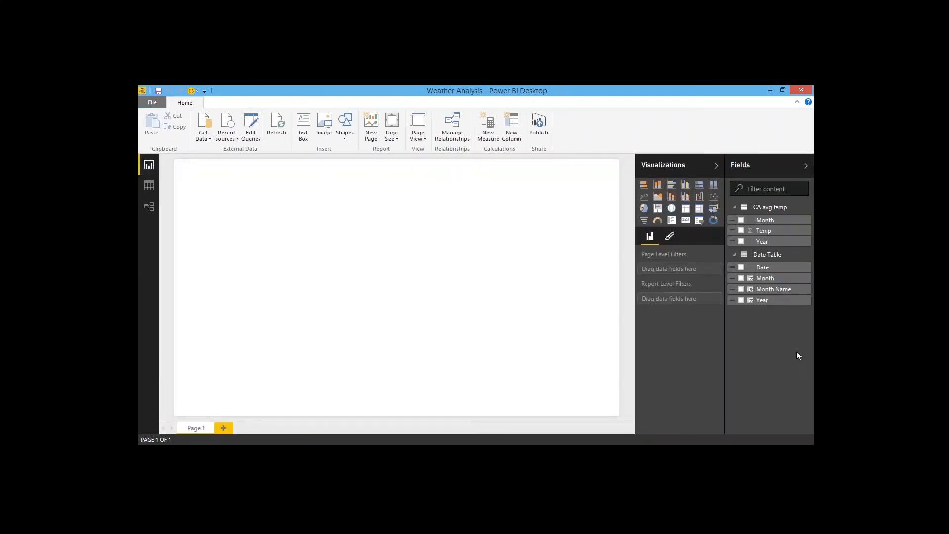
left_click(741, 290)
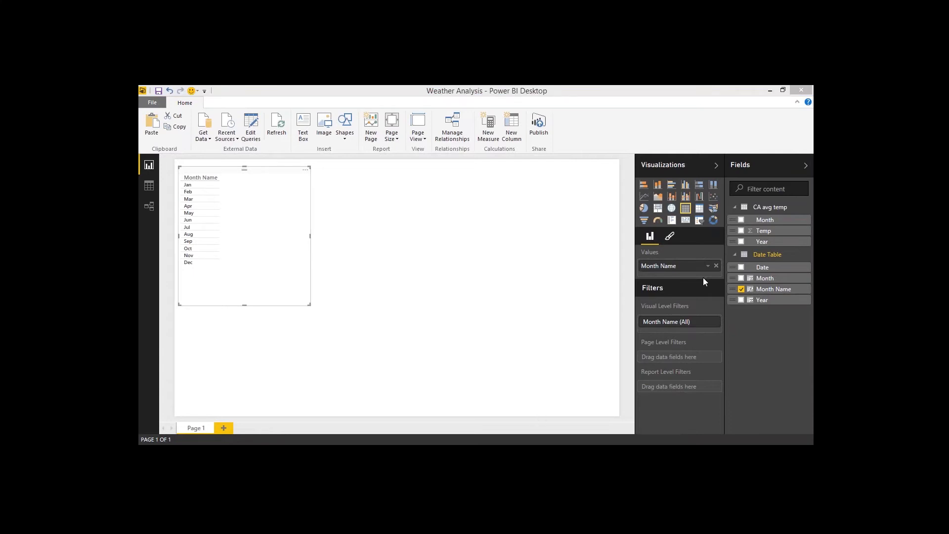
left_click_drag(251, 175, 326, 192)
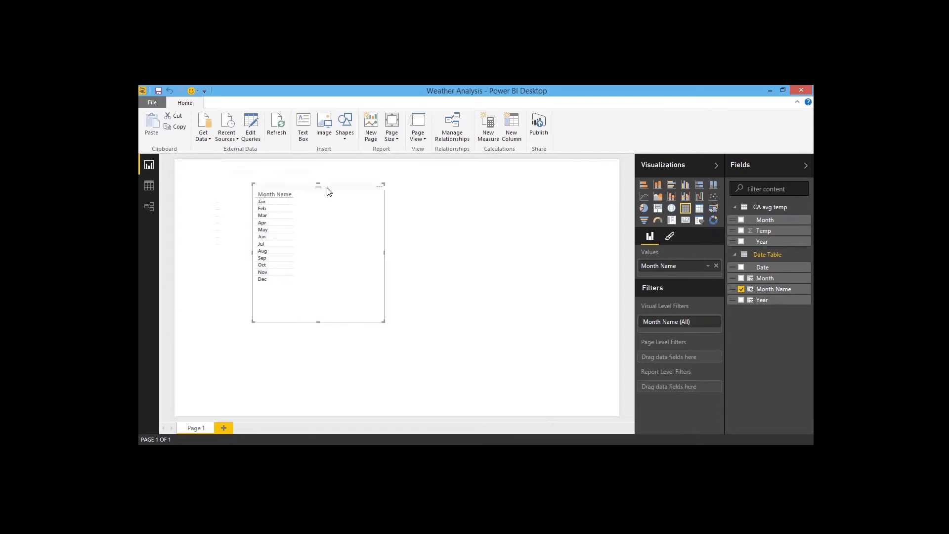
left_click(381, 187)
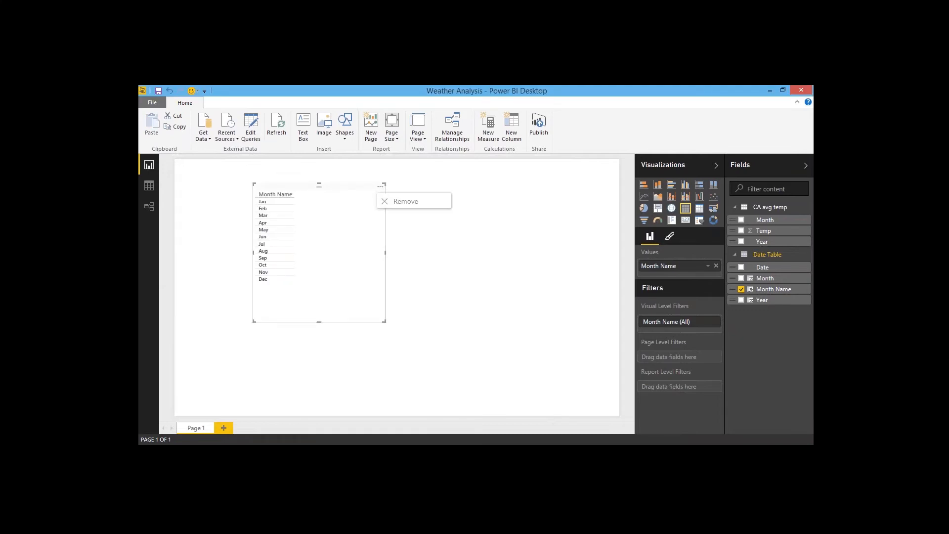
left_click(414, 206)
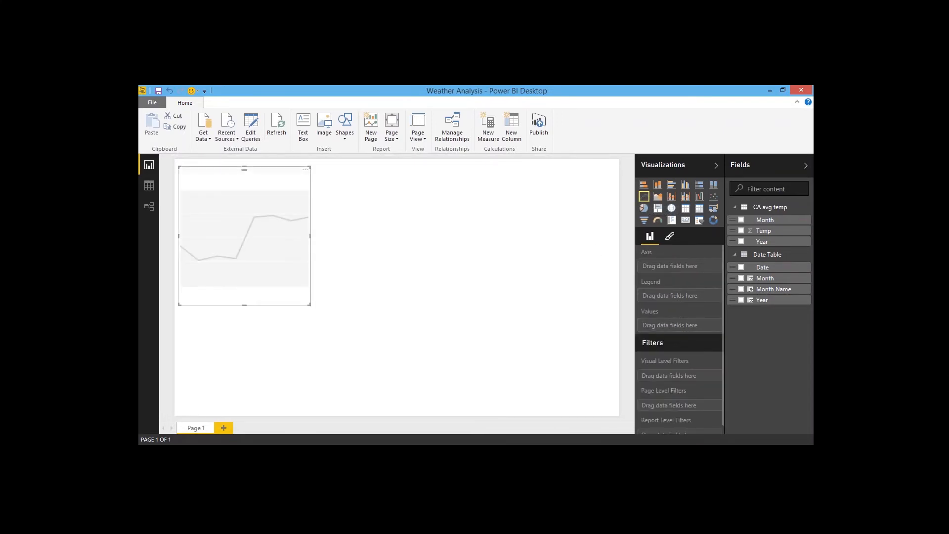
Step: Stretch the line chart across the page with Date Table Year on its axis and Temp as its value
left_click_drag(311, 237, 617, 245)
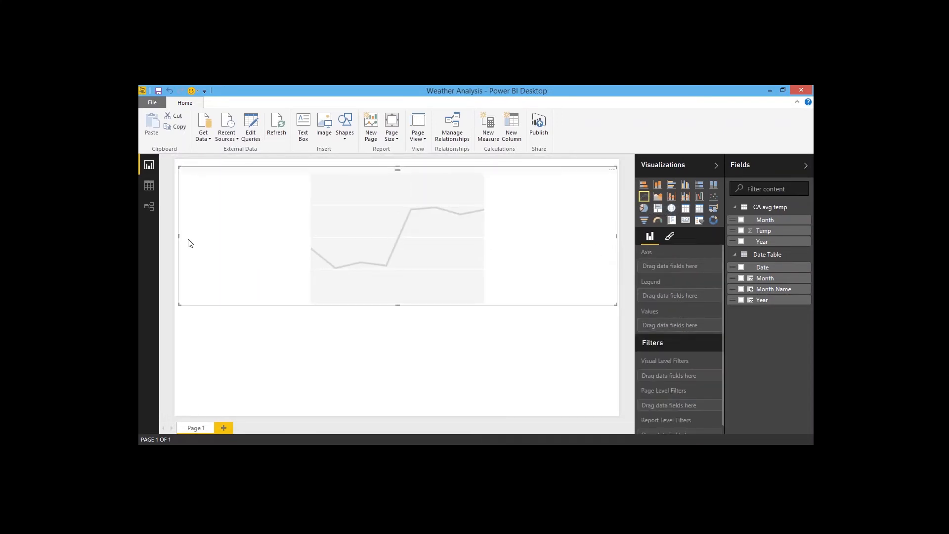
left_click_drag(179, 237, 246, 237)
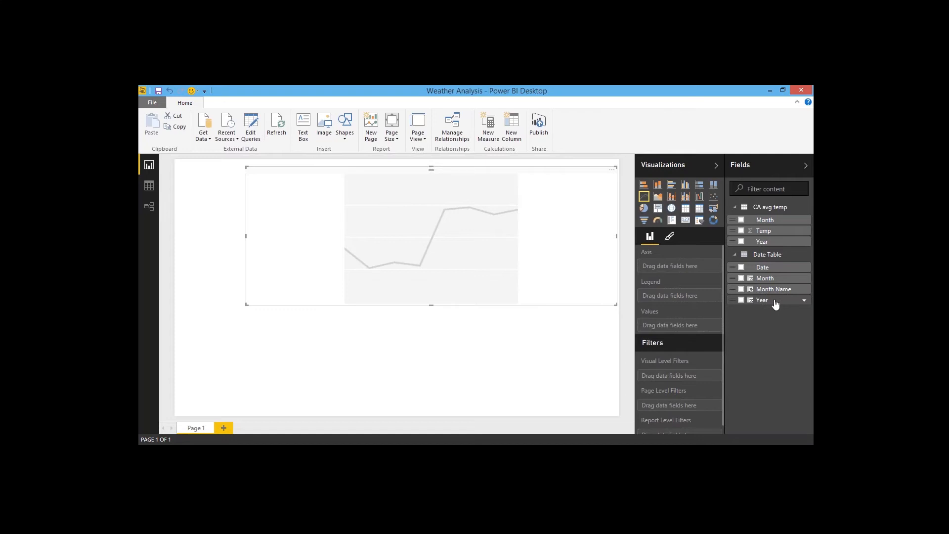
left_click_drag(775, 304, 678, 265)
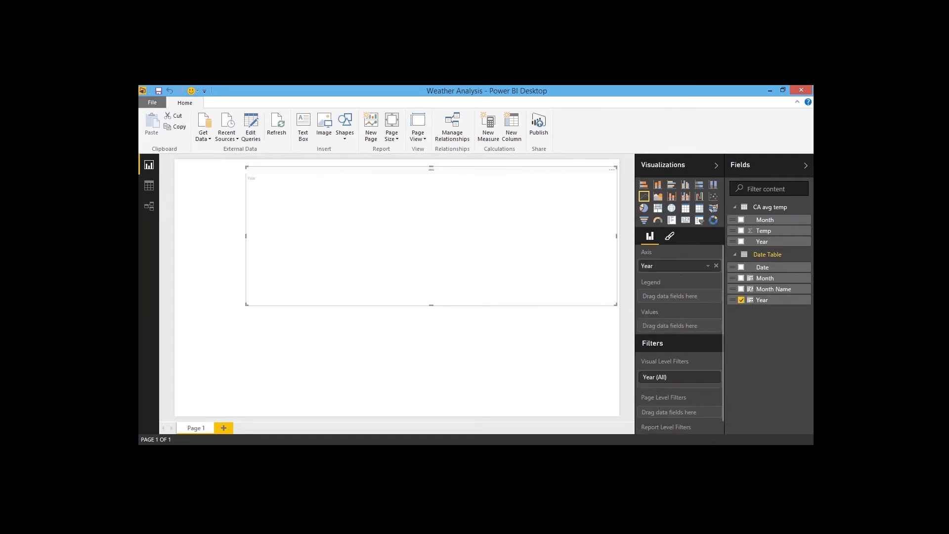
left_click_drag(431, 305, 433, 322)
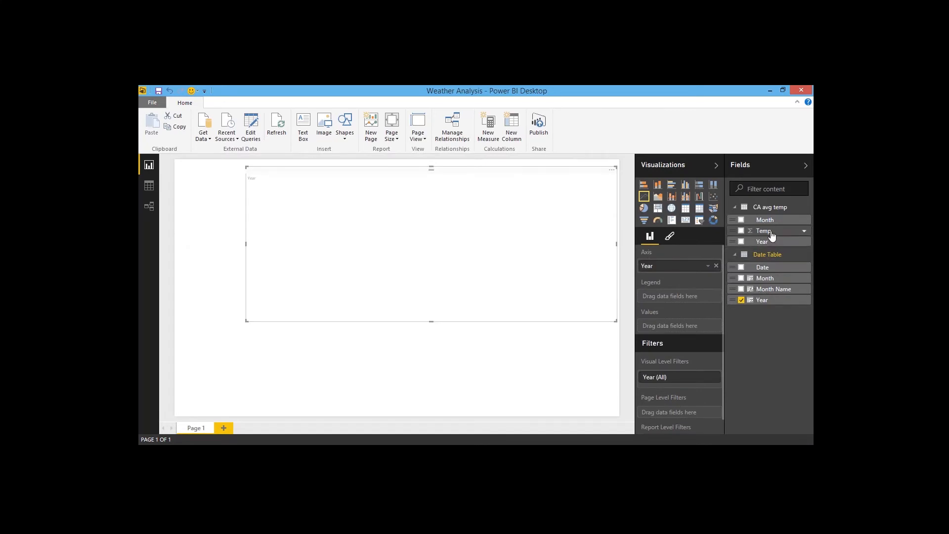
left_click_drag(767, 230, 687, 334)
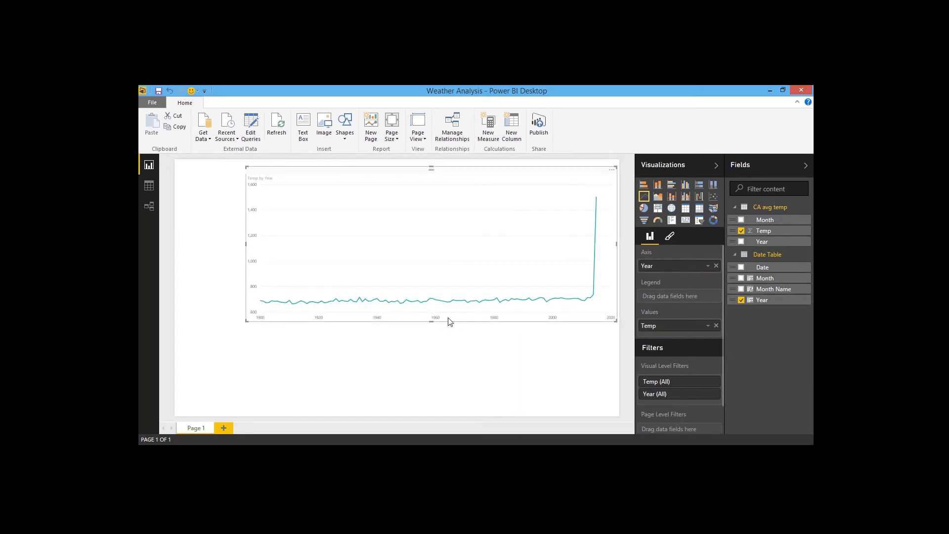
Step: In the CA precipitation table, create a measure Avg Precip = AVERAGE([Precipitation])
left_click(149, 186)
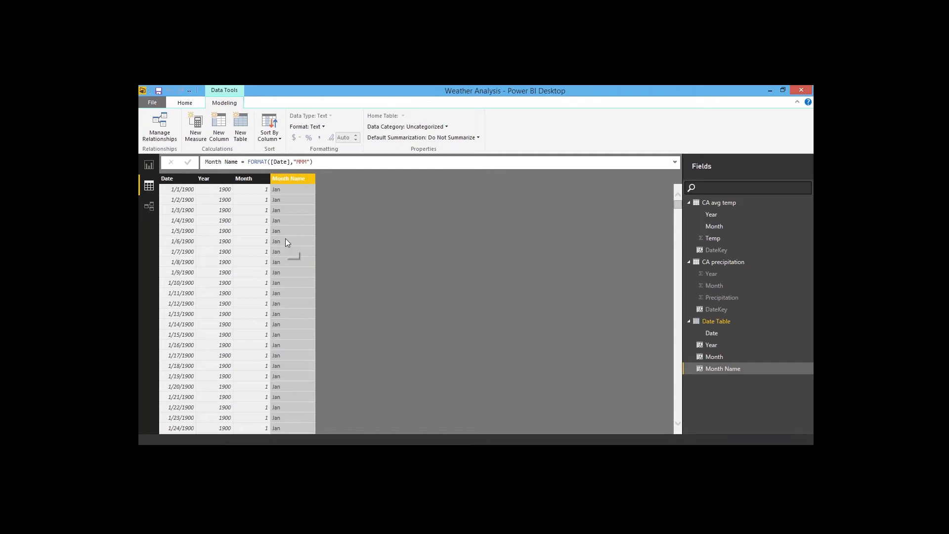
left_click(729, 262)
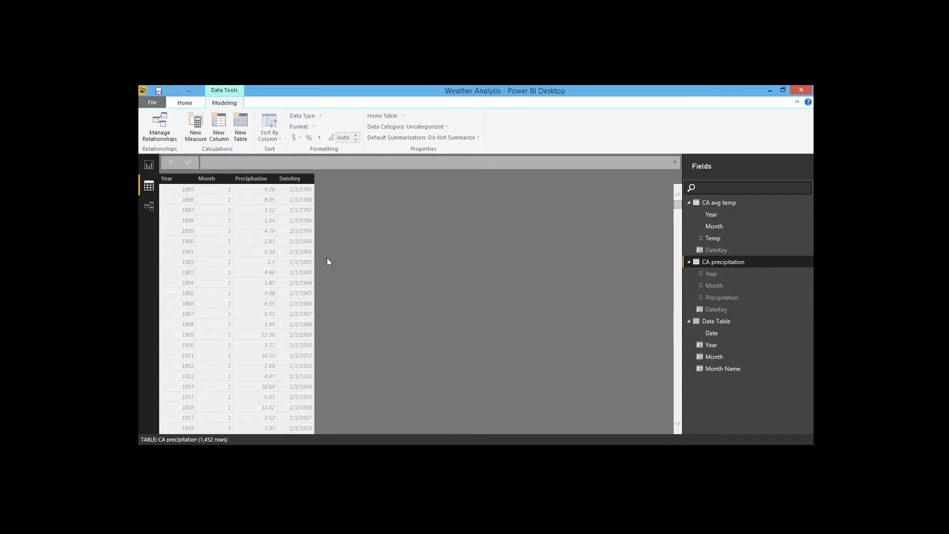
left_click(195, 137)
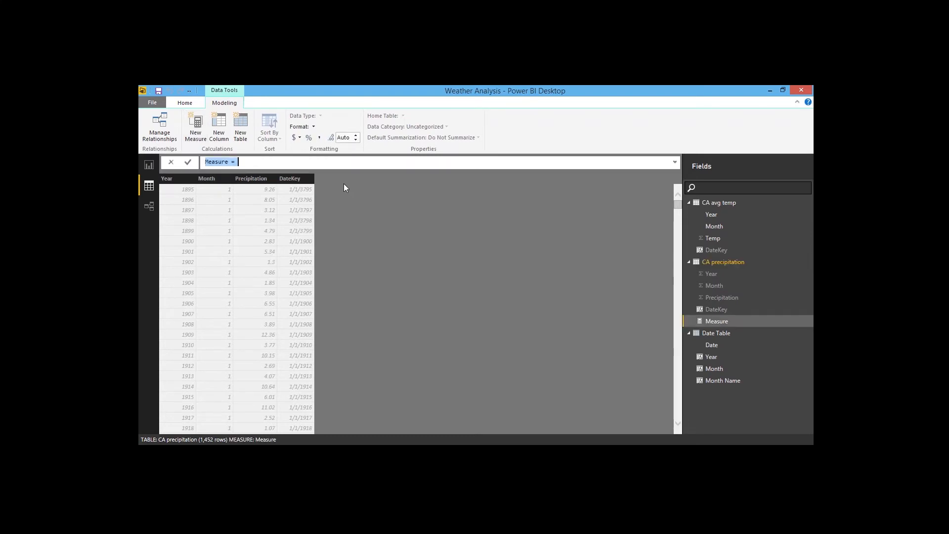
type("Avg Precip=Aver")
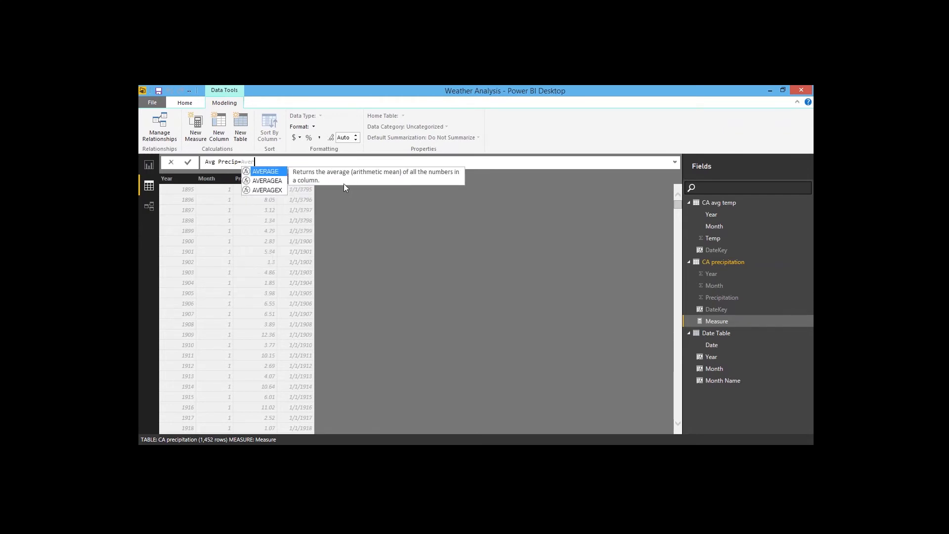
key("Tab")
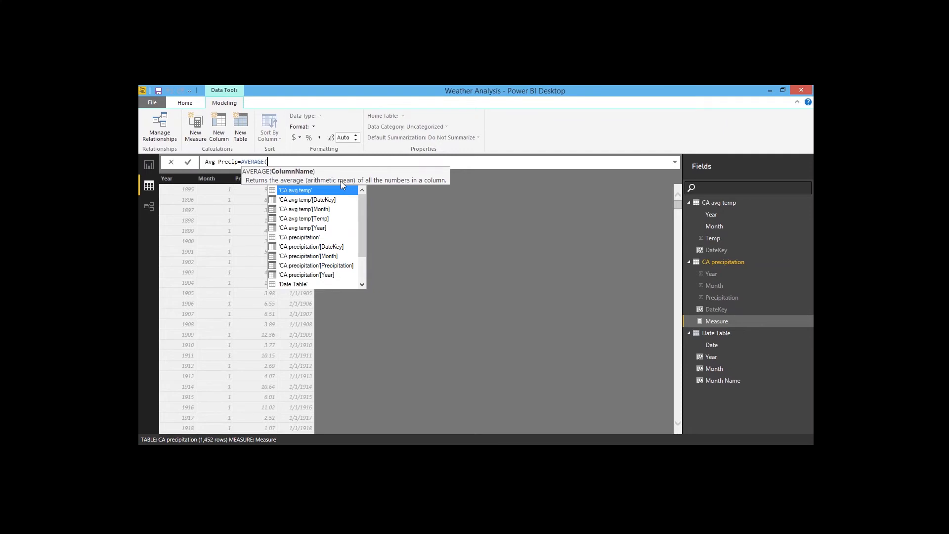
type("p")
key("BackSpace")
type("[Precipitation]")
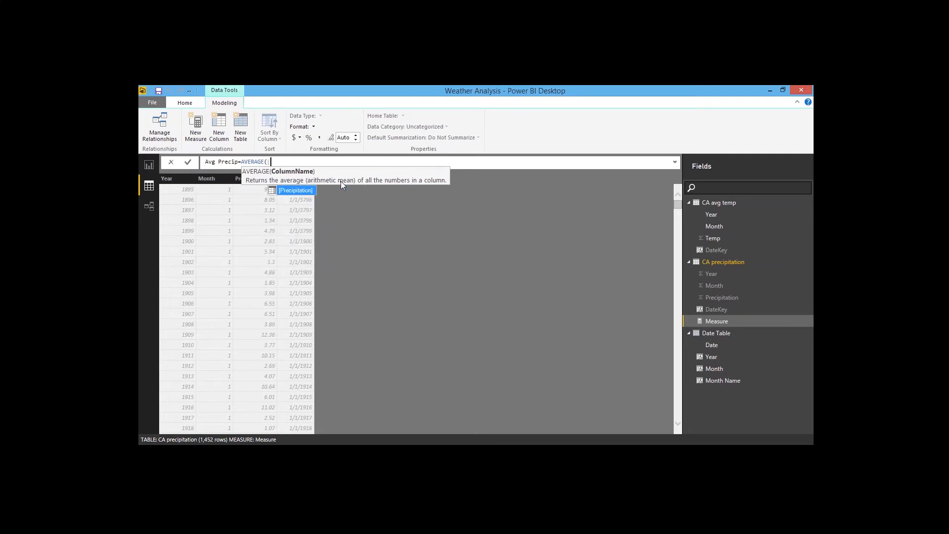
key("Tab")
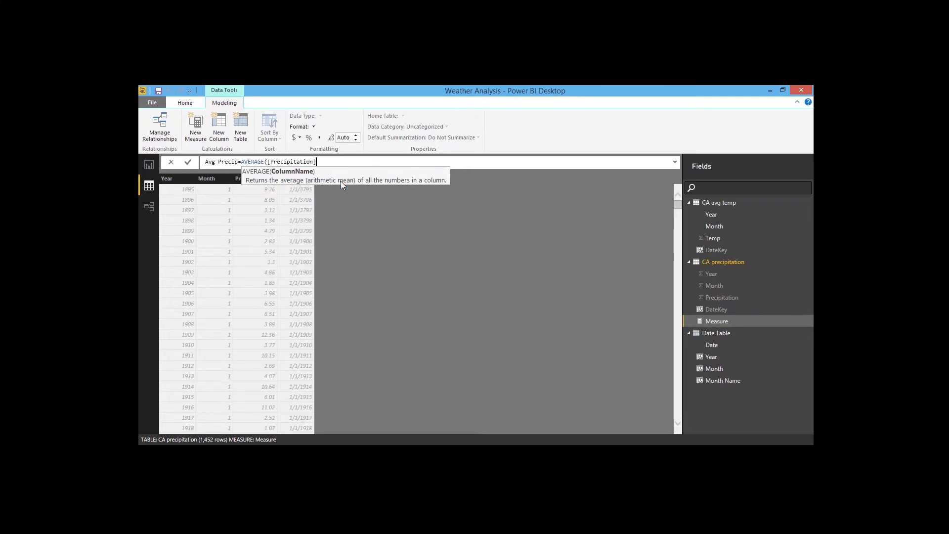
type(")")
key("Return")
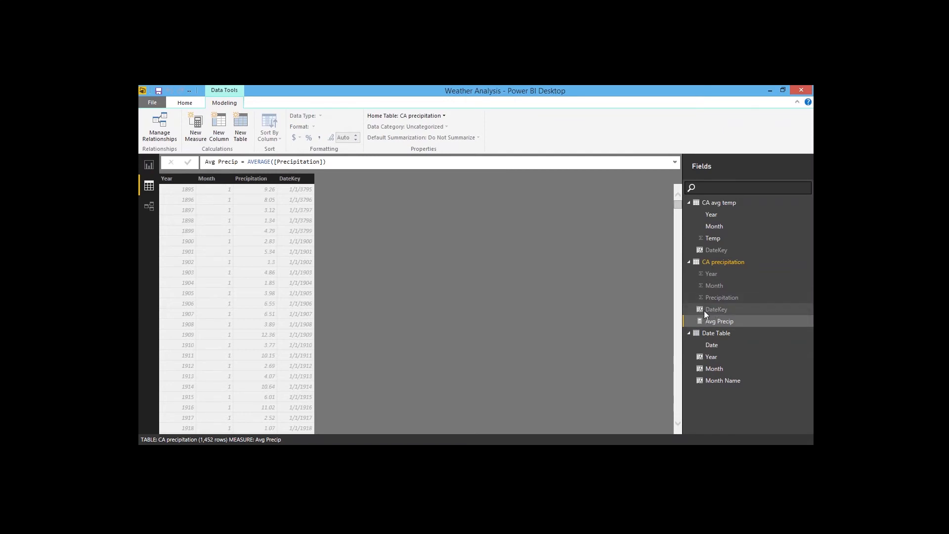
Step: Create another CA precipitation measure Max Precip = MAX([Precipitation])
left_click(722, 323)
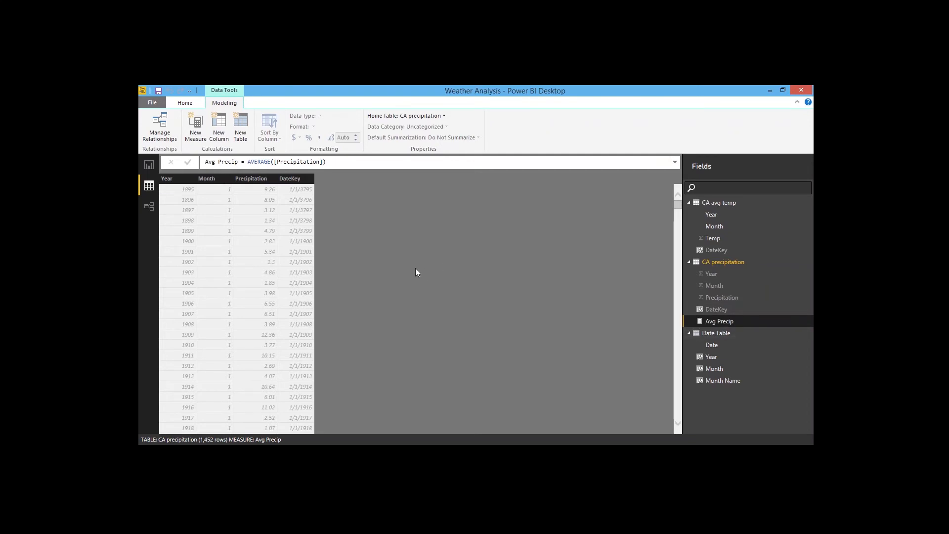
left_click(196, 127)
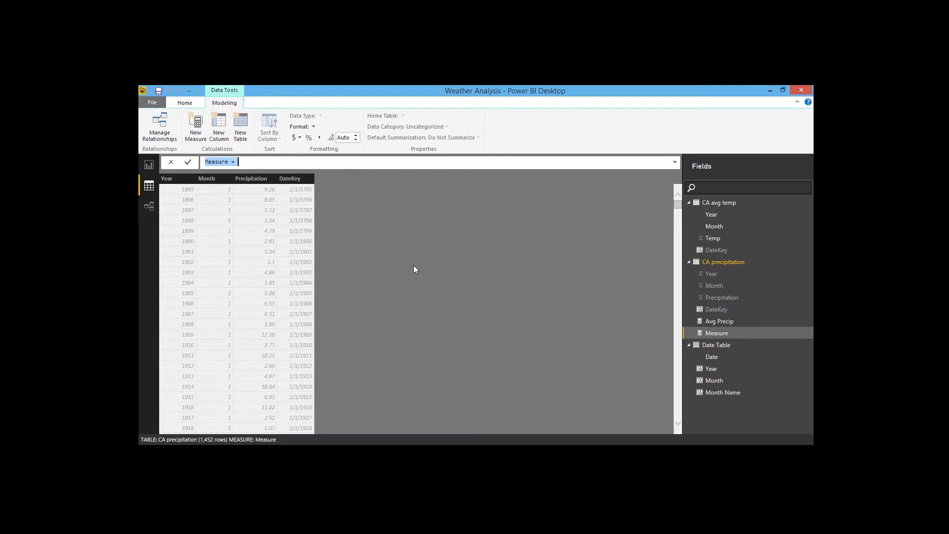
type("Max Precip")
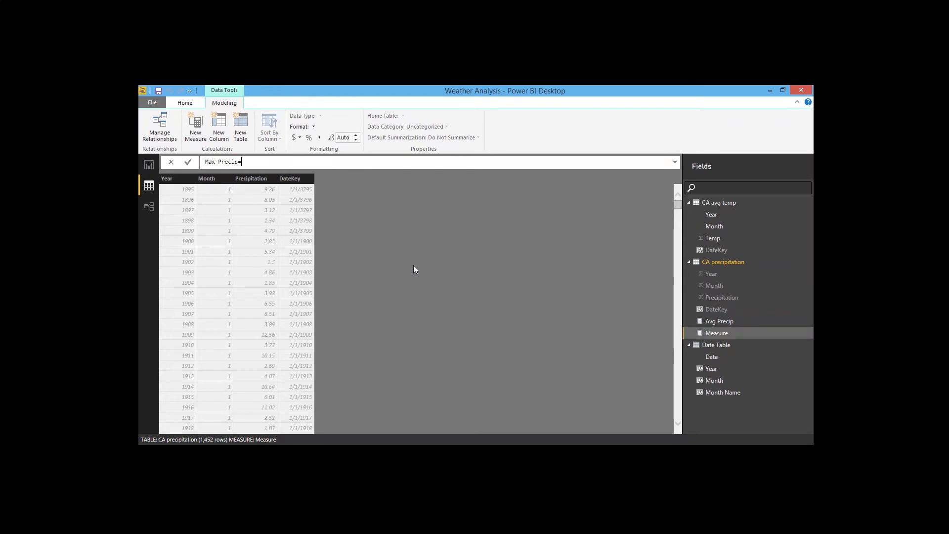
type("=Max")
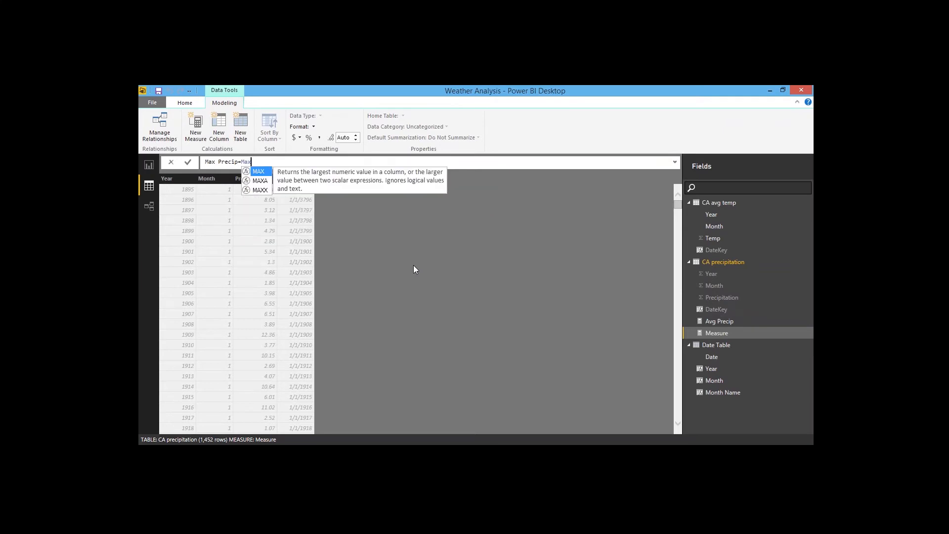
key("Tab")
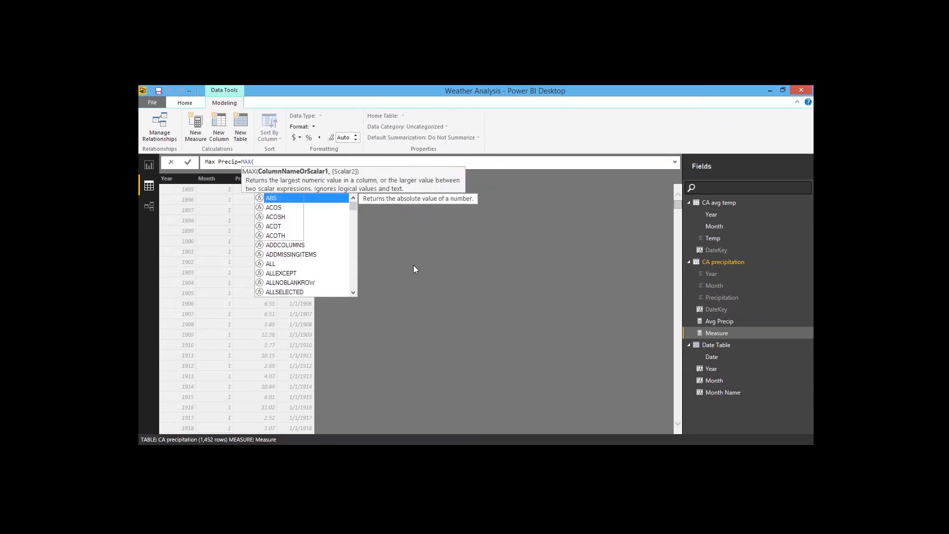
type("[Preci")
key("Tab")
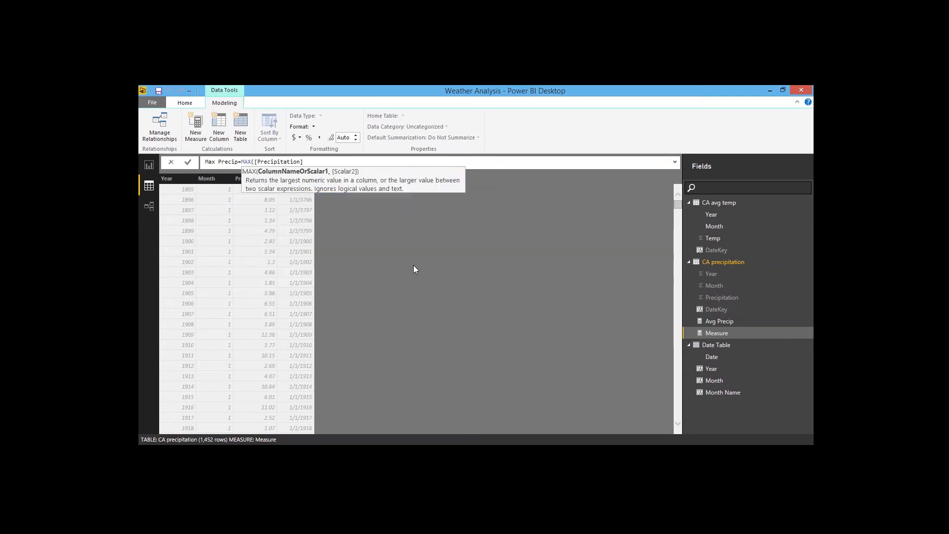
type(")")
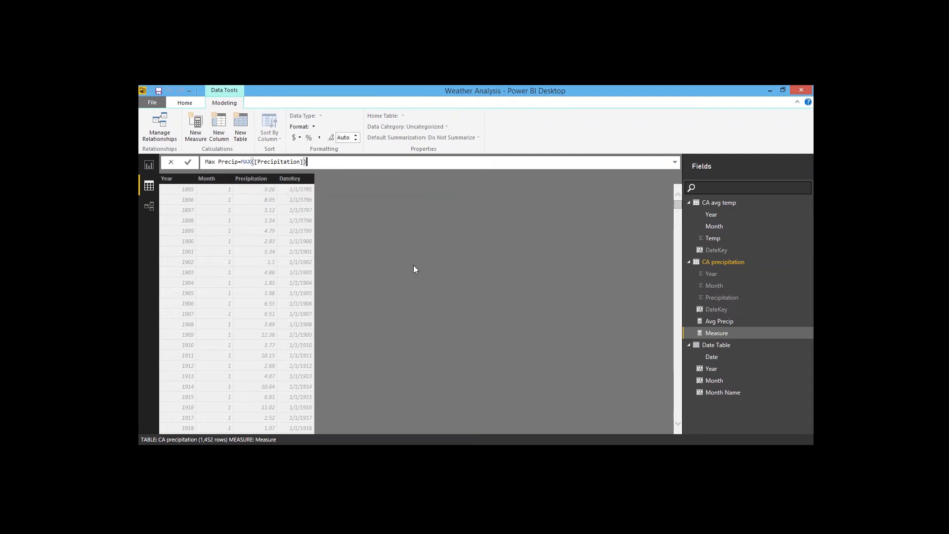
key("Return")
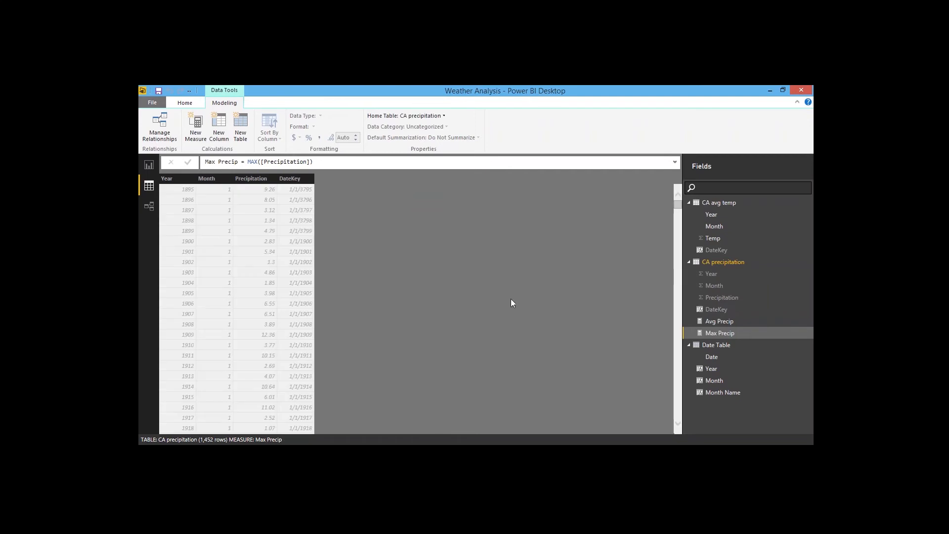
Step: Create a CA precipitation measure Min Precip = MIN([Precipitation])
left_click(196, 127)
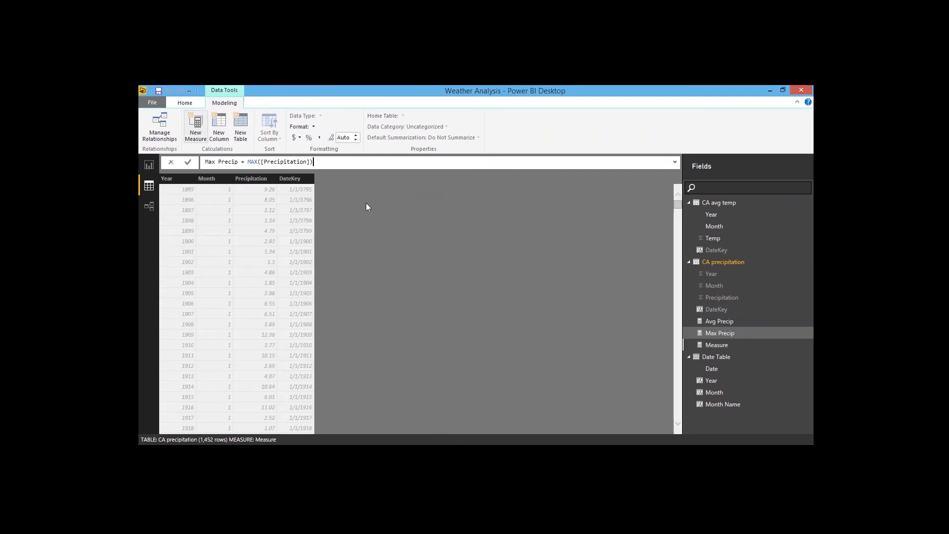
type("Min")
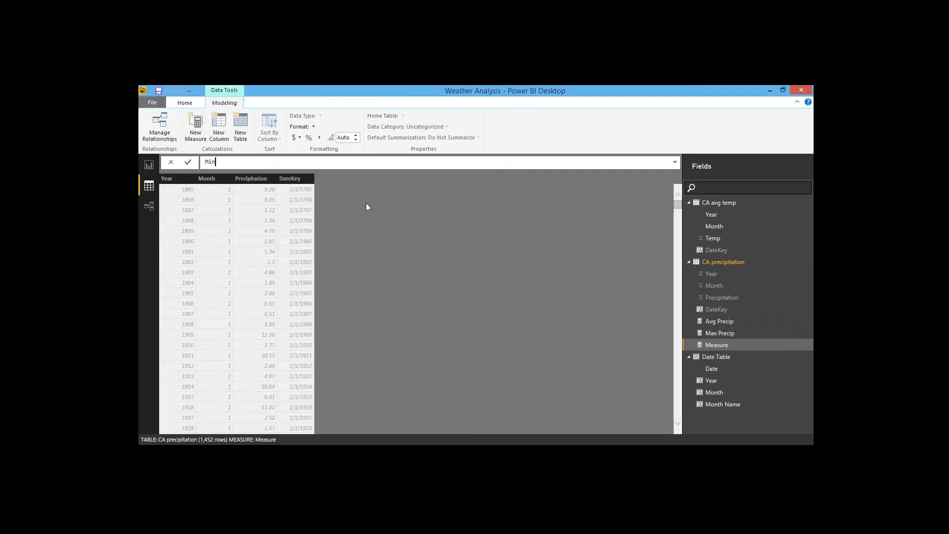
type(" Precip=MIN(")
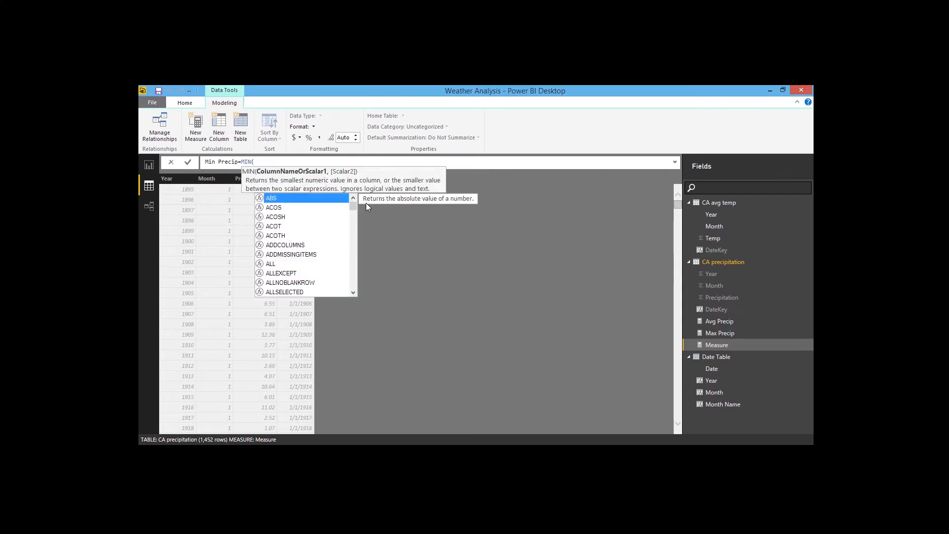
type("[Precipitation])")
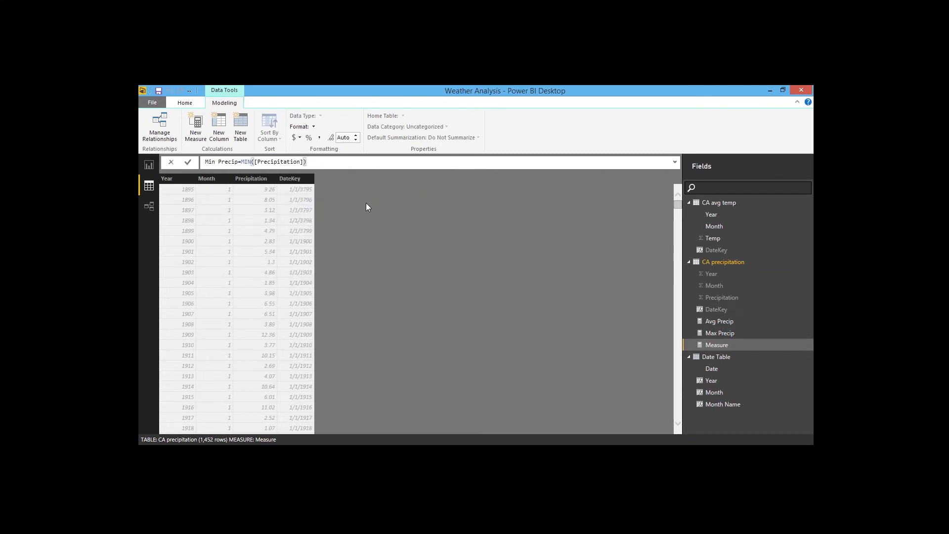
key("Return")
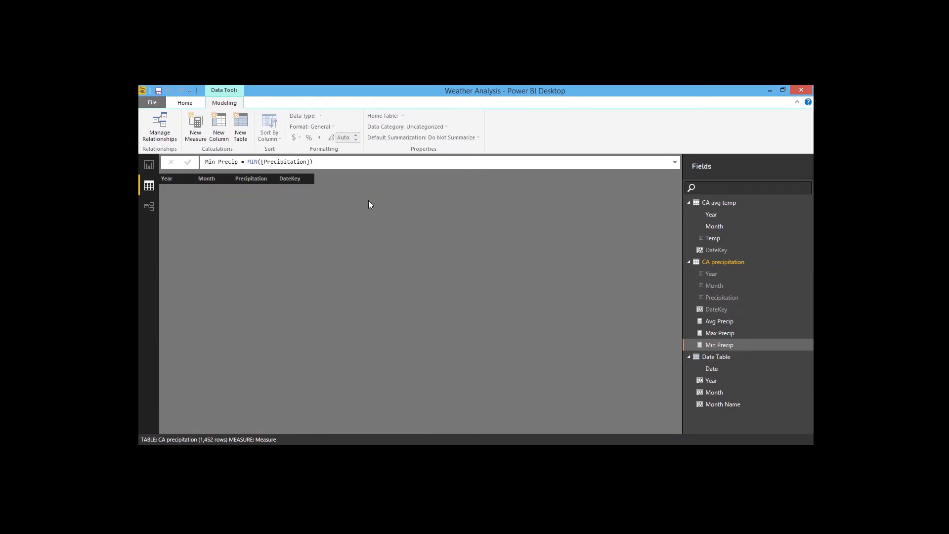
Step: Review the formulas of the Avg Precip, Max Precip and Min Precip measures
left_click(723, 321)
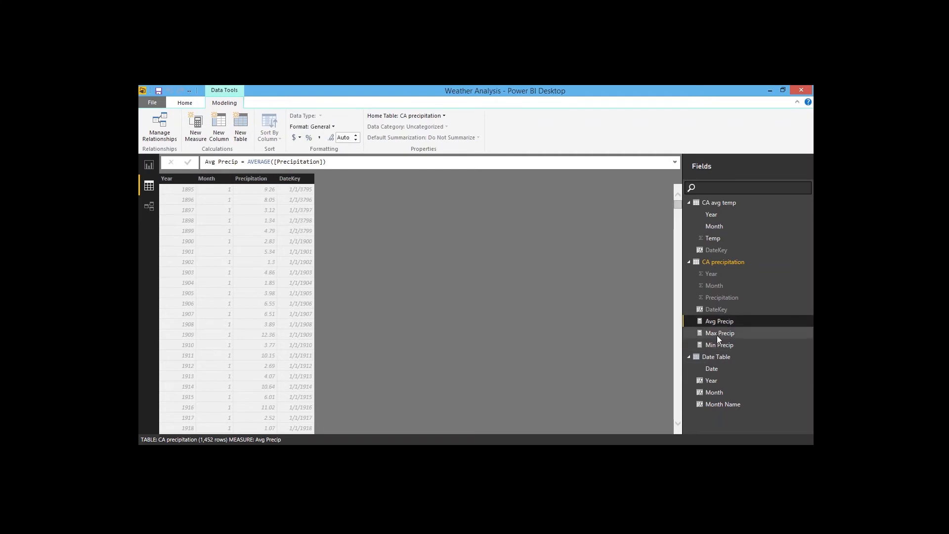
left_click(717, 335)
left_click(716, 346)
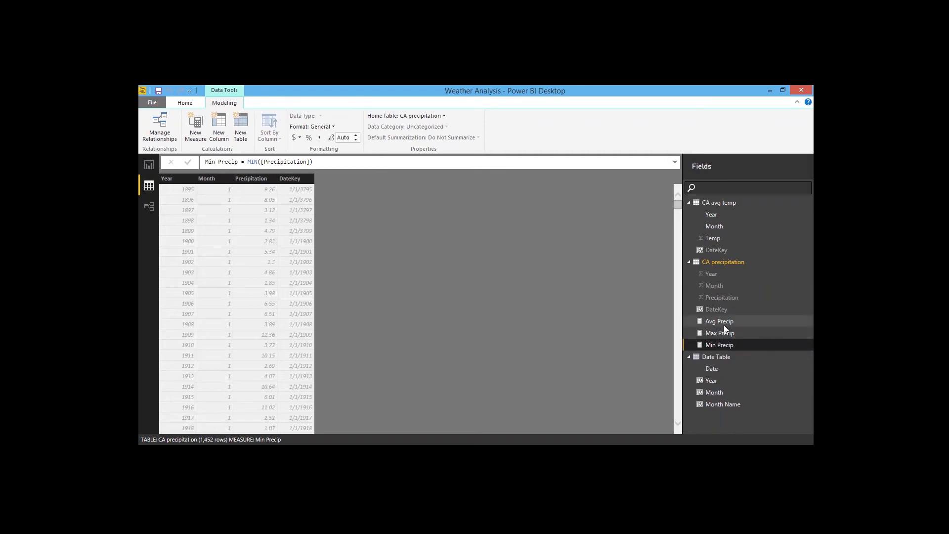
Step: In the report, replace the line chart's Temp value with the Avg Precip measure
left_click(148, 164)
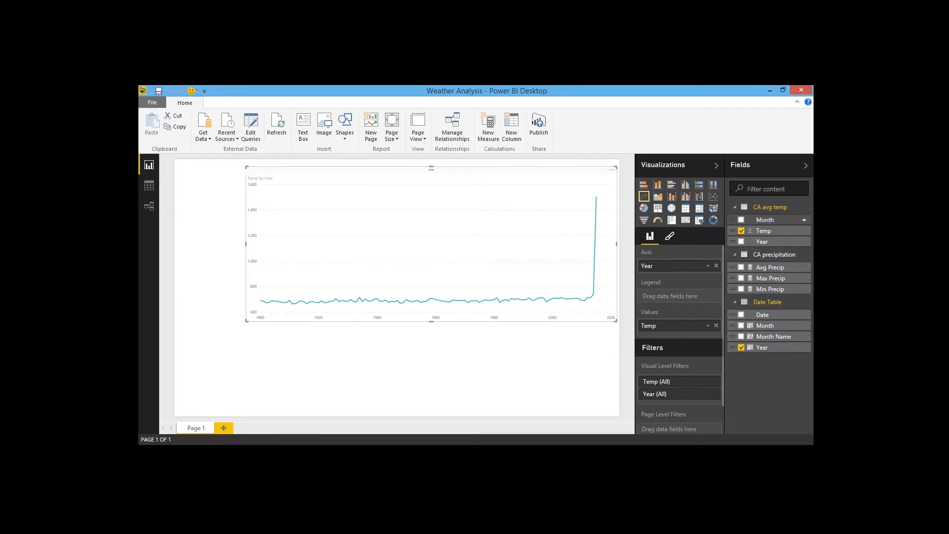
left_click(735, 207)
left_click_drag(774, 232, 686, 330)
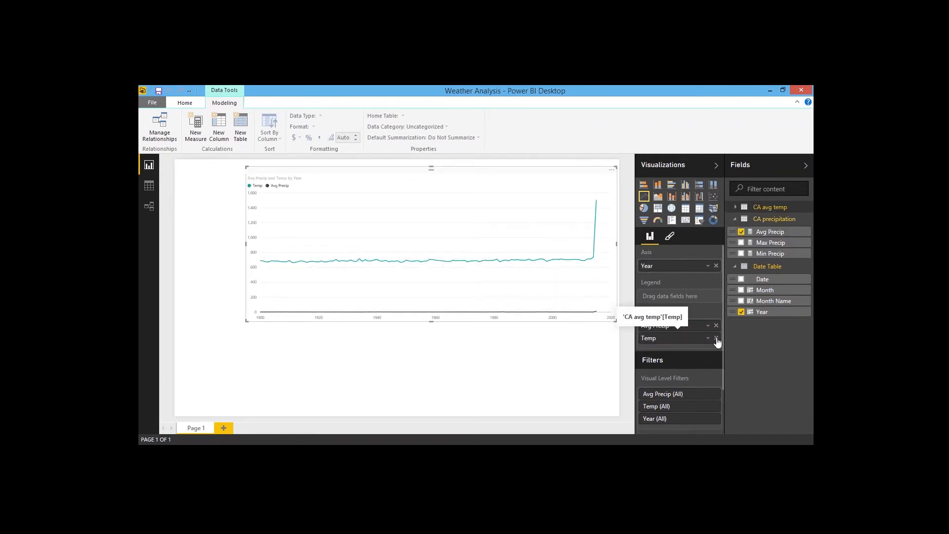
left_click(716, 338)
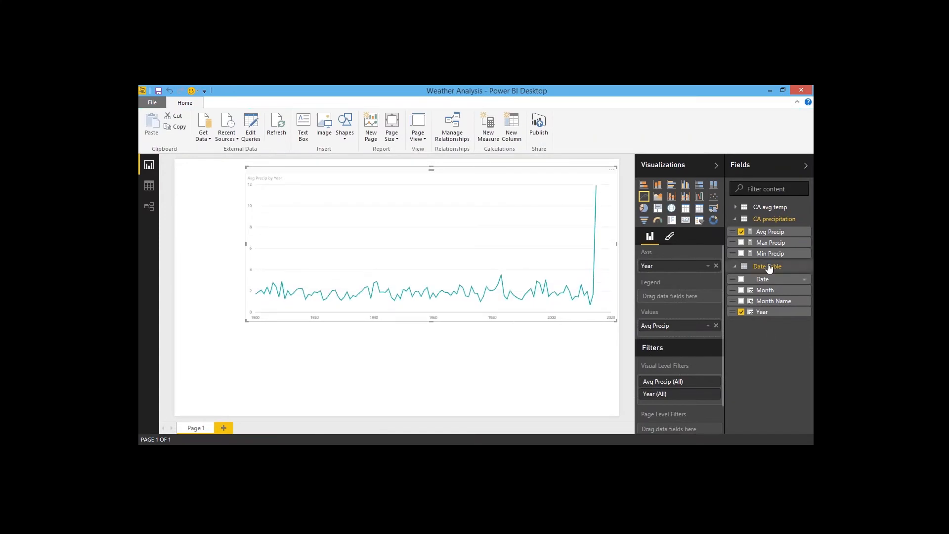
Step: Add Max Precip and Min Precip as further values of the line chart
left_click(741, 243)
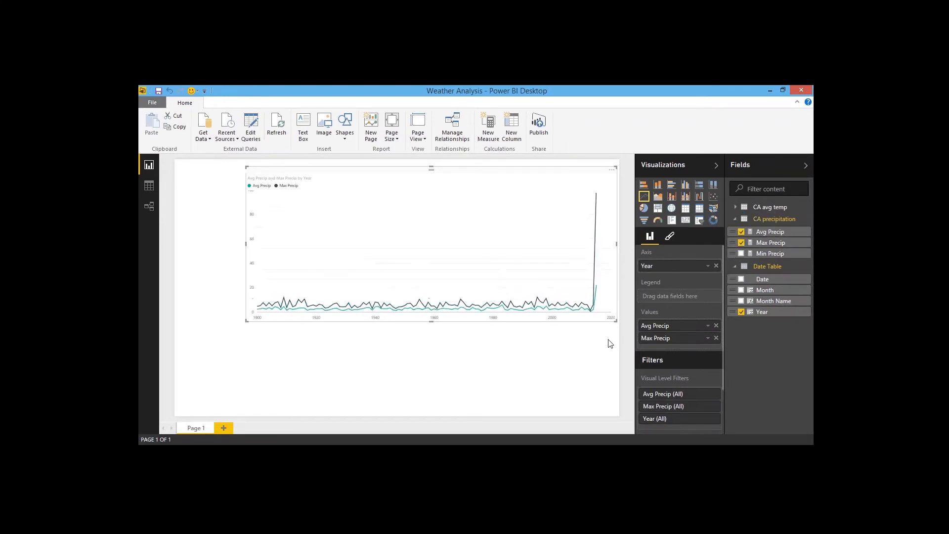
left_click(741, 254)
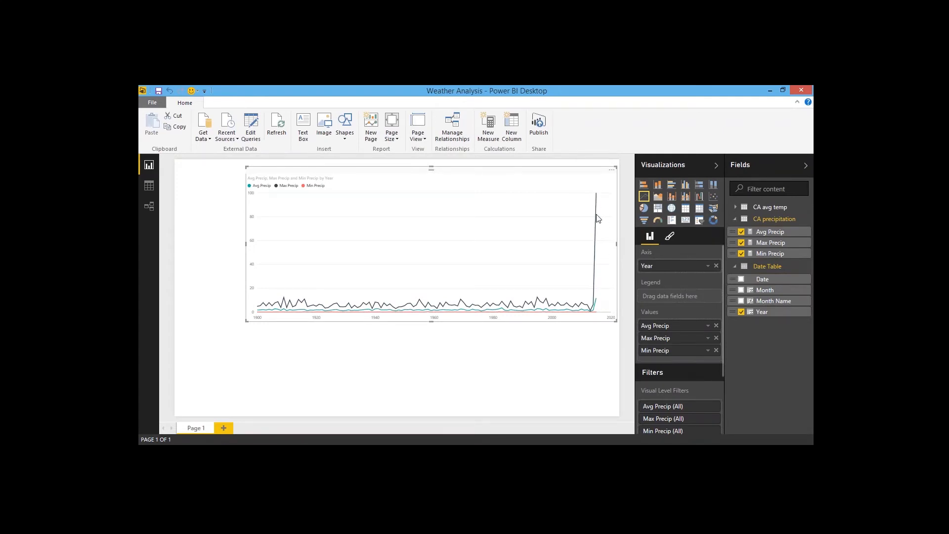
mouse_move(599, 250)
Step: In the query editor, filter the CA precipitation query's Precipitation column to exclude the 99.99 value
left_click(149, 186)
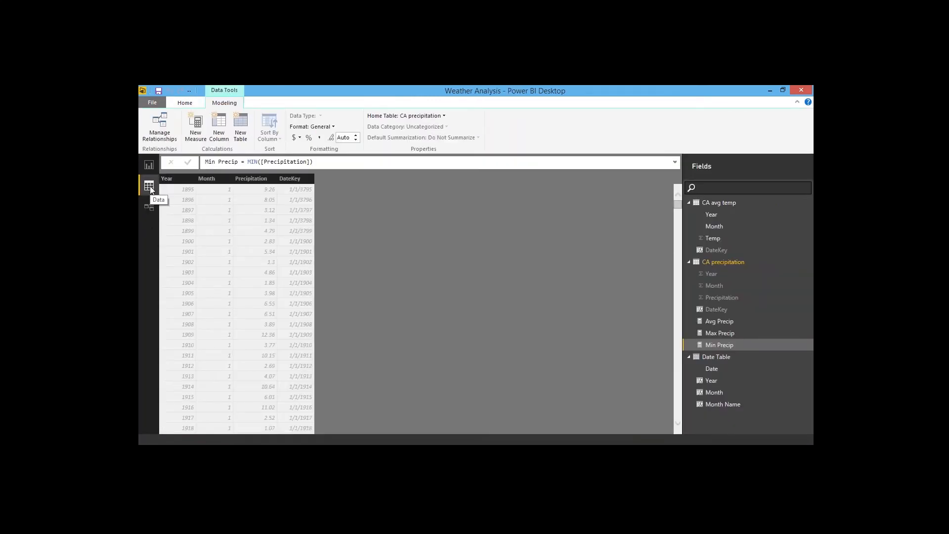
left_click(184, 104)
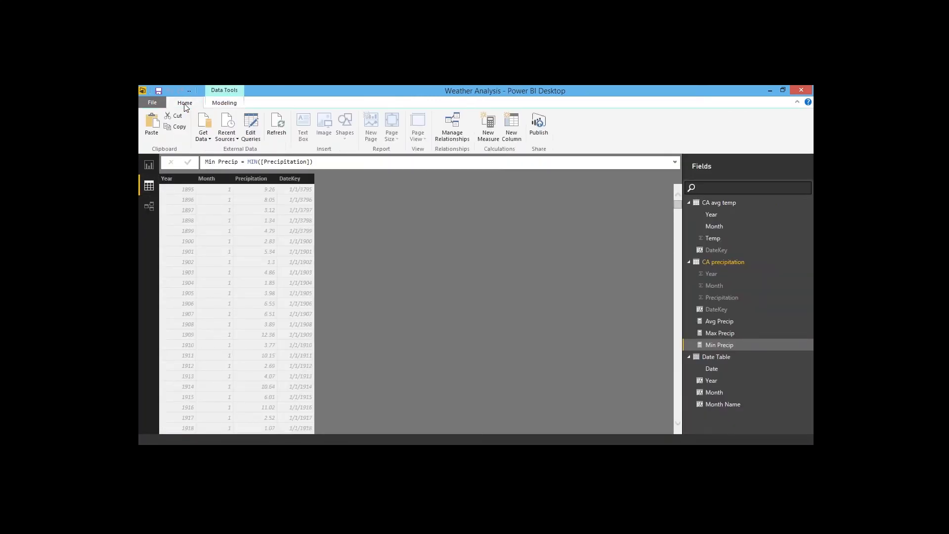
left_click(248, 129)
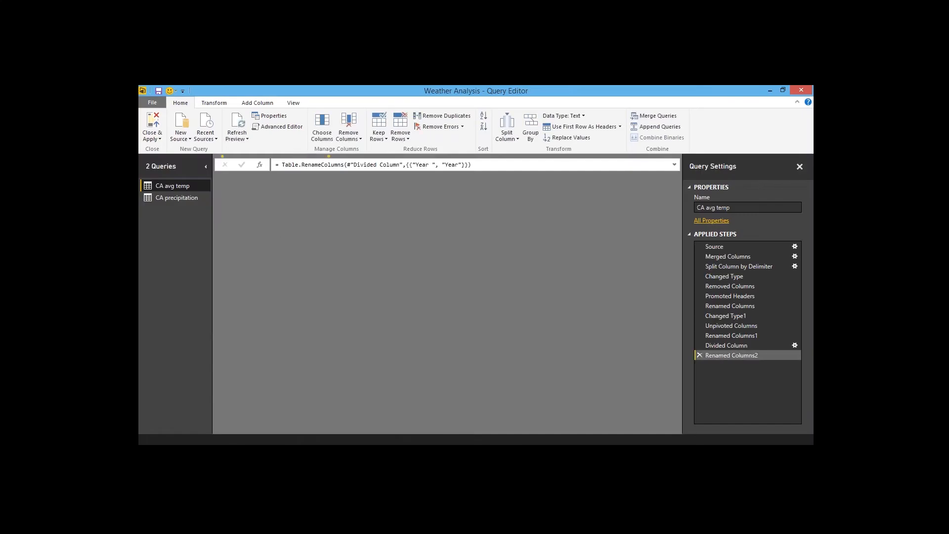
left_click(184, 198)
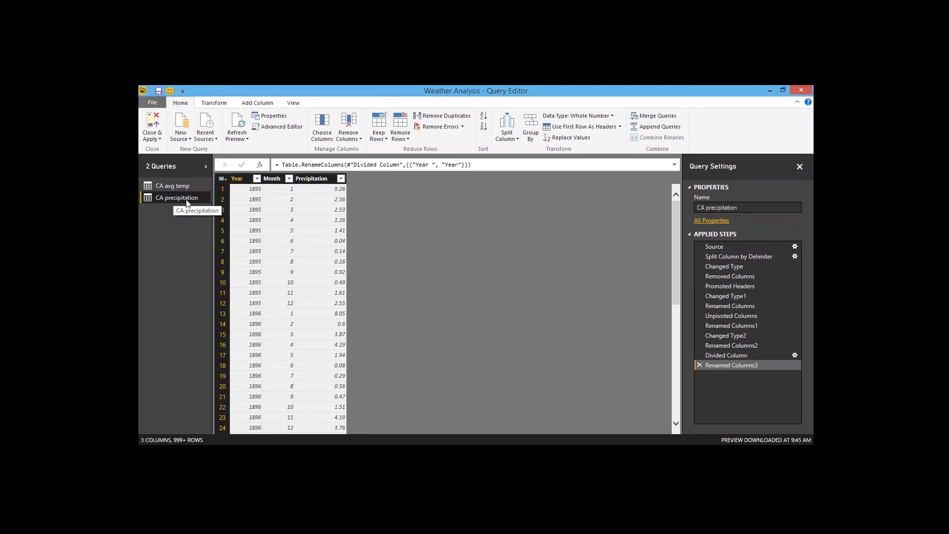
left_click(341, 179)
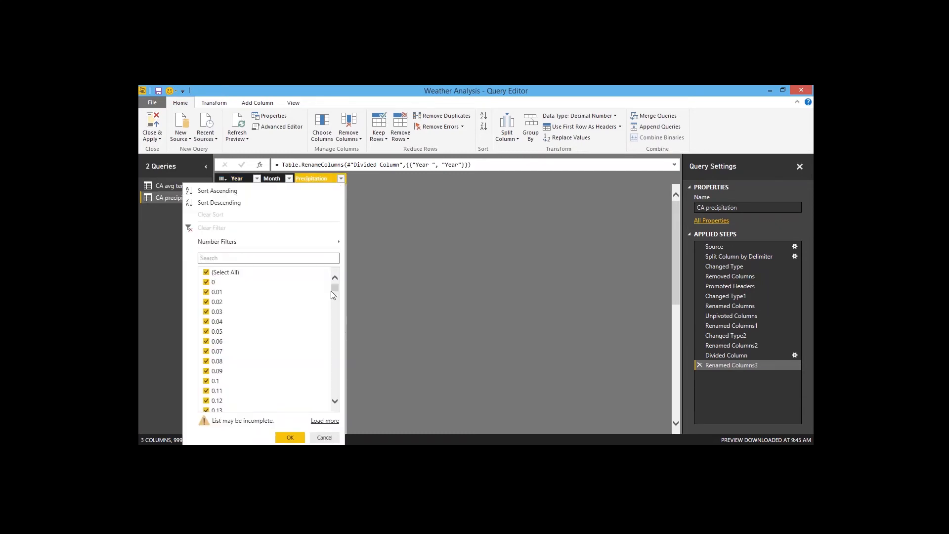
left_click_drag(338, 289, 338, 403)
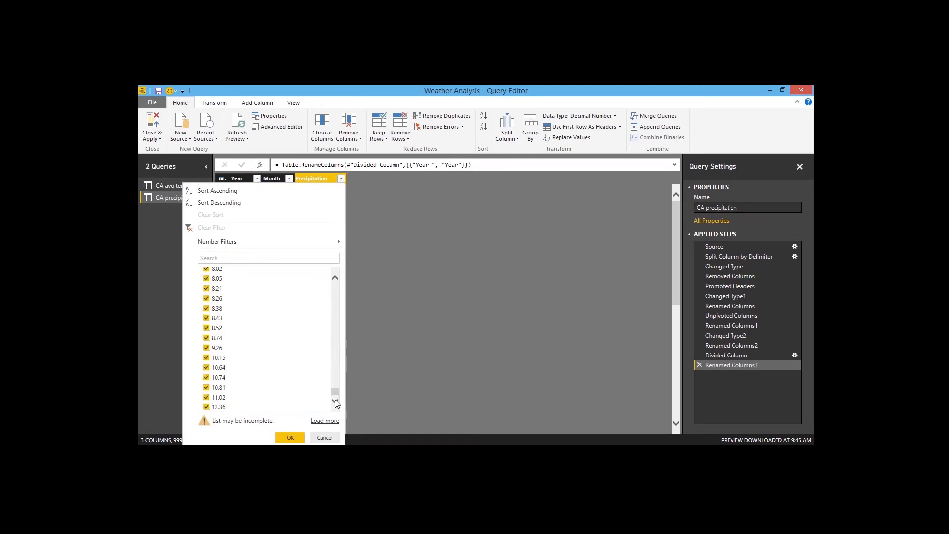
left_click(331, 421)
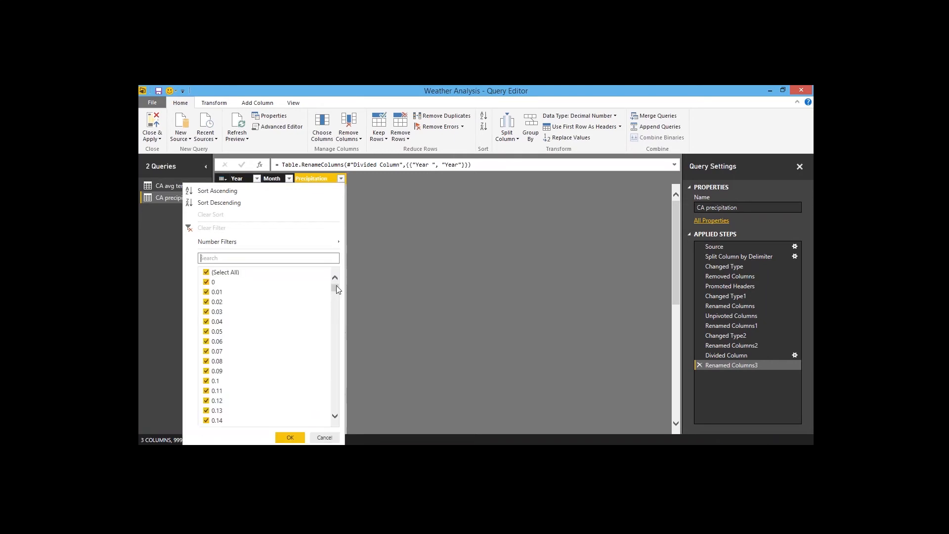
left_click_drag(336, 286, 339, 419)
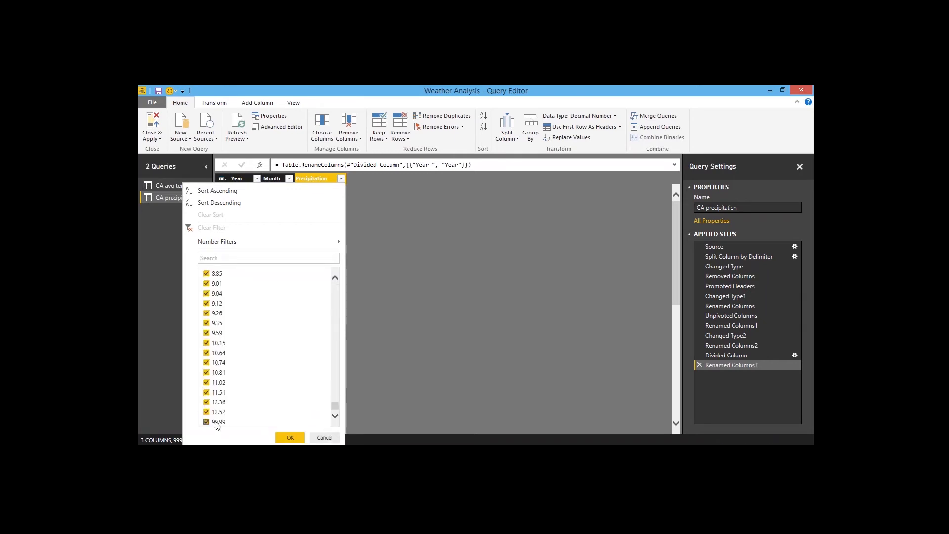
left_click(206, 423)
left_click(290, 438)
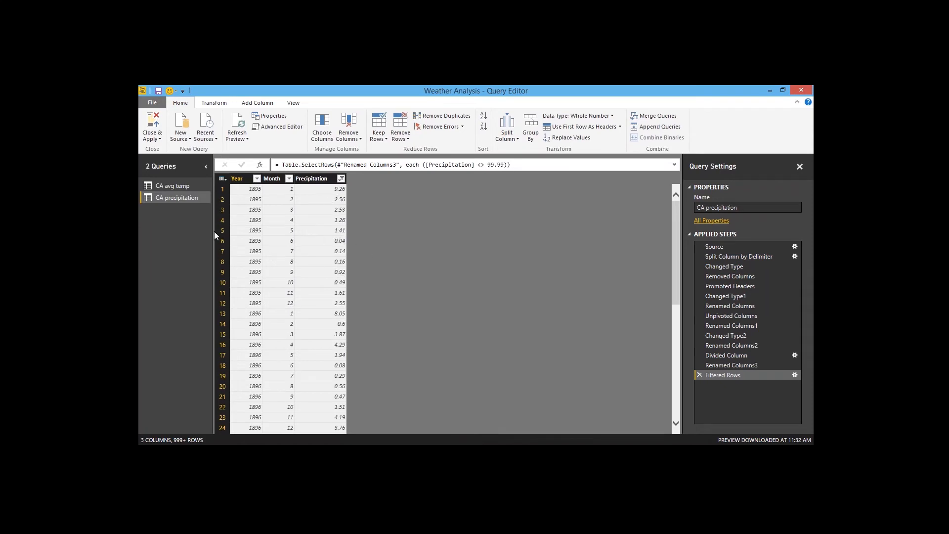
Step: Apply the query changes and return to the report page's precipitation chart
left_click(152, 121)
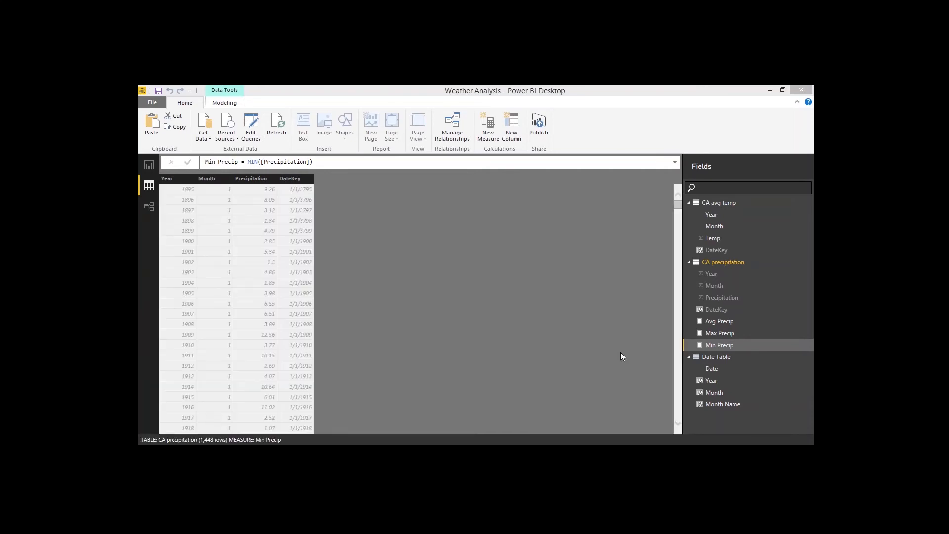
left_click(149, 165)
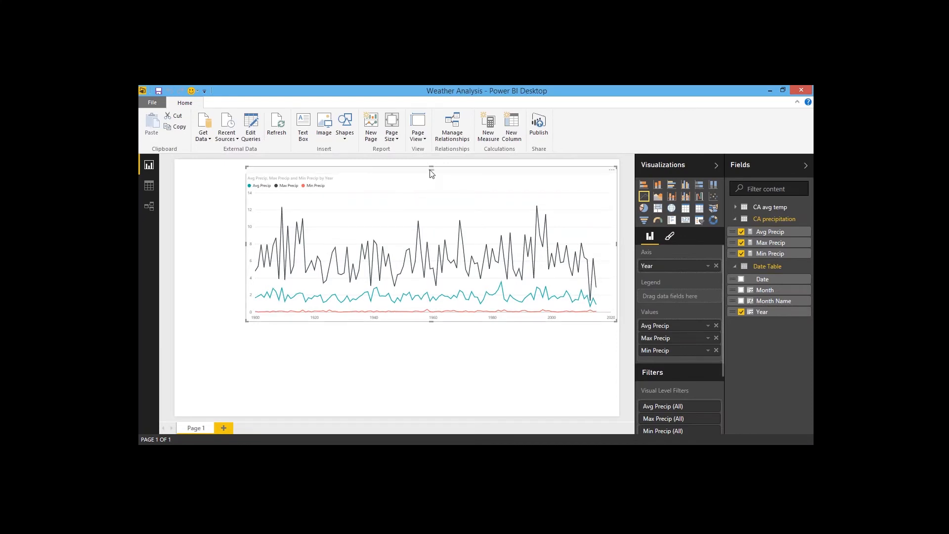
Step: Set the line chart's data colours so Max Precip is red and Min Precip is black
left_click(671, 238)
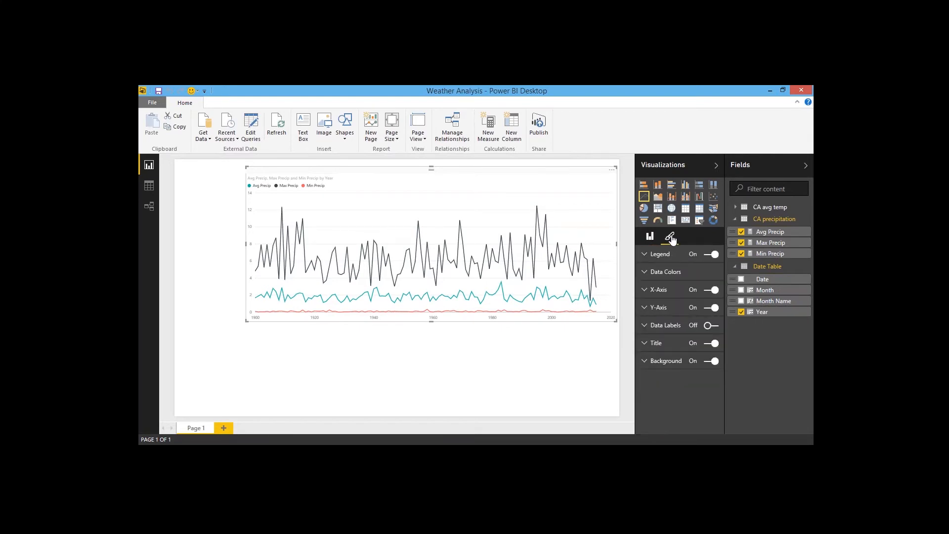
left_click(648, 273)
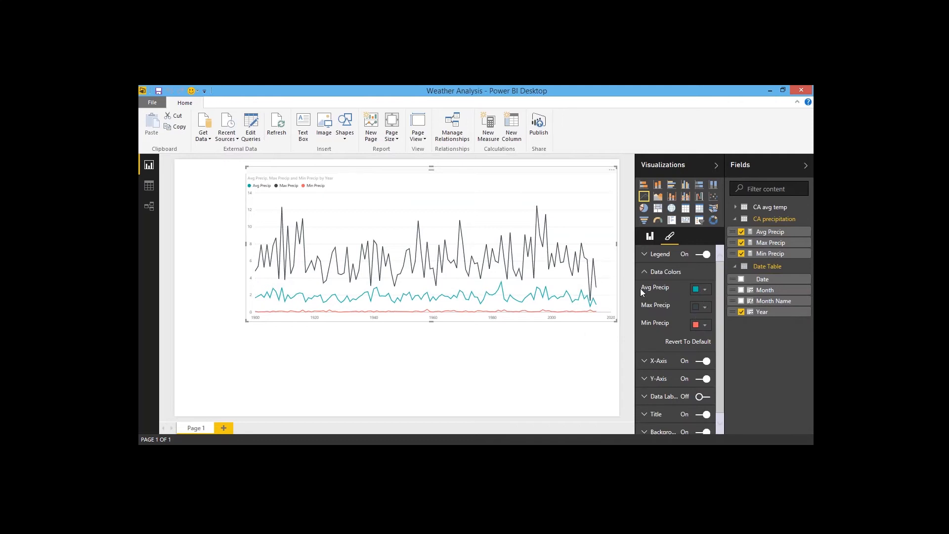
left_click(704, 307)
left_click(665, 334)
left_click(699, 330)
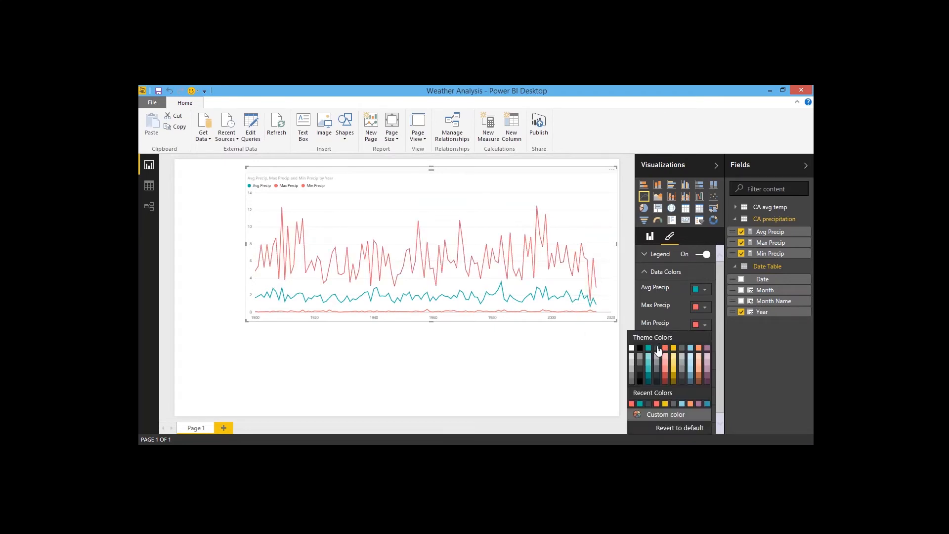
left_click(660, 351)
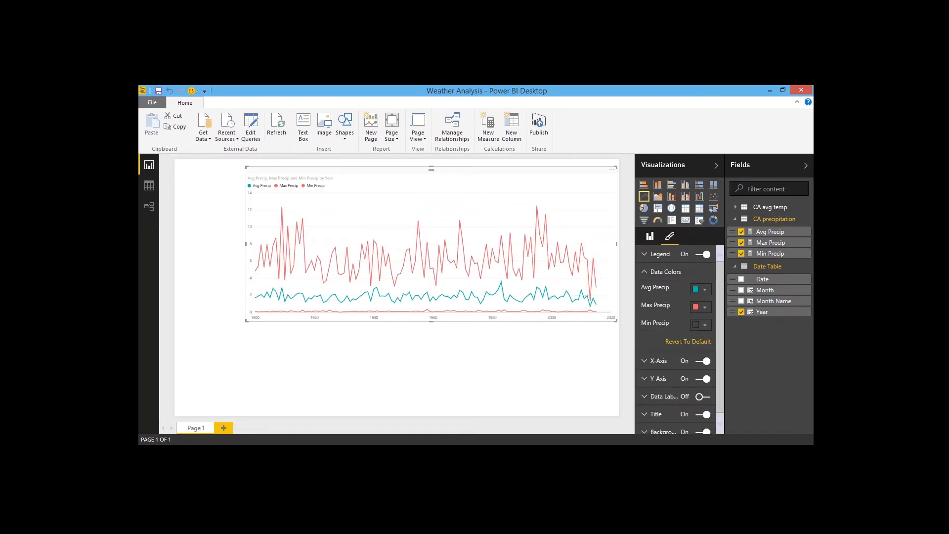
left_click(523, 352)
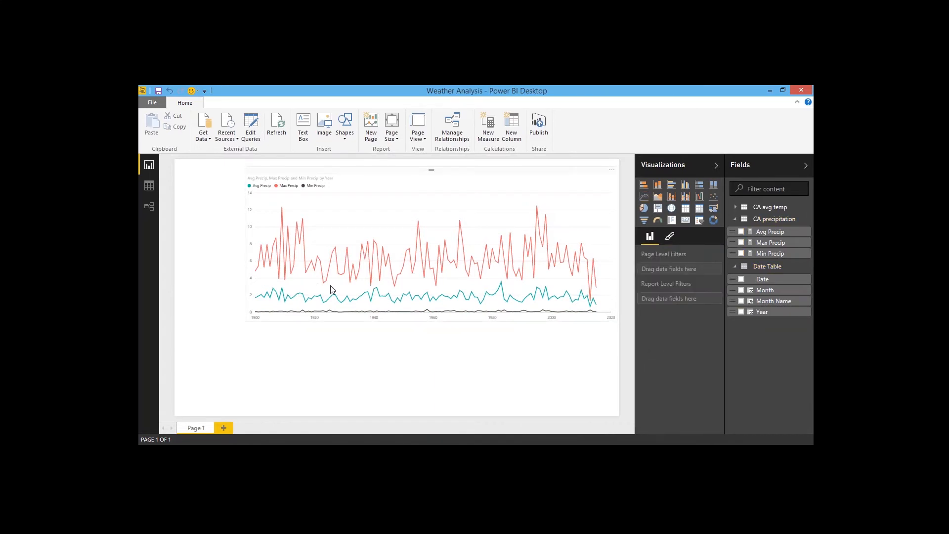
Step: Turn on data labels for the precipitation line chart
left_click(670, 237)
left_click(520, 178)
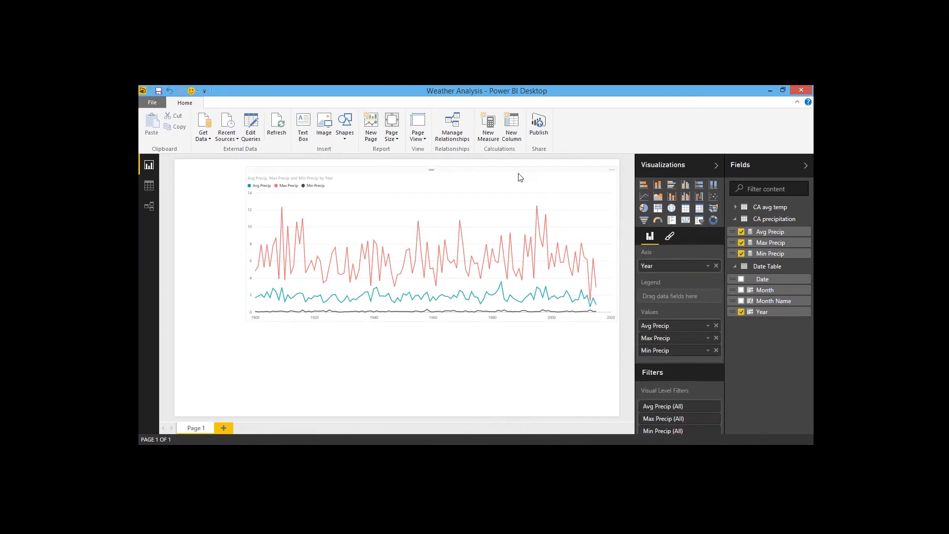
left_click(670, 238)
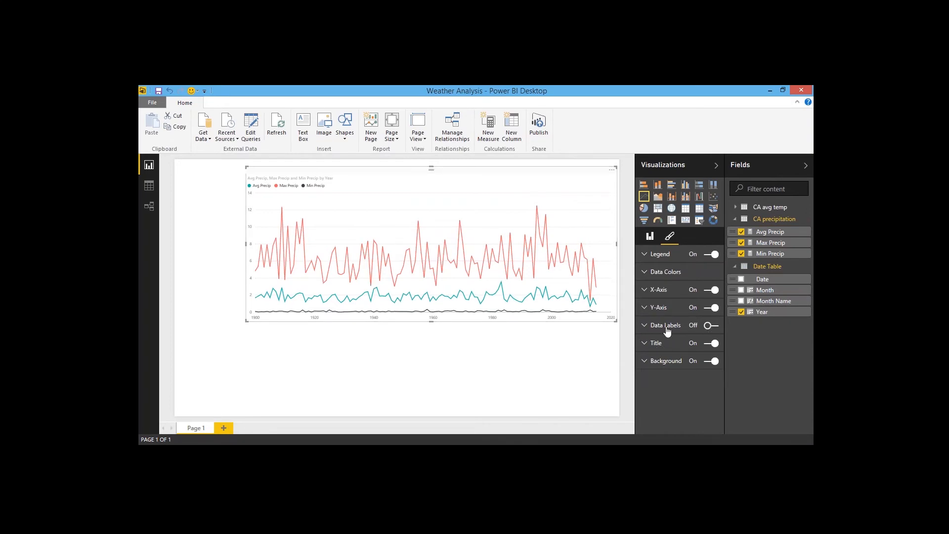
left_click(652, 327)
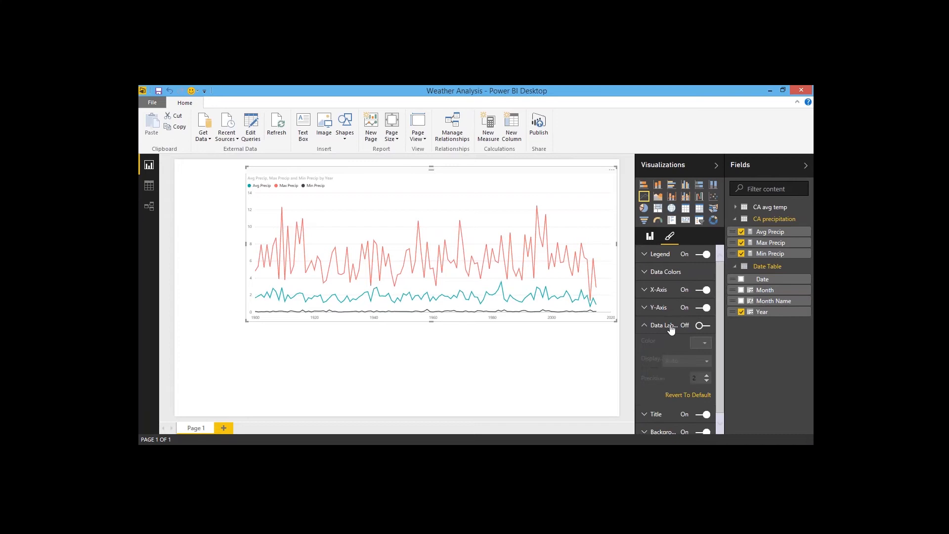
left_click(706, 326)
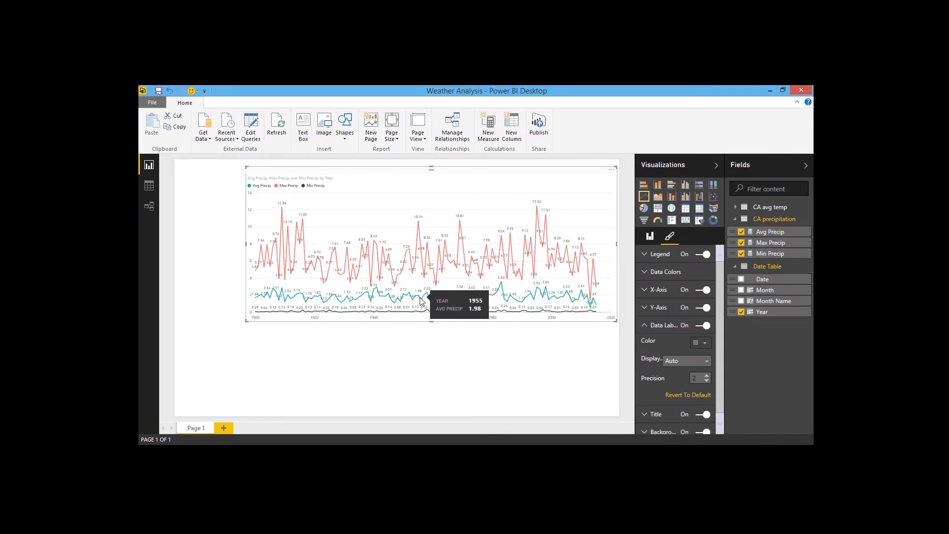
mouse_move(416, 316)
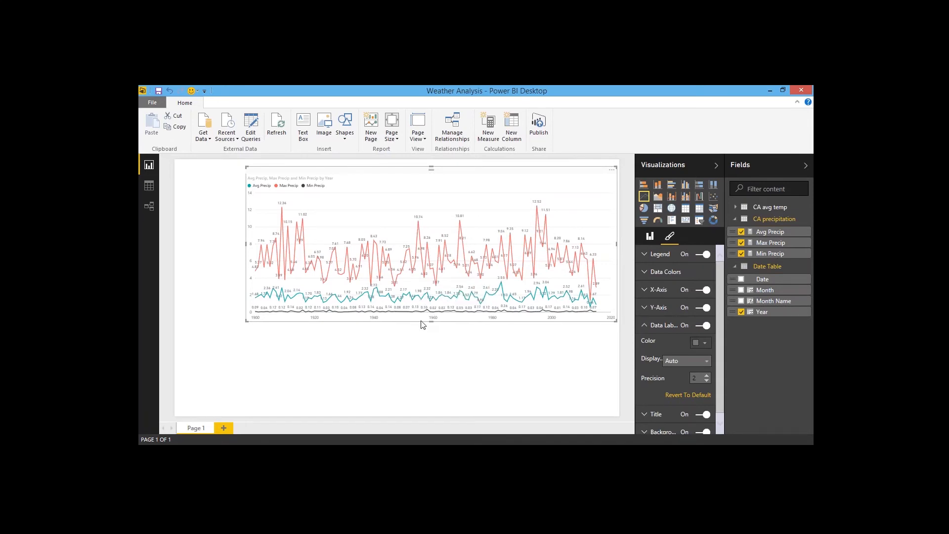
left_click(236, 292)
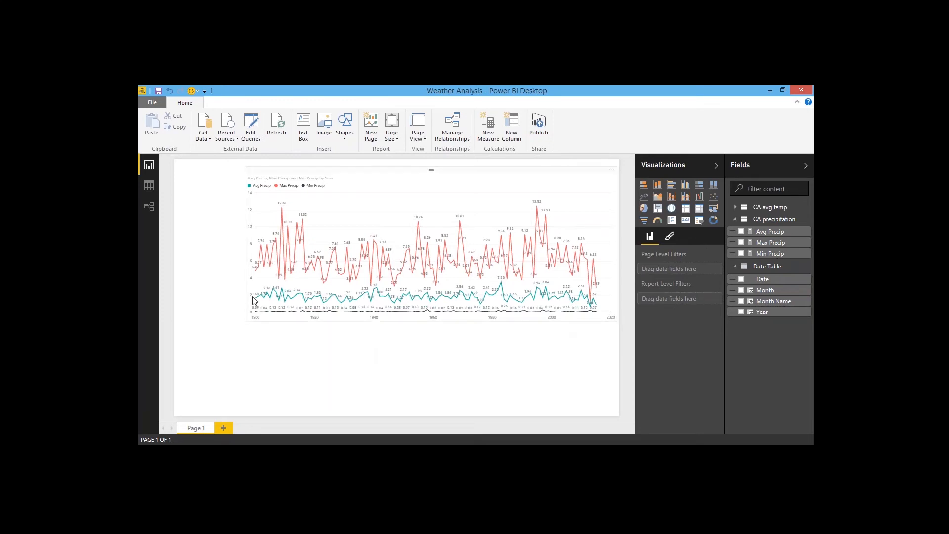
Step: Add a slicer and move and resize it into a narrow column along the page's left edge
left_click(702, 225)
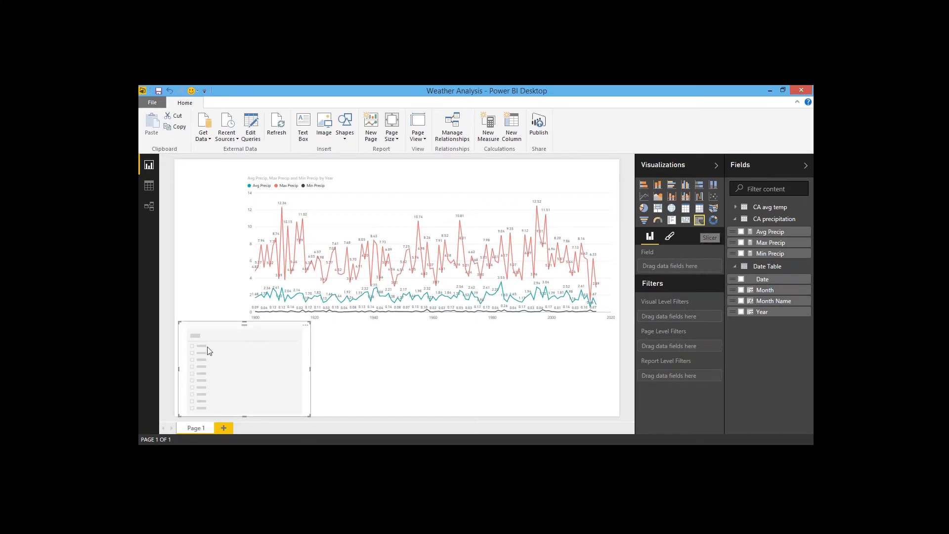
left_click_drag(242, 311, 239, 161)
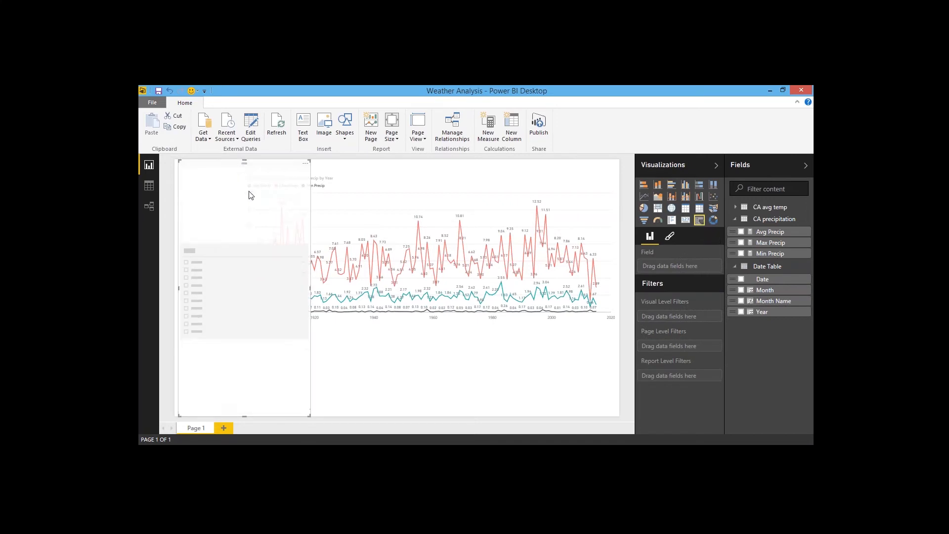
left_click(307, 300)
left_click_drag(311, 293, 242, 296)
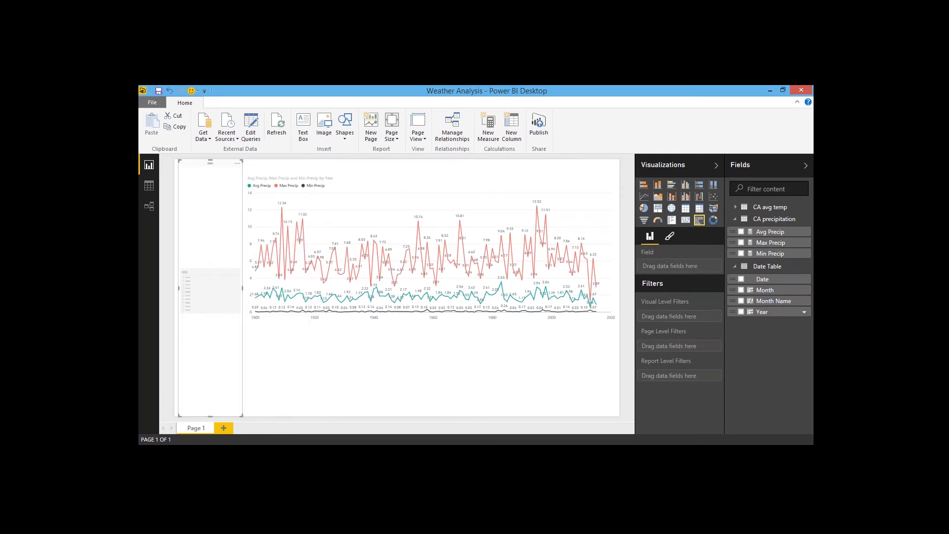
Step: Add Year to the slicer and check the years 1911 through 1915
left_click_drag(762, 315, 670, 266)
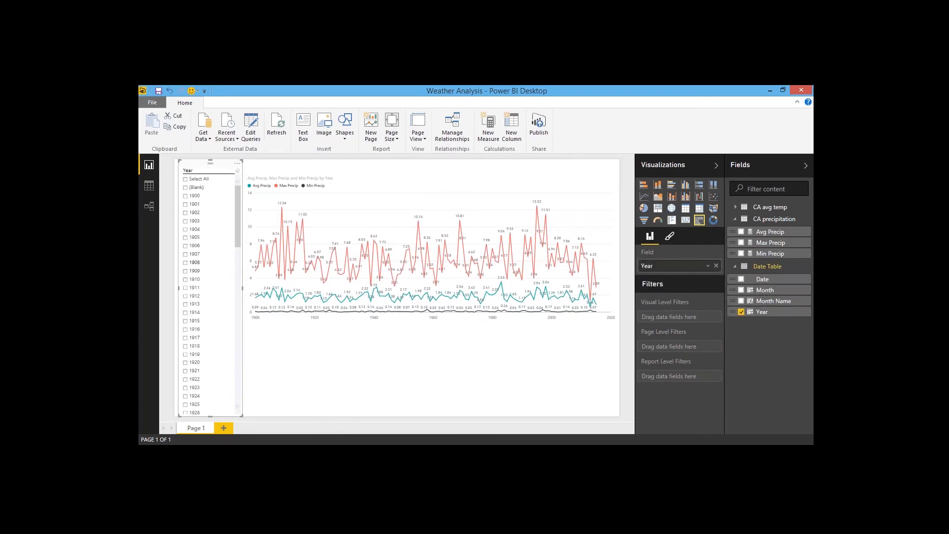
left_click(191, 290)
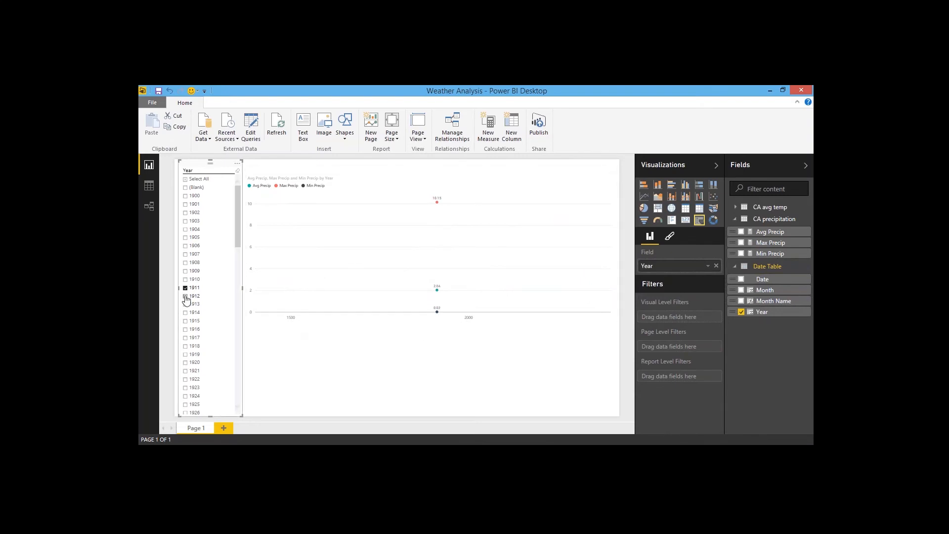
left_click(185, 296, "ctrl")
left_click(186, 304, "ctrl")
left_click(185, 312, "ctrl")
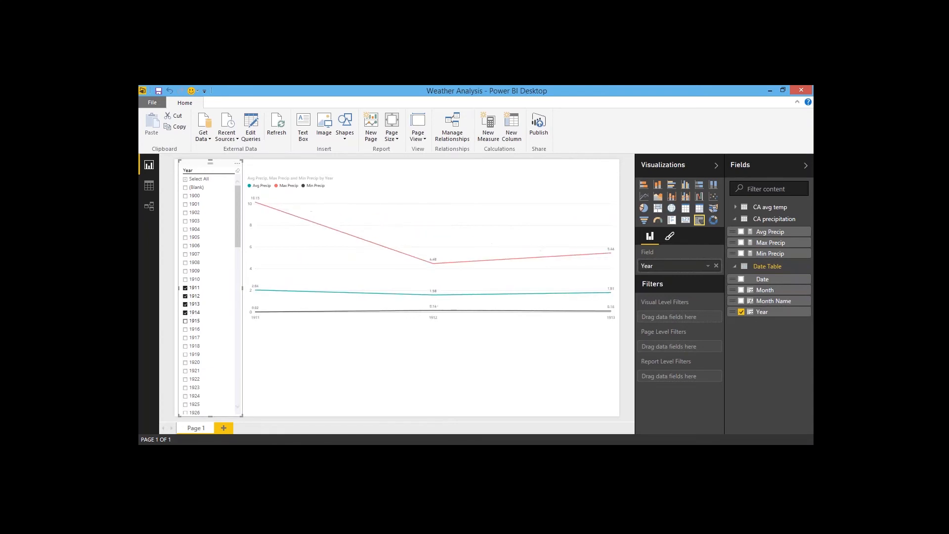
left_click(186, 321, "ctrl")
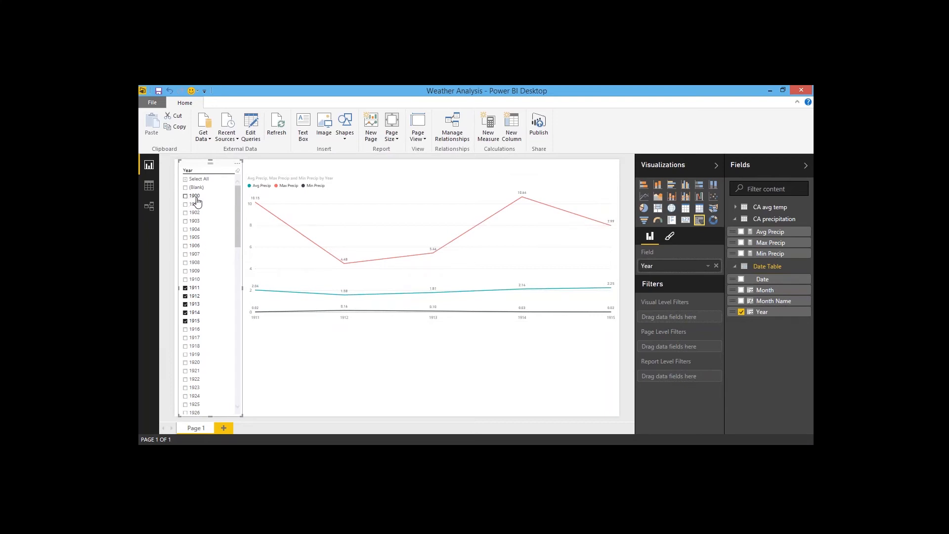
Step: Sort the Year slicer by Year in descending order
mouse_move(237, 201)
left_mouse_down()
mouse_move(240, 388)
mouse_move(236, 201)
left_mouse_up()
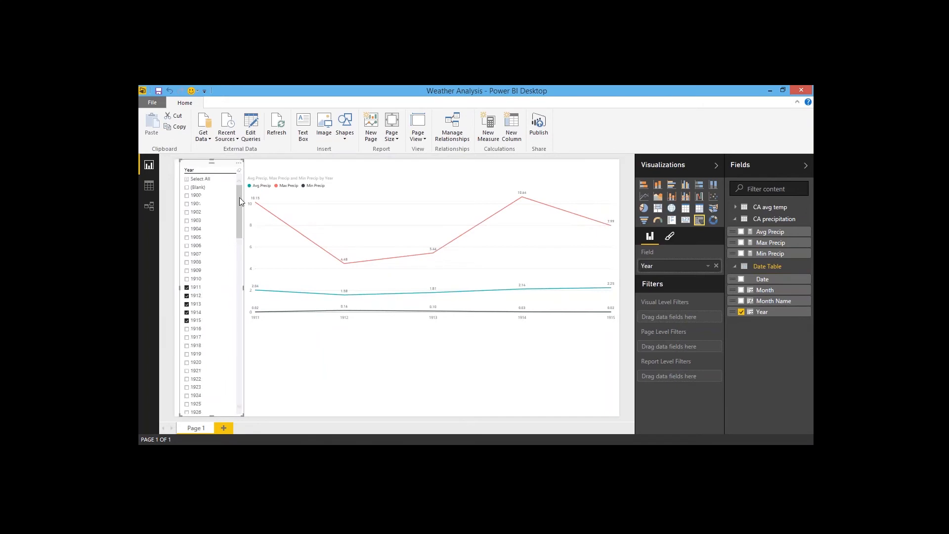
left_click(234, 164)
left_click(263, 181)
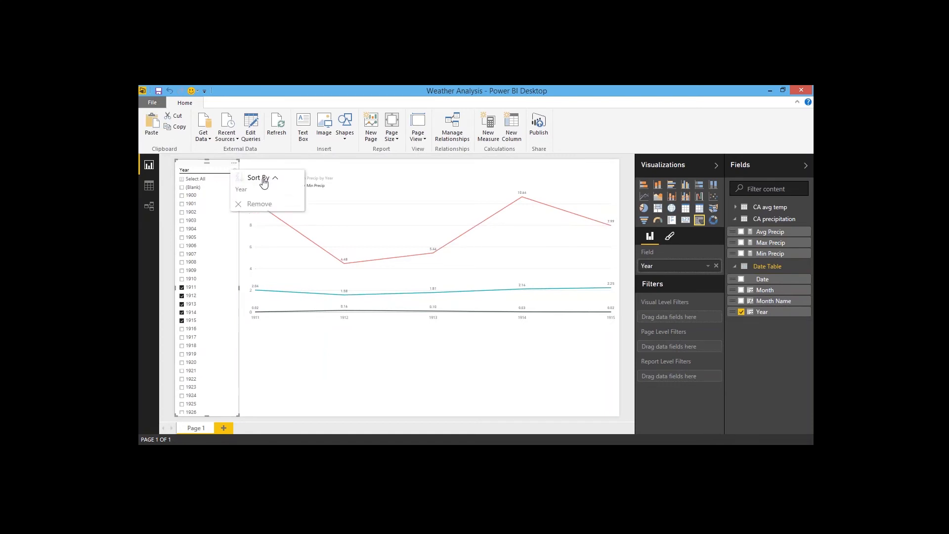
left_click(243, 190)
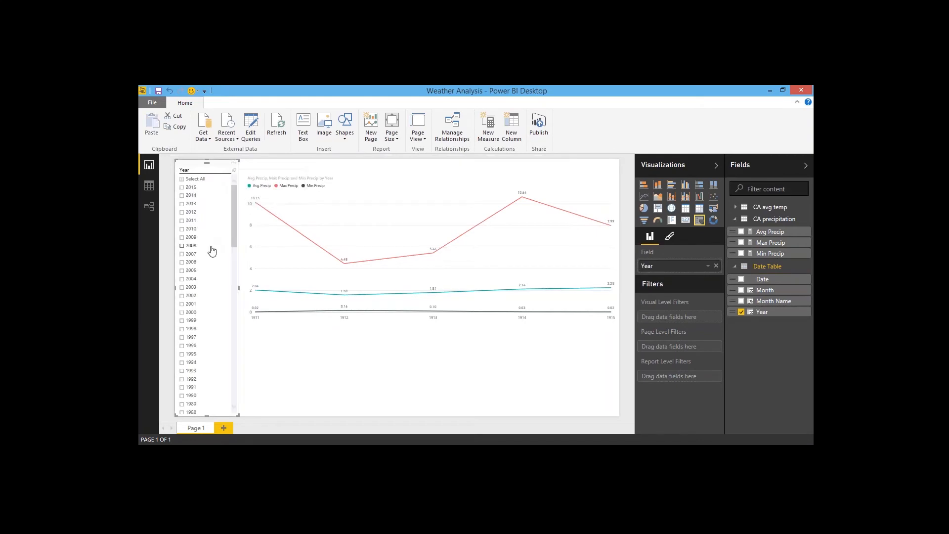
Step: Clear the slicer selection and check the years 2015 back to 2009
left_click(182, 179)
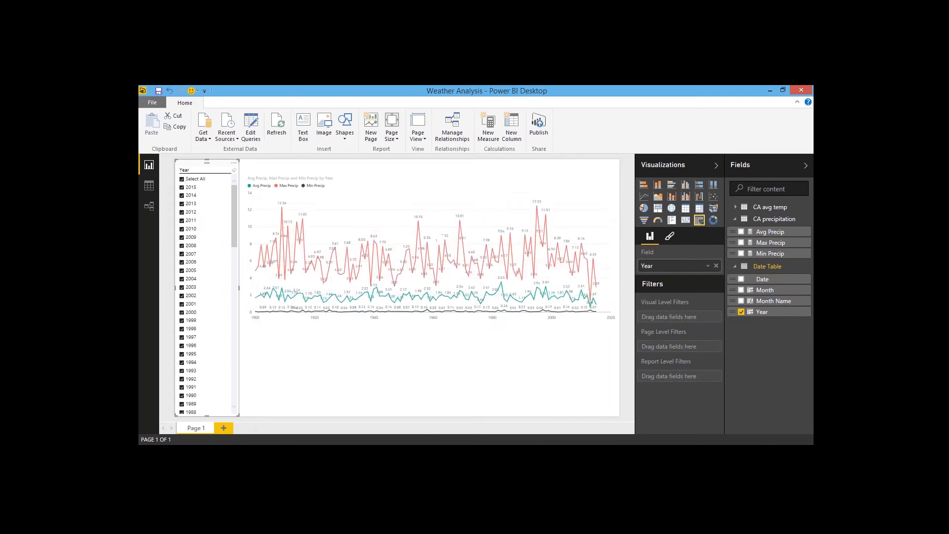
left_click(182, 180)
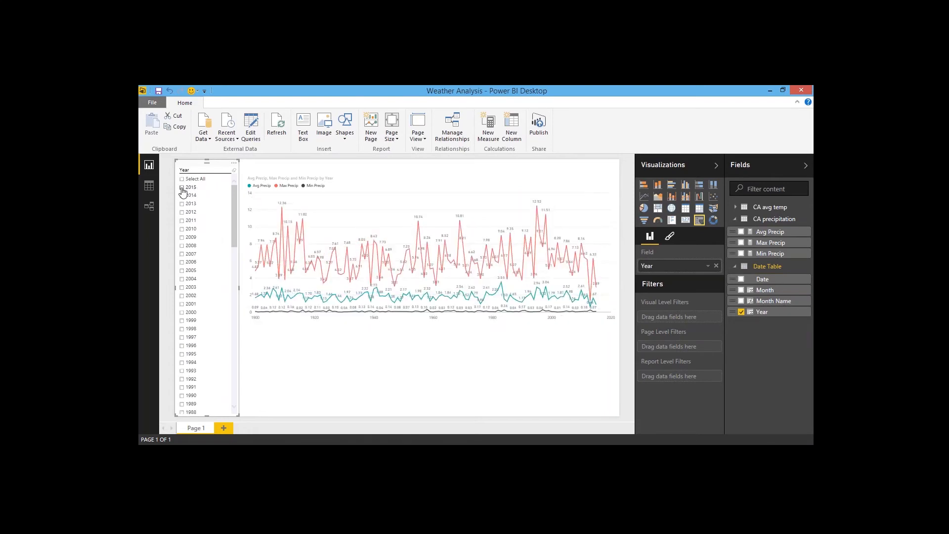
left_click(182, 188)
left_click(182, 196)
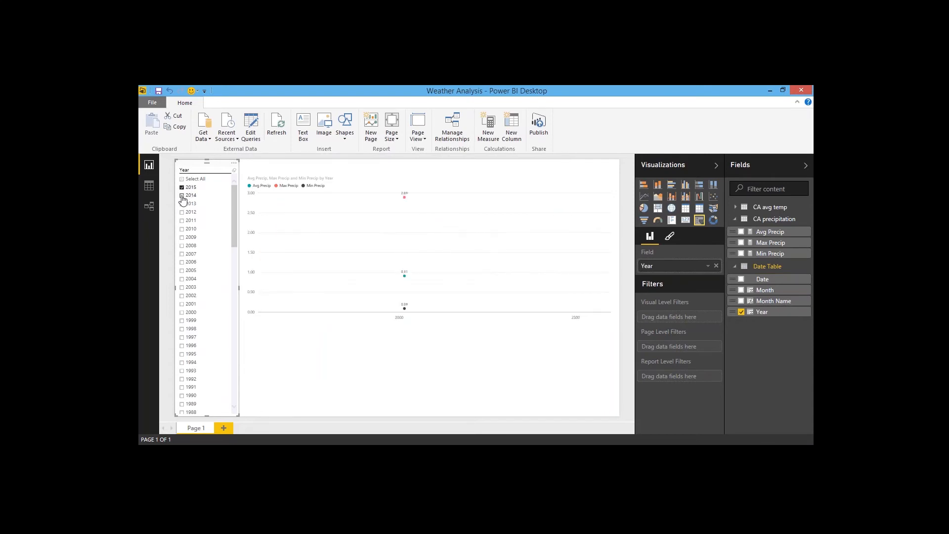
left_click(183, 220)
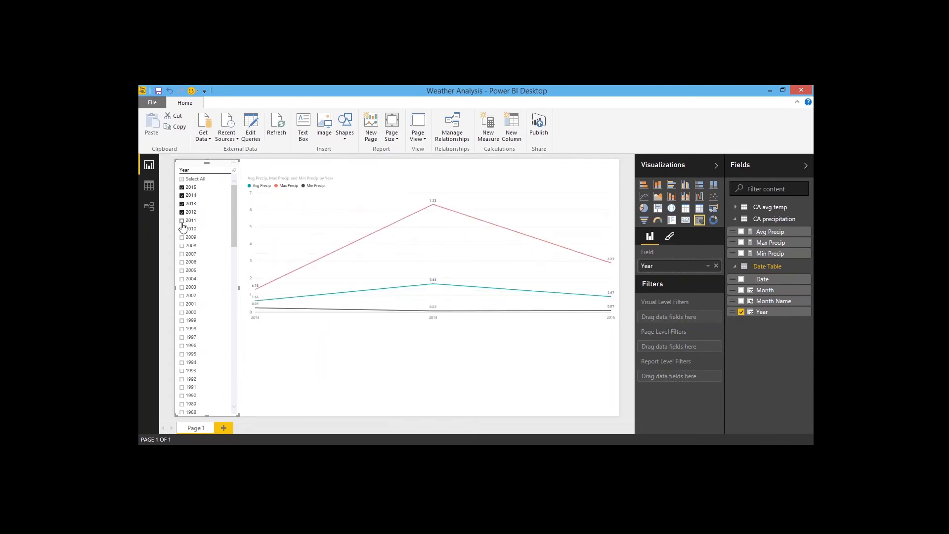
left_click(182, 228)
left_click(182, 237)
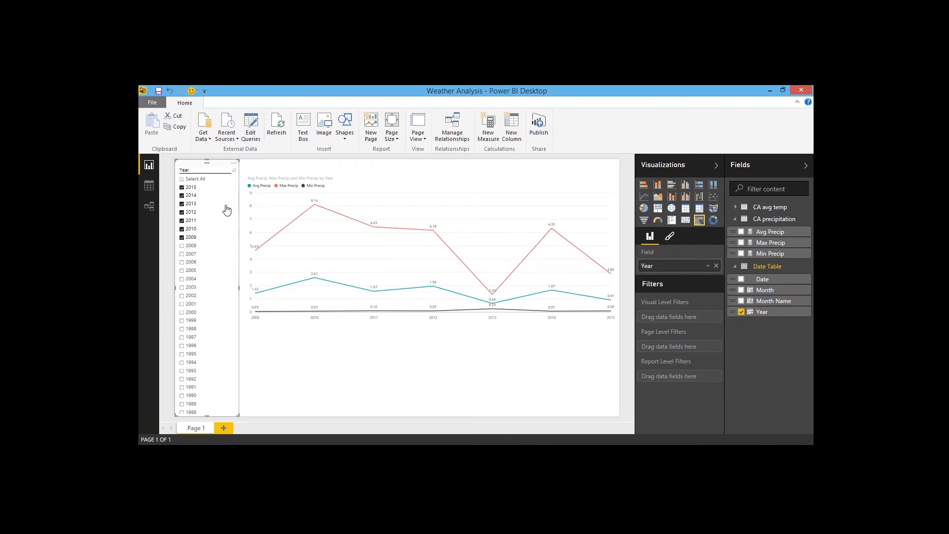
Step: Open the Date Table in data view, collapsing the other tables
left_click(149, 186)
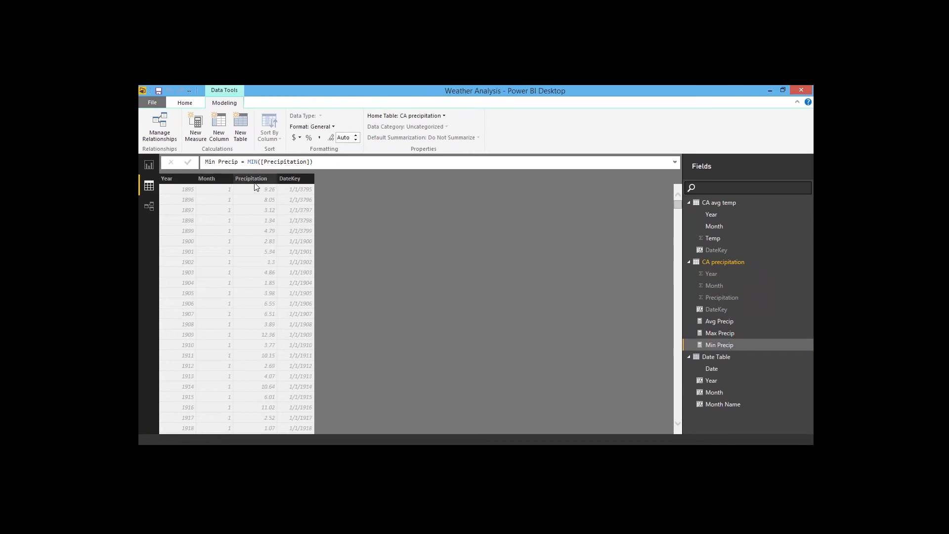
left_click(689, 260)
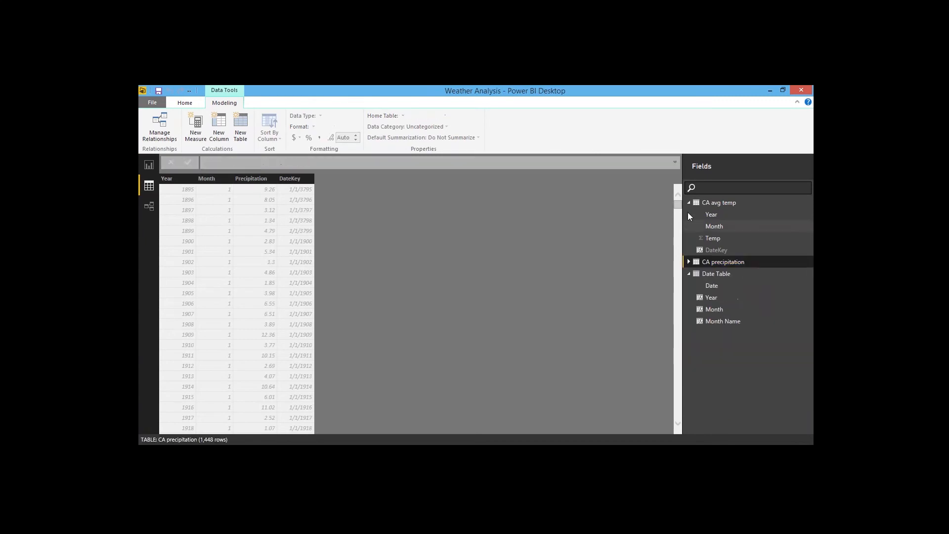
left_click(688, 203)
left_click(710, 226)
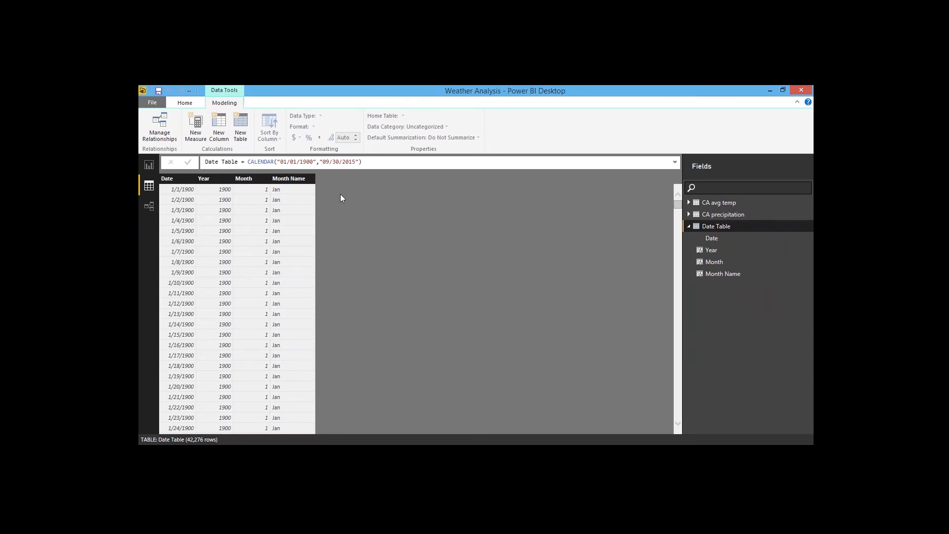
Step: Add a Date Table column named Year Group by pasting a nested IF formula grouping Relative Year into ranges
left_click(226, 139)
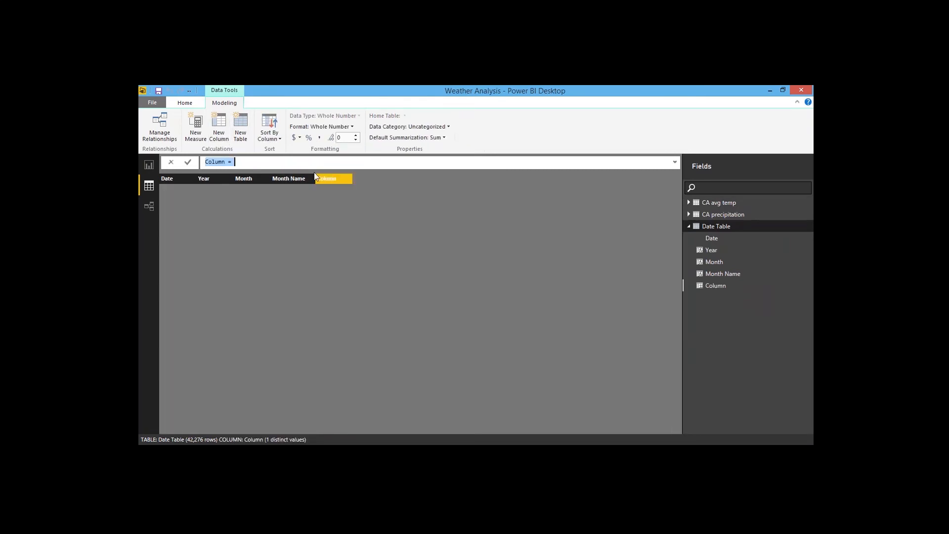
type("Year ")
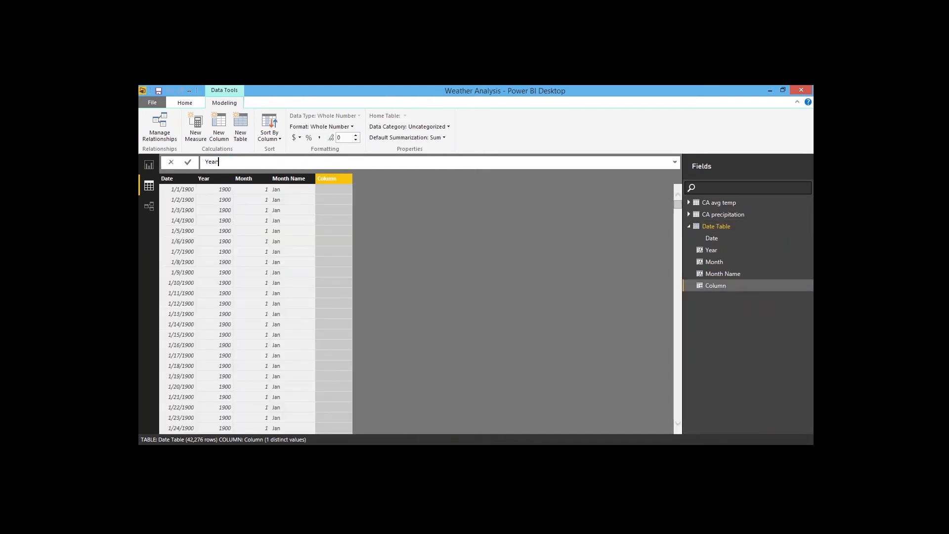
type("Group=")
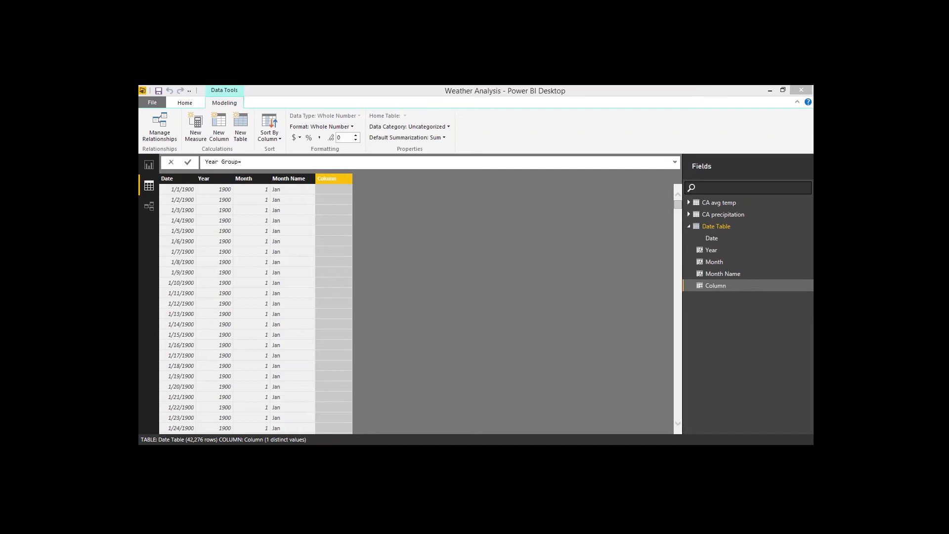
left_click(262, 164)
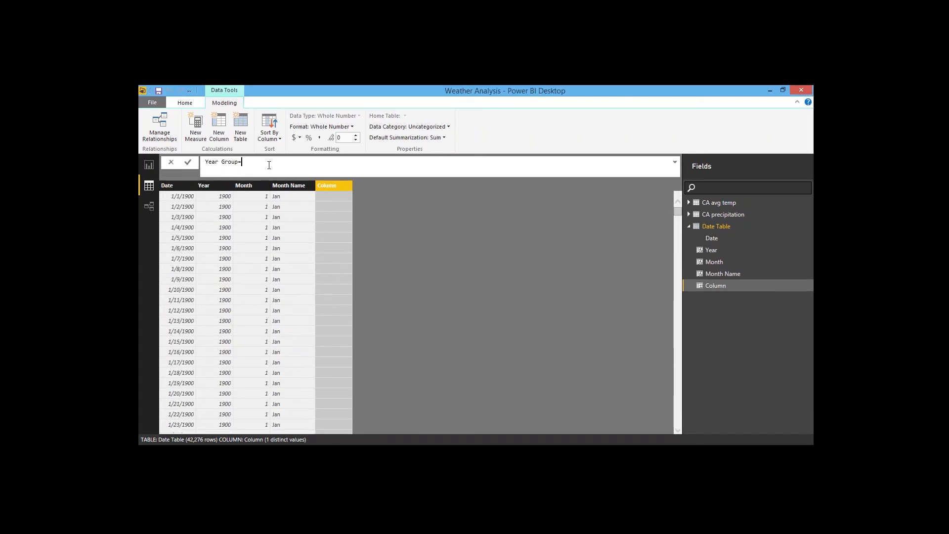
key("ctrl+v")
left_click(675, 162)
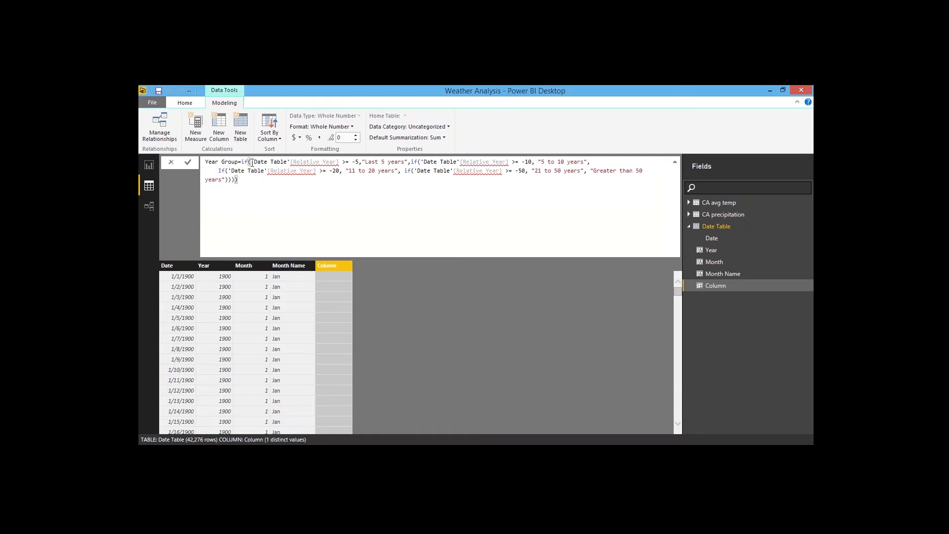
Step: Review the Year Group formula's nested conditions and commit the new column
left_click_drag(251, 162, 291, 163)
left_click(307, 211)
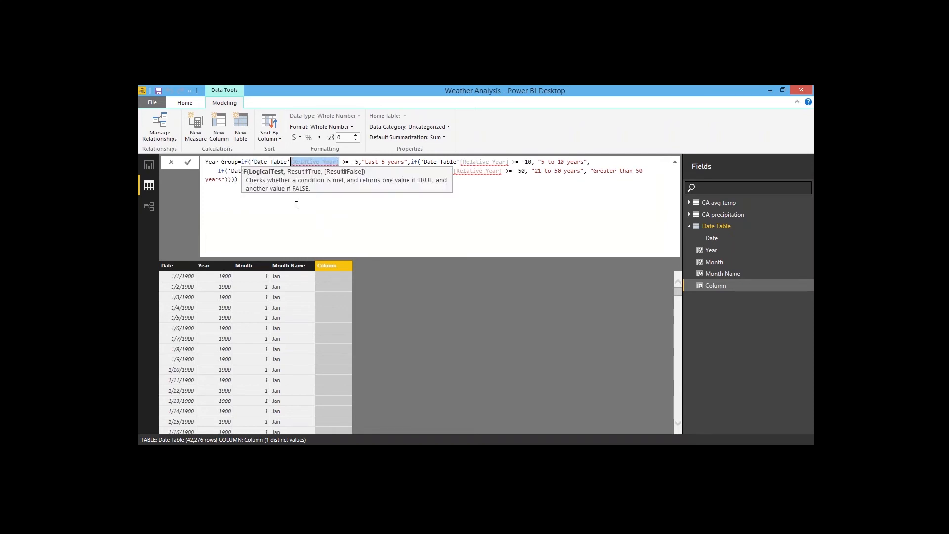
left_click(268, 193)
left_click_drag(228, 171, 361, 204)
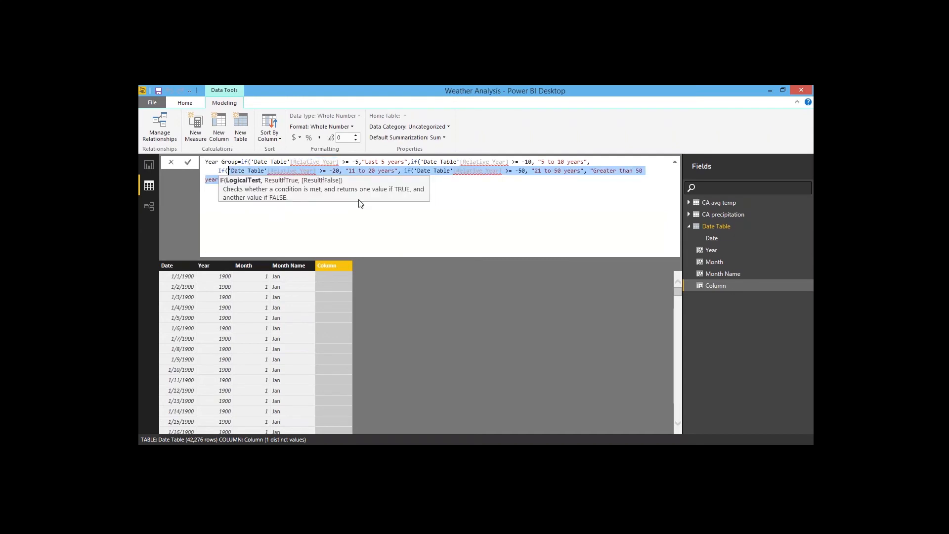
left_click(291, 181)
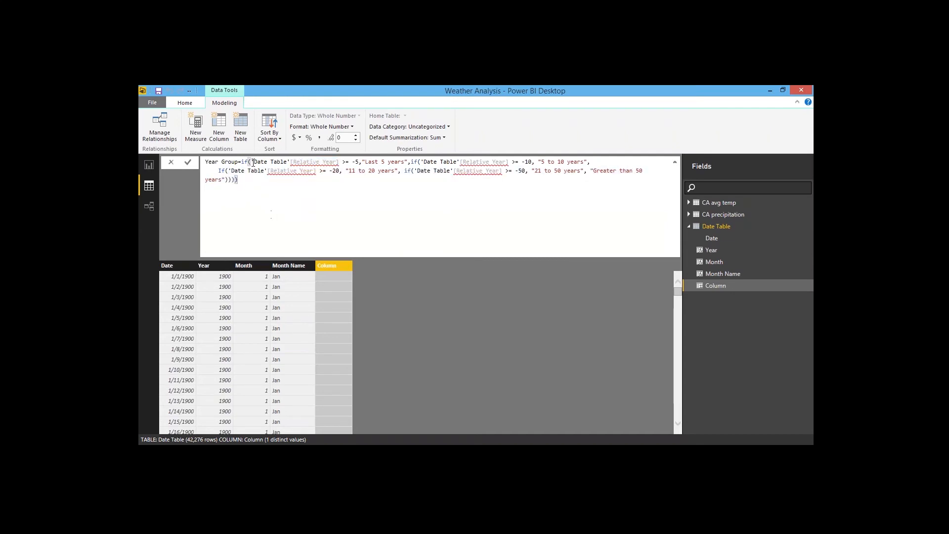
left_click_drag(252, 162, 348, 163)
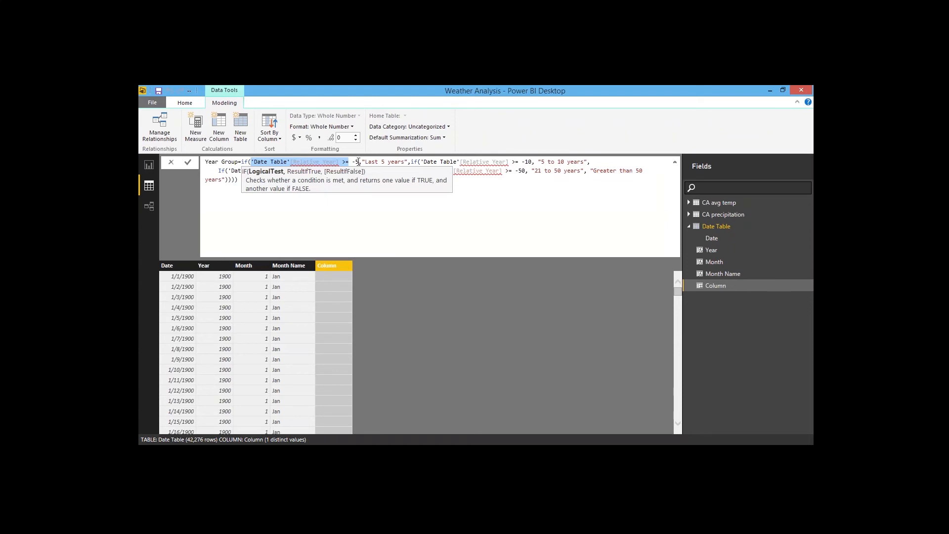
left_click(356, 162)
left_click(345, 204)
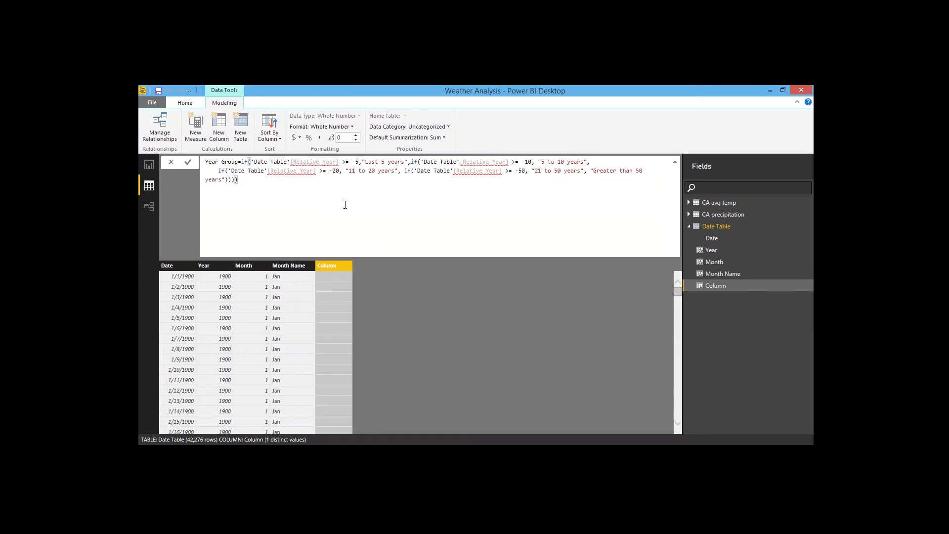
left_click_drag(362, 162, 591, 162)
left_click(413, 210)
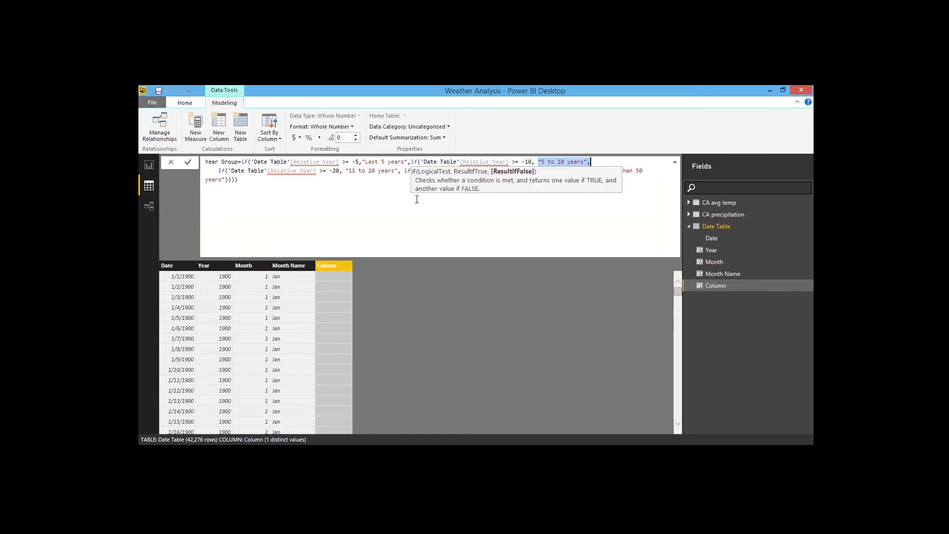
left_click(341, 206)
left_click_drag(340, 170, 317, 170)
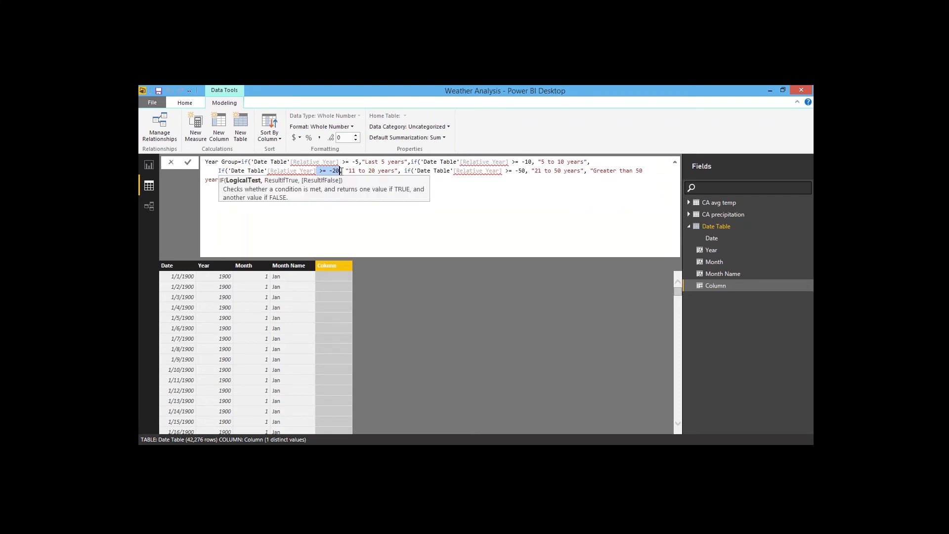
left_click(386, 214)
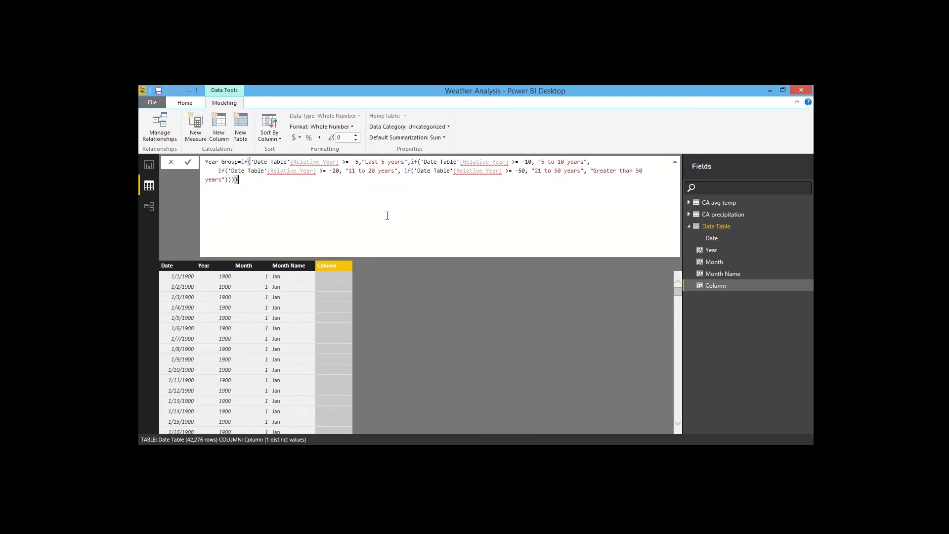
key("Return")
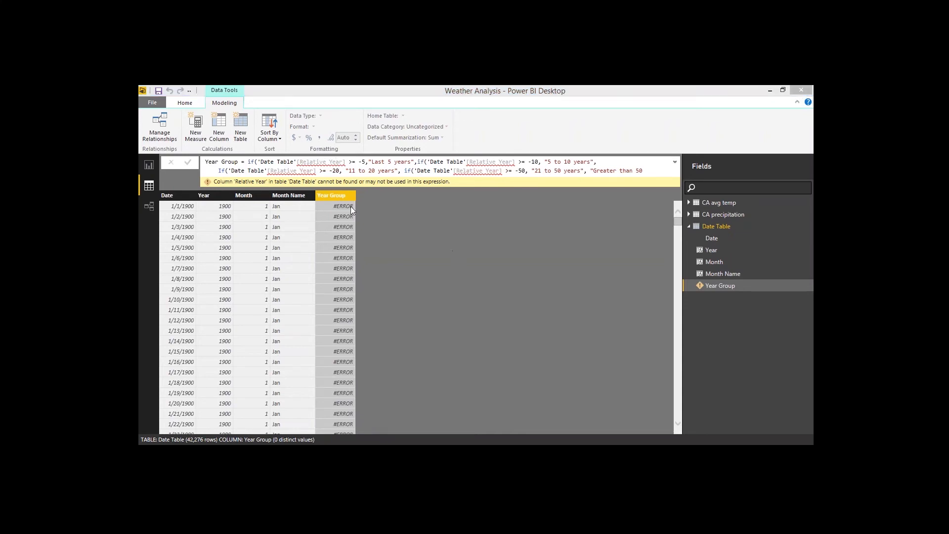
Step: Add a Date Table column named Relative Year with the formula [Year]-year(now())
left_click(223, 125)
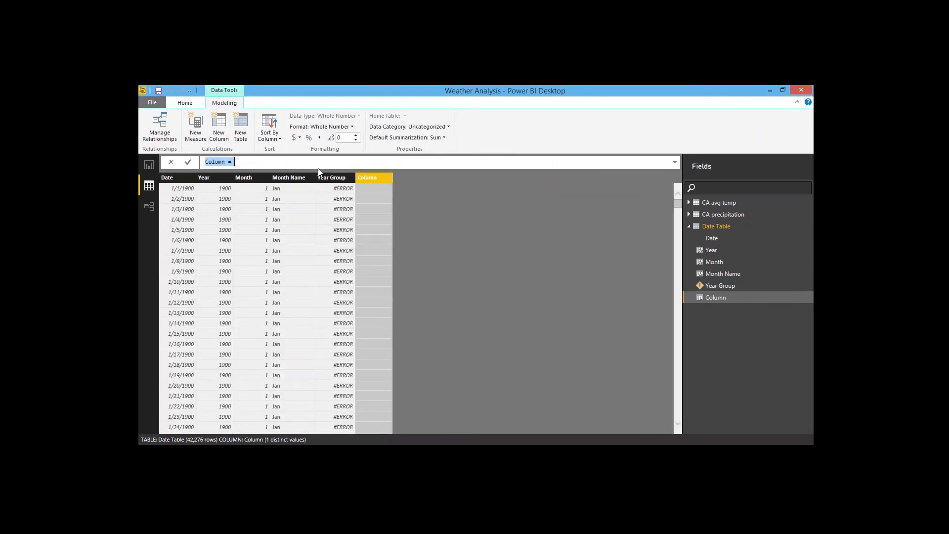
left_click(334, 196)
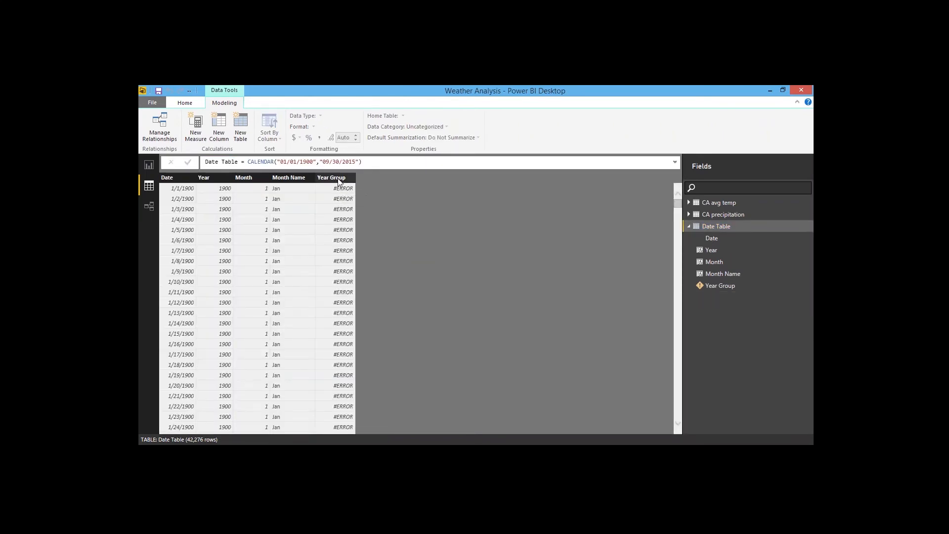
left_click(338, 178)
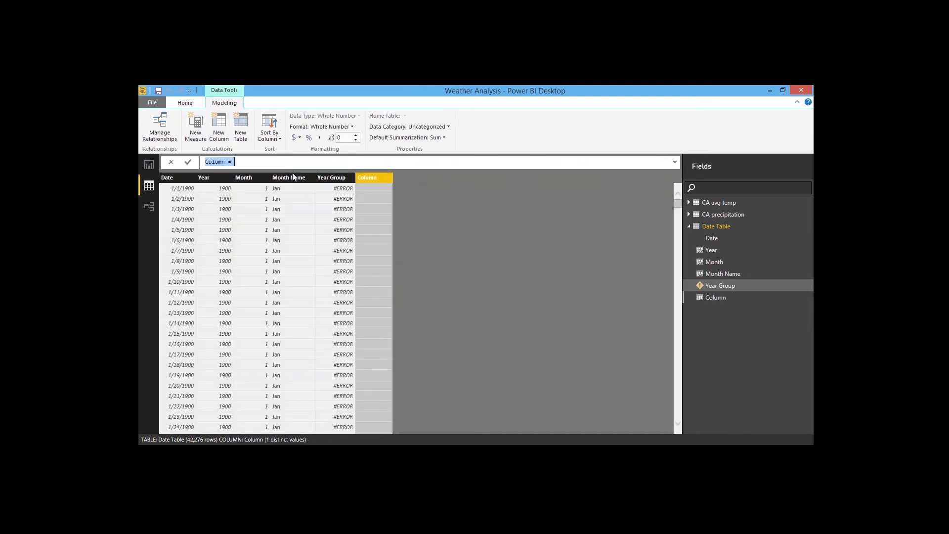
type("t")
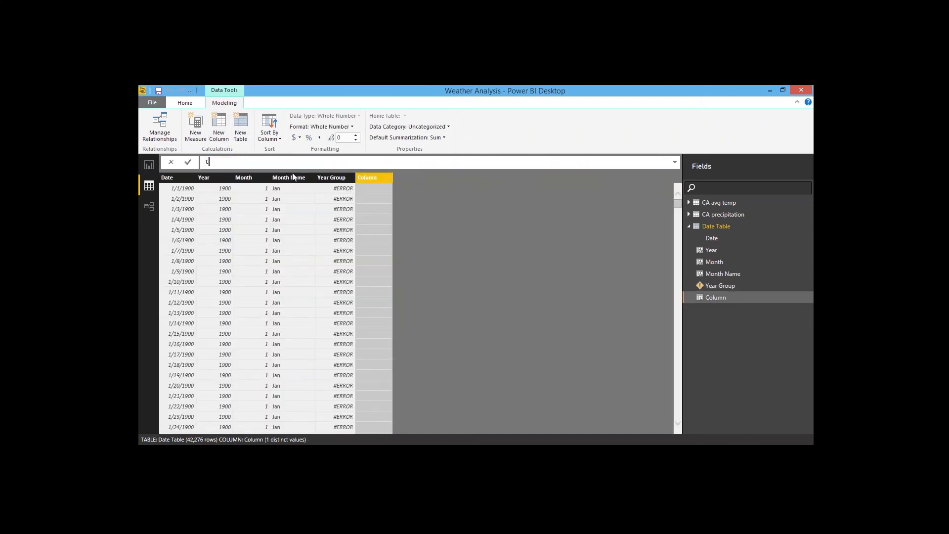
key("BackSpace")
type("Rea")
key("BackSpace")
type("lative Year=[Year]-year(now()")
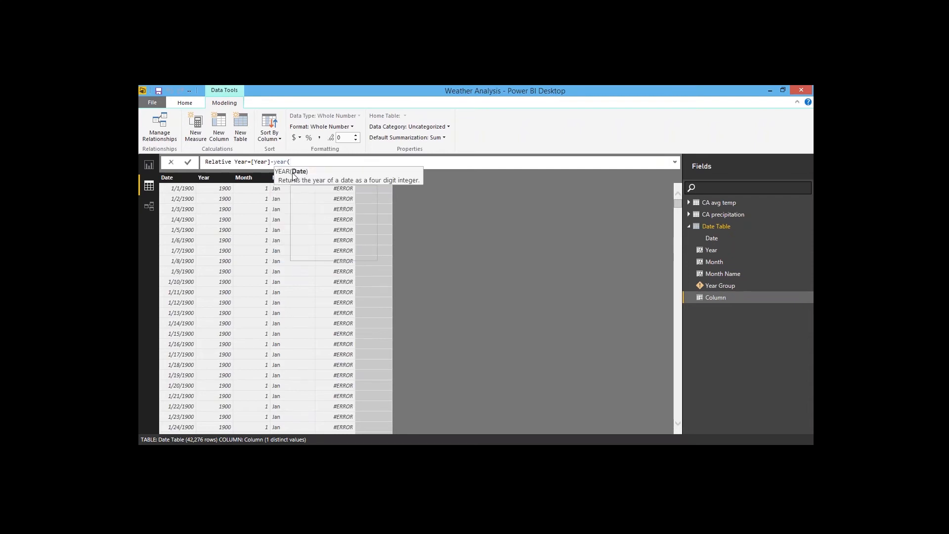
key("Return")
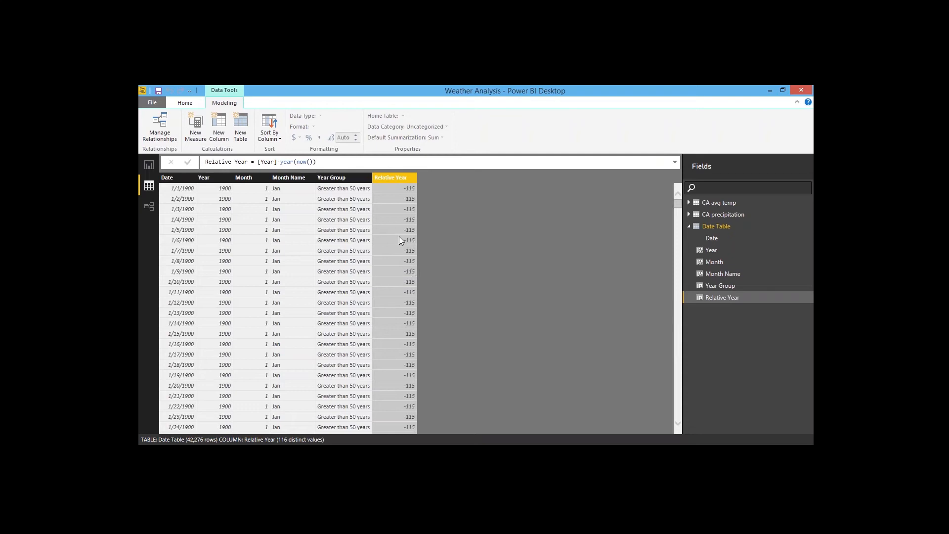
Step: Replace the report slicer's Year field with the Date Table's Year Group field
left_click(308, 162)
left_click_drag(321, 162, 277, 162)
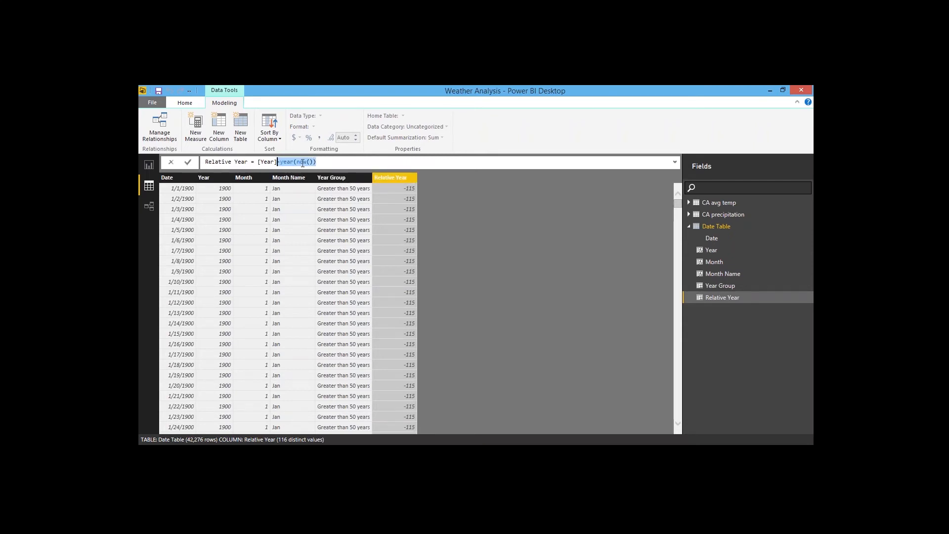
left_click(303, 163)
left_click(351, 266)
left_click_drag(678, 202, 678, 384)
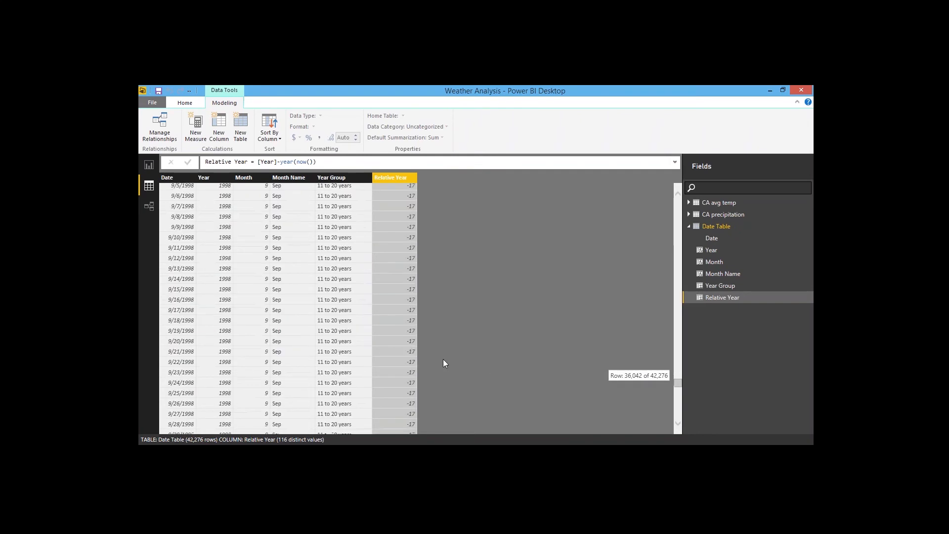
left_click(148, 165)
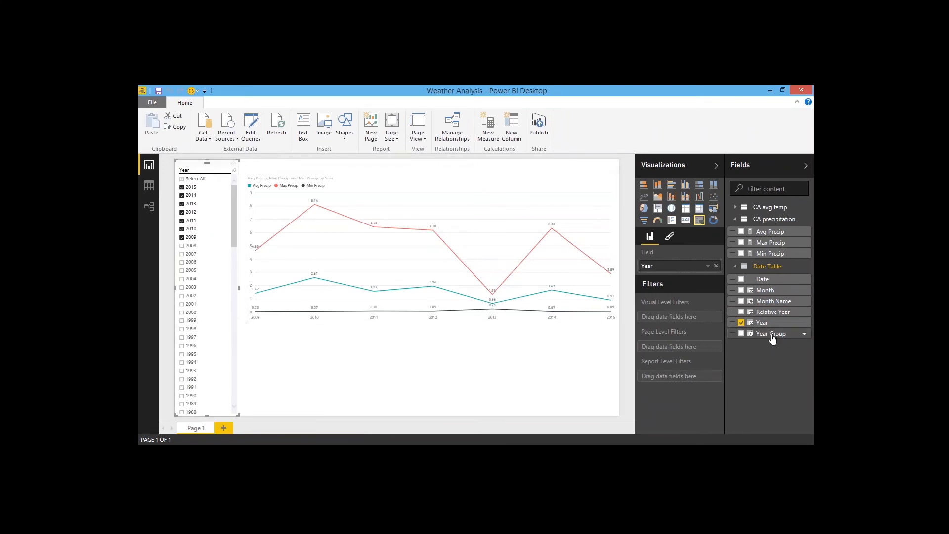
left_click_drag(780, 338, 696, 267)
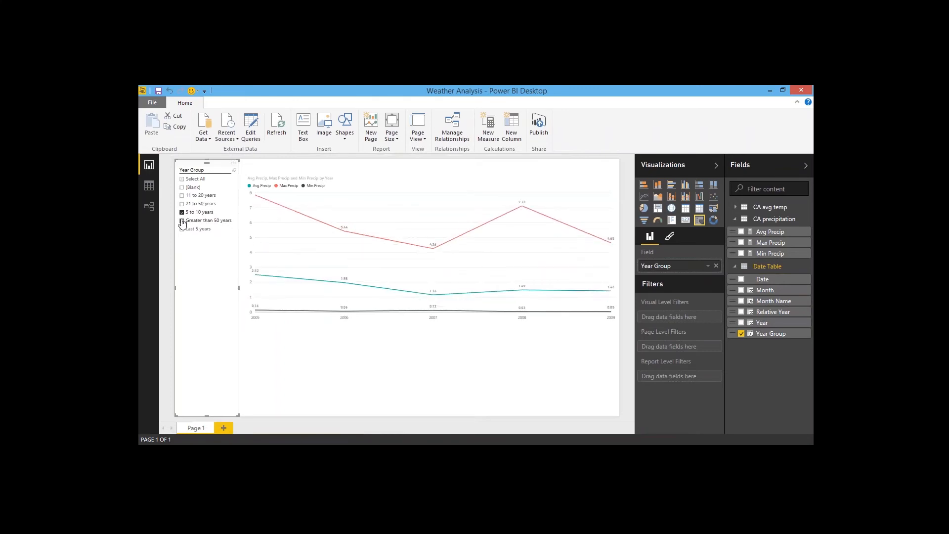
Step: Check Last 5 years, 21 to 50 years and 11 to 20 years in the Year Group slicer
left_click(182, 229)
left_click(182, 204)
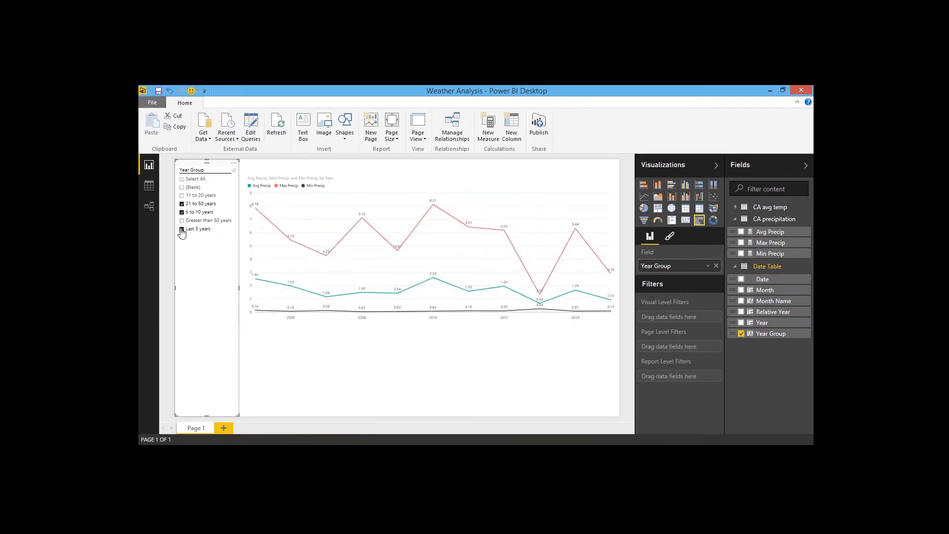
left_click(182, 195)
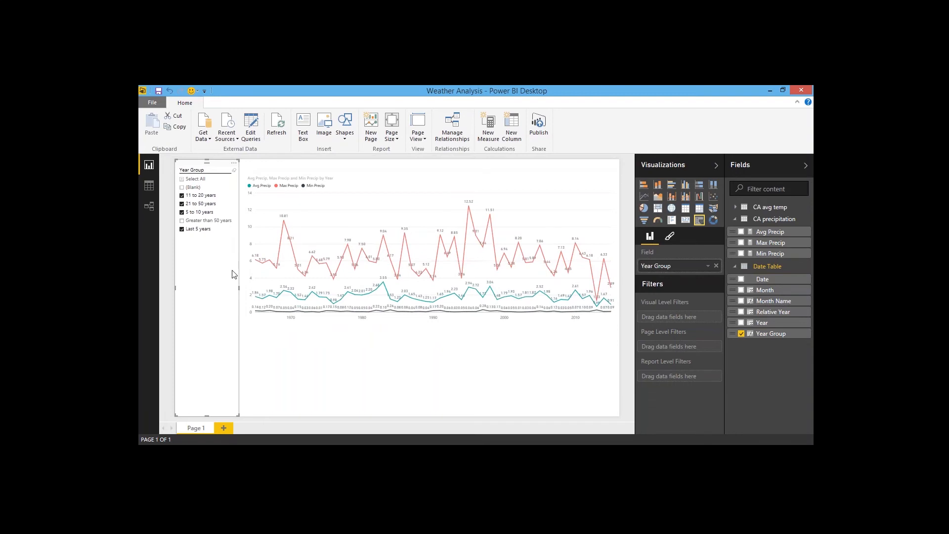
Step: Reduce the height of the precipitation line chart
left_click(433, 324)
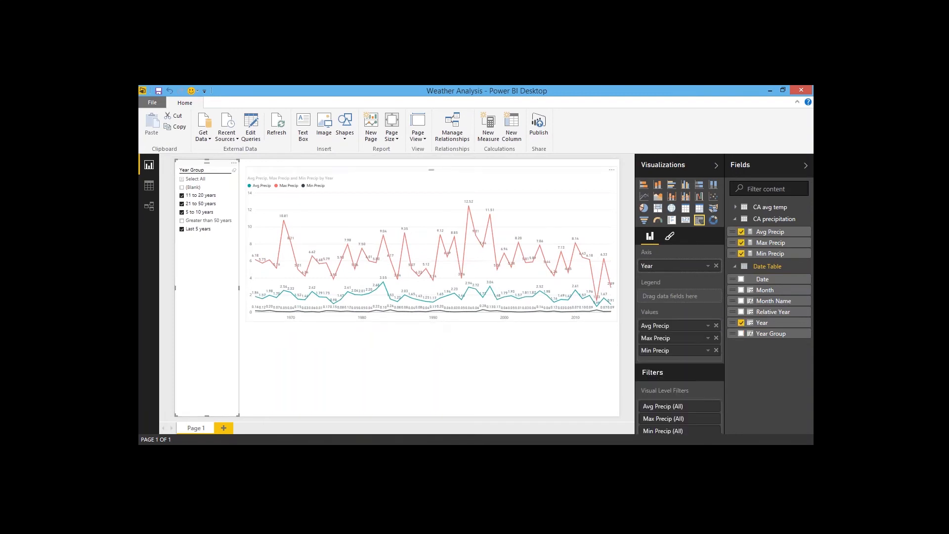
left_click_drag(432, 322, 432, 292)
left_click(430, 341)
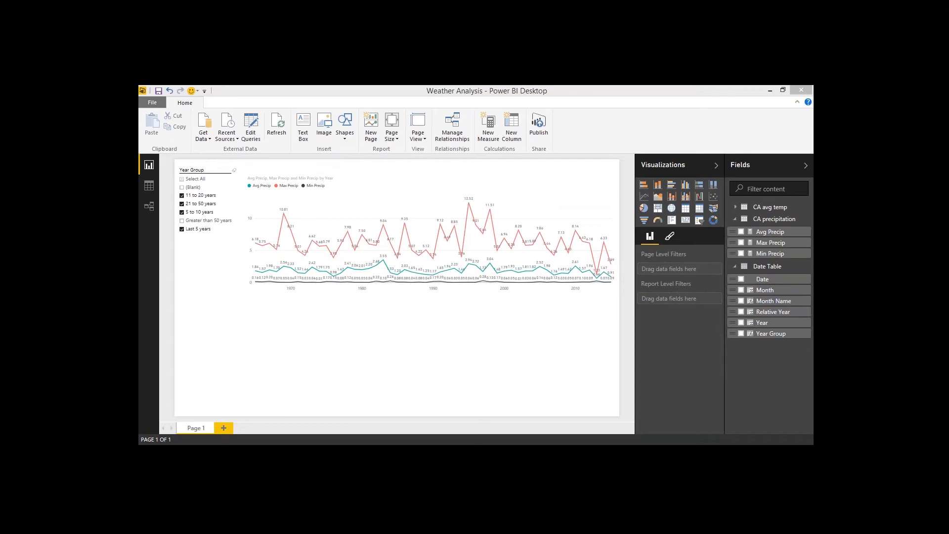
Step: Inspect the Date Table data, the model relationships and the CA precipitation table's Avg Precip measure
left_click(153, 186)
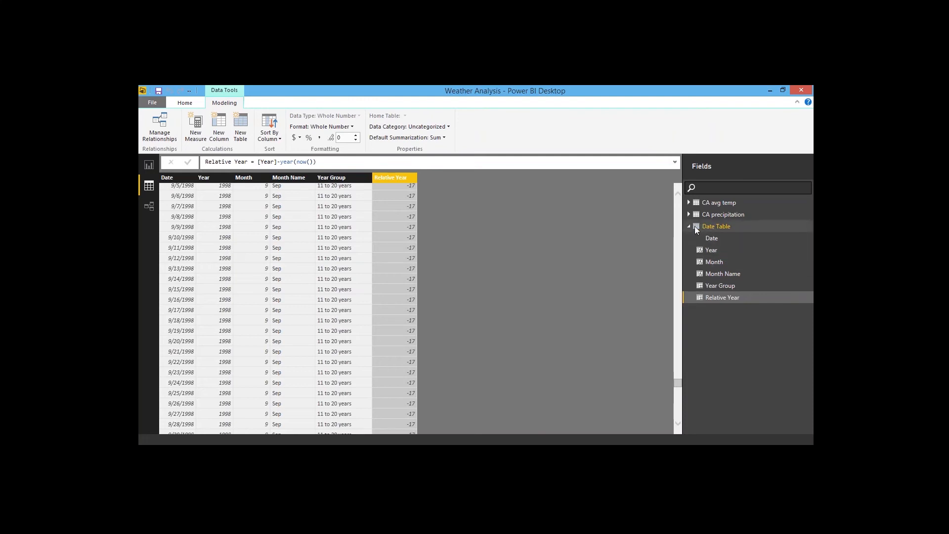
left_click(180, 225)
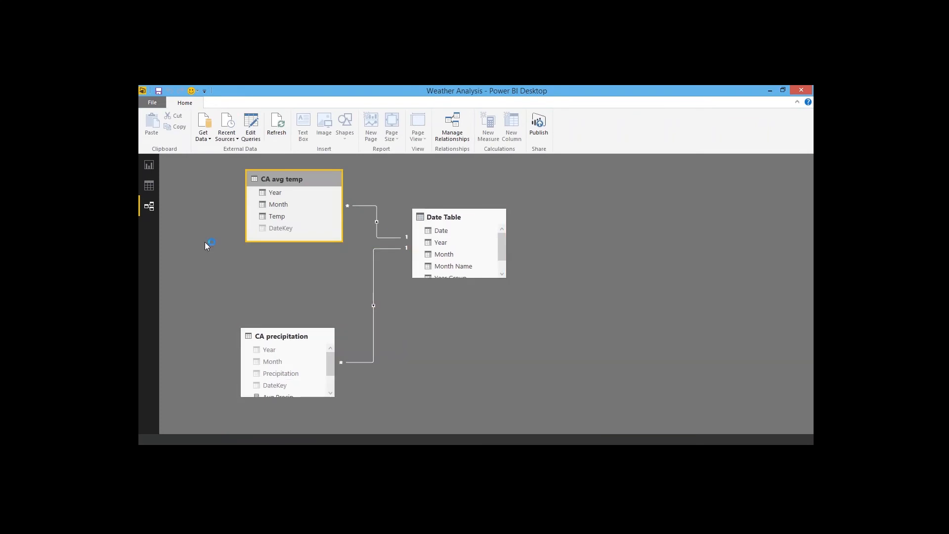
left_click(149, 186)
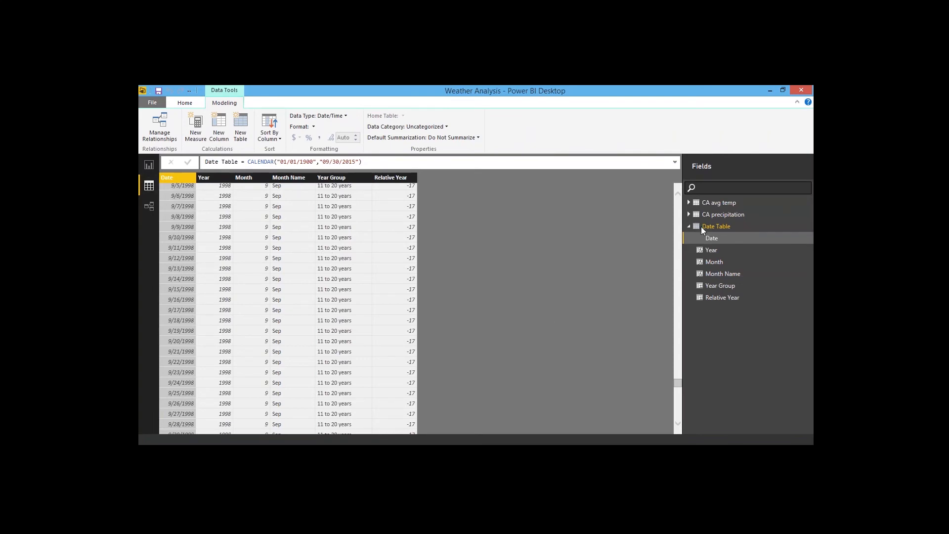
left_click(711, 213)
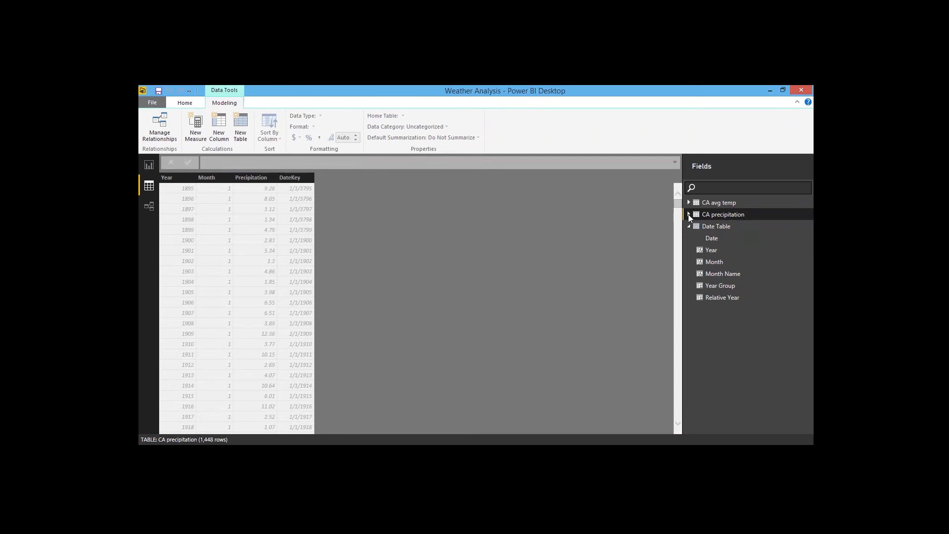
left_click(689, 215)
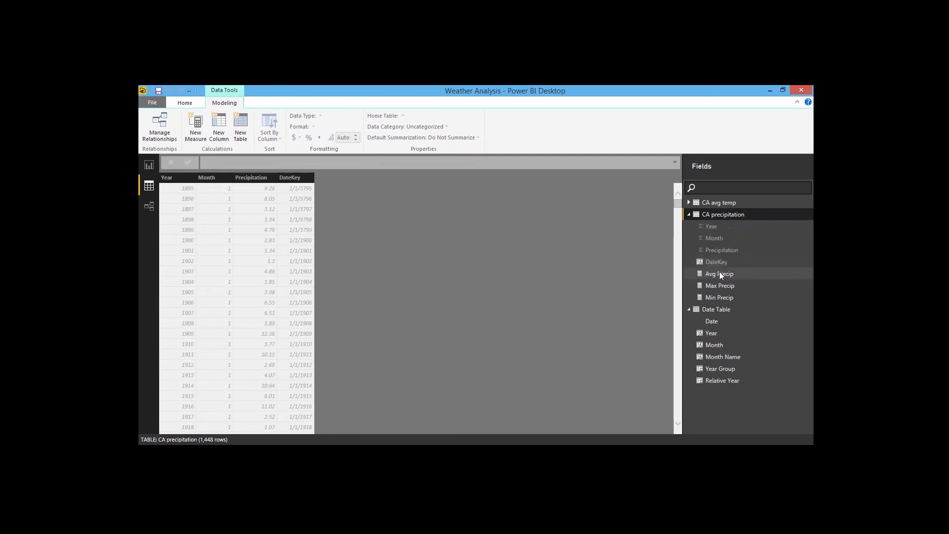
left_click(719, 274)
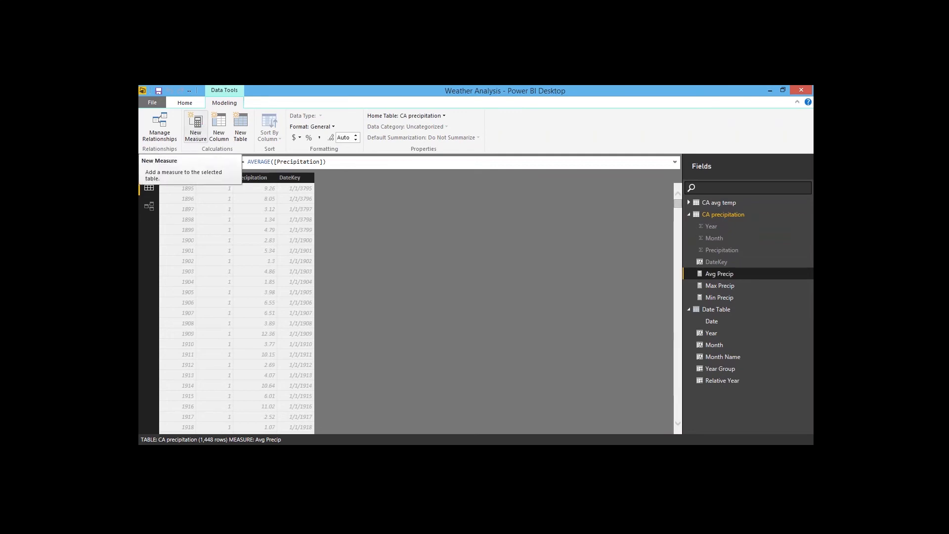
Step: Create a CA precipitation measure LY Precip = CALCULATE([Avg Precip],SAMEPERIODLASTYEAR('Date Table'[Date]))
left_click(195, 127)
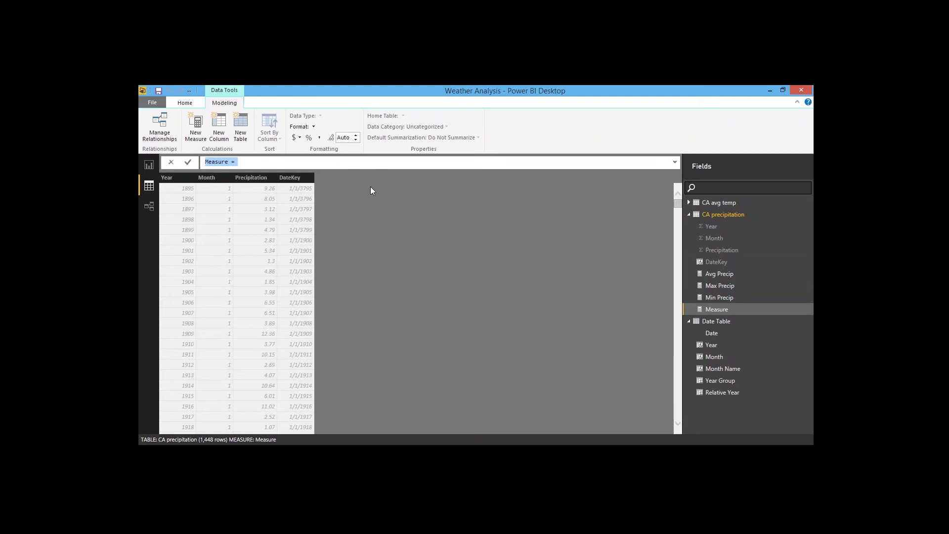
type("LY Precip=")
type("CALCULATE(")
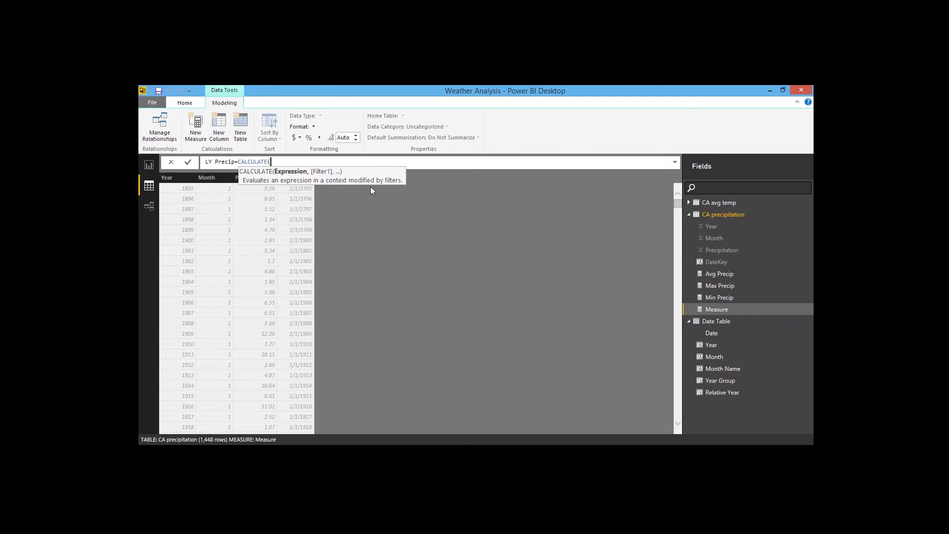
type("[")
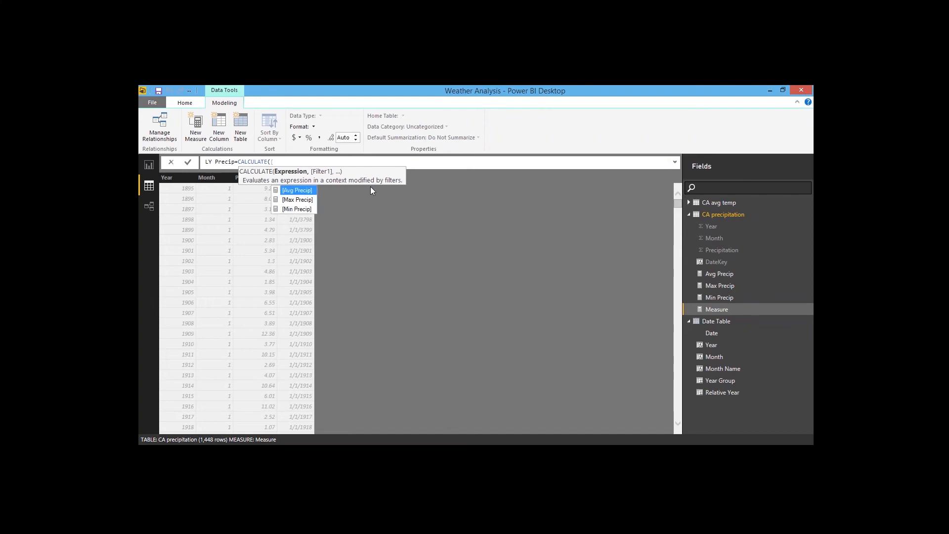
key("Tab")
type(",")
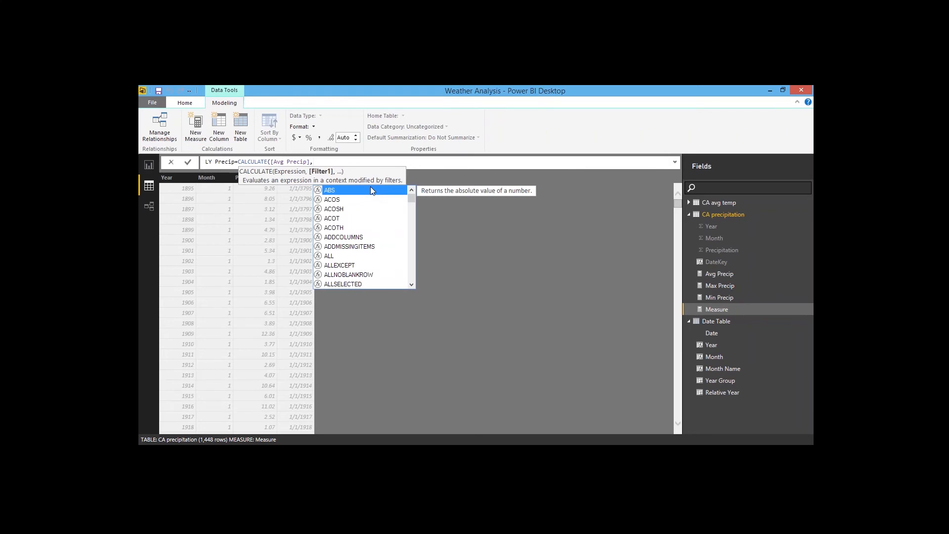
type("same")
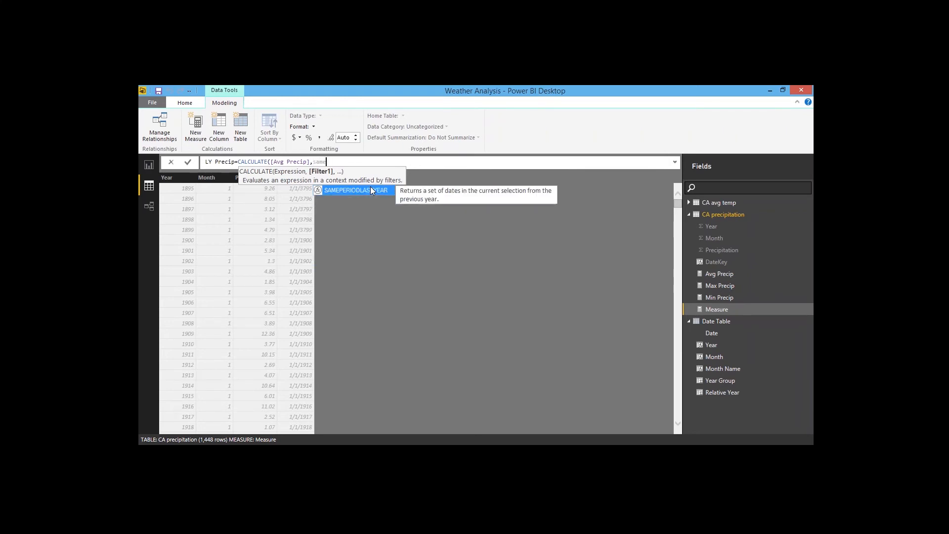
key("Tab")
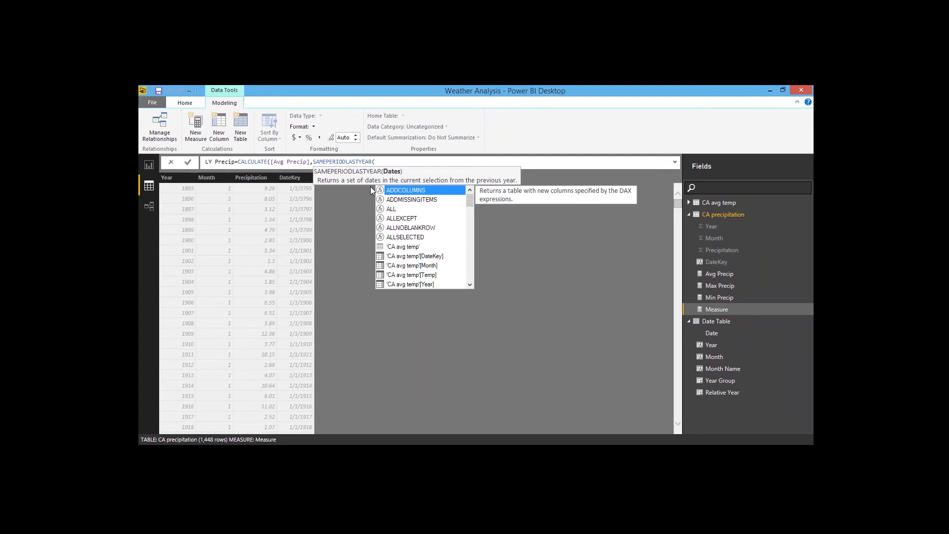
type("'Date")
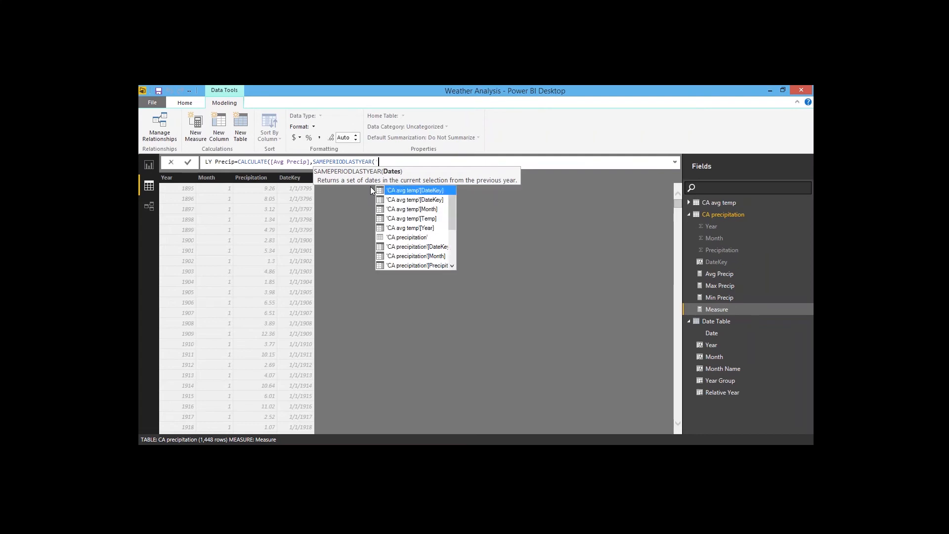
type(" Table")
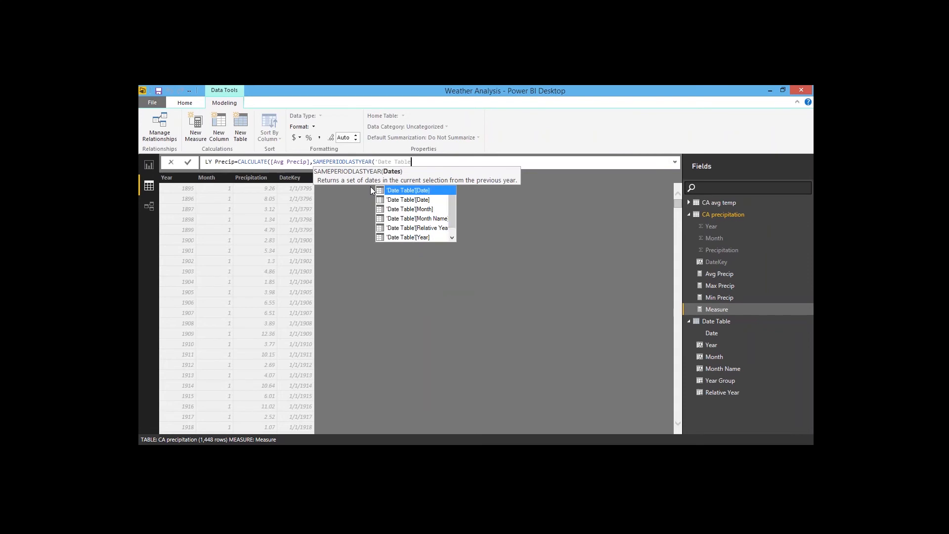
type("'[Date")
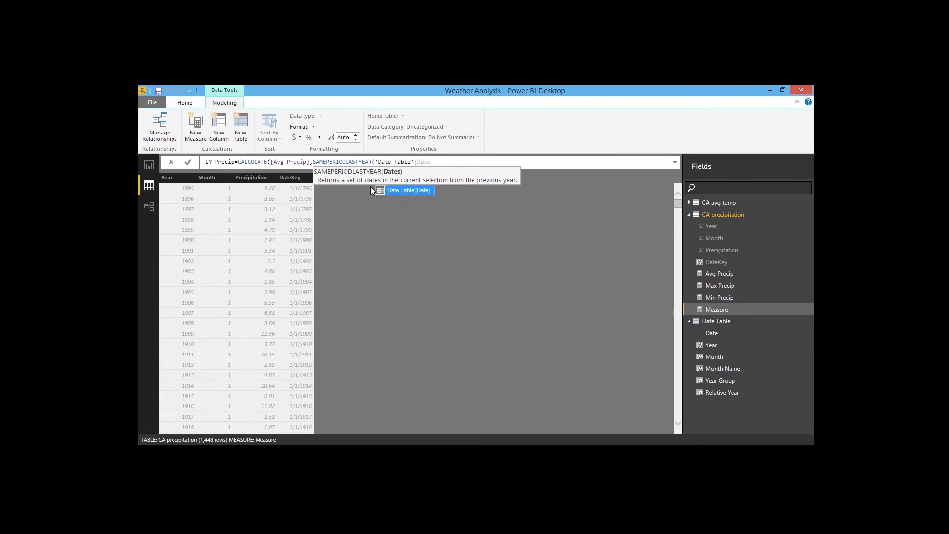
type("]))")
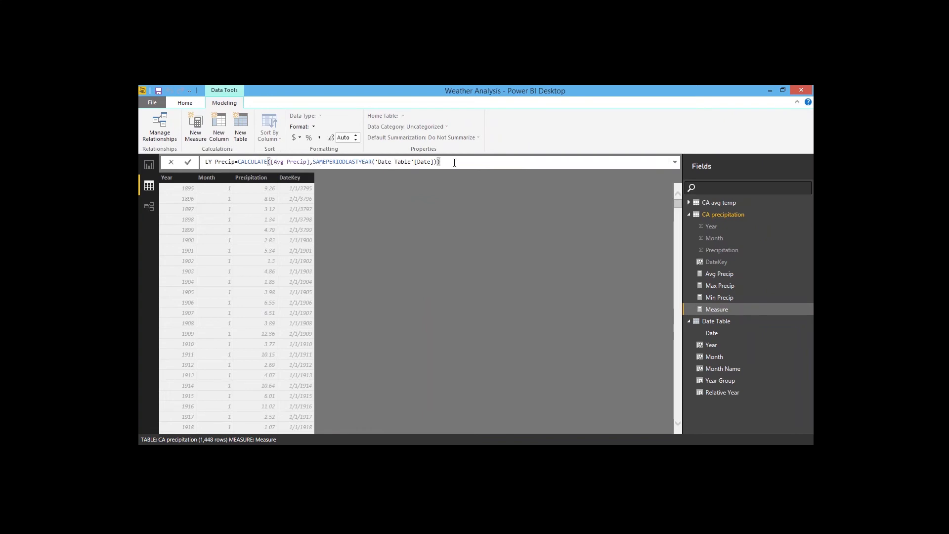
key("Return")
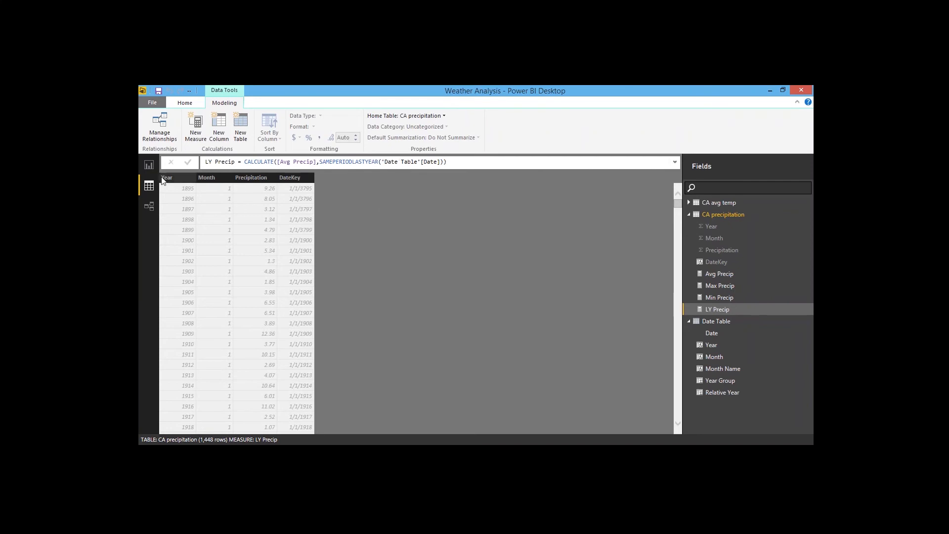
Step: Add a new report page and place a gauge visual on it, widening it
left_click(149, 166)
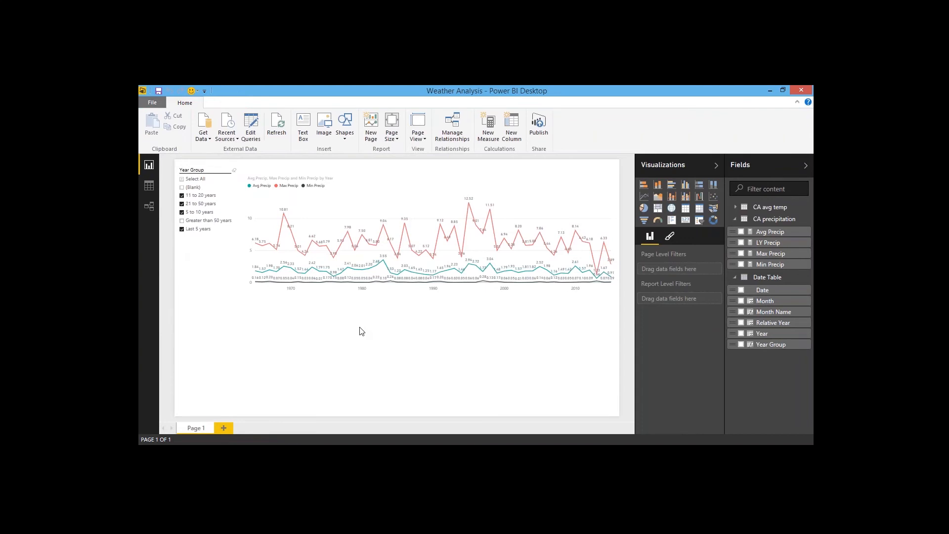
left_click(224, 428)
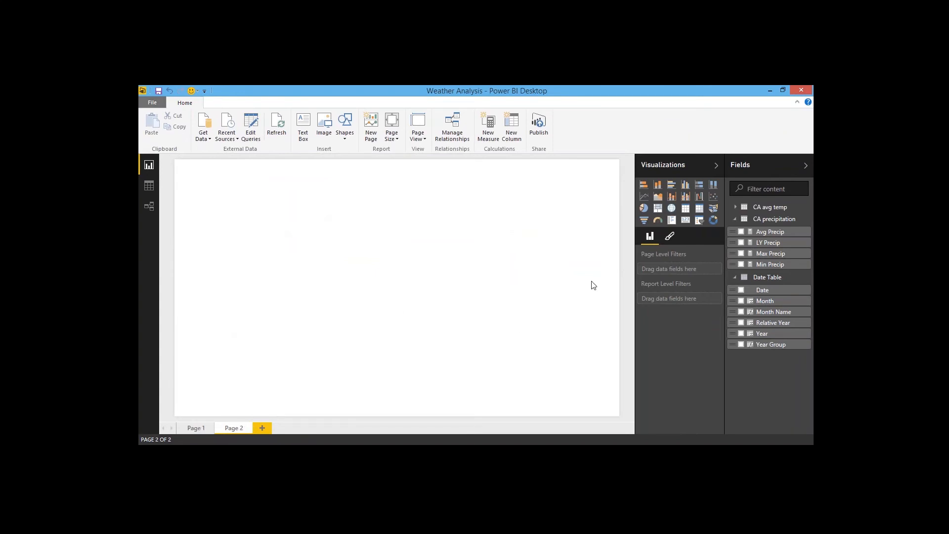
left_click(658, 220)
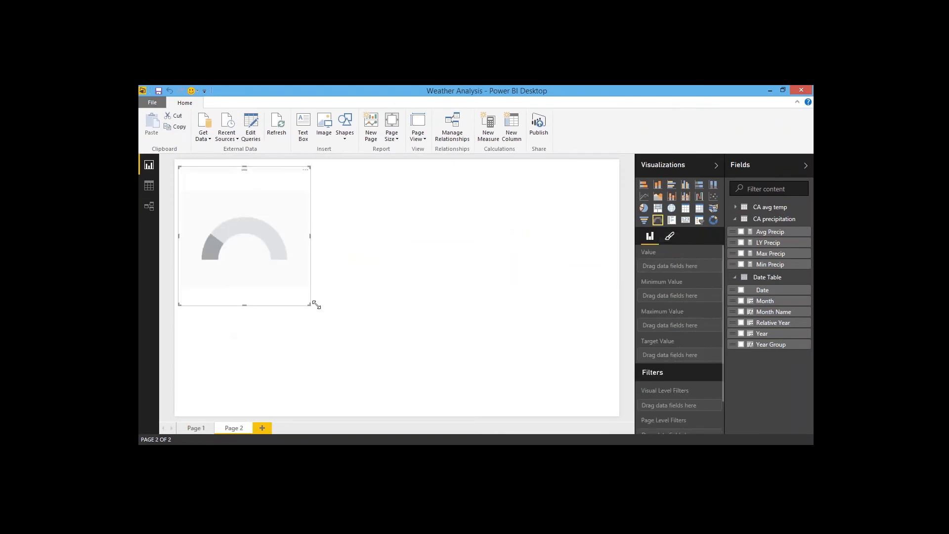
left_click_drag(317, 305, 376, 304)
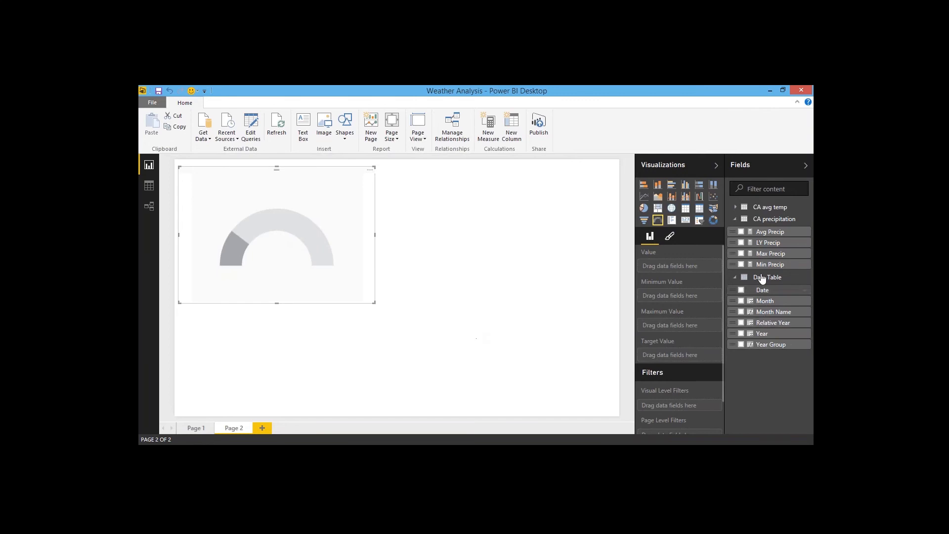
Step: Set the gauge's value to Avg Precip and its target value to LY Precip
left_click_drag(769, 233, 682, 266)
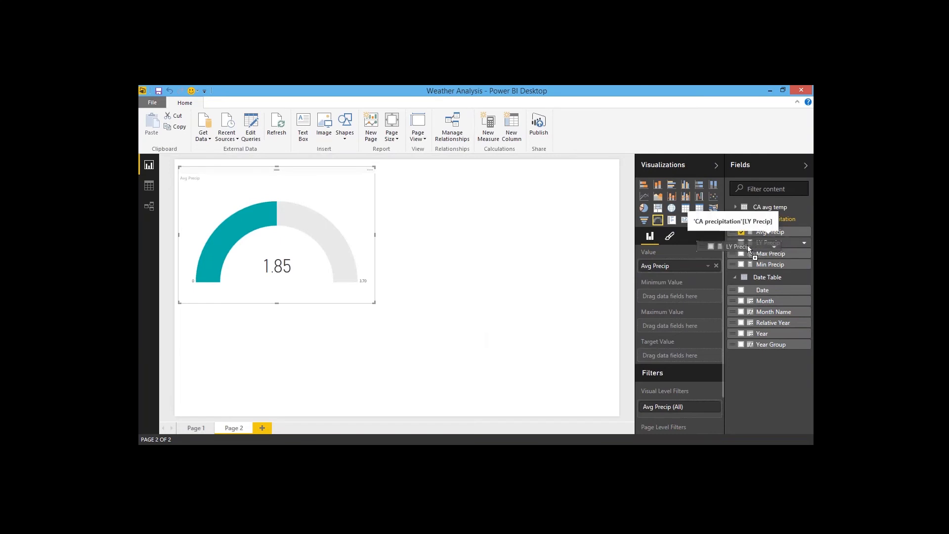
left_click_drag(748, 245, 692, 357)
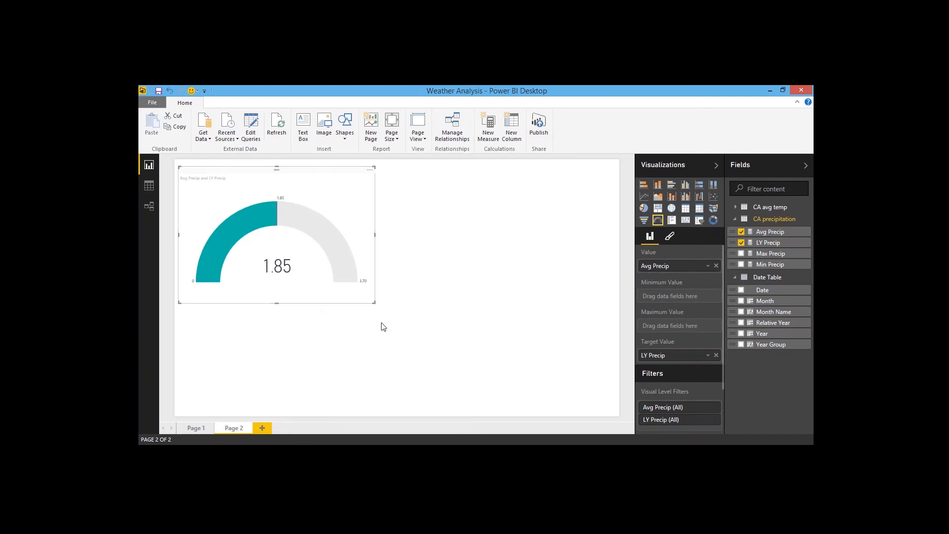
Step: Filter the gauge to show Relative Year is 0, then move the gauge toward the page centre
left_click(736, 220)
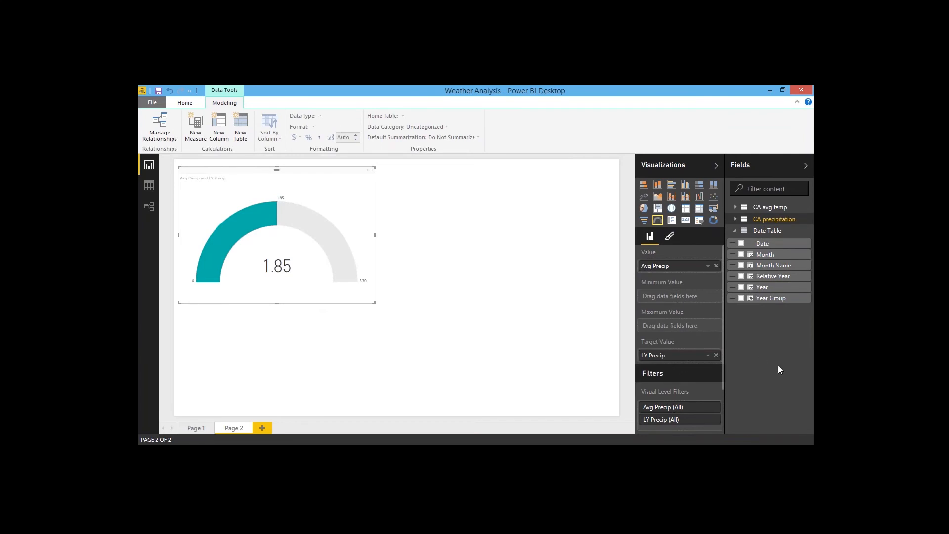
left_click_drag(784, 280, 690, 411)
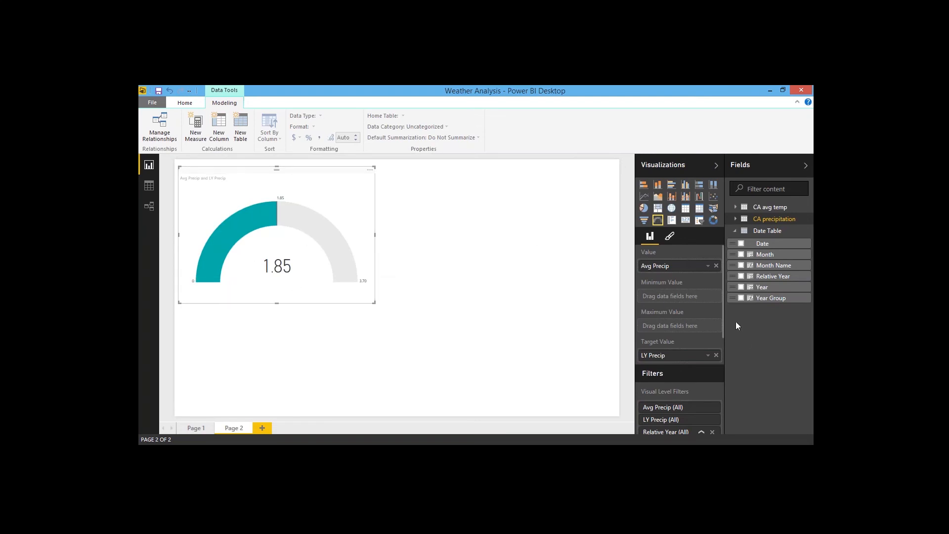
left_click_drag(723, 313, 727, 381)
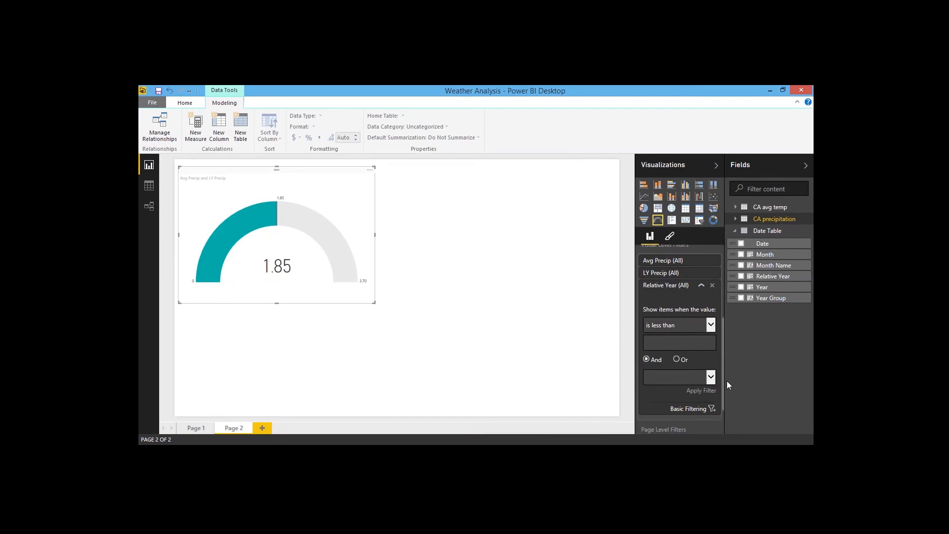
left_click(709, 325)
left_click(661, 357)
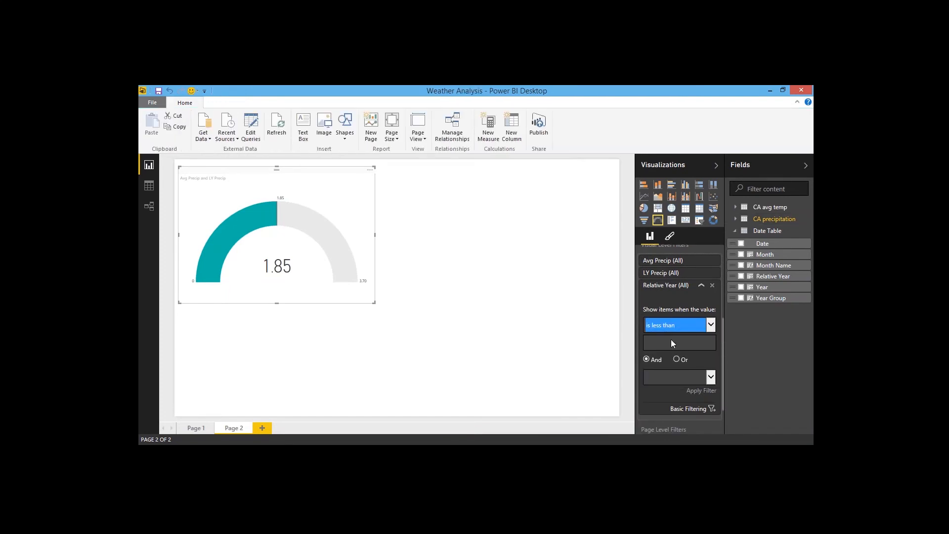
left_click(671, 343)
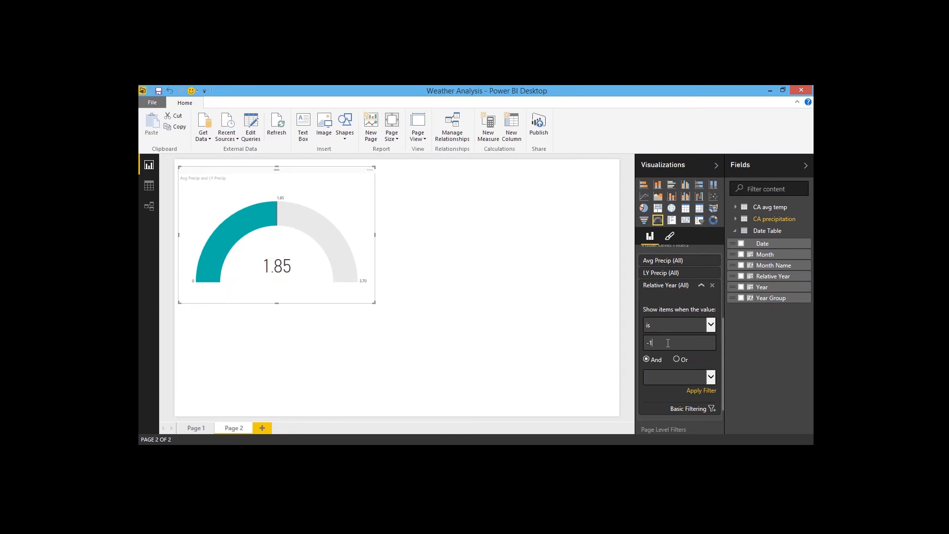
left_click_drag(668, 343, 583, 360)
type("0")
key("Return")
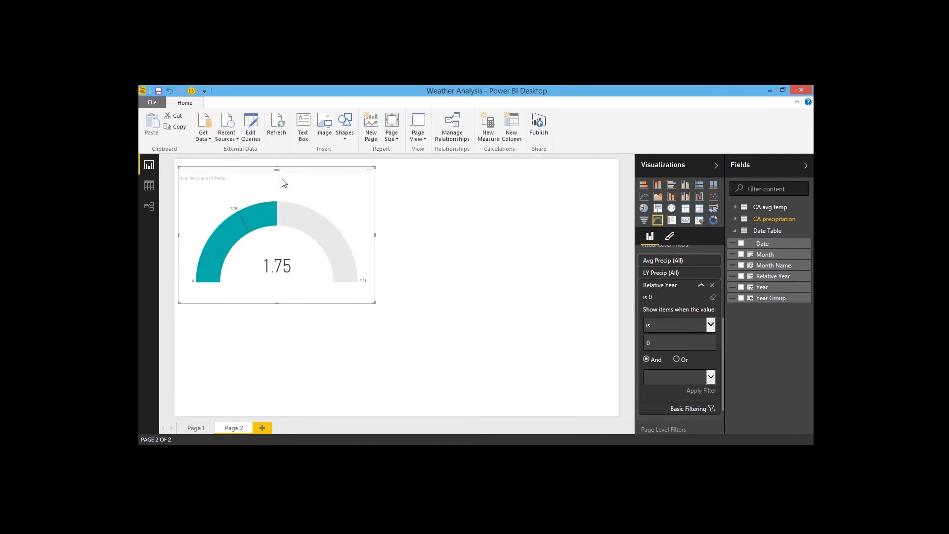
left_click_drag(285, 184, 349, 181)
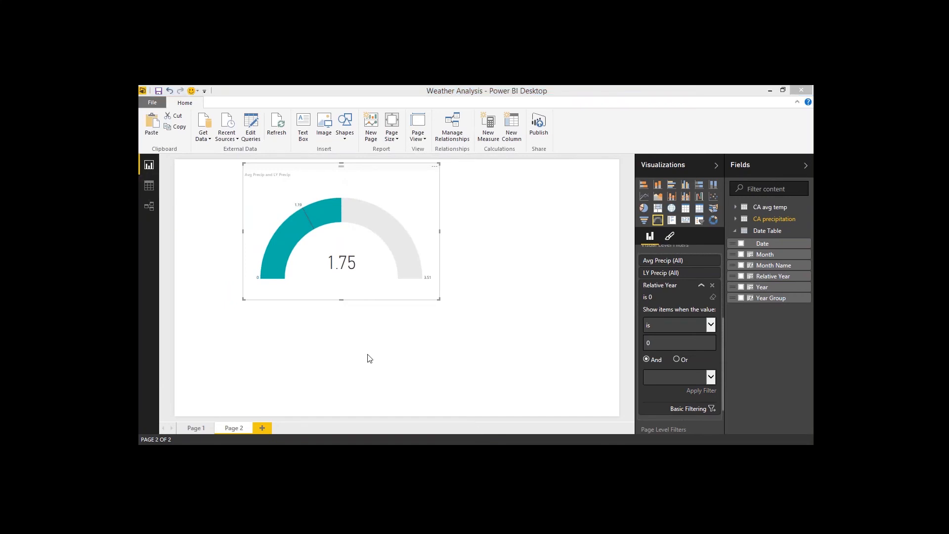
Step: In the data view, create the CA precipitation measure YoY Change Precip = [Avg Precip]-[LY Precip]
left_click(149, 186)
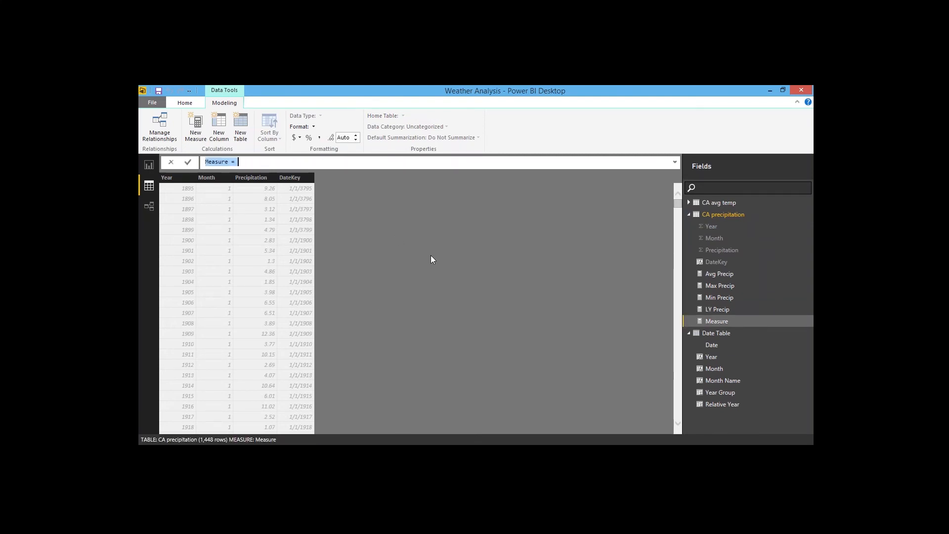
type("Yoy")
key("BackSpace")
type("Y")
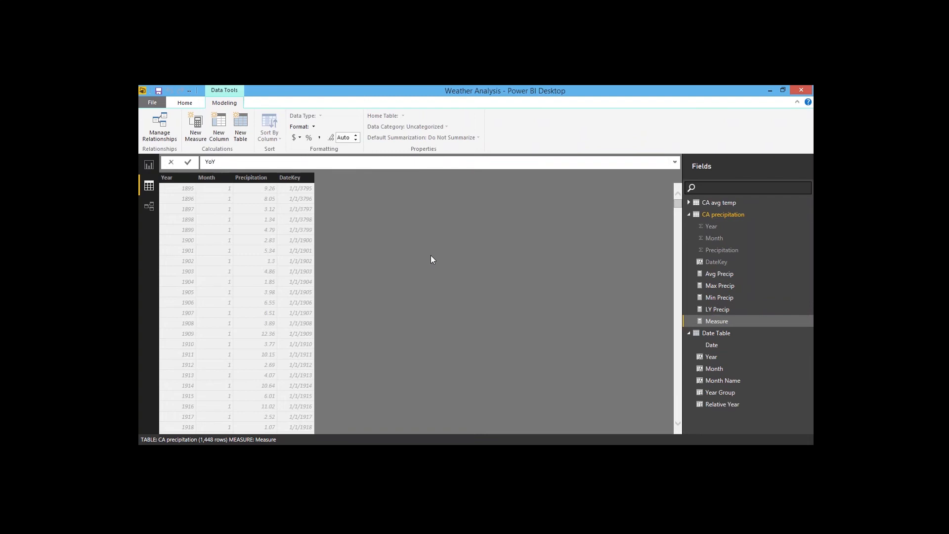
type(" Change Precip=[Avg")
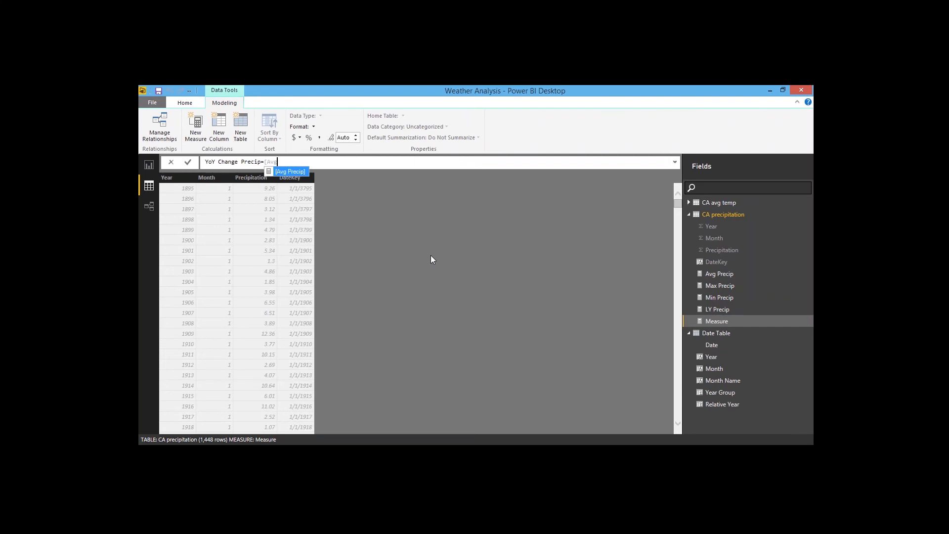
key("Tab")
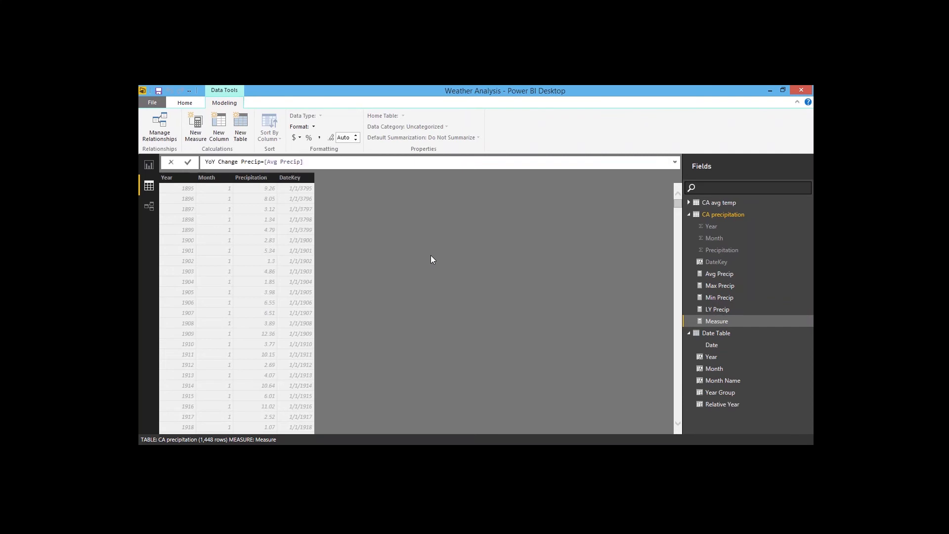
type("-[LY")
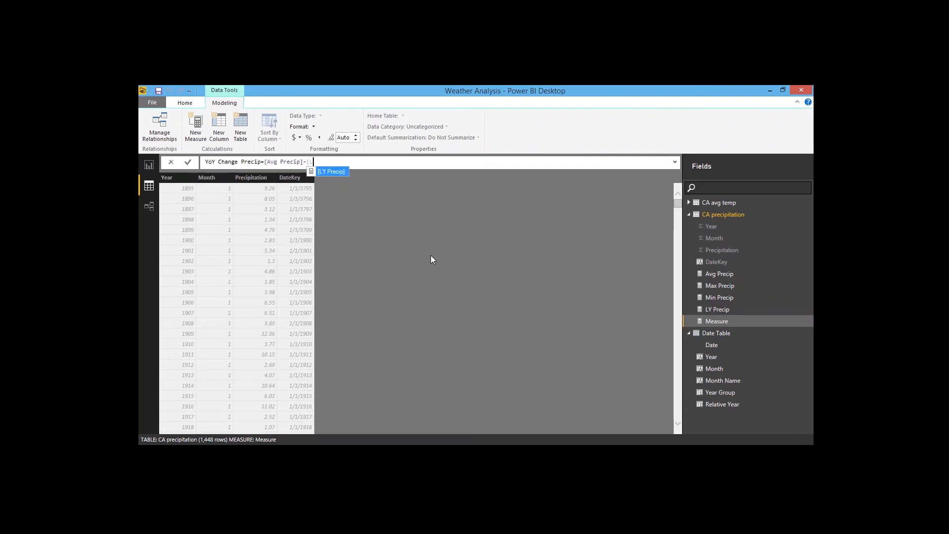
key("Tab")
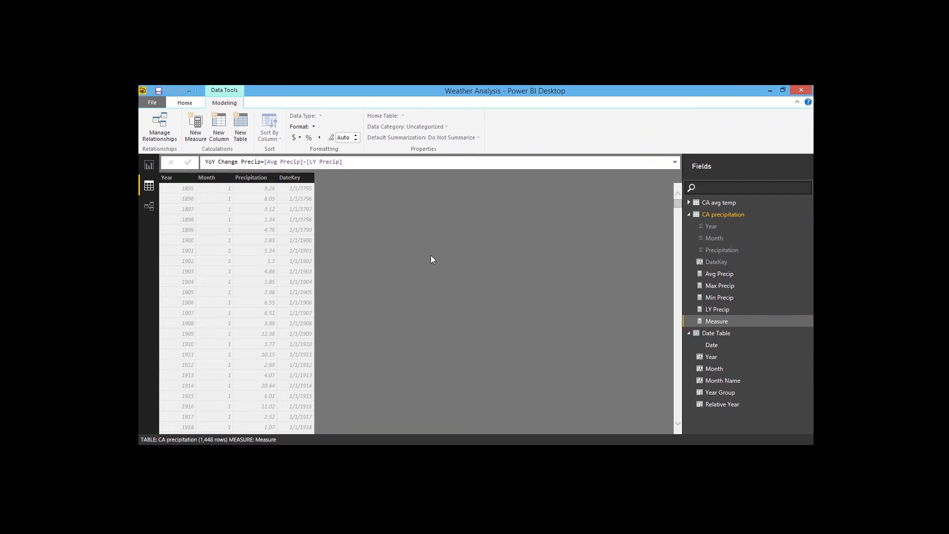
key("Return")
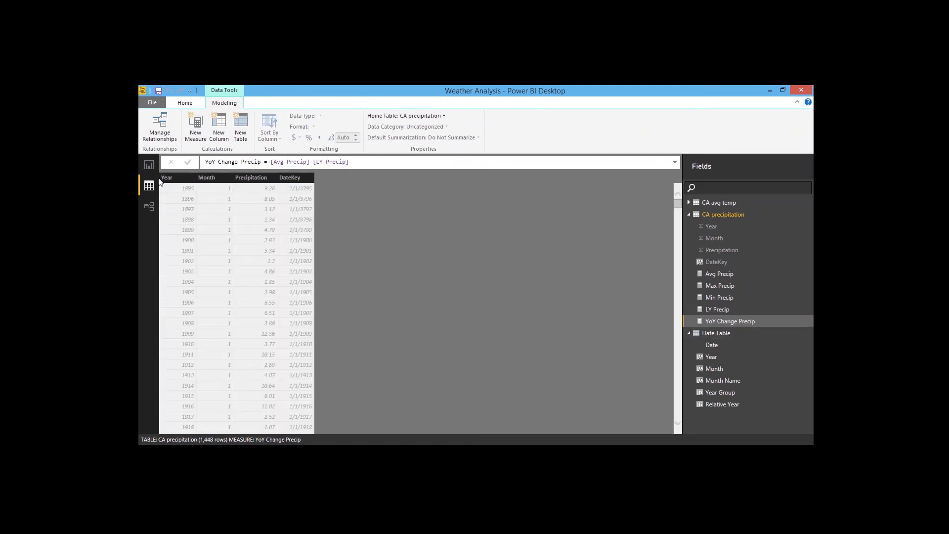
Step: Back on the report page, add a card showing YoY Change Precip below the gauge and resize it wider and shorter
left_click(149, 164)
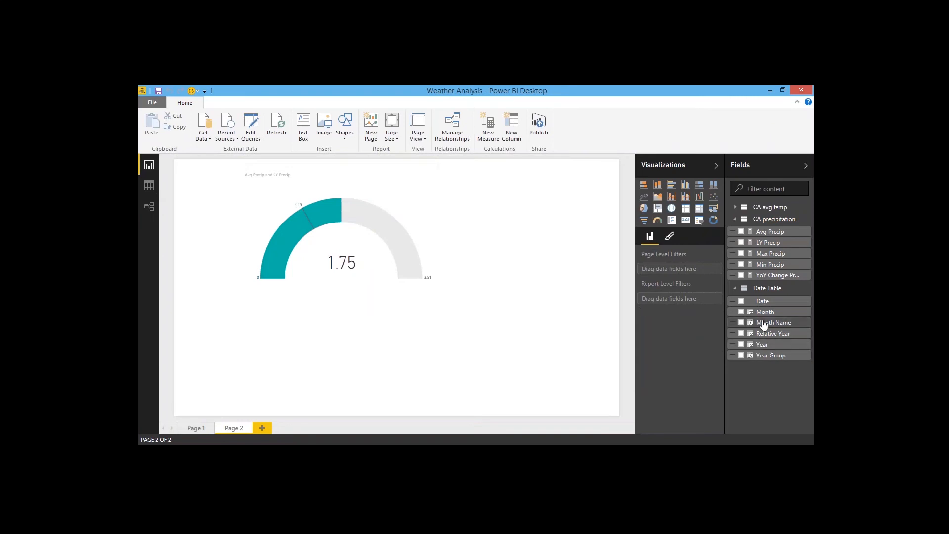
left_click(735, 278)
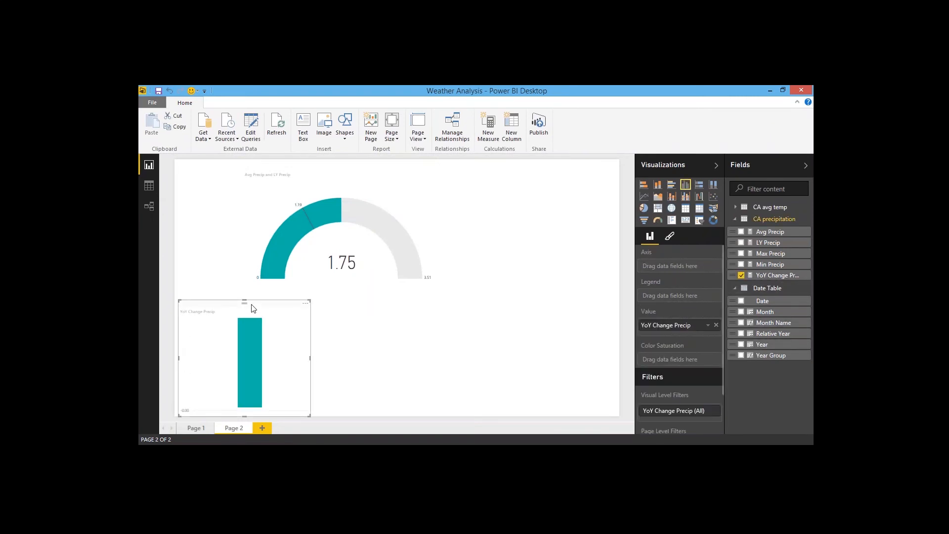
left_click(685, 221)
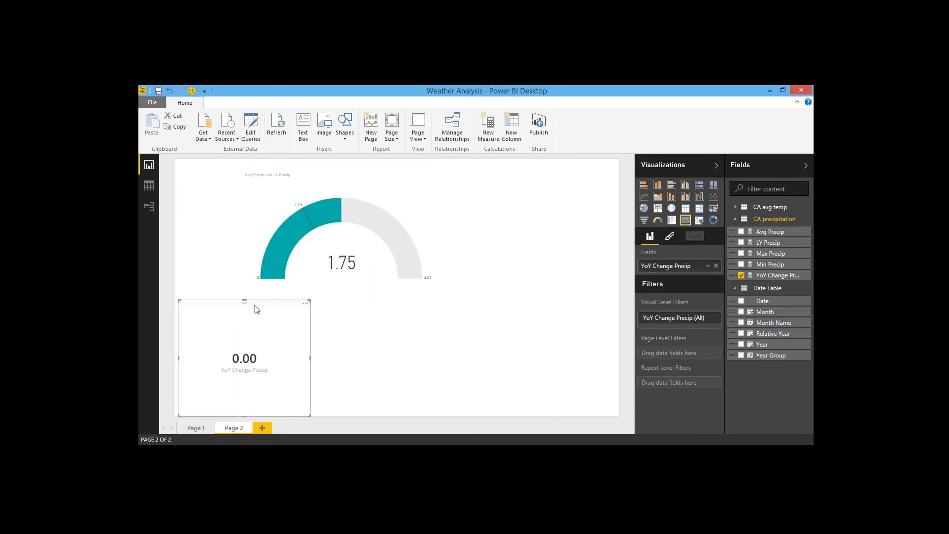
left_click_drag(256, 309, 334, 301)
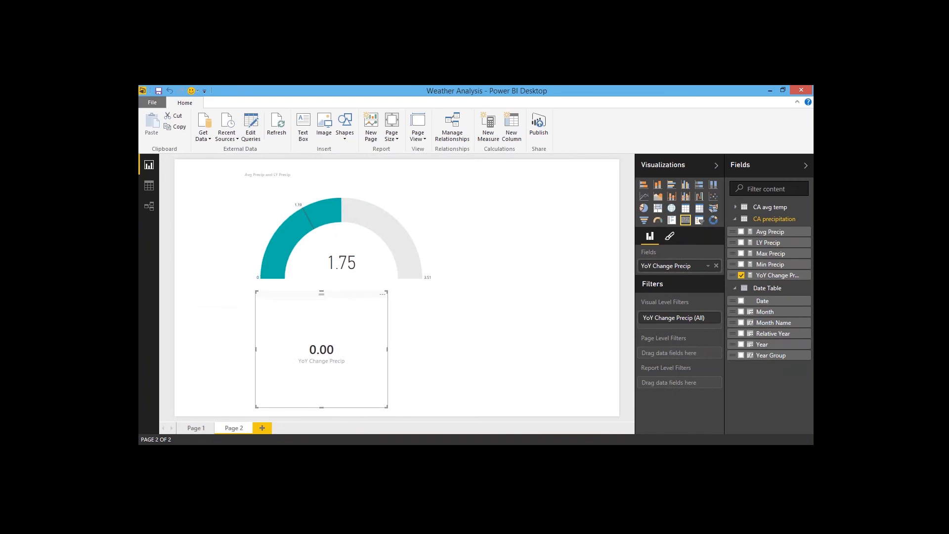
left_click_drag(387, 407, 385, 367)
left_click_drag(388, 330, 426, 330)
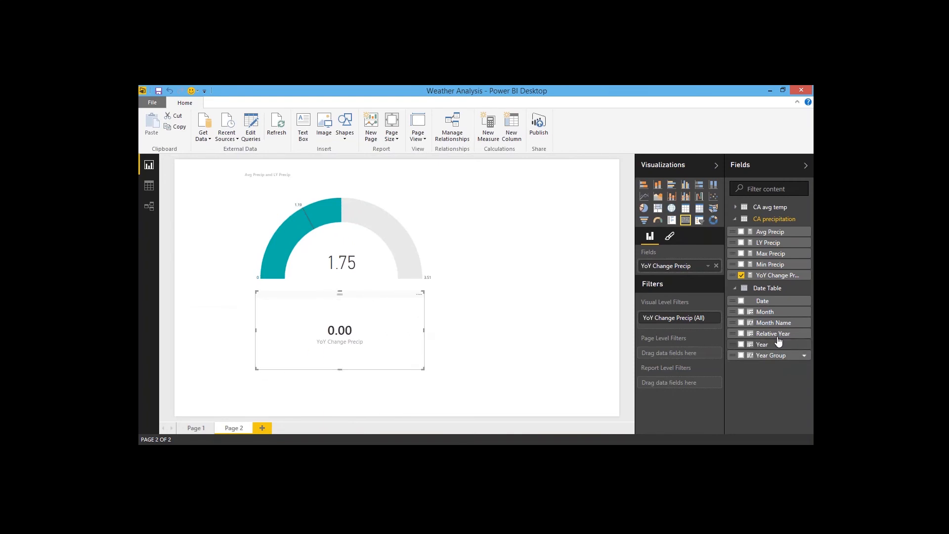
Step: Filter the card to show items when Relative Year is 0, and nudge the card slightly down
left_click_drag(786, 333, 679, 322)
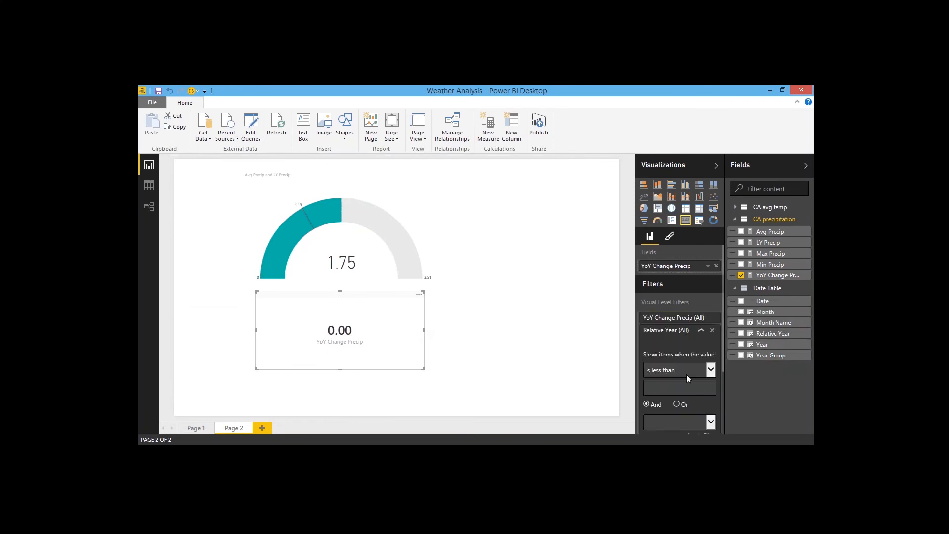
left_click(710, 369)
left_click(698, 406)
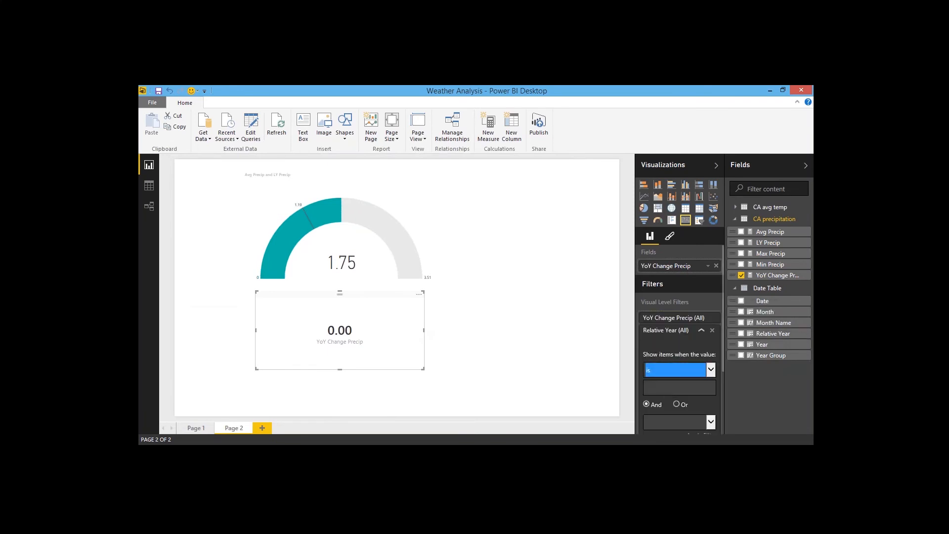
left_click(662, 388)
key("Return")
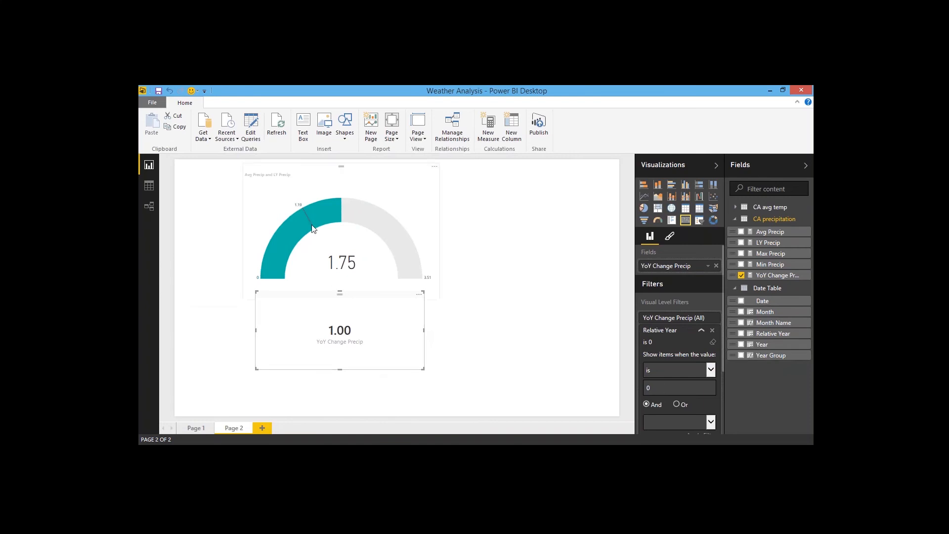
mouse_move(354, 295)
left_mouse_down()
mouse_move(354, 310)
mouse_move(351, 303)
left_mouse_up()
left_click(455, 327)
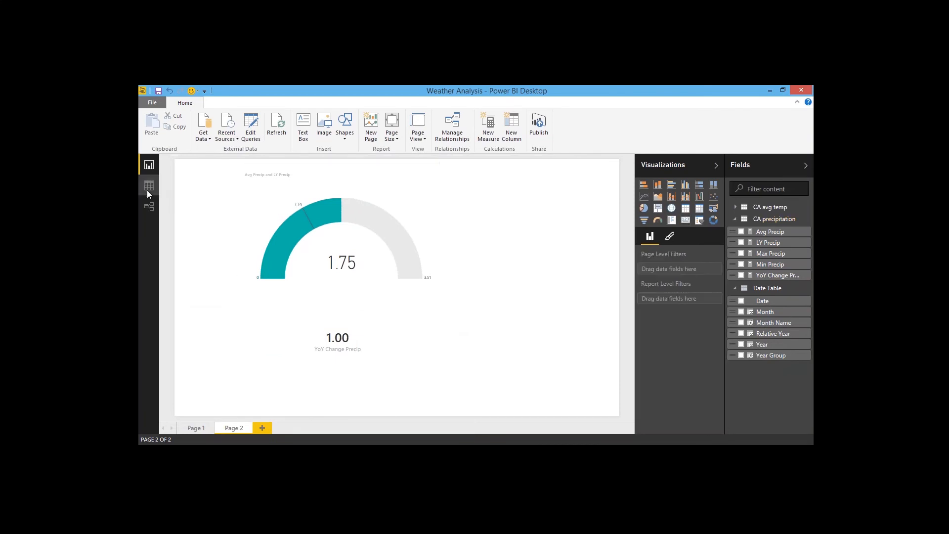
Step: Review the YoY Change Precip formula, then narrow the card by pulling in its right edge
left_click(149, 186)
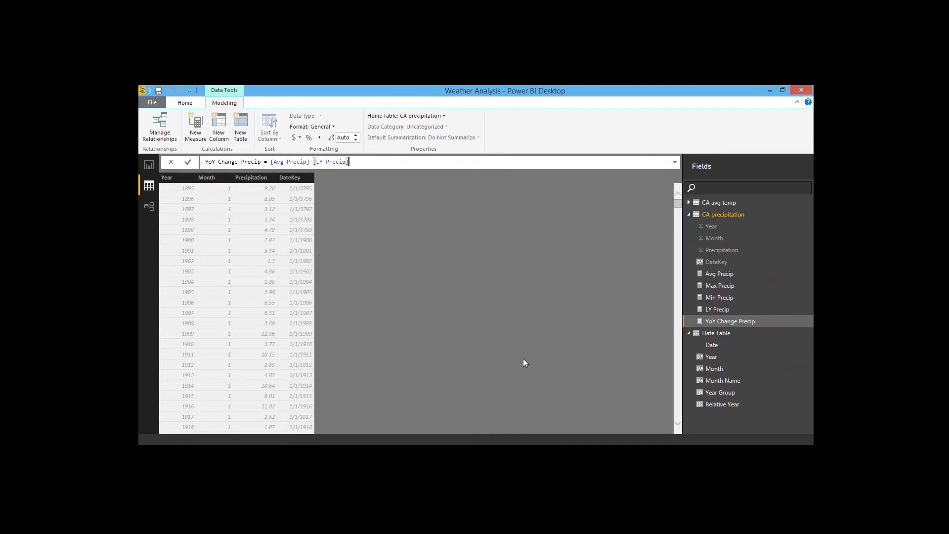
left_click(147, 167)
left_click(414, 340)
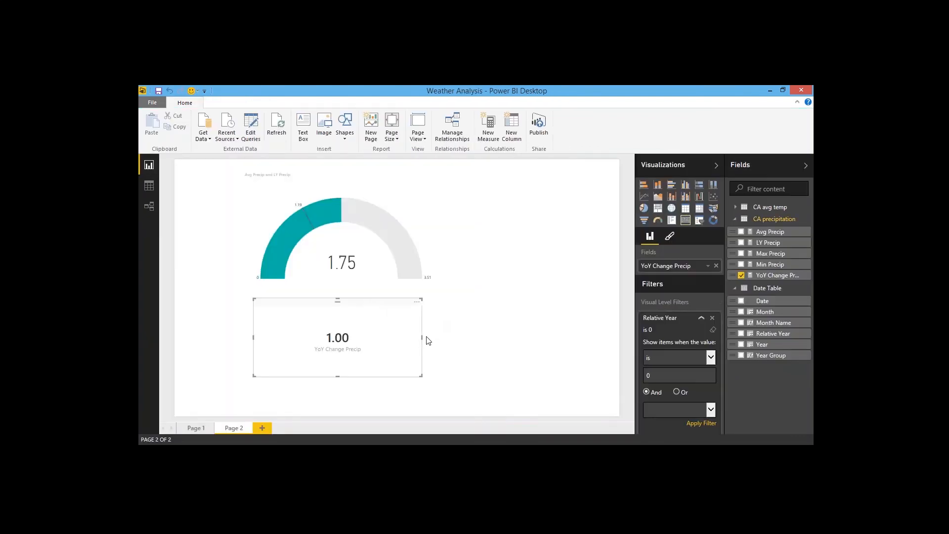
left_click_drag(422, 337, 328, 337)
left_click(350, 339)
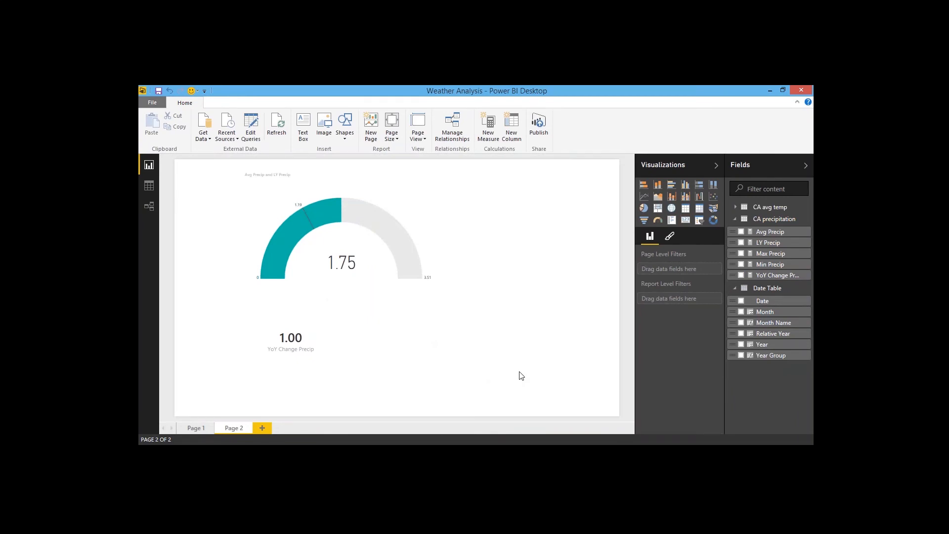
Step: Add a line chart beside the card, shorten it, and plot Avg Precip with Year on the axis
left_click(644, 197)
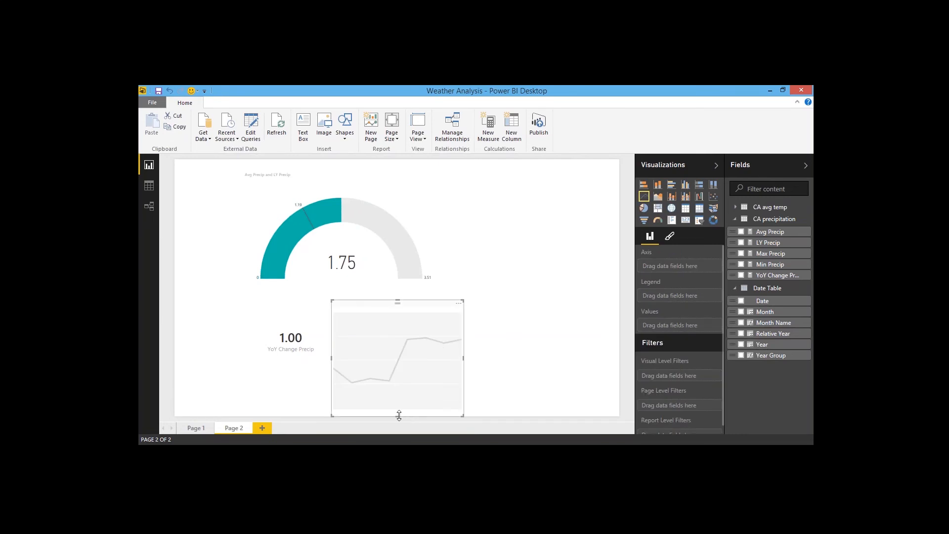
left_click_drag(400, 414, 398, 377)
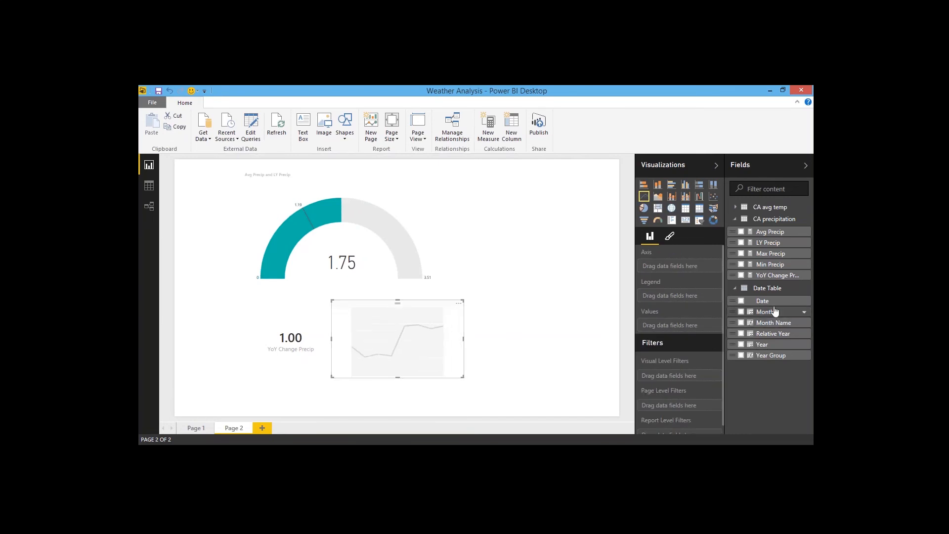
left_click(742, 233)
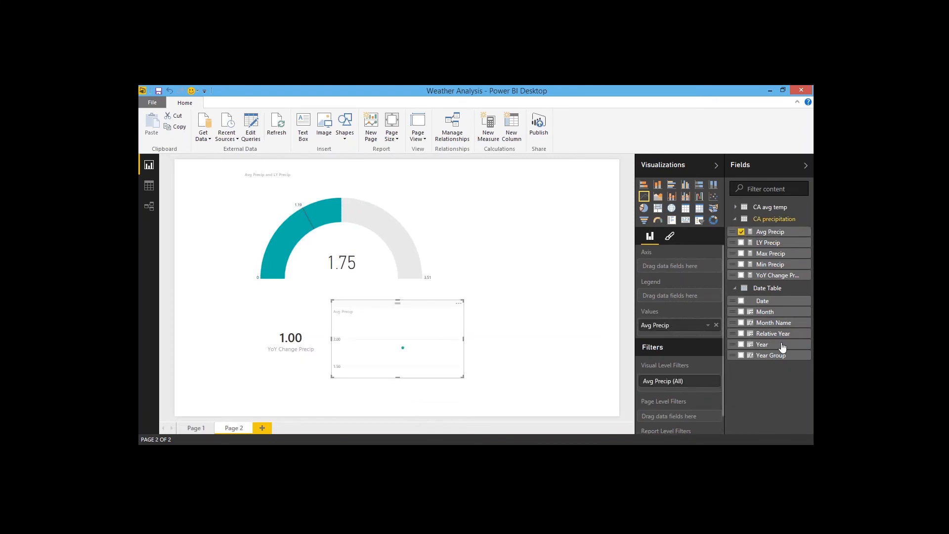
left_click_drag(771, 347, 675, 266)
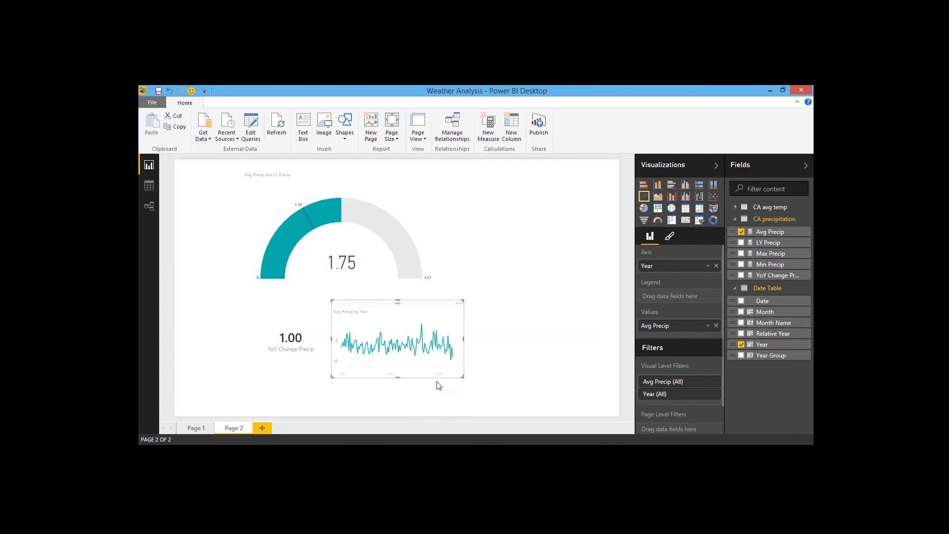
Step: Add a Year Group slicer in the page's upper-left corner, resize it, and select Last 5 years
left_click(215, 286)
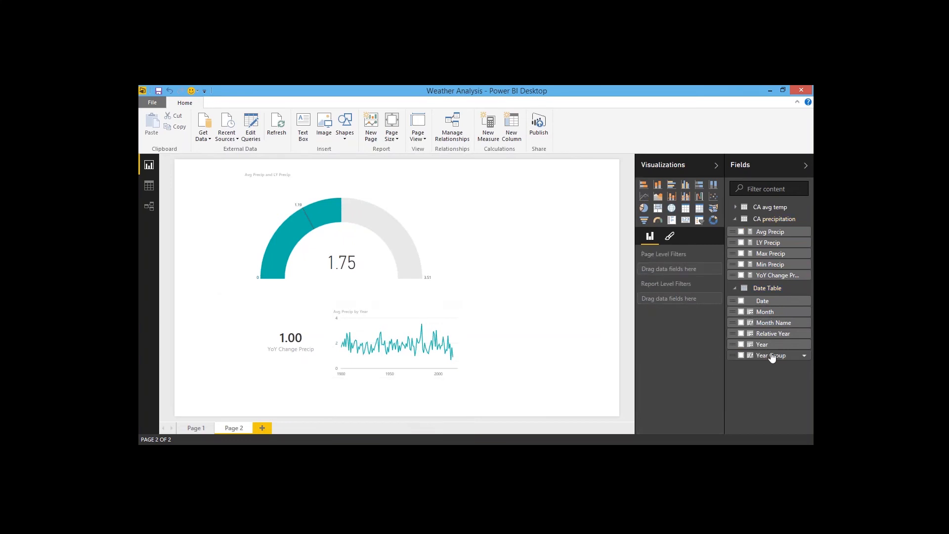
left_click_drag(774, 356, 218, 263)
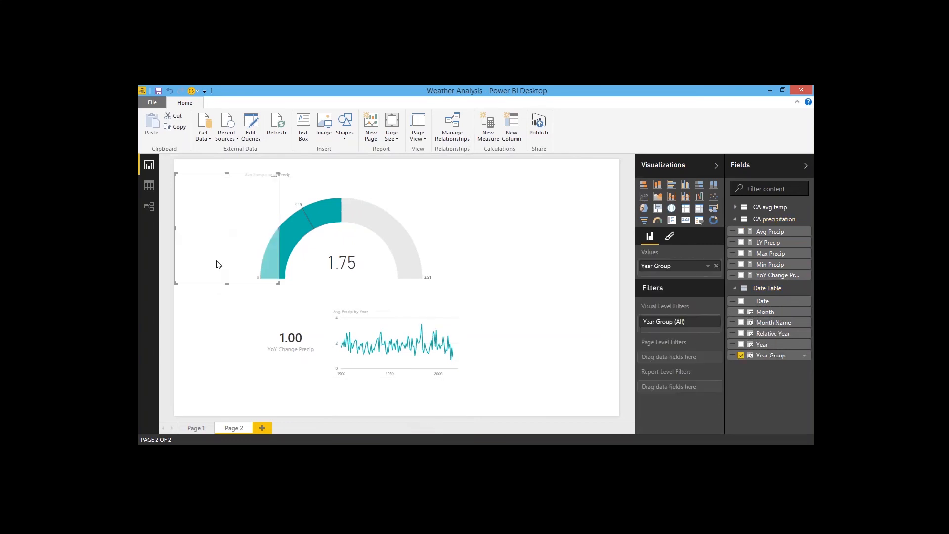
left_click(699, 224)
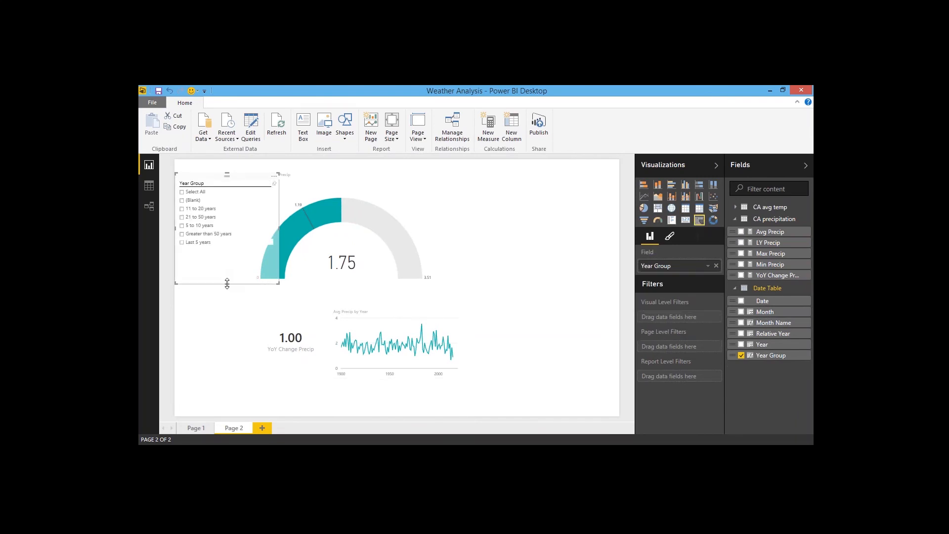
left_click_drag(227, 283, 227, 303)
left_click_drag(278, 239, 249, 239)
left_click(182, 242)
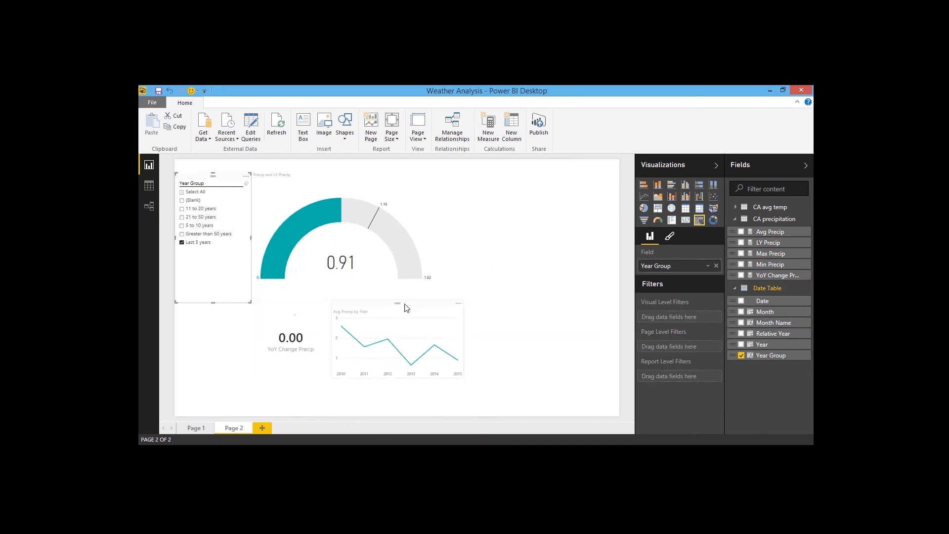
Step: Turn off the line chart's X-Axis, Y-Axis, Title and Background in its format settings
left_click_drag(406, 308, 404, 303)
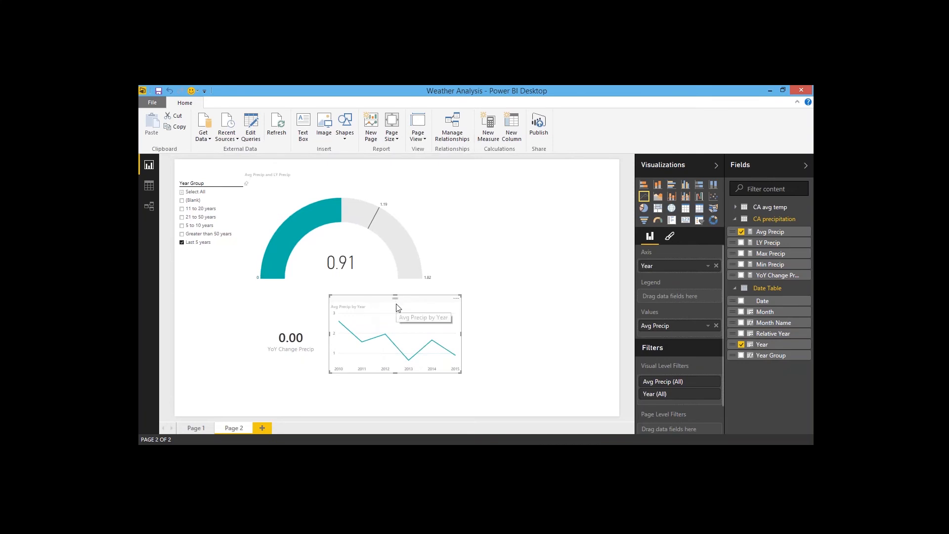
left_click(672, 237)
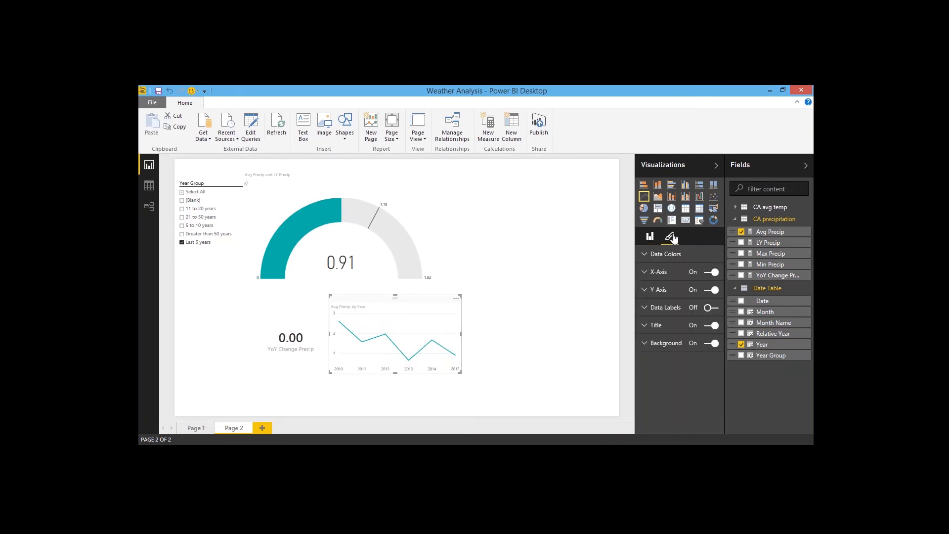
left_click(712, 272)
left_click(712, 290)
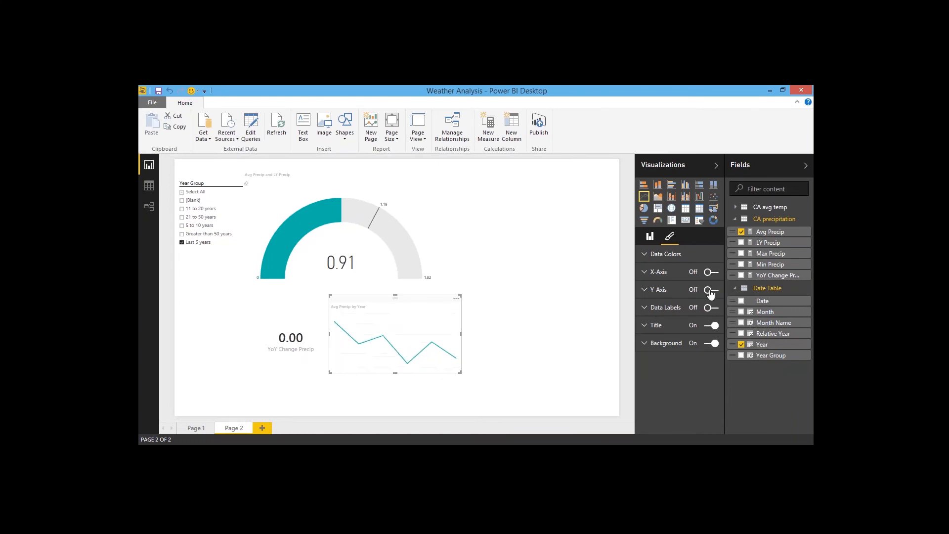
left_click(712, 325)
left_click(712, 343)
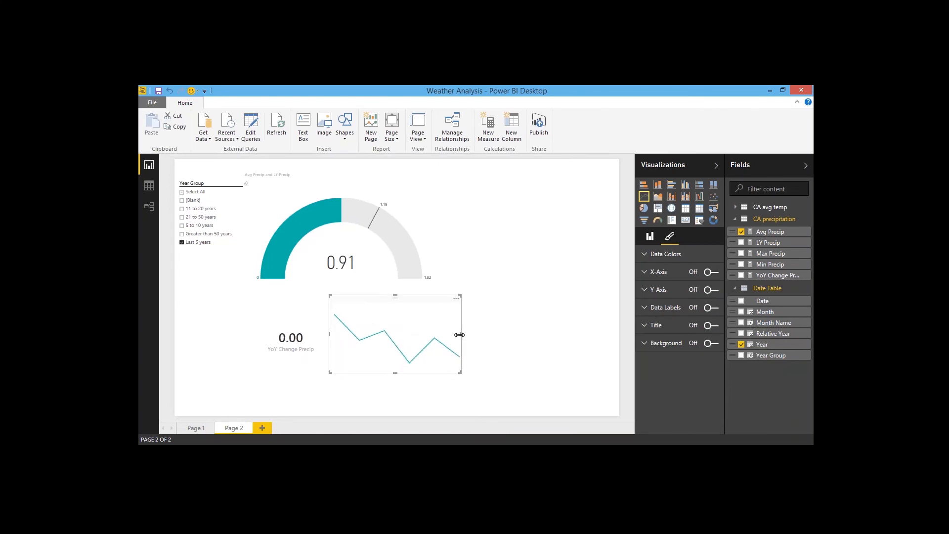
Step: Shrink the line chart into a small sparkline next to the card by narrowing and shortening it
left_click_drag(461, 334, 406, 334)
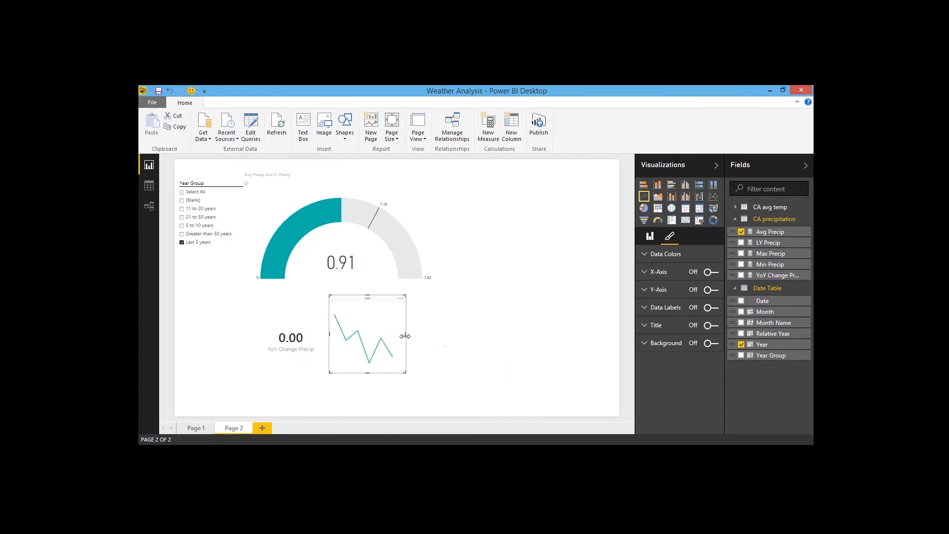
left_click(367, 376)
left_click(367, 370)
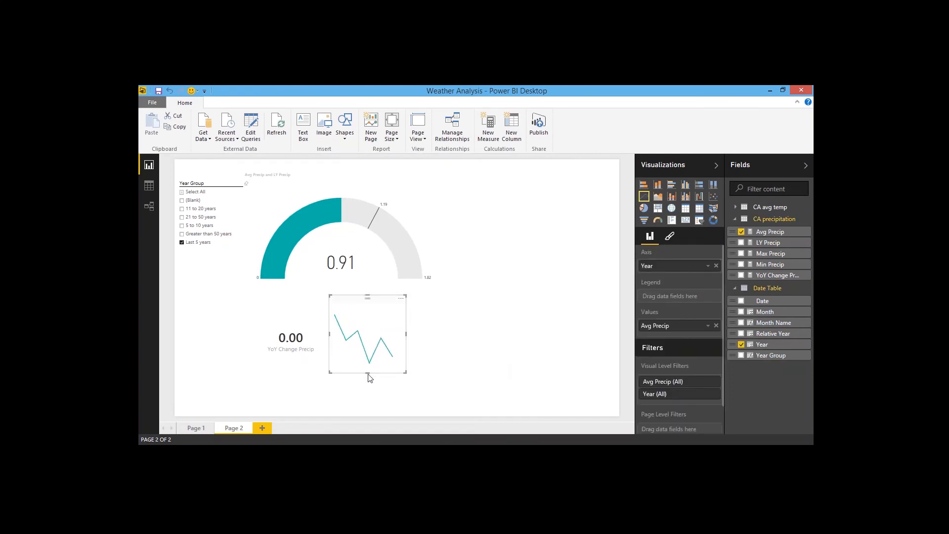
left_click_drag(368, 373, 368, 355)
left_click_drag(371, 299, 367, 311)
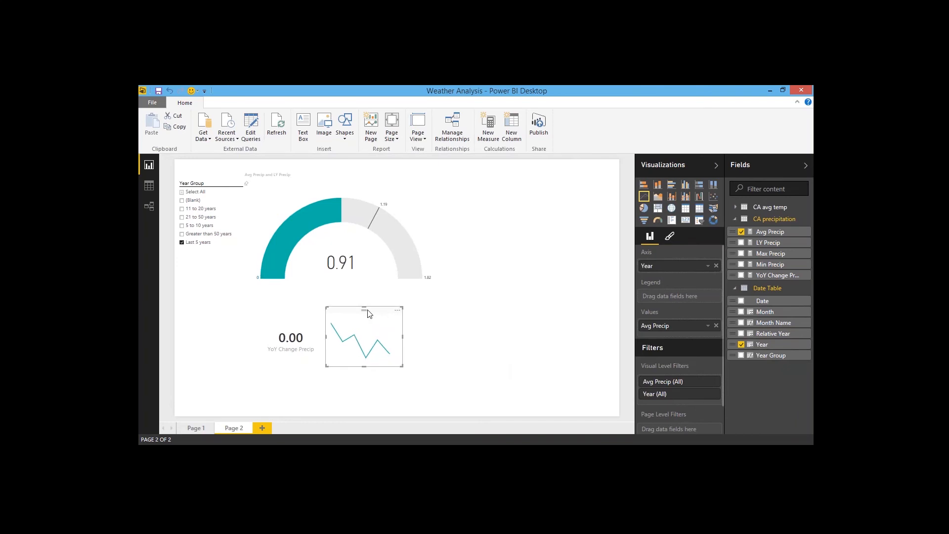
left_click(438, 366)
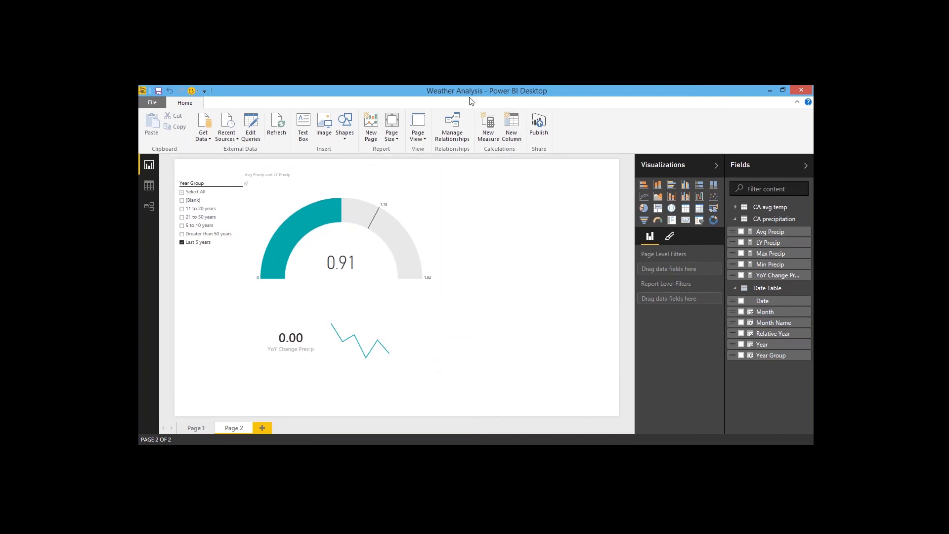
Step: Switch to the CA Temp Rainfall report and collapse the Fields and Visualizations panes
left_click_drag(463, 102, 591, 255)
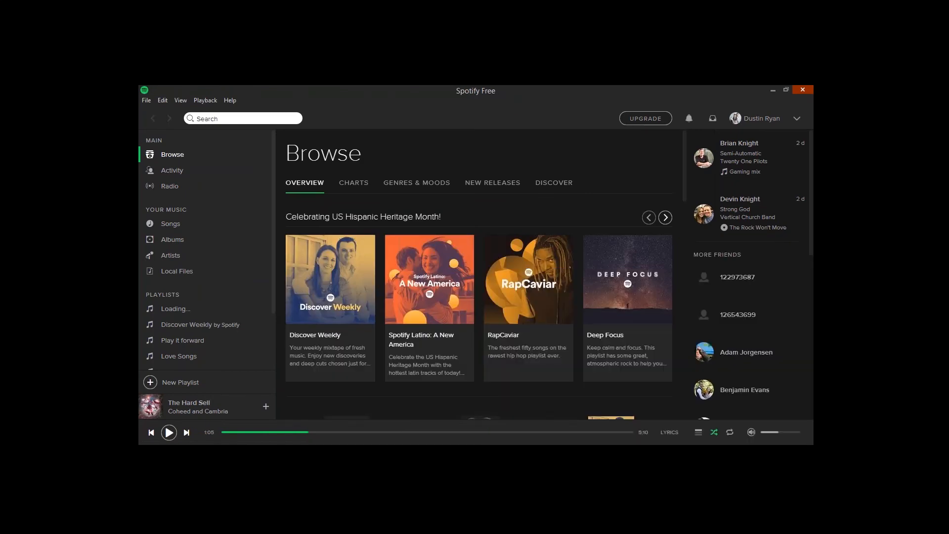
left_click_drag(780, 283, 400, 86)
left_click(681, 166)
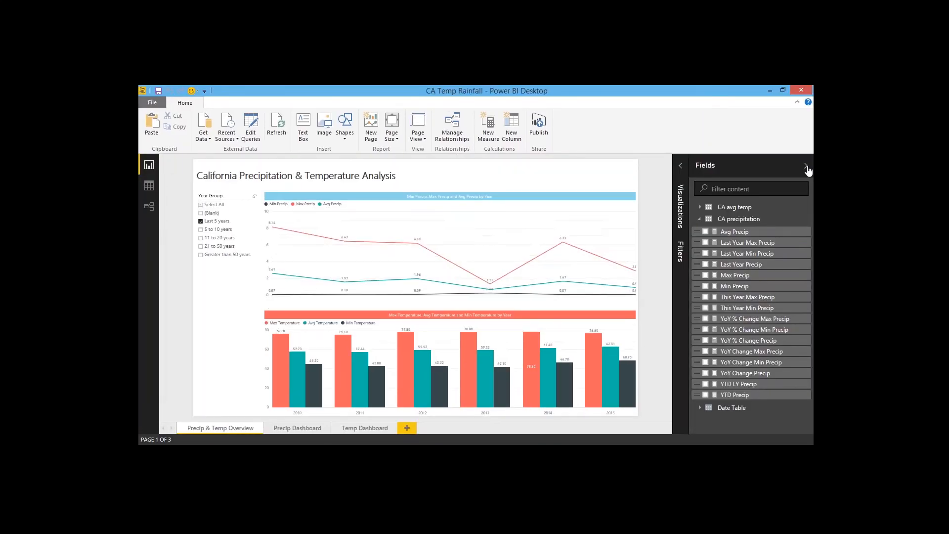
left_click(806, 166)
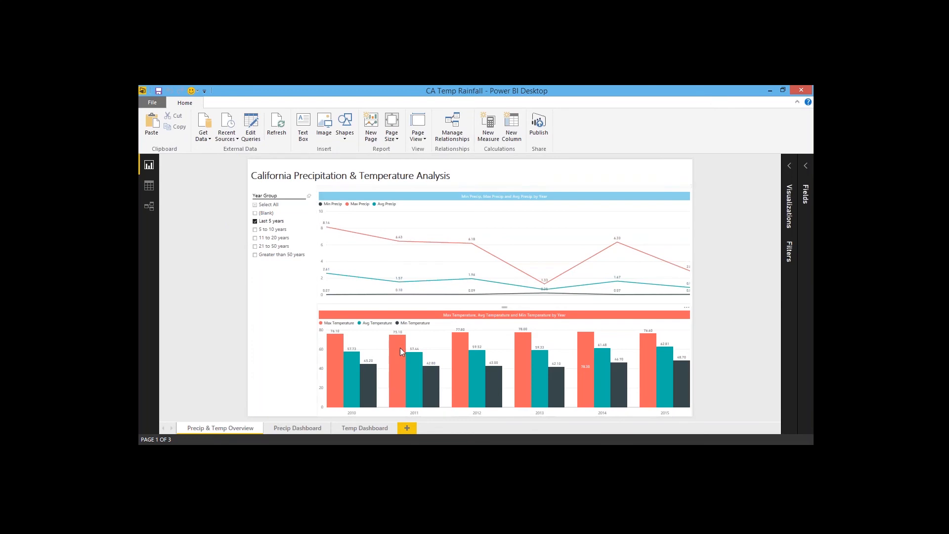
Step: Review the Precip Dashboard and Temp Dashboard pages of the report
left_click(295, 429)
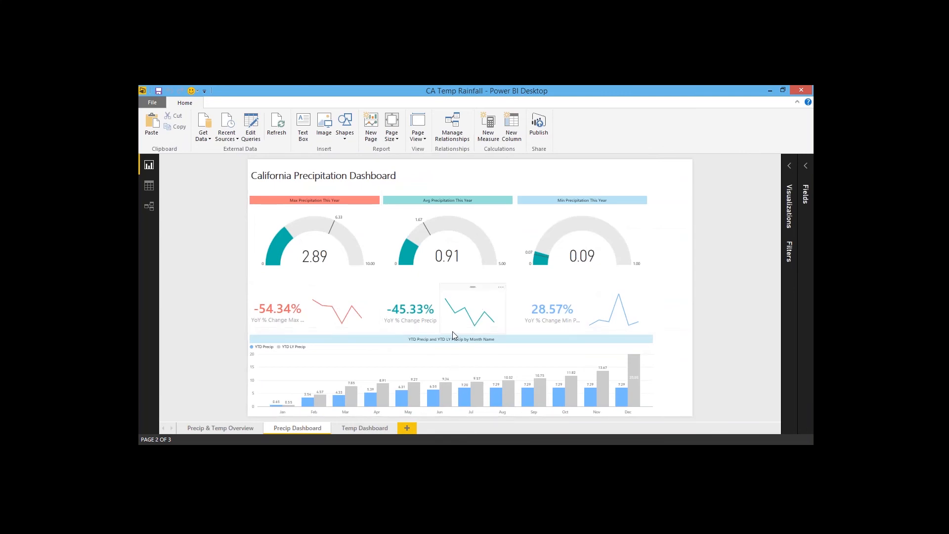
left_click(414, 333)
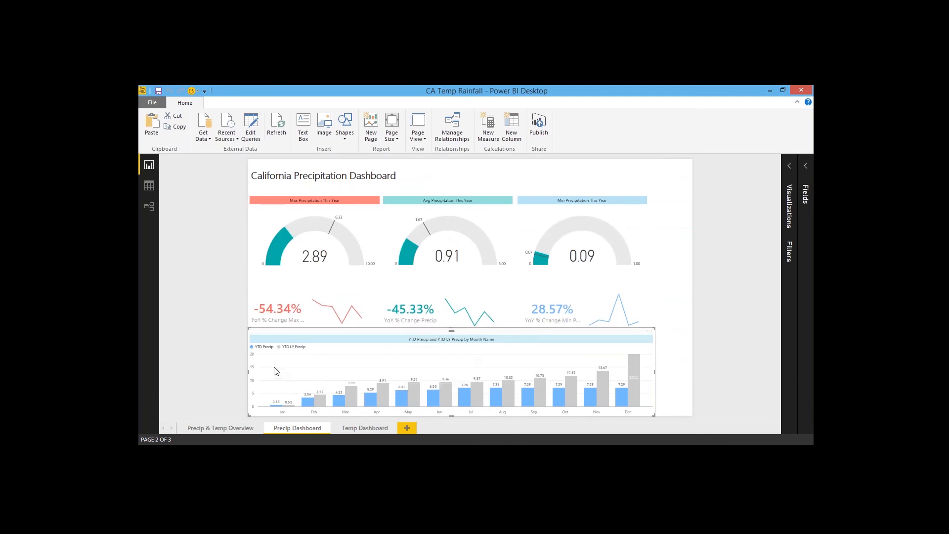
mouse_move(404, 399)
left_click(685, 382)
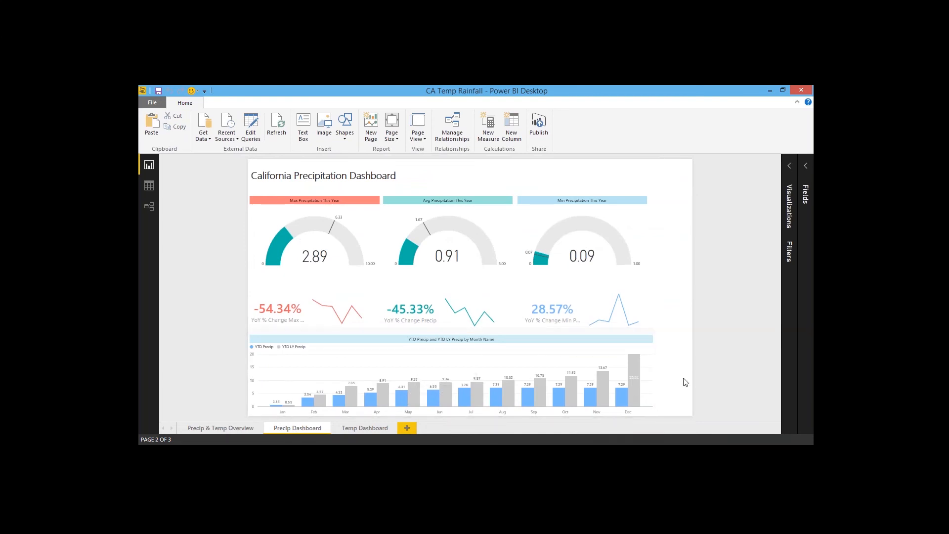
left_click(358, 429)
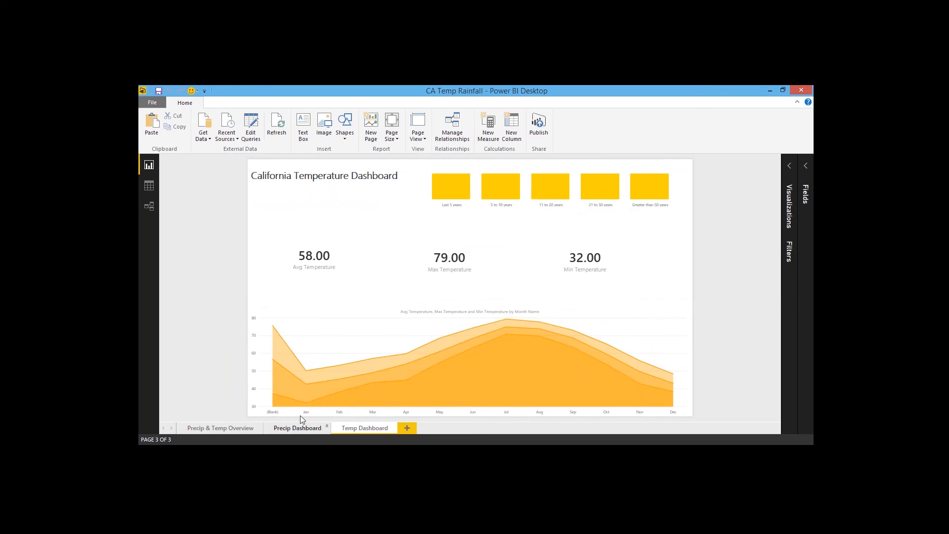
left_click(298, 427)
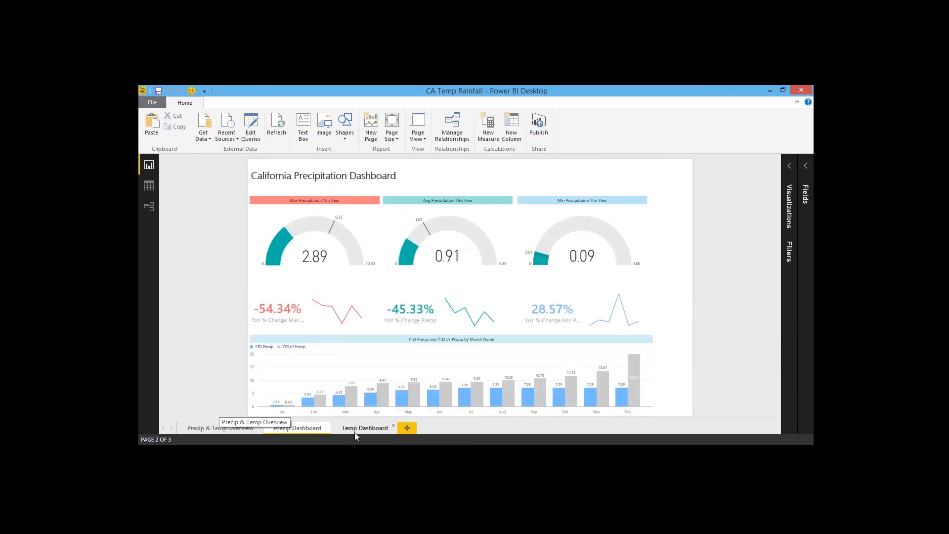
left_click(369, 429)
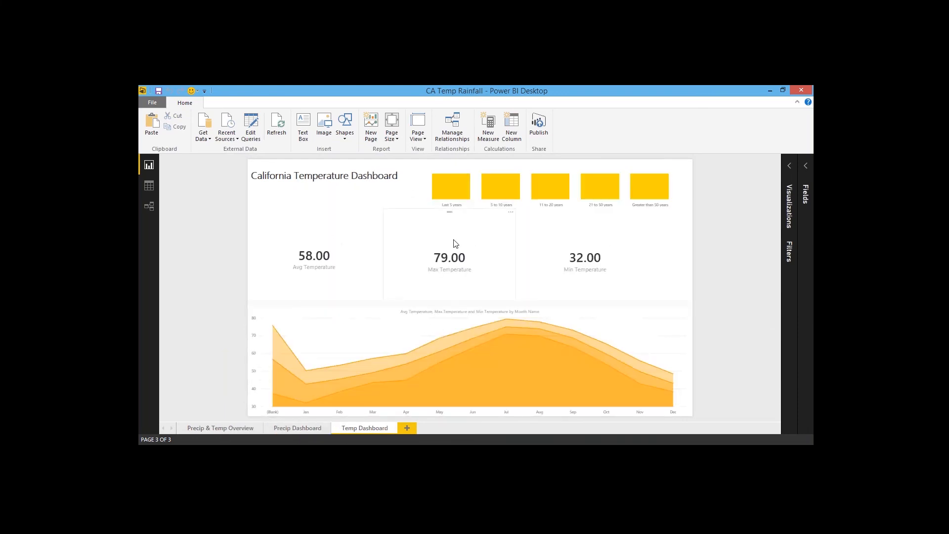
Step: Cross-filter the temperature page by selecting each Year Group column in the top chart in turn
left_click(487, 171)
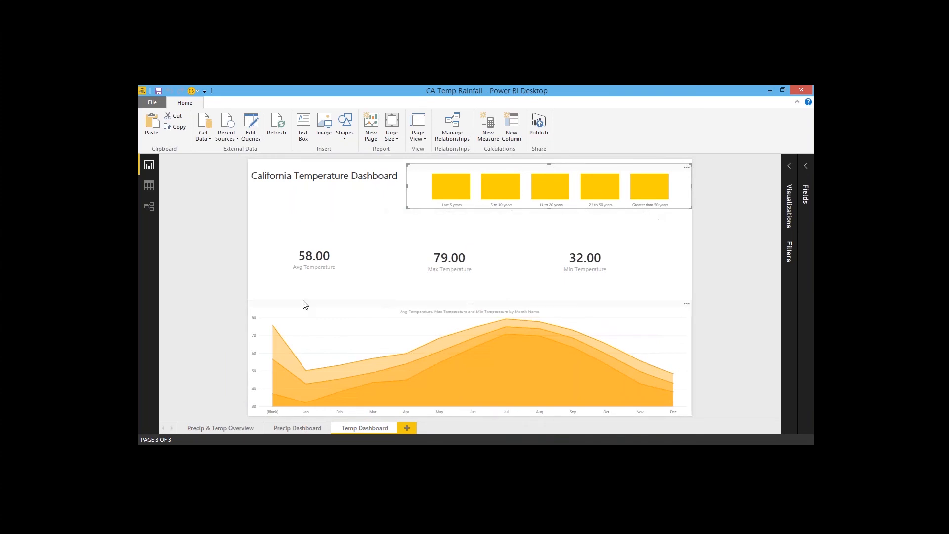
left_click(456, 190)
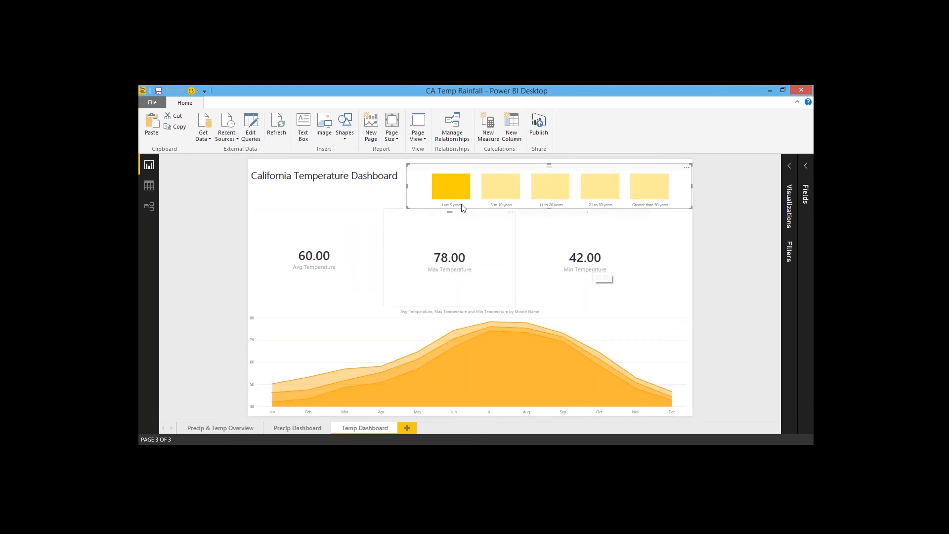
mouse_move(446, 186)
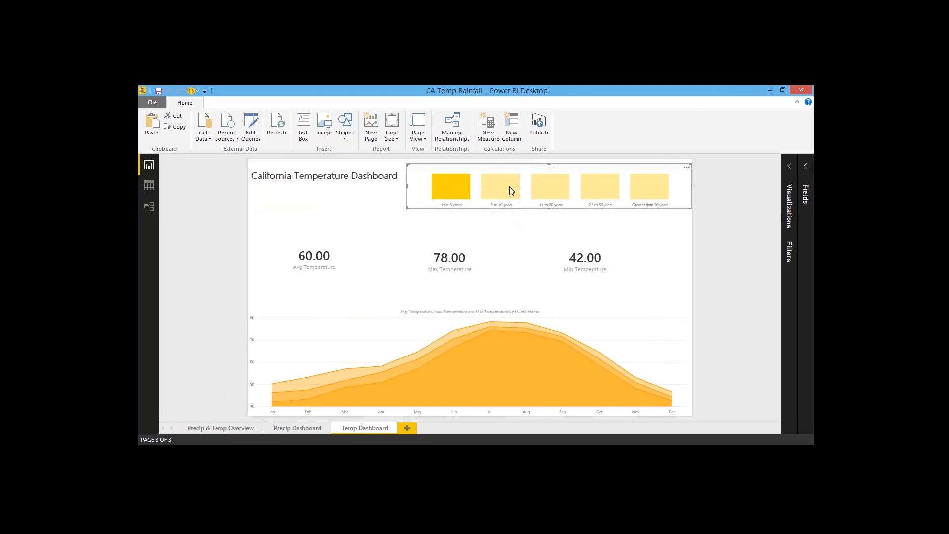
left_click(509, 187)
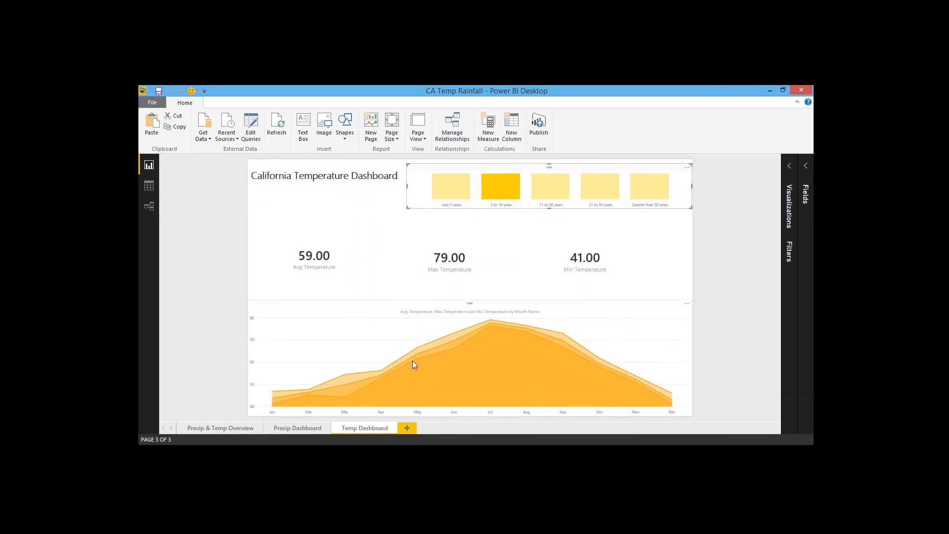
left_click(559, 188)
left_click(600, 189)
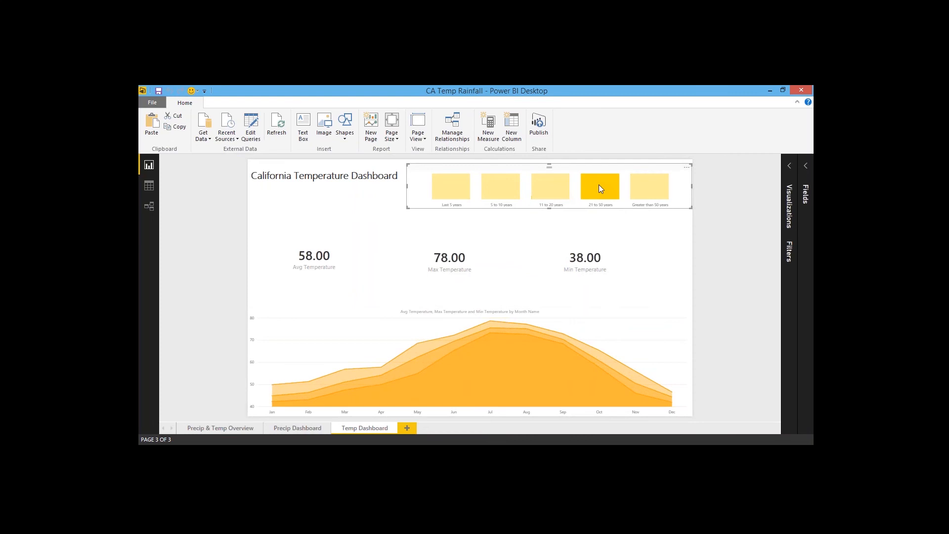
left_click(648, 188)
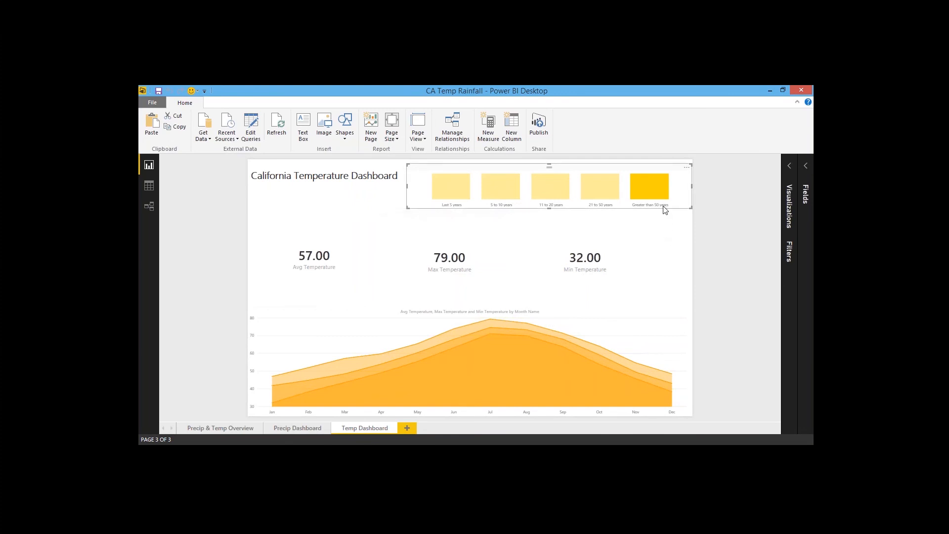
Step: Compare the temperature cards by alternating the chart selection between Last 5 years and Greater than 50 years
left_click(447, 184)
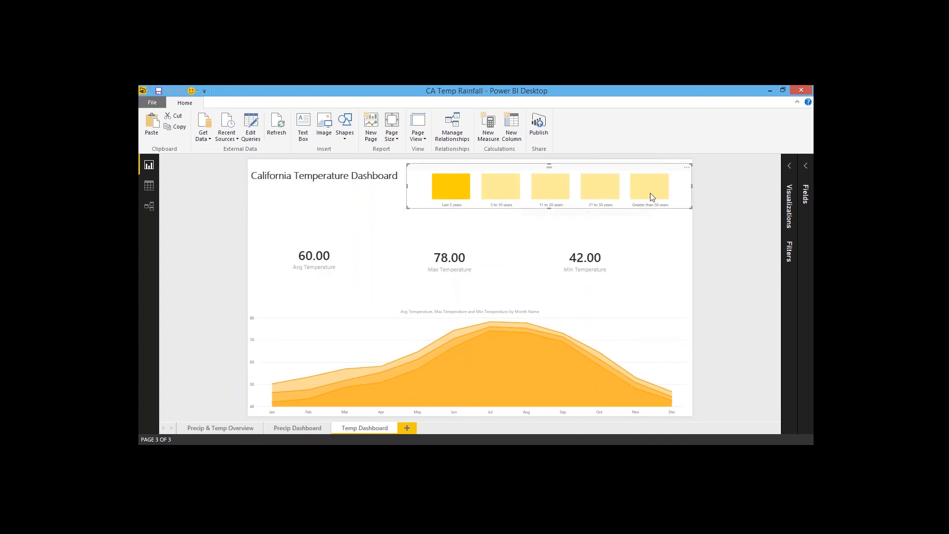
mouse_move(652, 194)
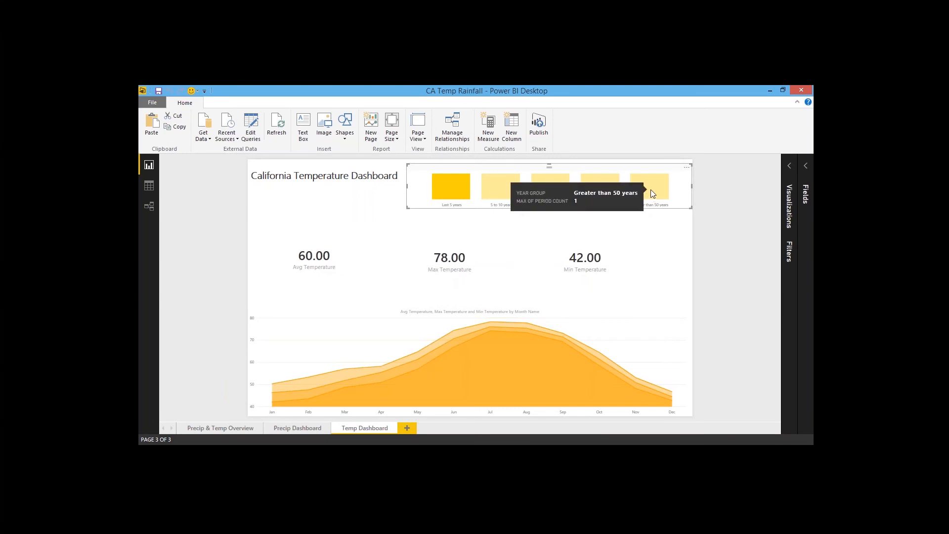
left_click(650, 192)
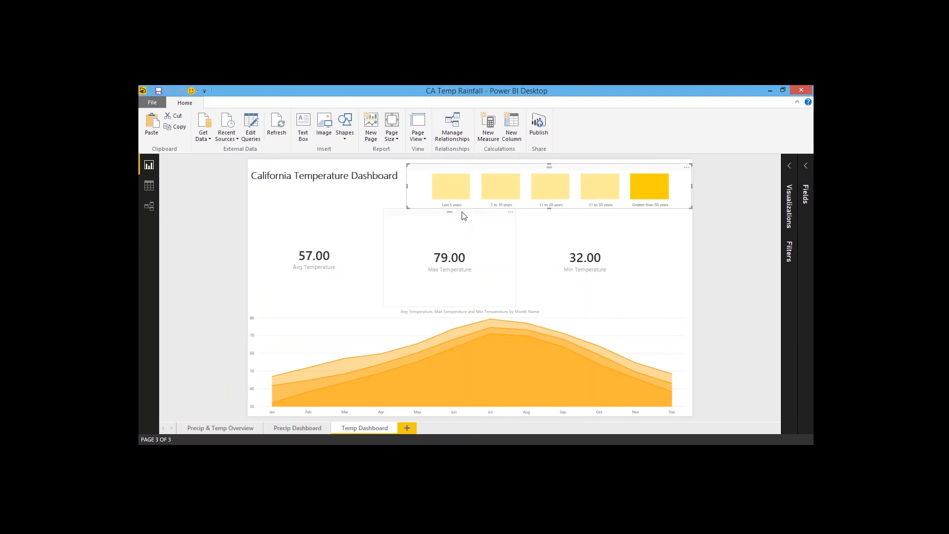
left_click(454, 192)
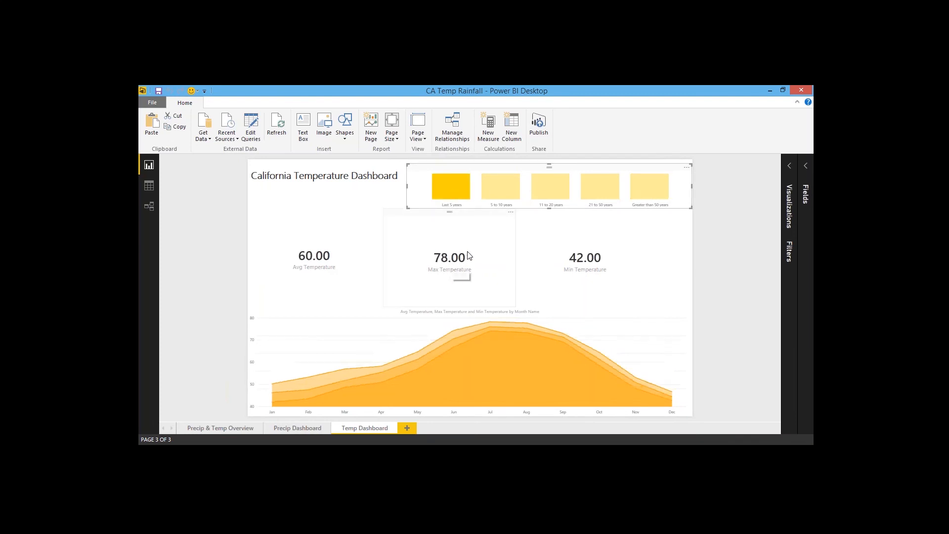
left_click(653, 193)
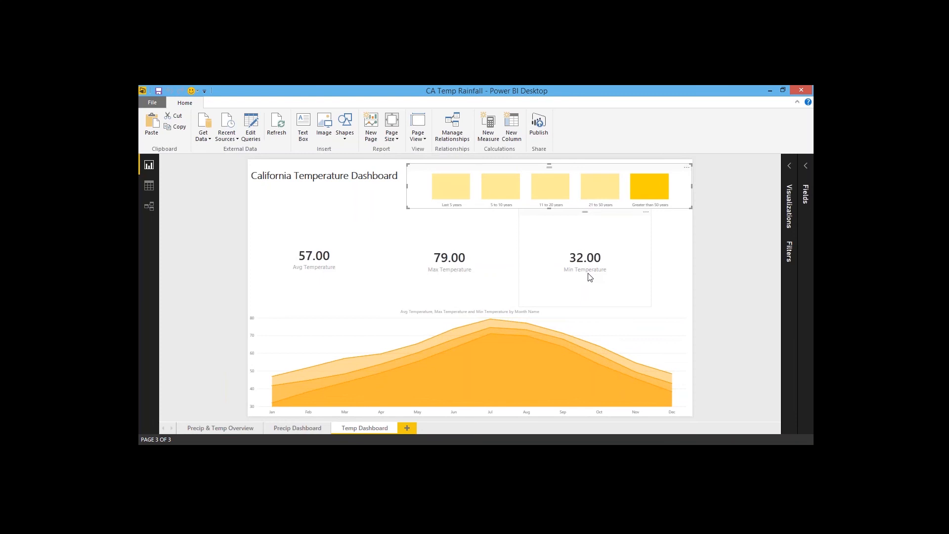
left_click(451, 188)
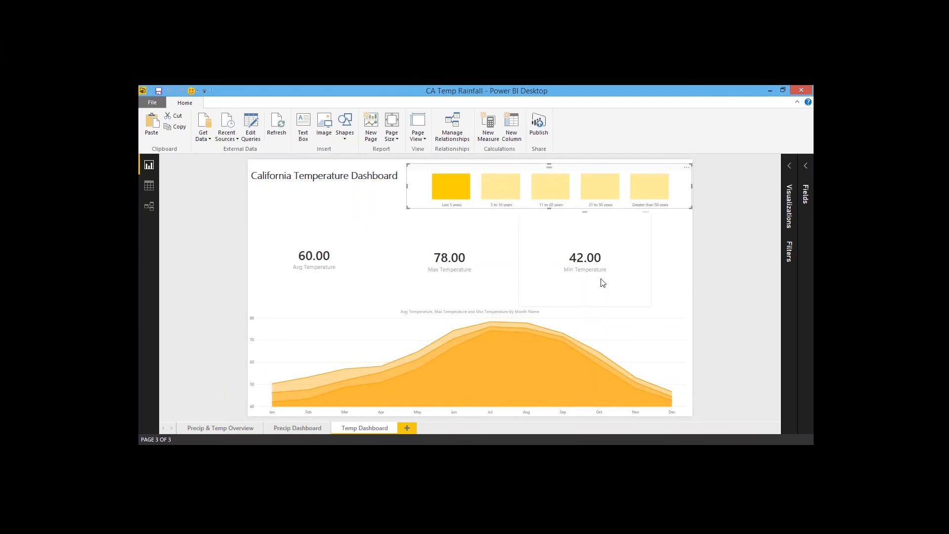
left_click(652, 193)
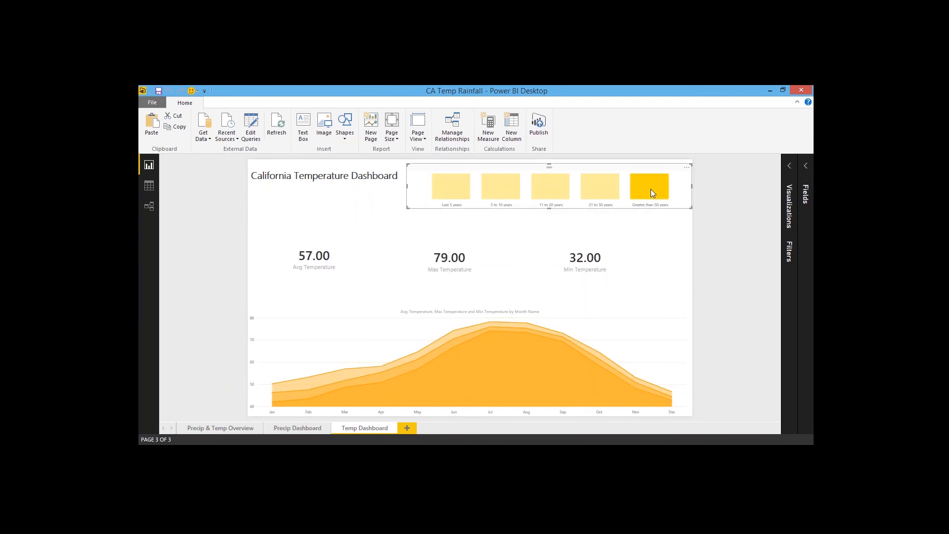
left_click(454, 196)
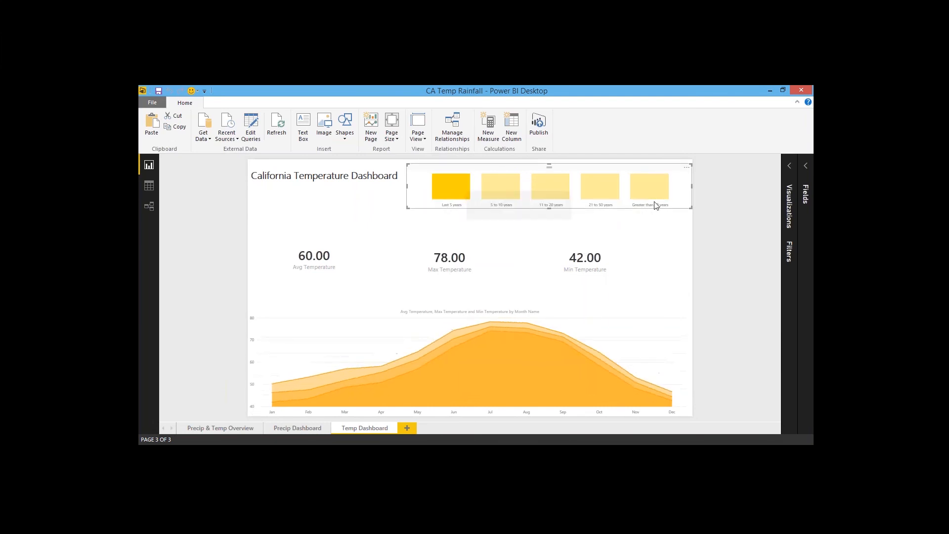
left_click(661, 189)
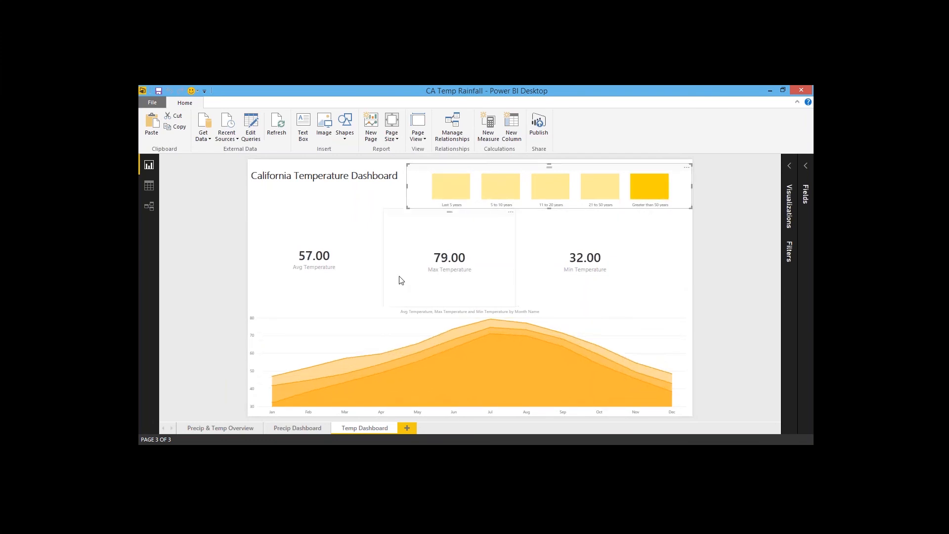
Step: Select the Year Group columns in turn, leaving 21 to 50 years selected
left_click(462, 194)
left_click(510, 193)
left_click(555, 196)
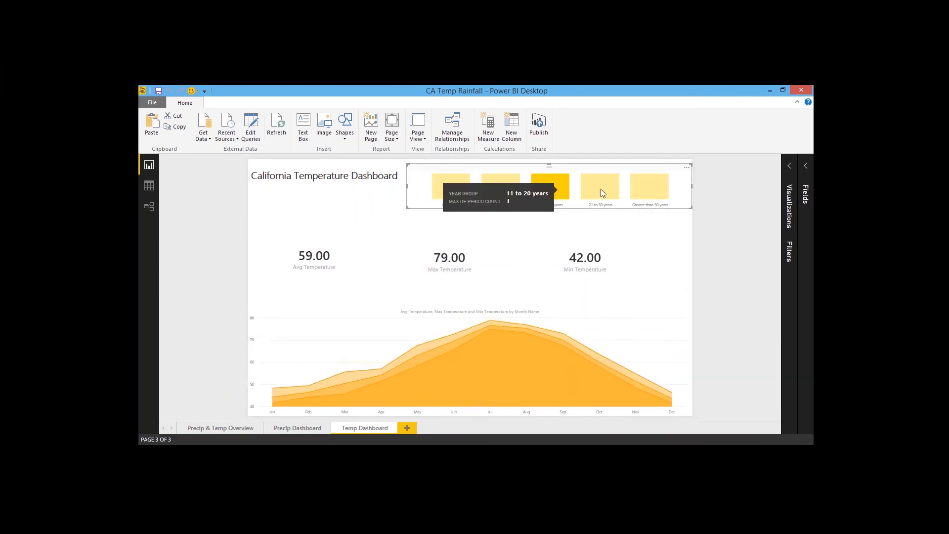
left_click(601, 189)
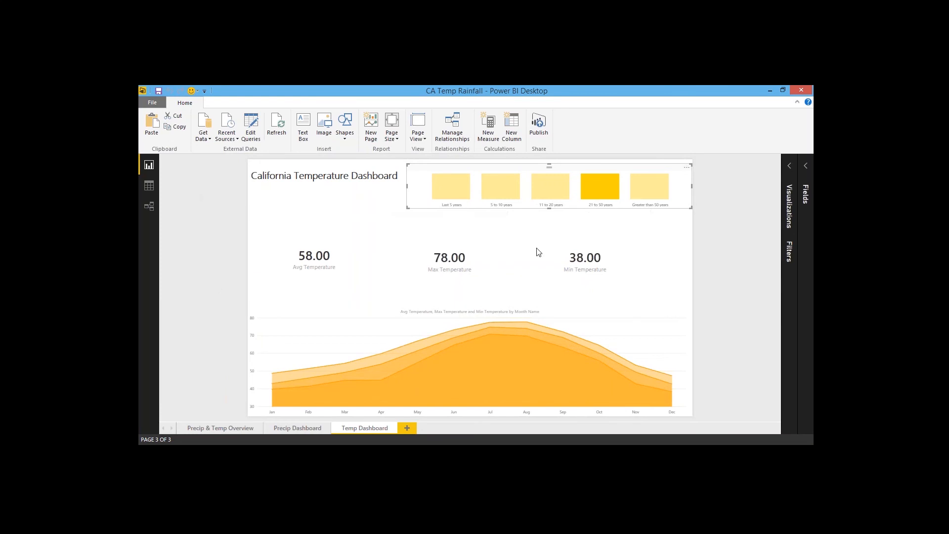
Step: Publish the report to Power BI, replacing the existing CA Temp Rainfall dataset
left_click(541, 126)
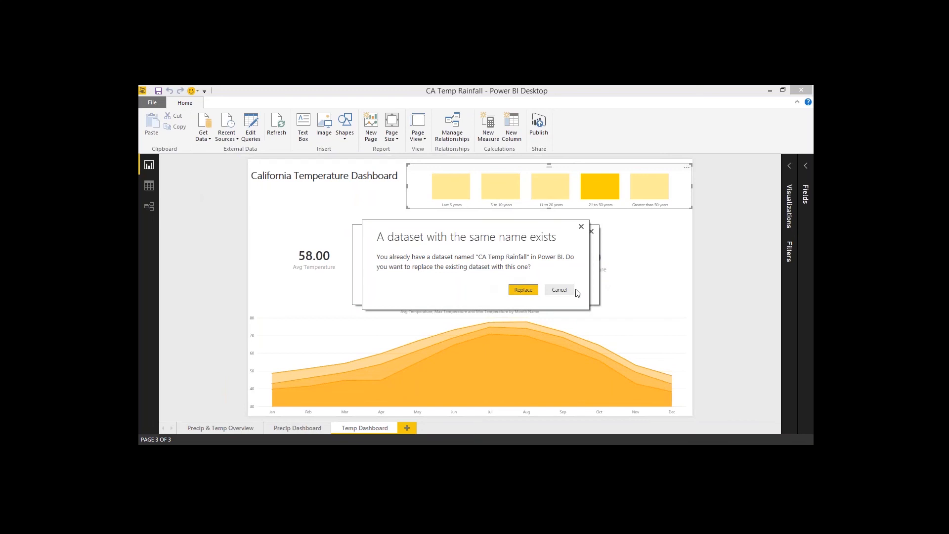
key("Return")
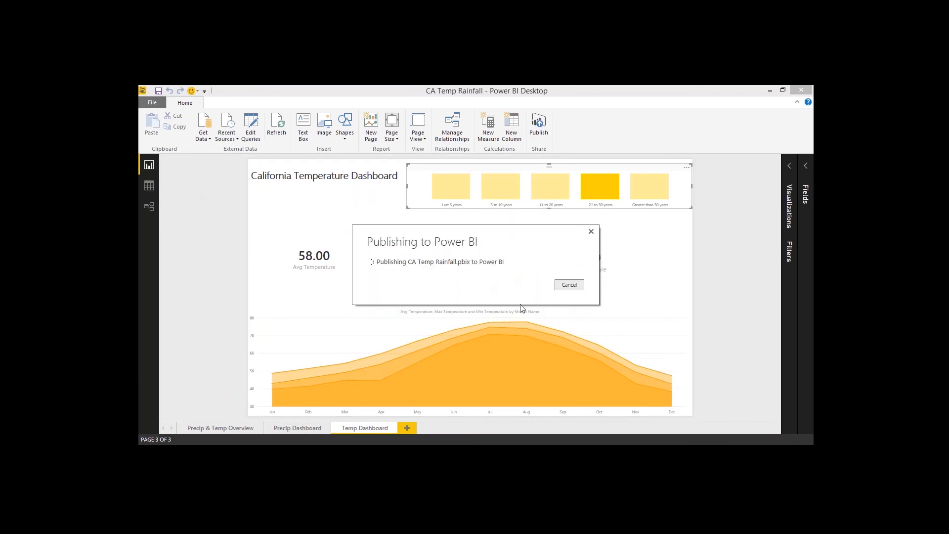
left_click(570, 285)
left_click(737, 246)
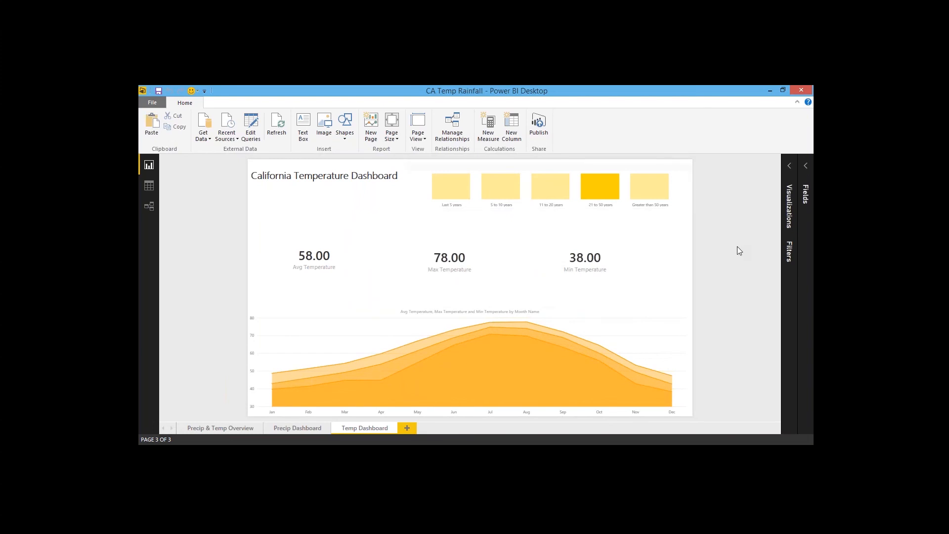
Step: Open the published CA Temp Rainfall report in the Power BI web service
left_click(476, 444)
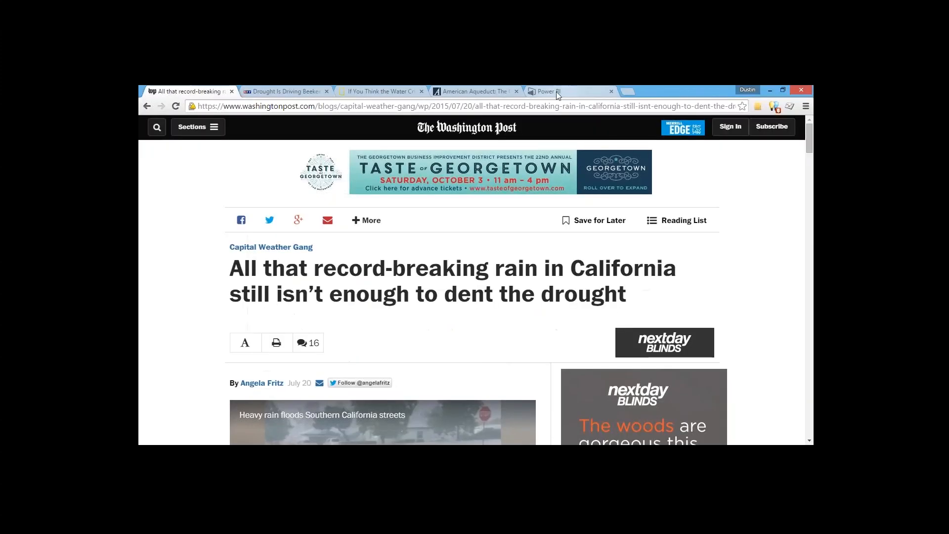
left_click(548, 91)
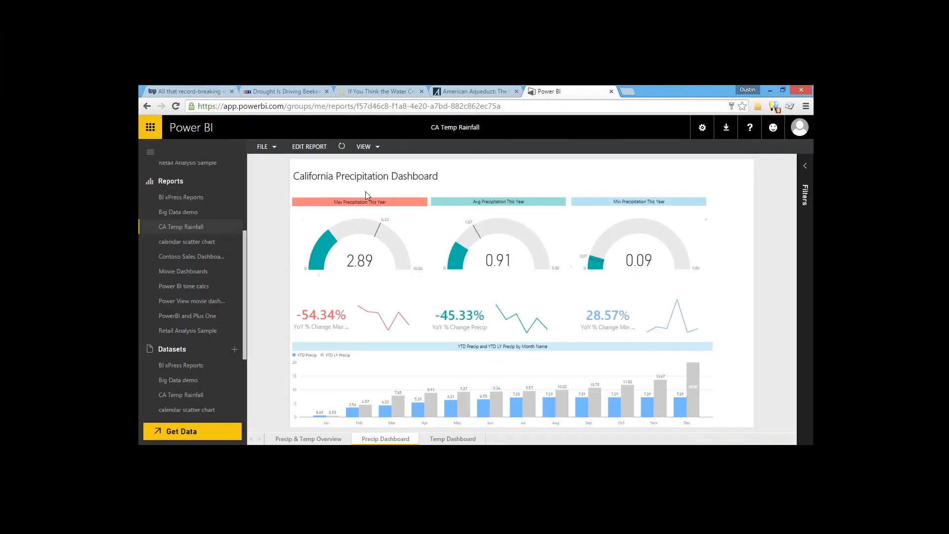
left_click_drag(243, 251, 252, 231)
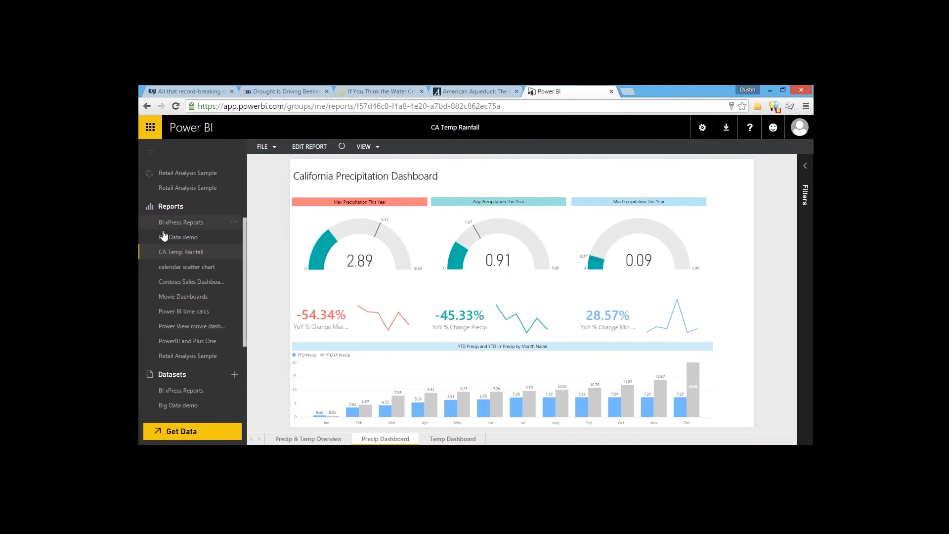
left_click(184, 252)
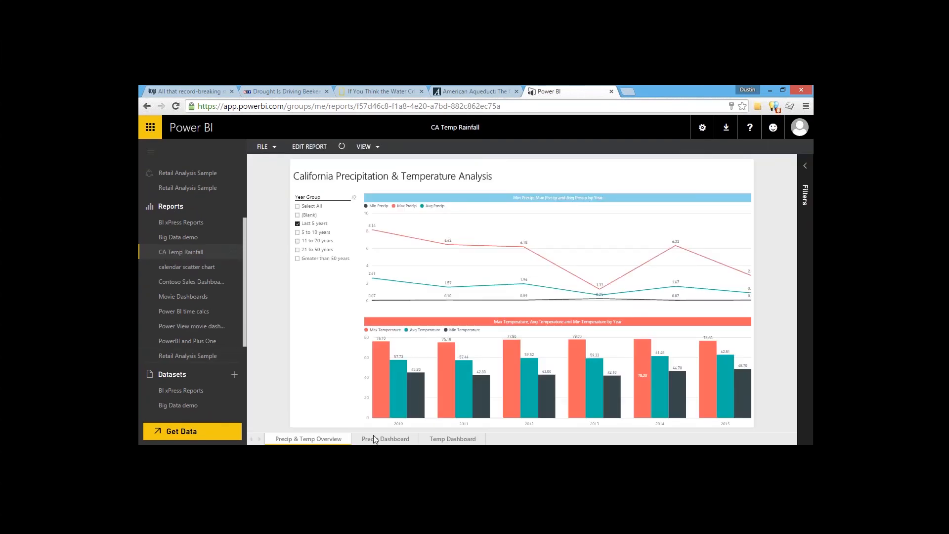
Step: Browse the Precip Dashboard and Temp Dashboard pages online and select the Last 5 years column
left_click(388, 439)
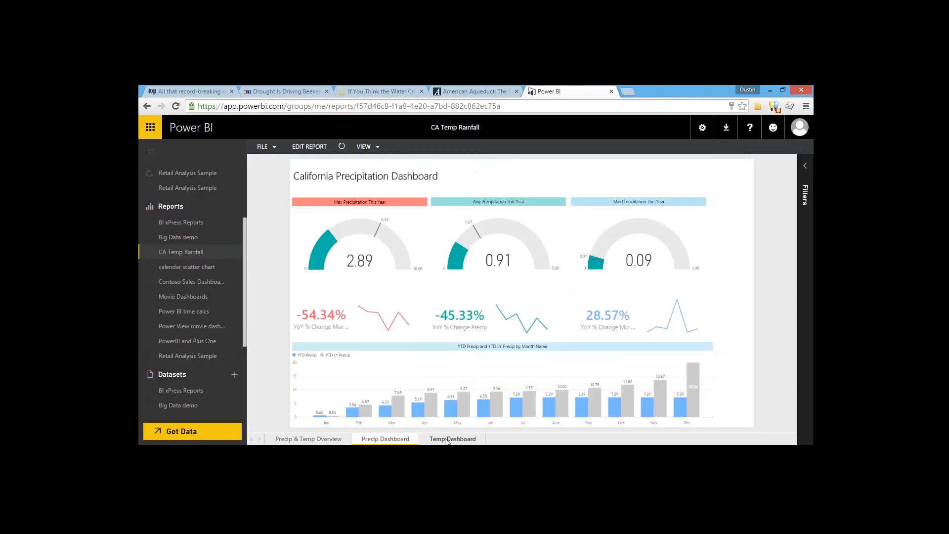
left_click(452, 439)
left_click(495, 187)
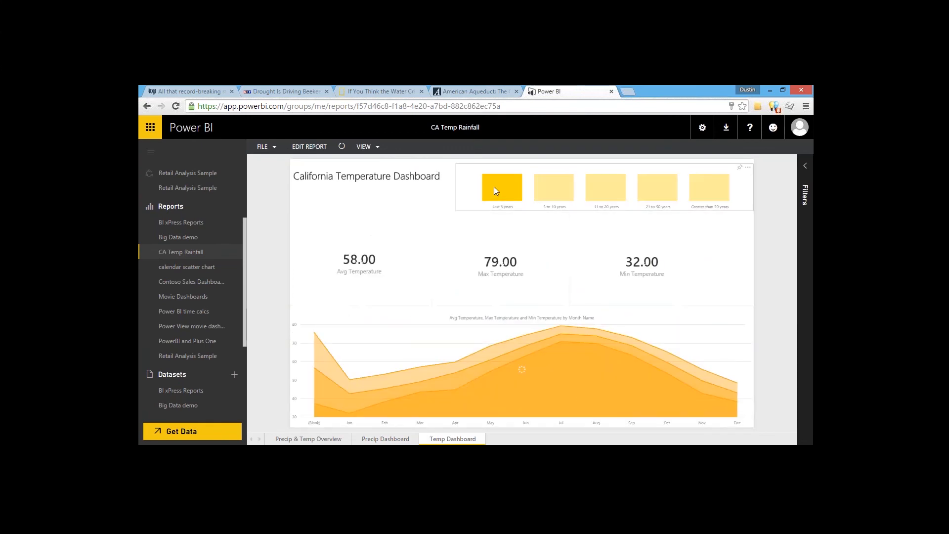
Step: Select the 5 to 10 years column on the Temp Dashboard page
left_click(557, 188)
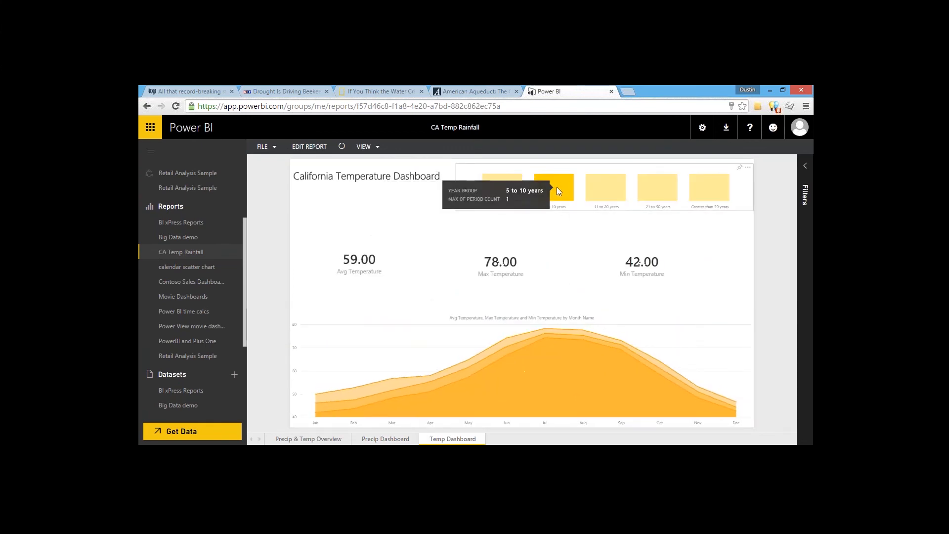
scroll(244, 283, "down", 3)
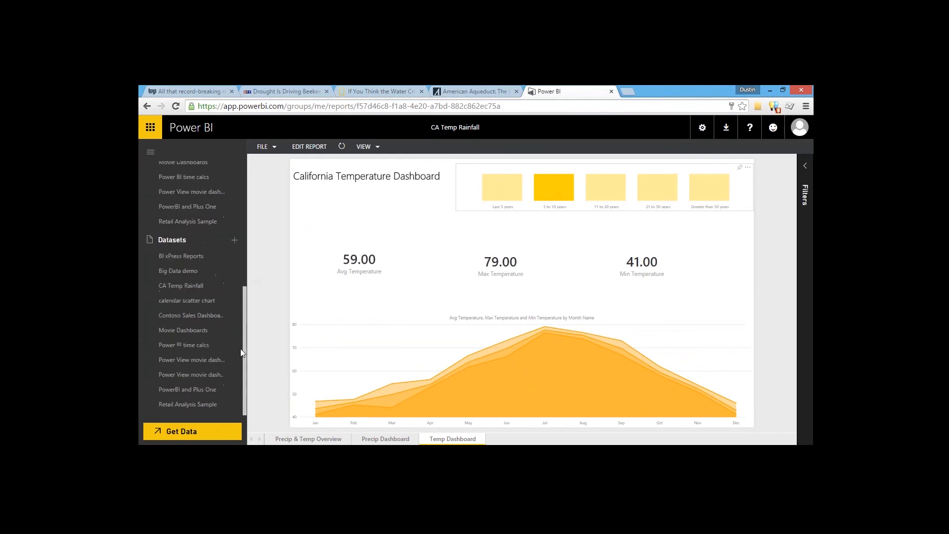
Step: Explore the CA Temp Rainfall dataset with a table of Date Table's Date and CA precipitation's Avg Precip
left_click(193, 287)
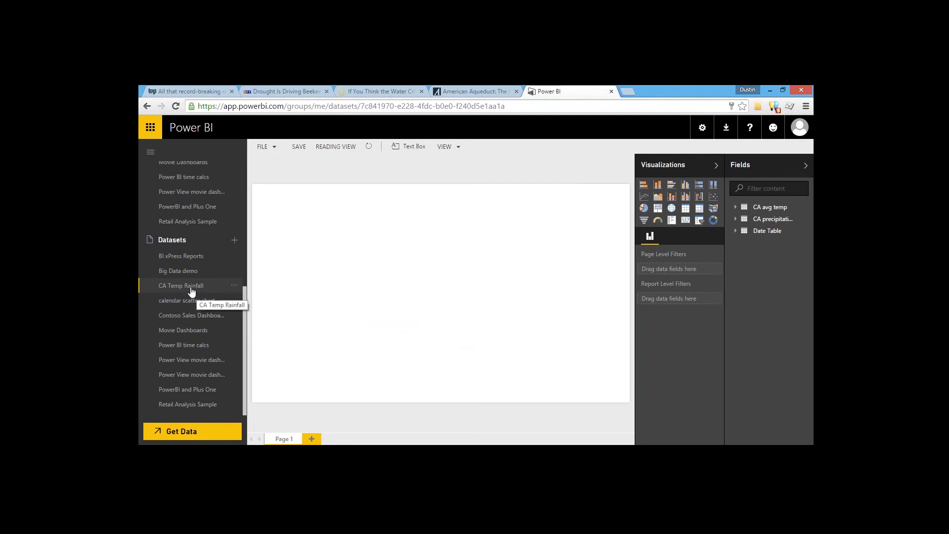
left_click(736, 232)
left_click(741, 244)
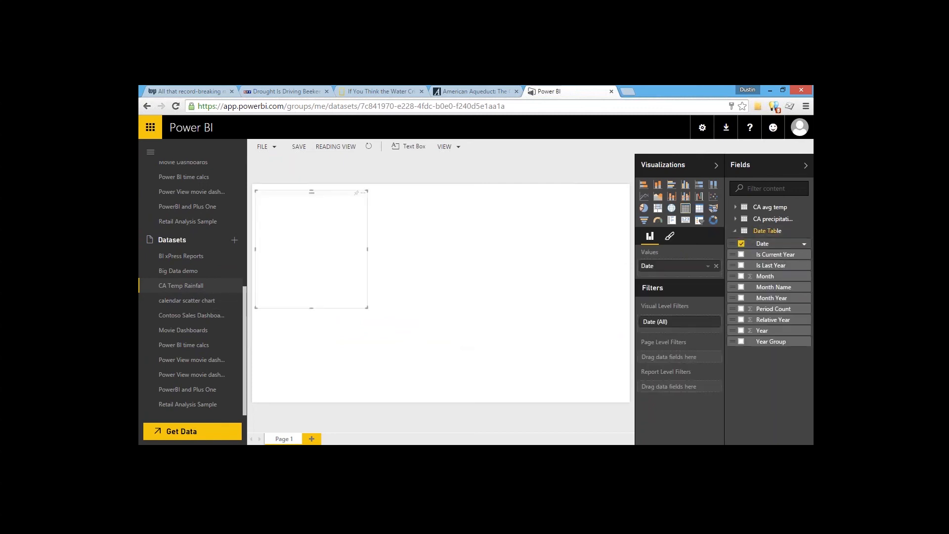
left_click(735, 219)
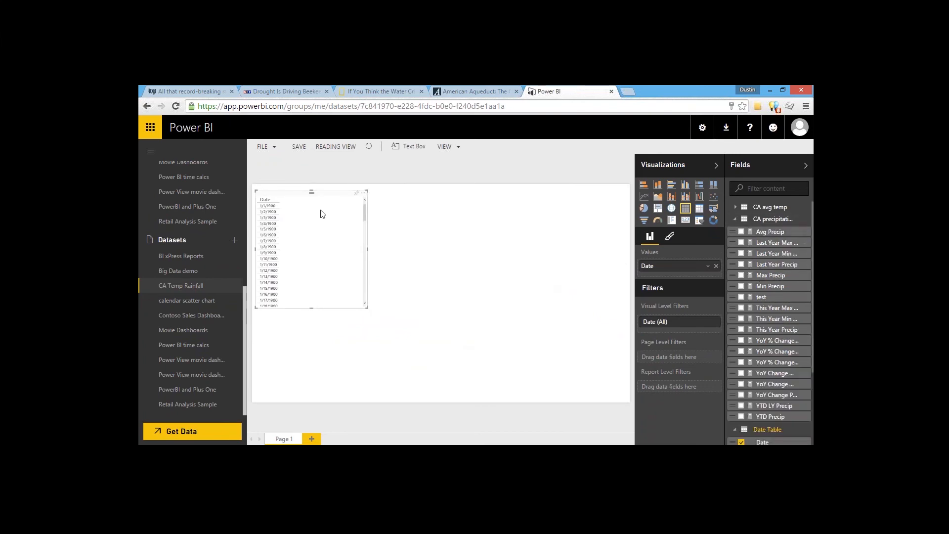
left_click(741, 232)
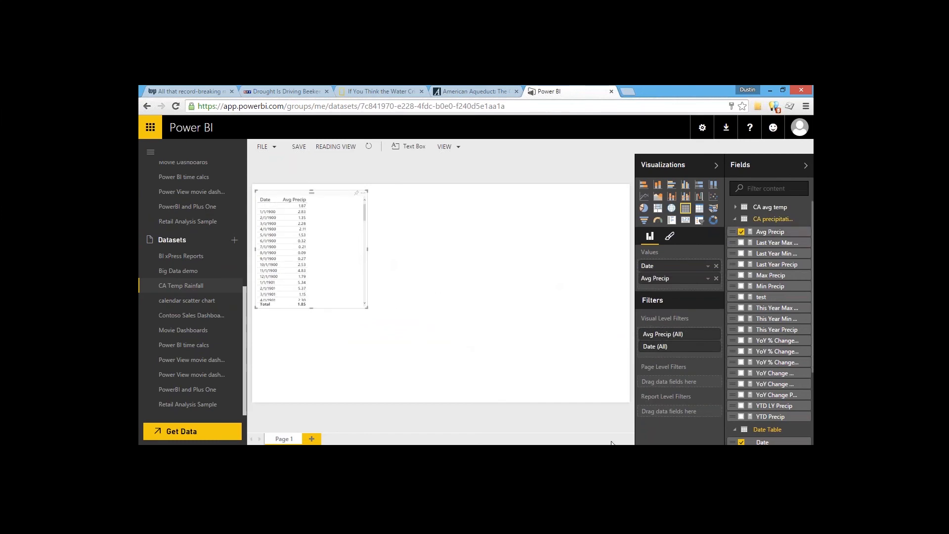
Step: Open the CA Temp Rainfall report from the workspace reports list
mouse_move(622, 453)
scroll(245, 280, "up", 2)
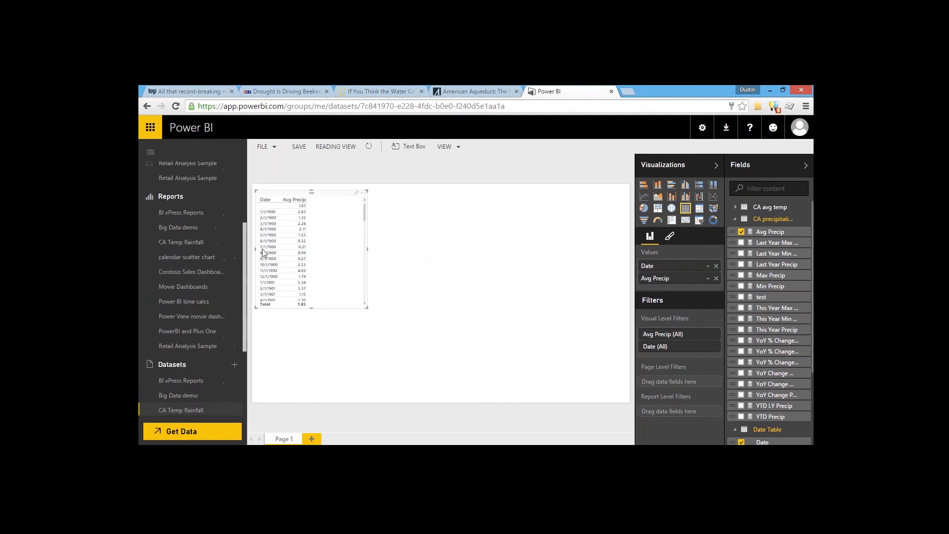
left_click(180, 242)
left_click(567, 313)
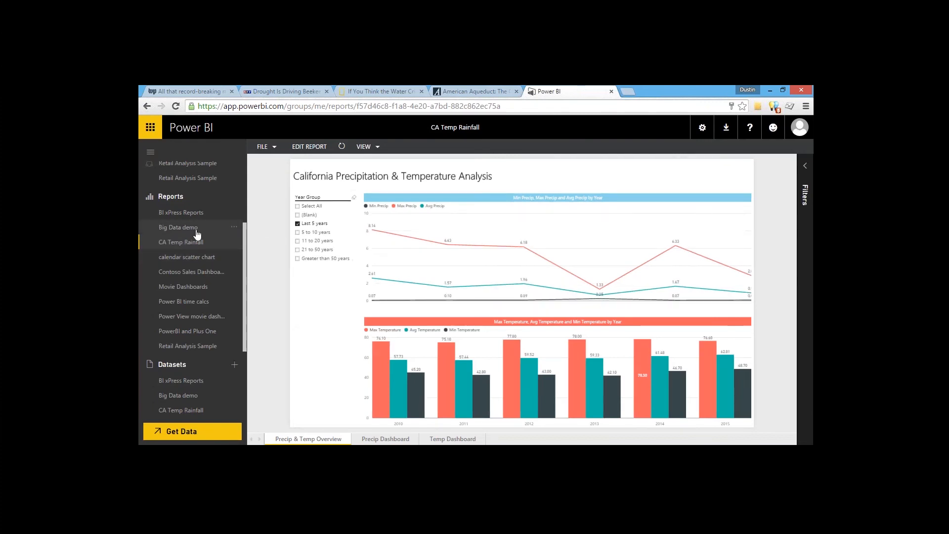
left_click_drag(246, 241, 245, 235)
scroll(247, 239, "up", 1)
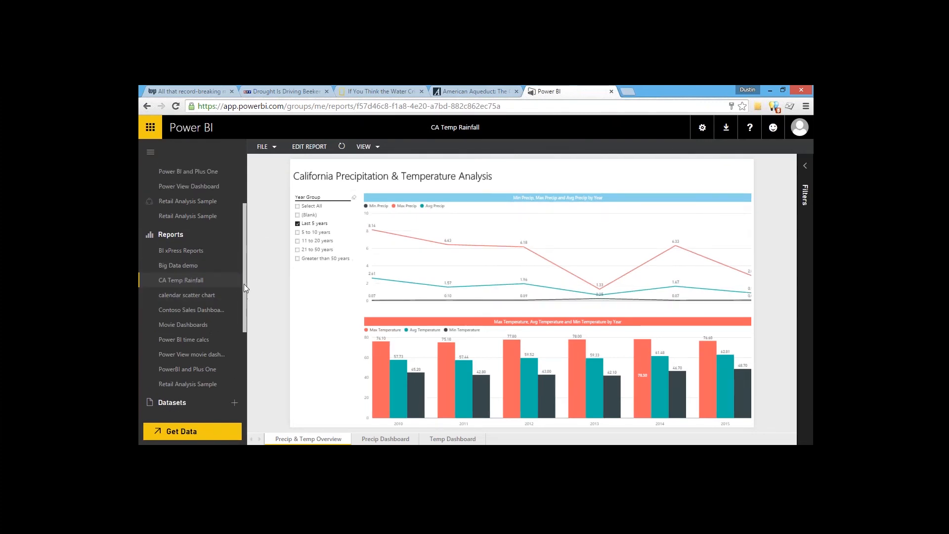
left_click_drag(244, 284, 248, 242)
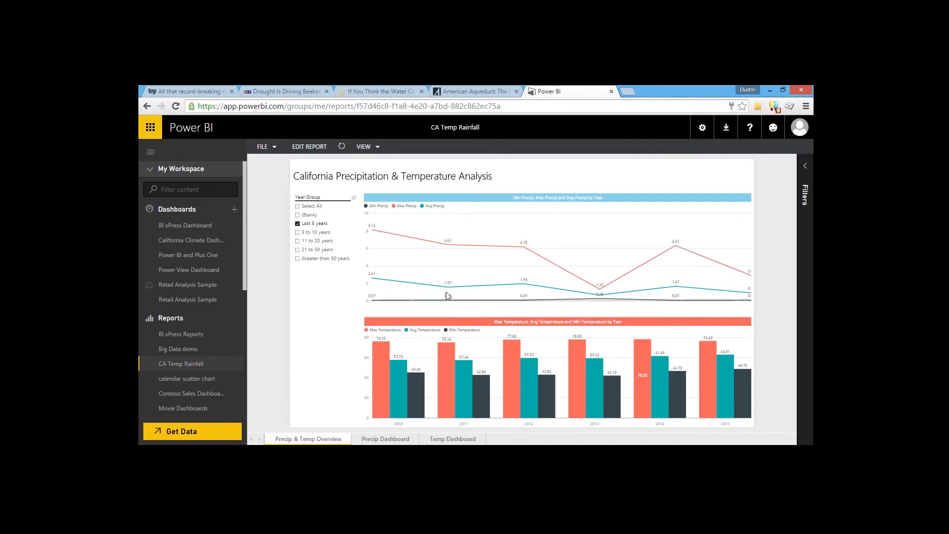
Step: Try pinning the precipitation-by-year line chart to the California Climate Dashboard
left_click(749, 191)
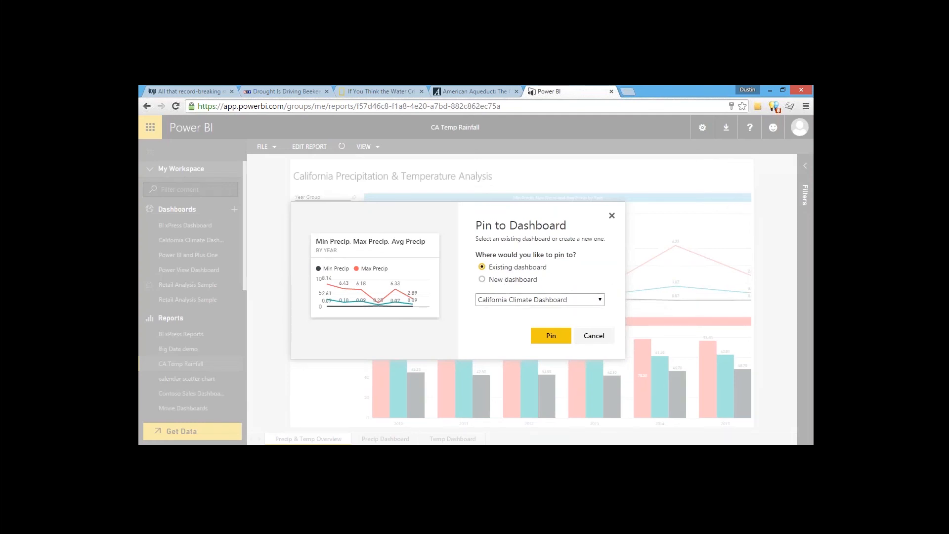
left_click(592, 336)
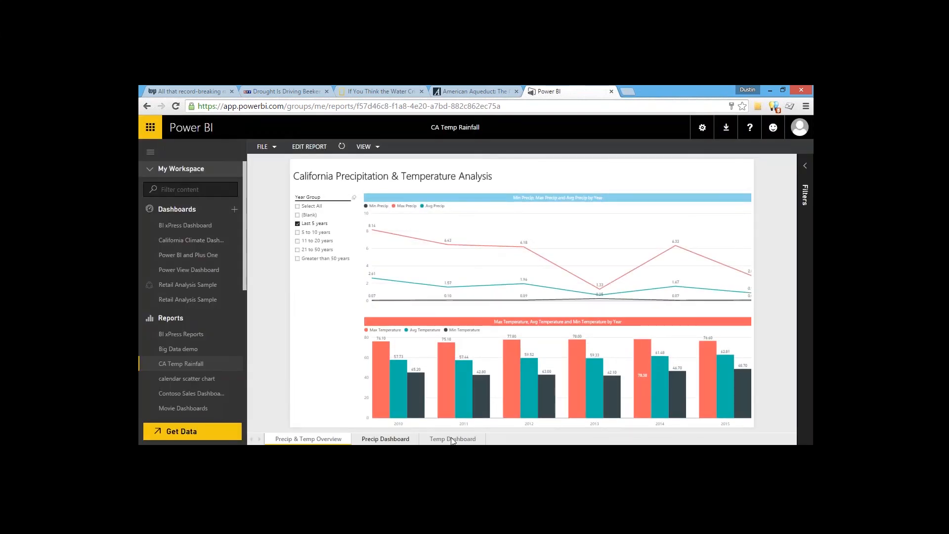
Step: View the Precip Dashboard page, then open the California Climate Dashboard and scroll through its pinned tiles
left_click(386, 439)
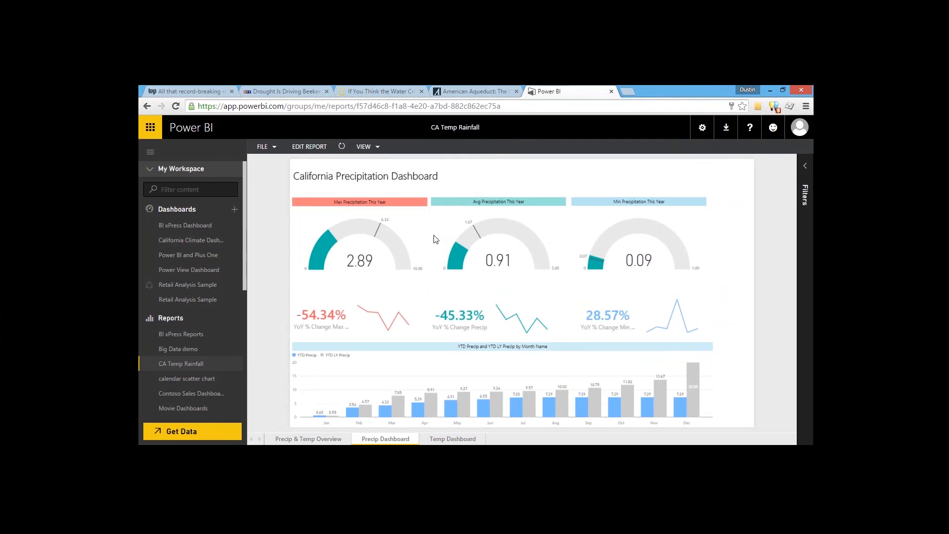
left_click(193, 242)
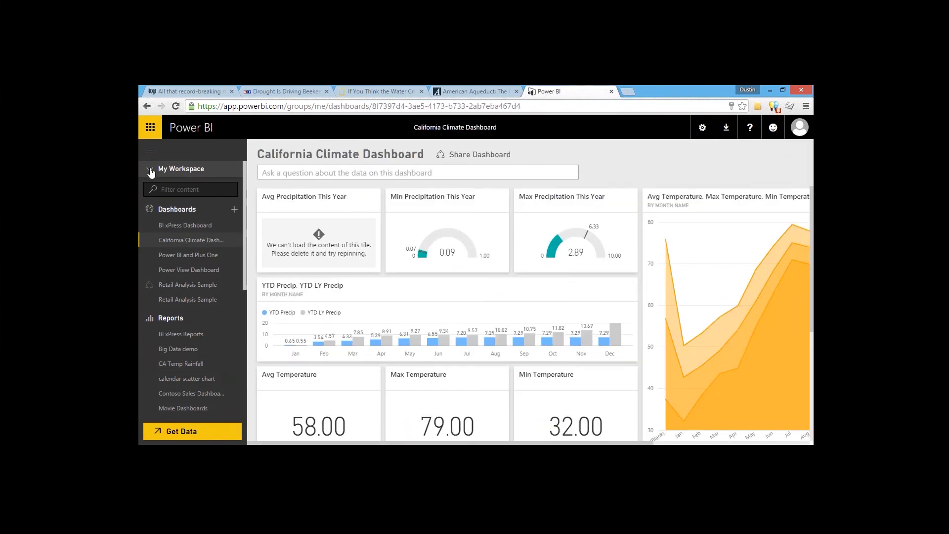
left_click(151, 152)
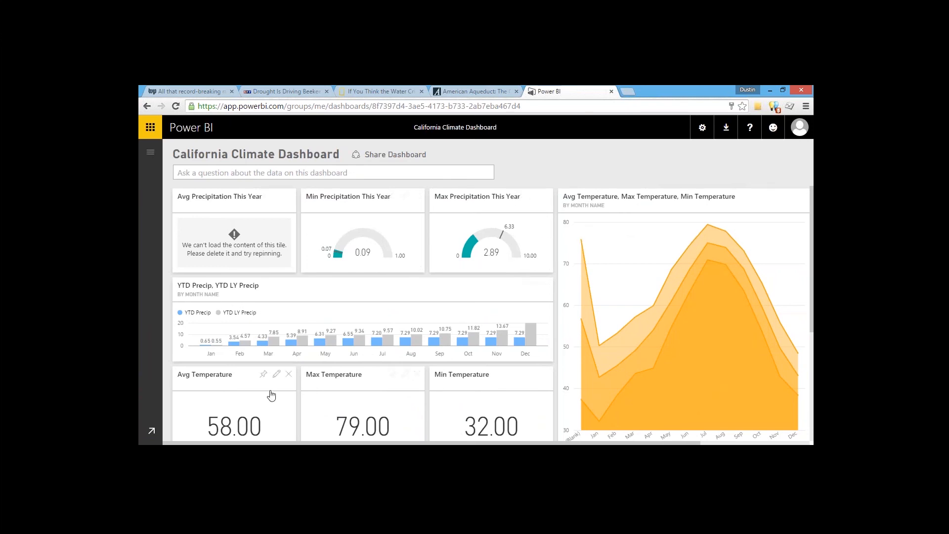
scroll(297, 376, "down", 2)
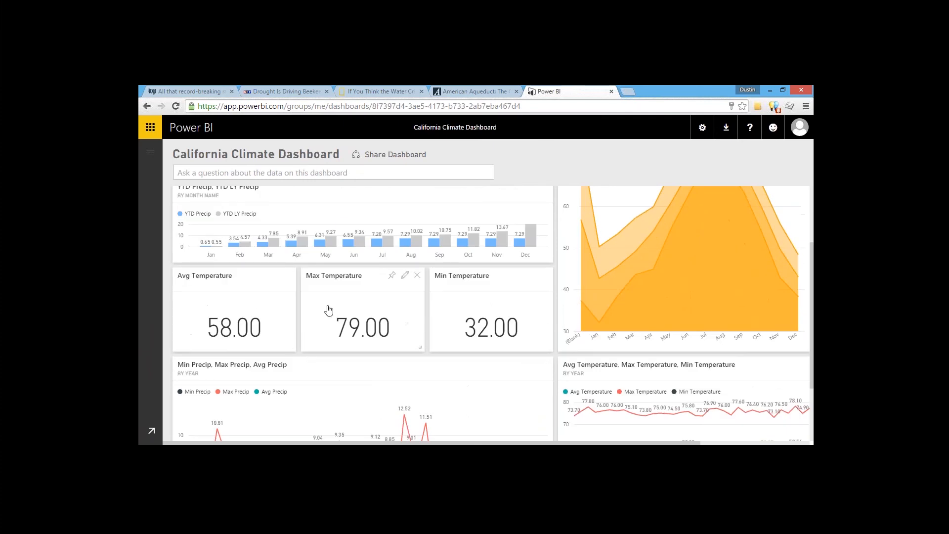
scroll(366, 318, "up", 2)
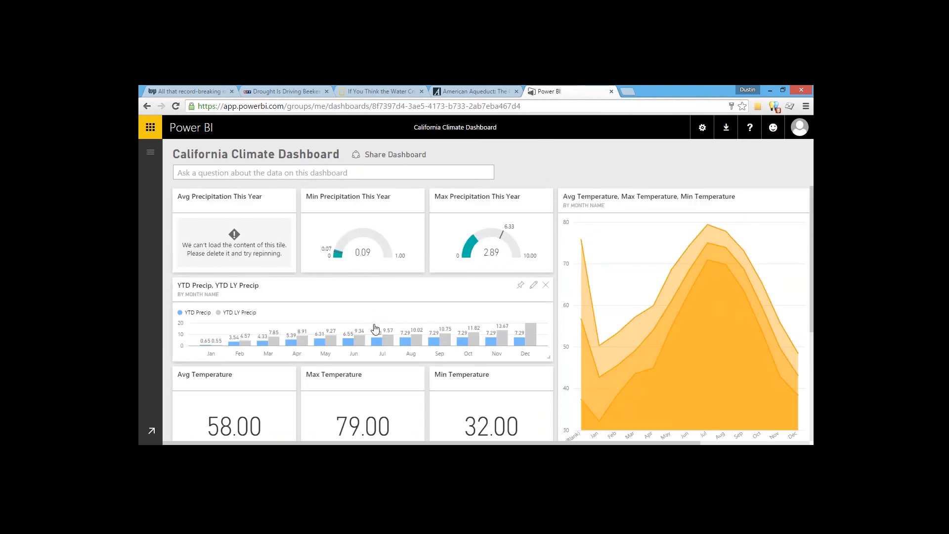
scroll(297, 323, "down", 2)
scroll(291, 329, "up", 2)
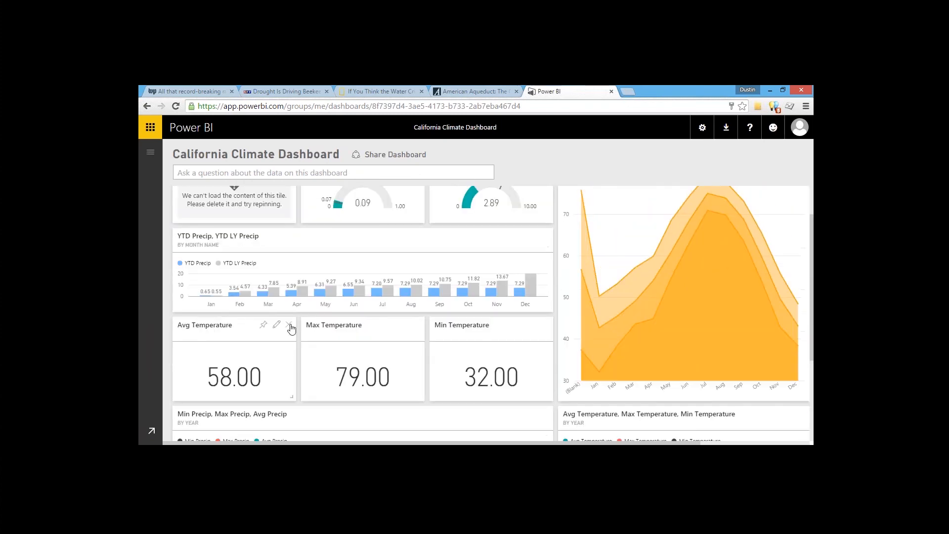
scroll(292, 329, "down", 1)
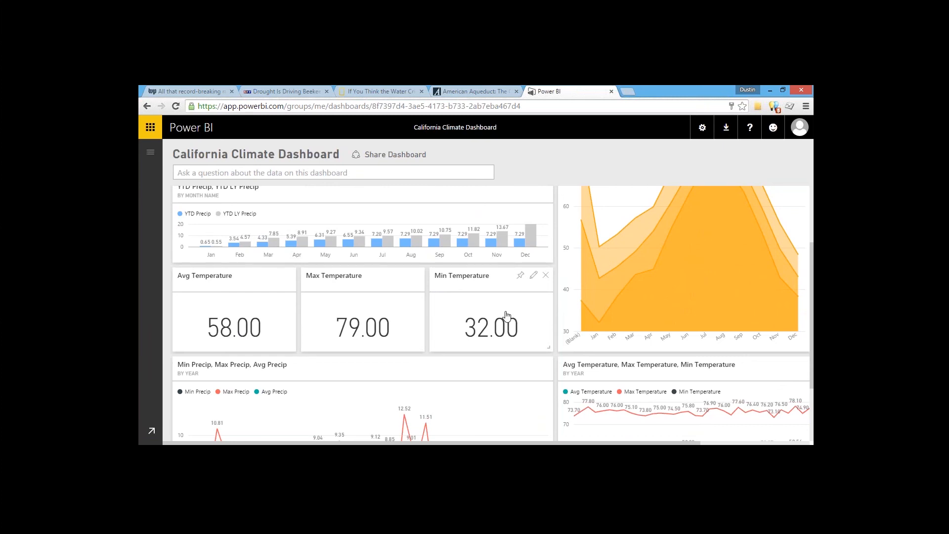
scroll(505, 316, "down", 2)
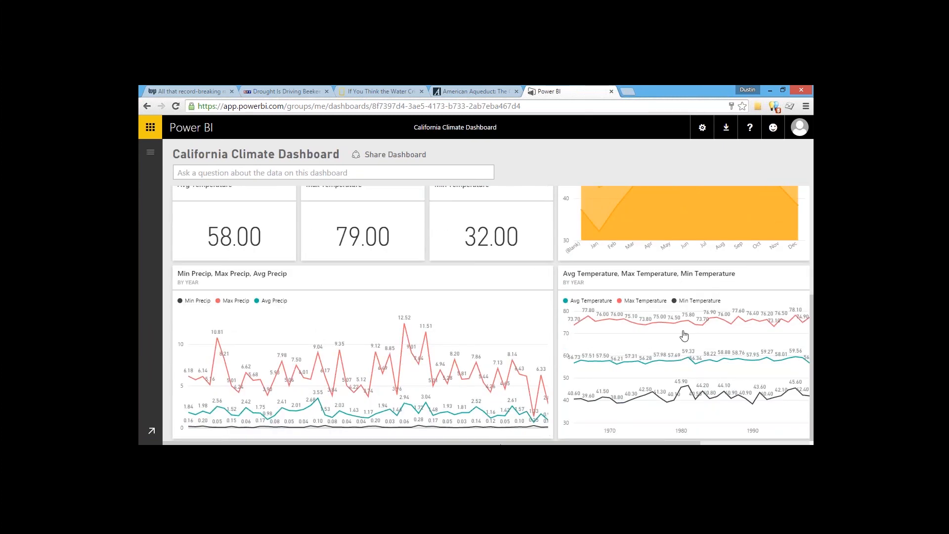
scroll(684, 332, "up", 4)
Step: Open the report behind the temperature area-chart tile and look at the download options
left_click(653, 262)
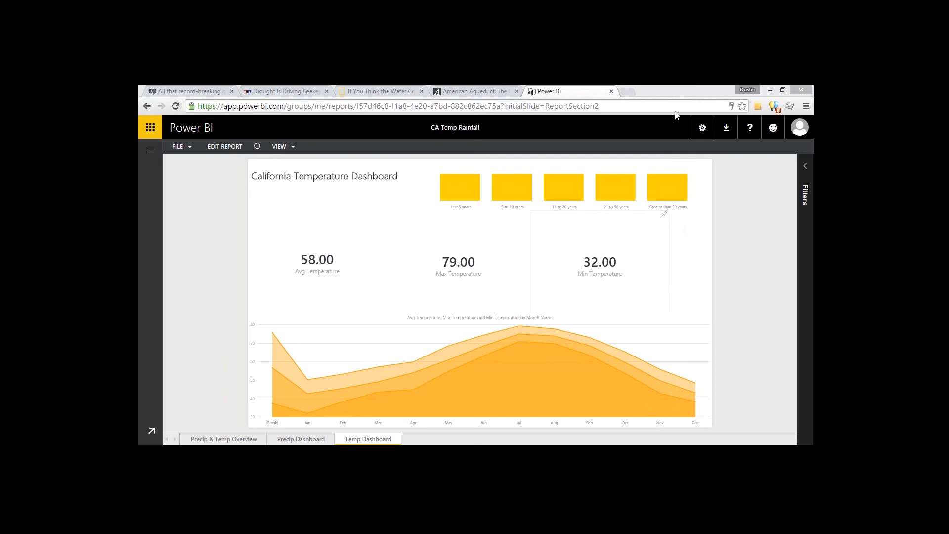
left_click(150, 152)
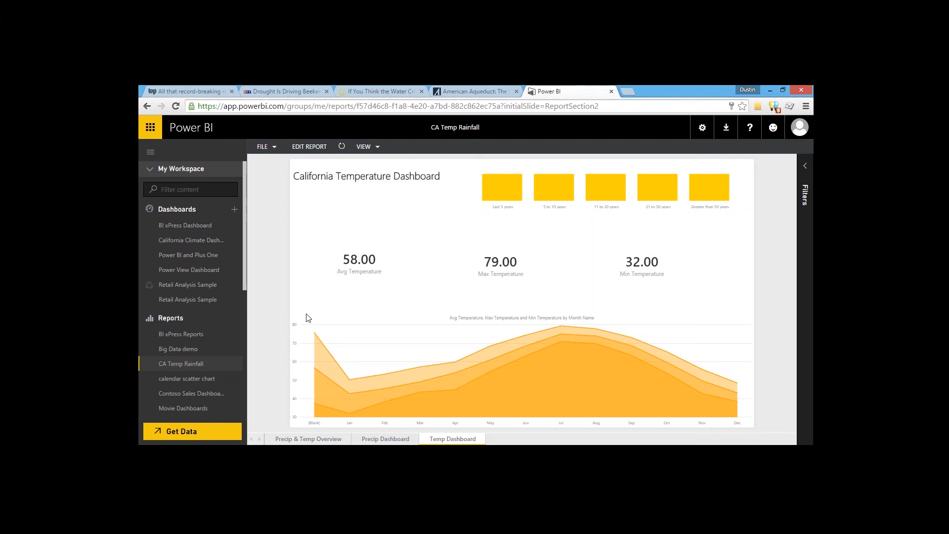
left_click(785, 102)
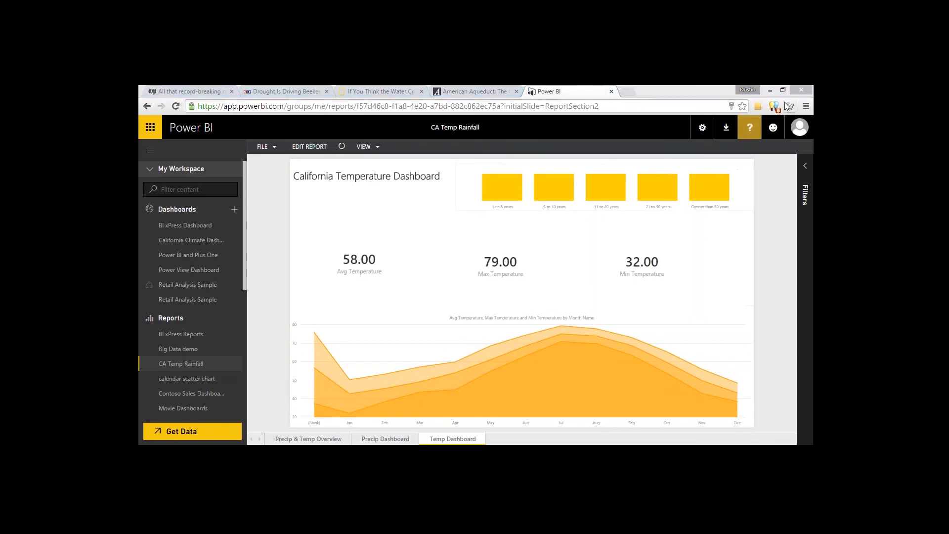
left_click(727, 127)
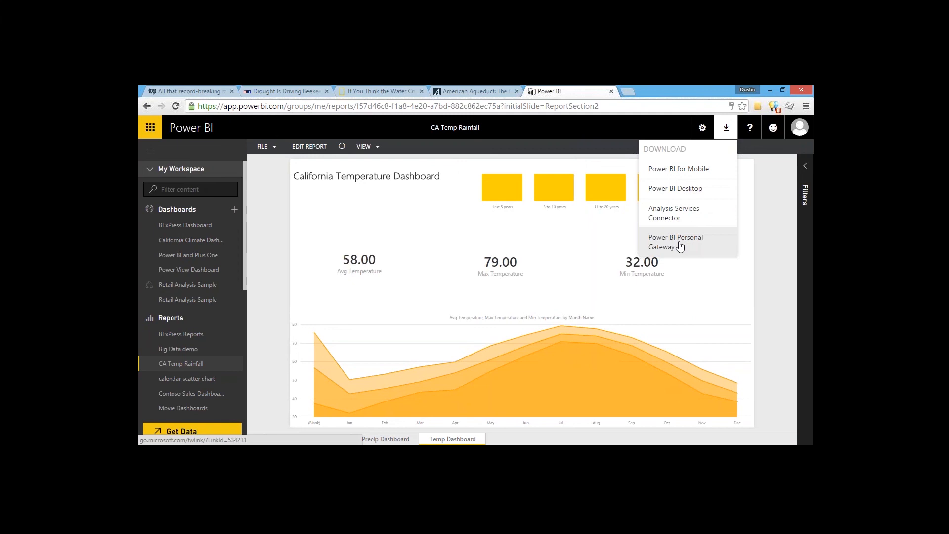
left_click(253, 270)
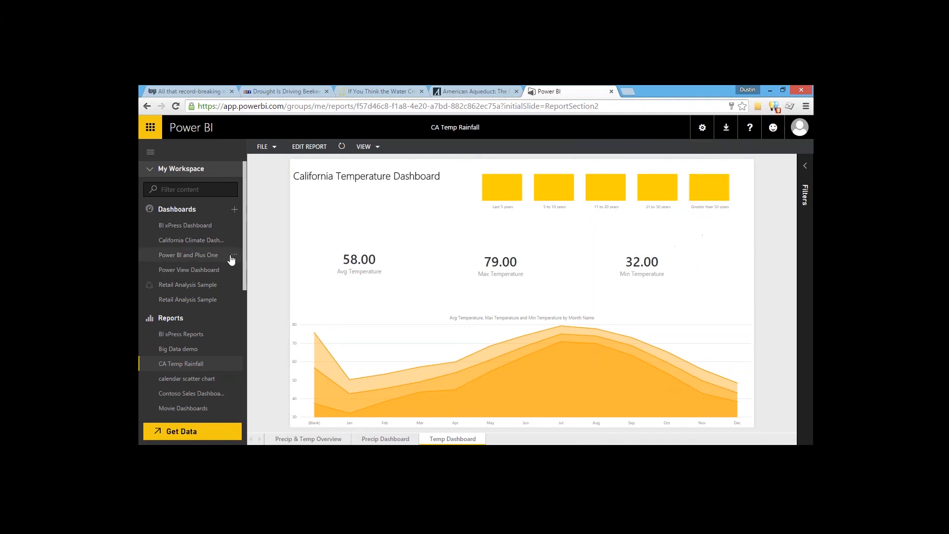
Step: Inspect the workspace item options, including the CA Temp Rainfall dataset's refresh settings
left_click(234, 255)
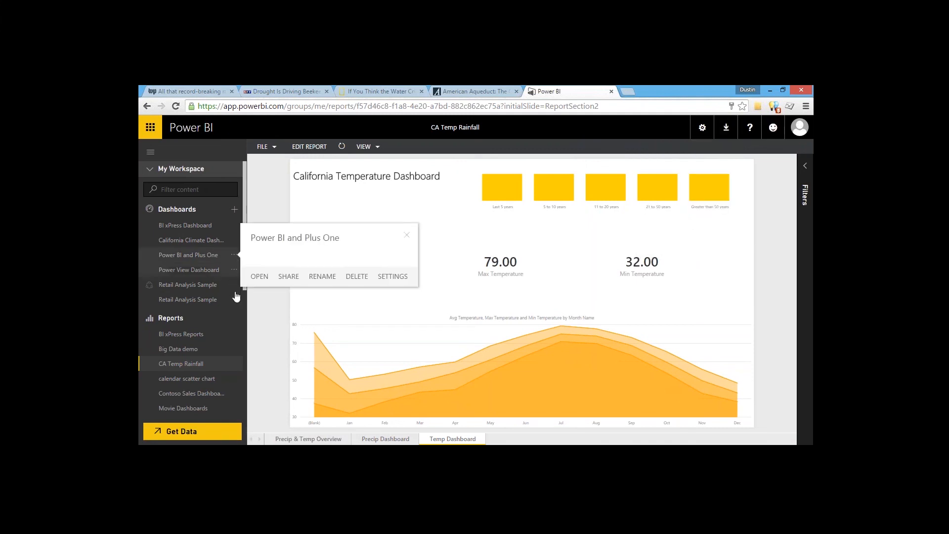
scroll(241, 249, "down", 2)
scroll(241, 248, "down", 4)
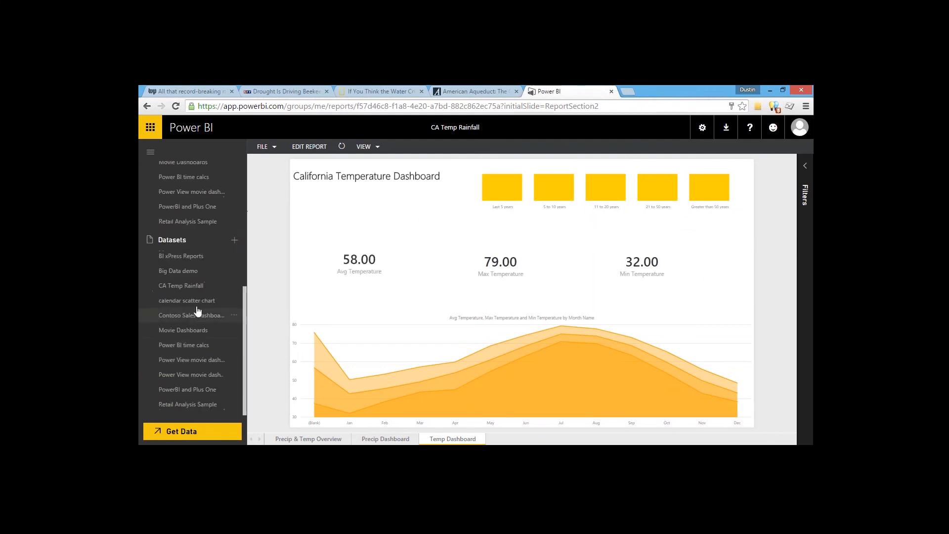
left_click(226, 288)
left_click(234, 287)
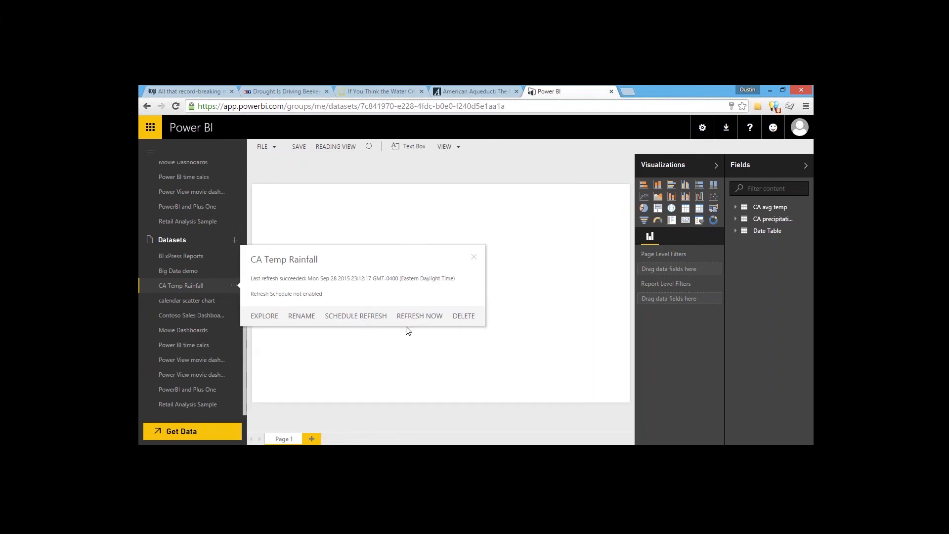
left_click(274, 346)
left_click_drag(245, 338, 244, 244)
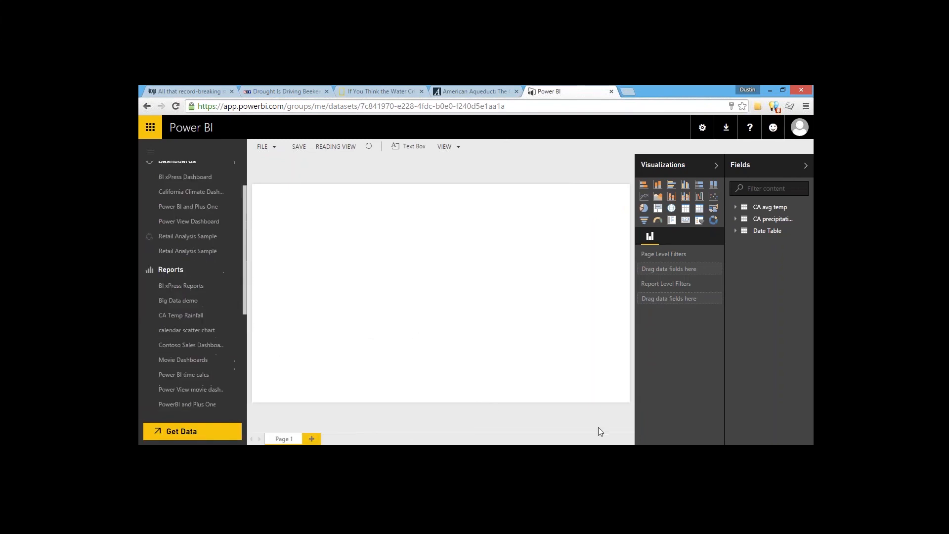
mouse_move(613, 443)
Step: Switch to Power BI Desktop and view the CA precipitation data table
left_click(516, 400)
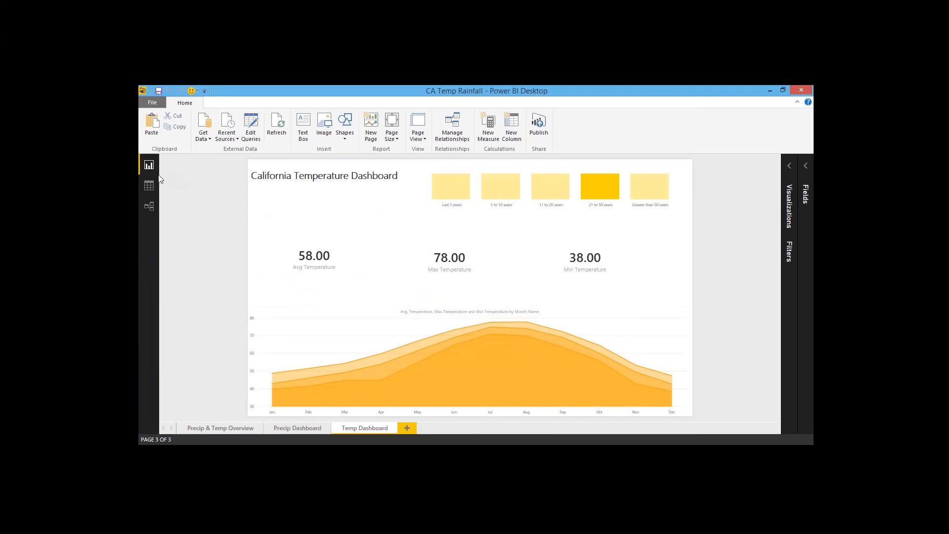
left_click(149, 186)
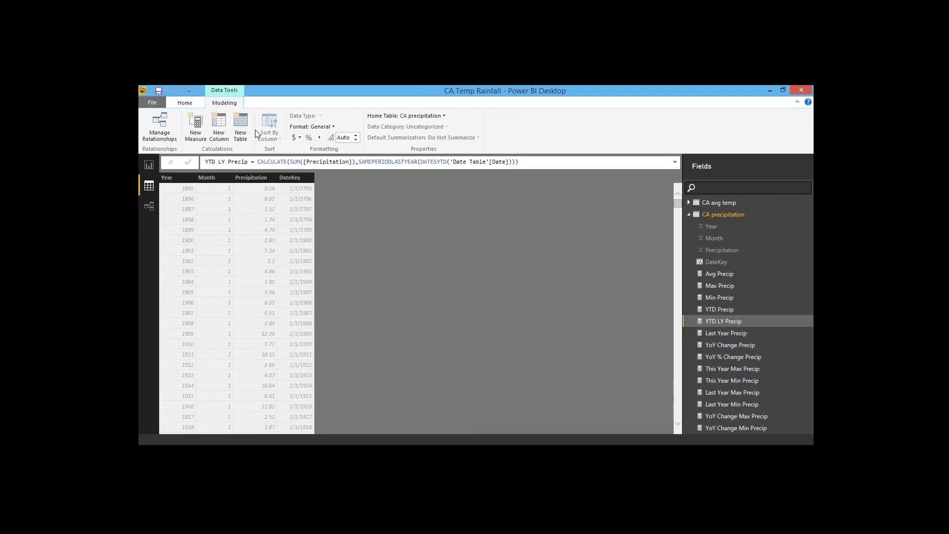
left_click(188, 105)
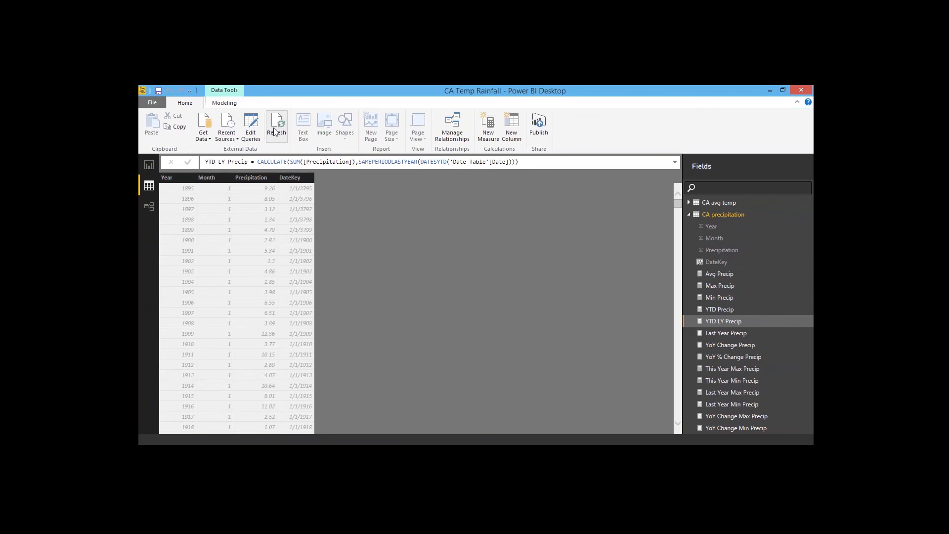
left_click(770, 88)
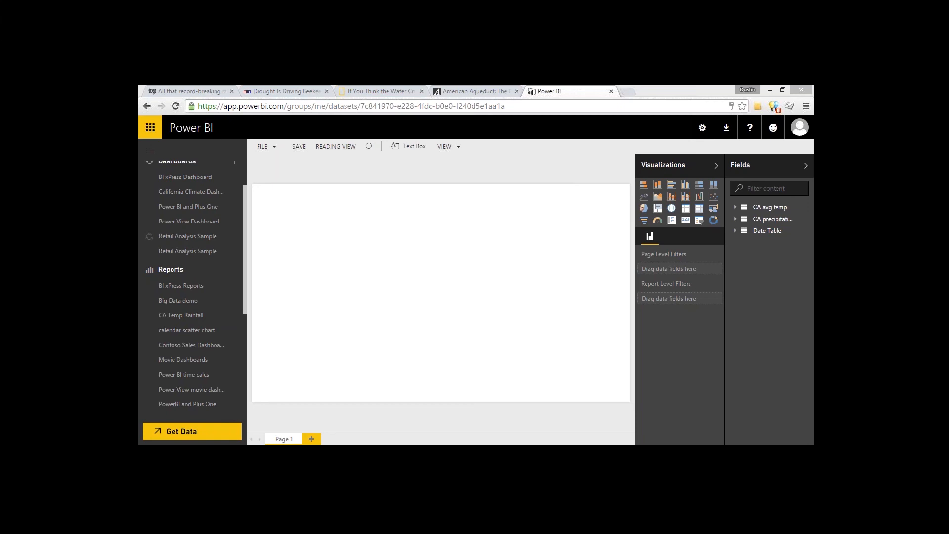
Step: Switch to the Pragmatic Works past webinars page and scroll through the Datazen webinar listings
left_click_drag(682, 312, 404, 86)
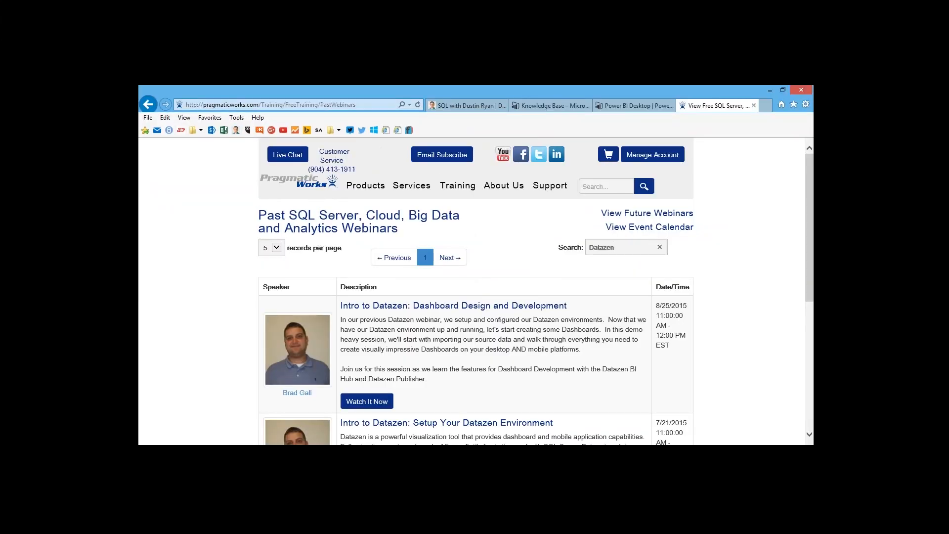
mouse_move(455, 187)
scroll(717, 275, "down", 3)
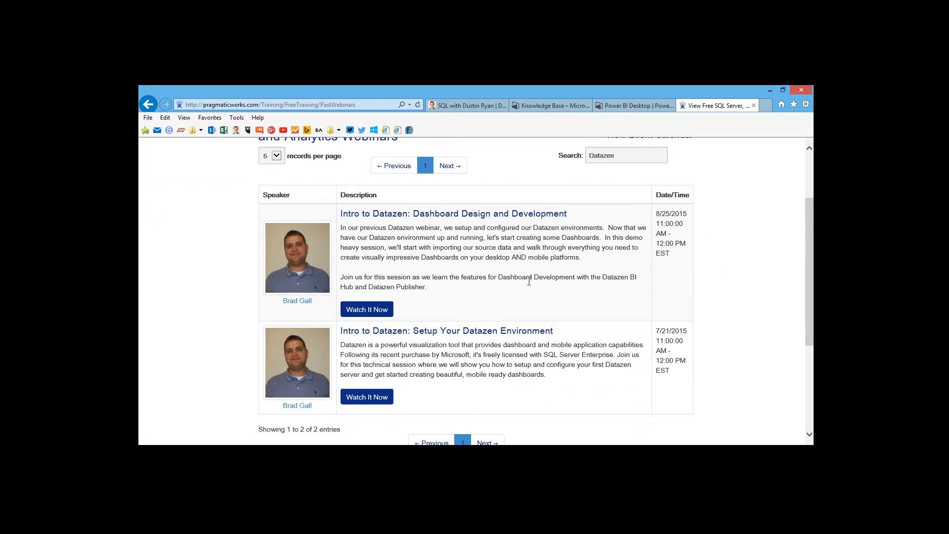
Step: Browse the open resource tabs: the SQL with Dustin Ryan blog, the Power BI Knowledge Base and the Power BI Desktop download page
left_click(626, 157)
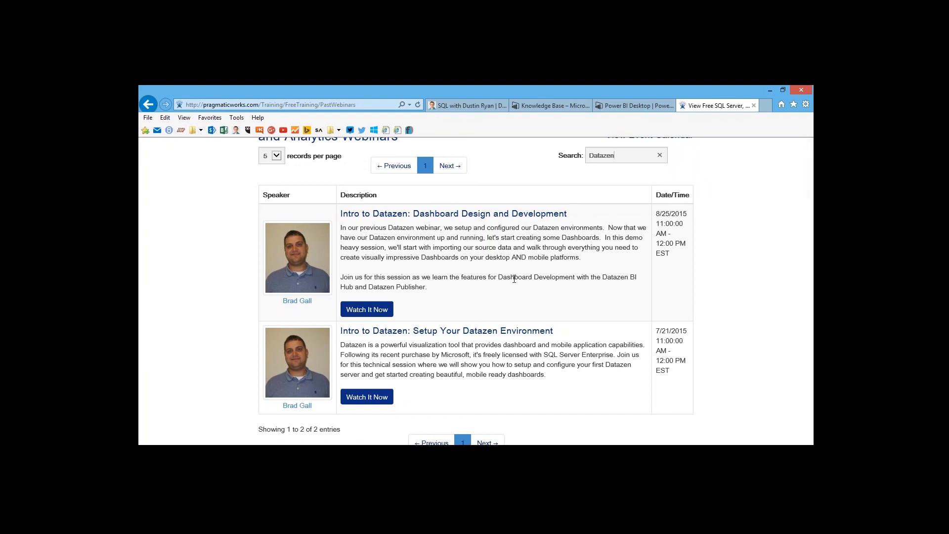
left_click(464, 106)
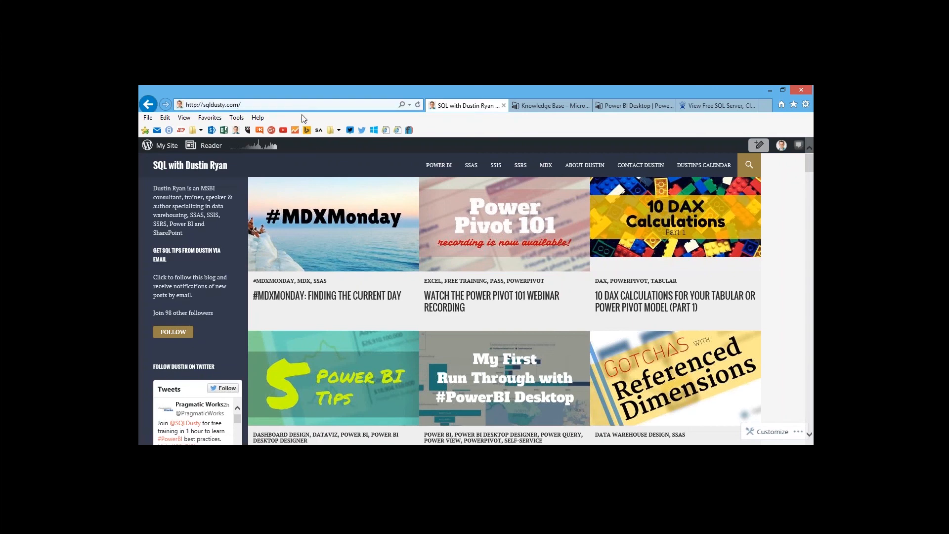
left_click(551, 106)
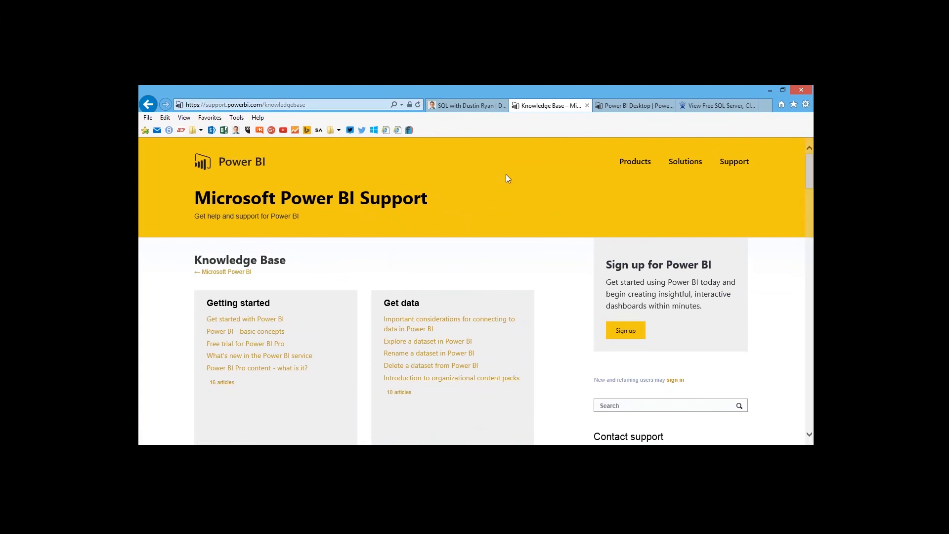
left_click(634, 107)
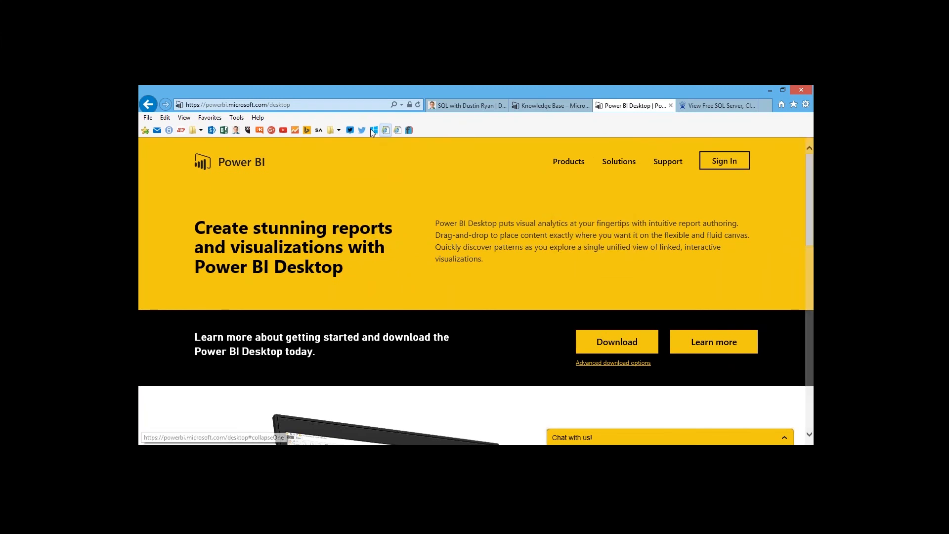
mouse_move(579, 162)
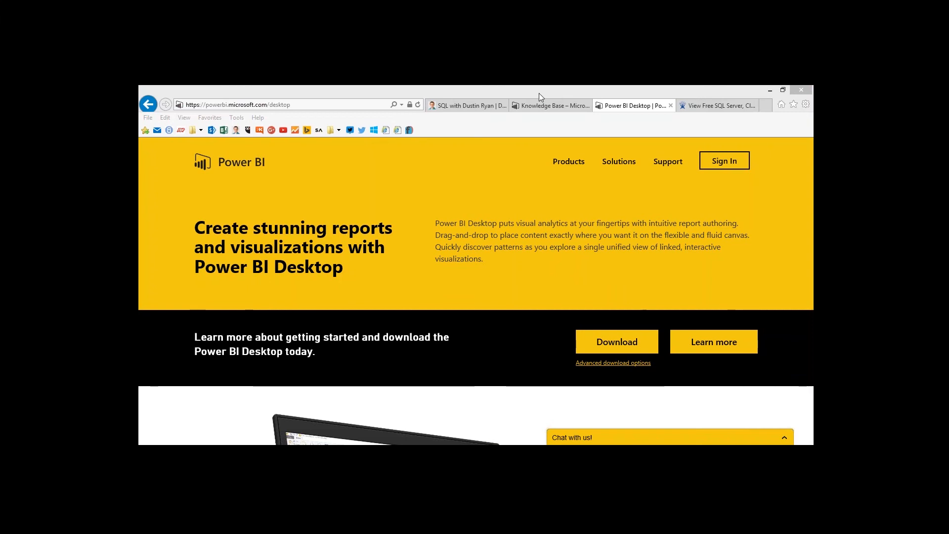
left_click(459, 105)
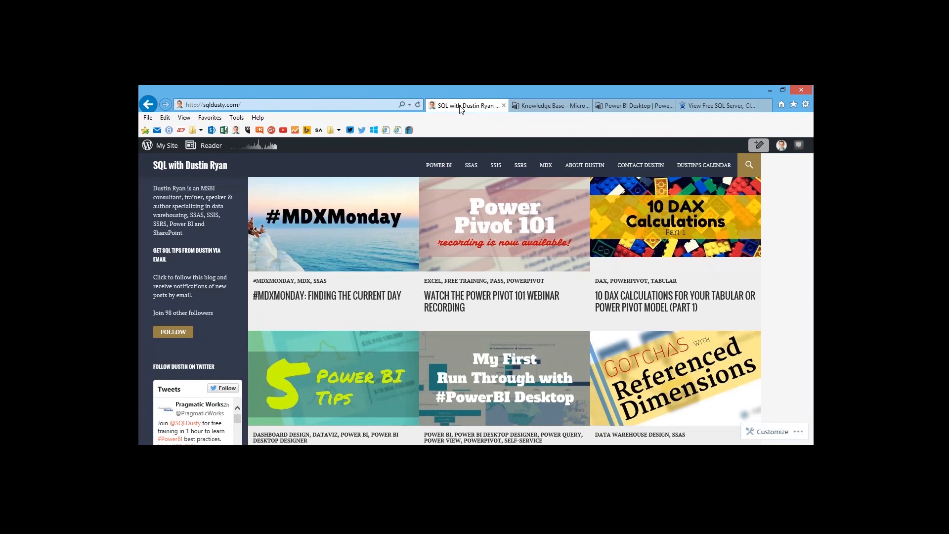
left_click(803, 110)
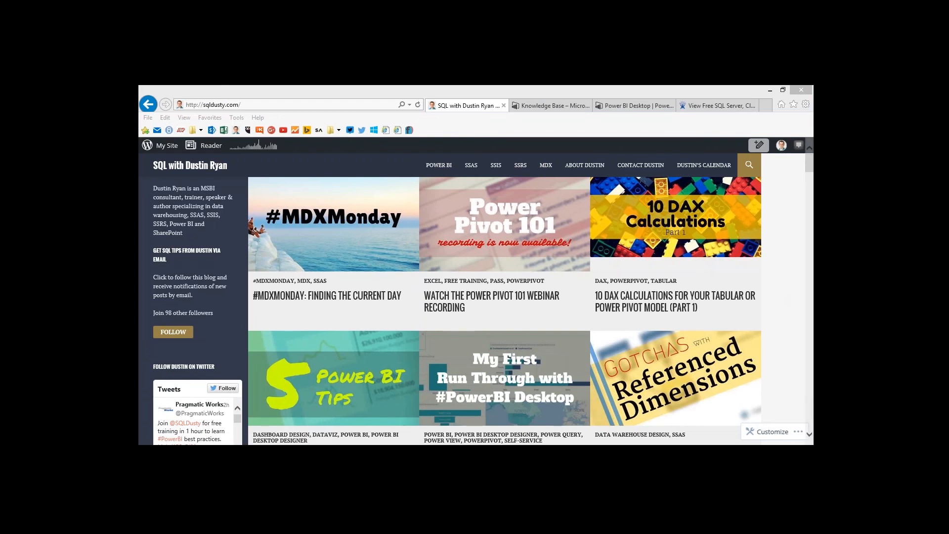
key("alt+Tab")
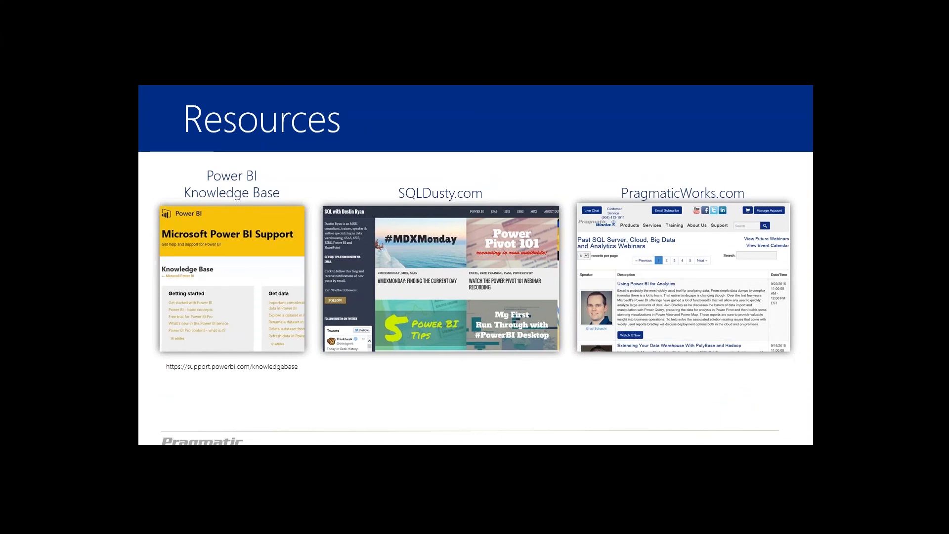
key("Right")
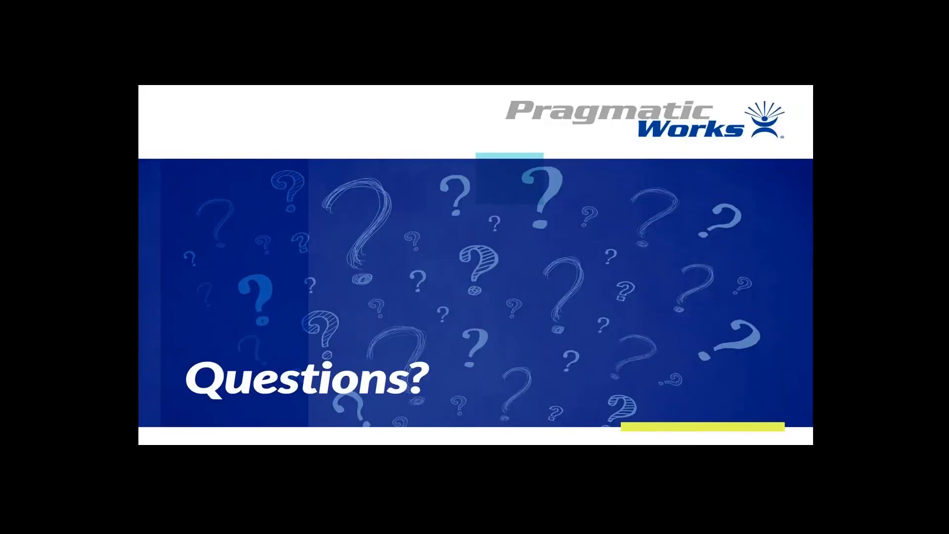